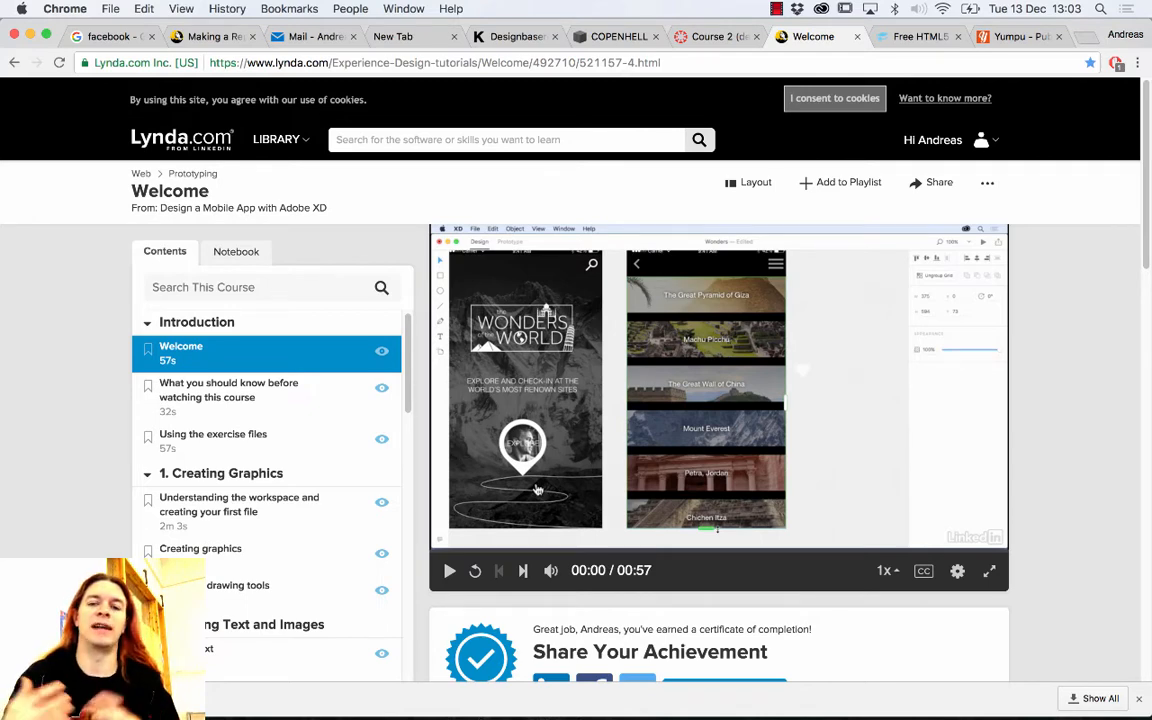
Step: View the course's introduction videos in full screen and return to the course page
click(989, 575)
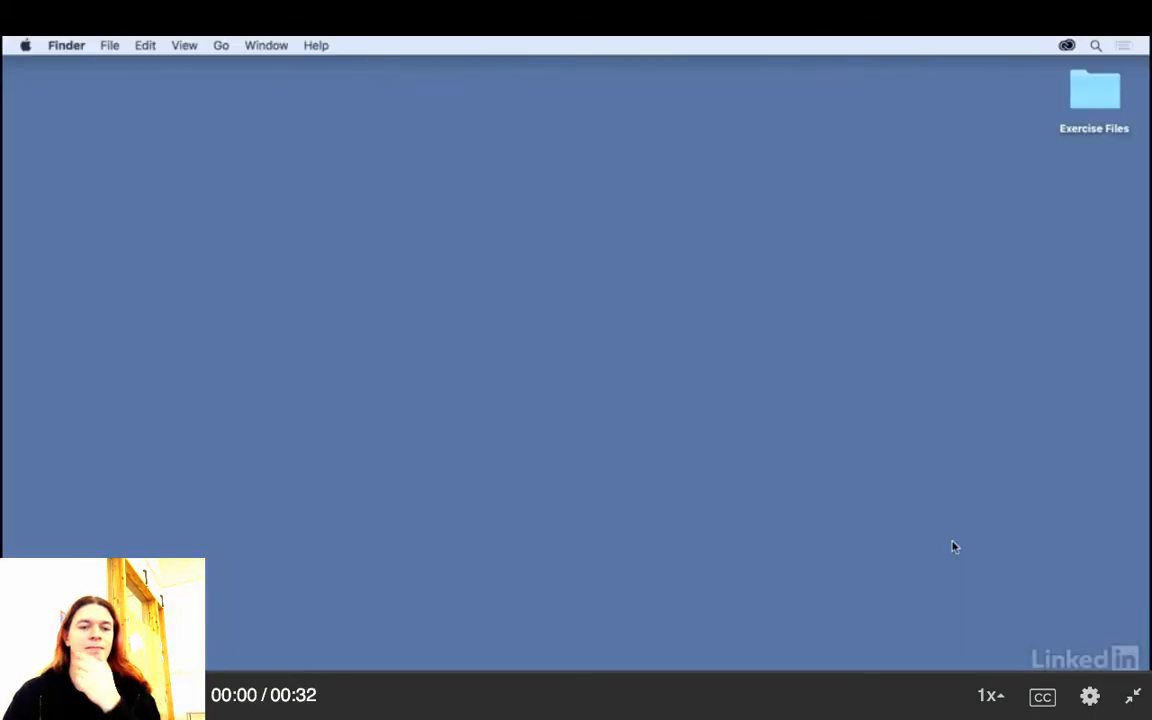
key(Escape)
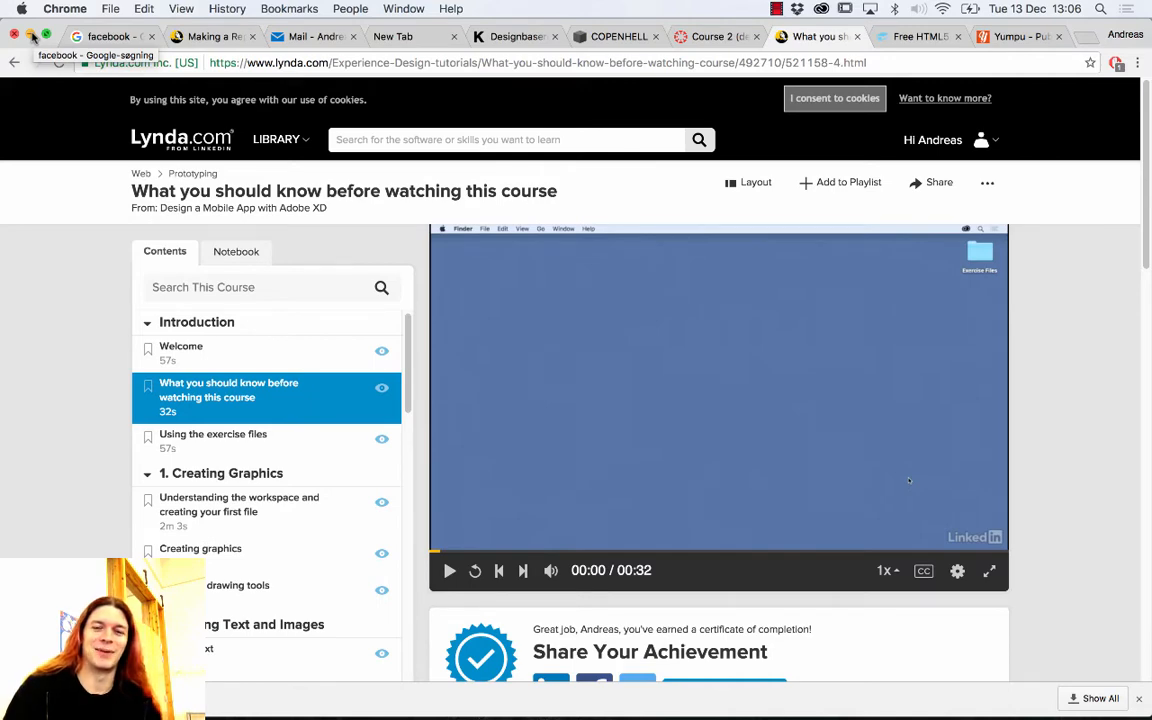
Step: Switch to the Wonders.xd document in Adobe XD, show it in Design mode and close its preview window
click(31, 34)
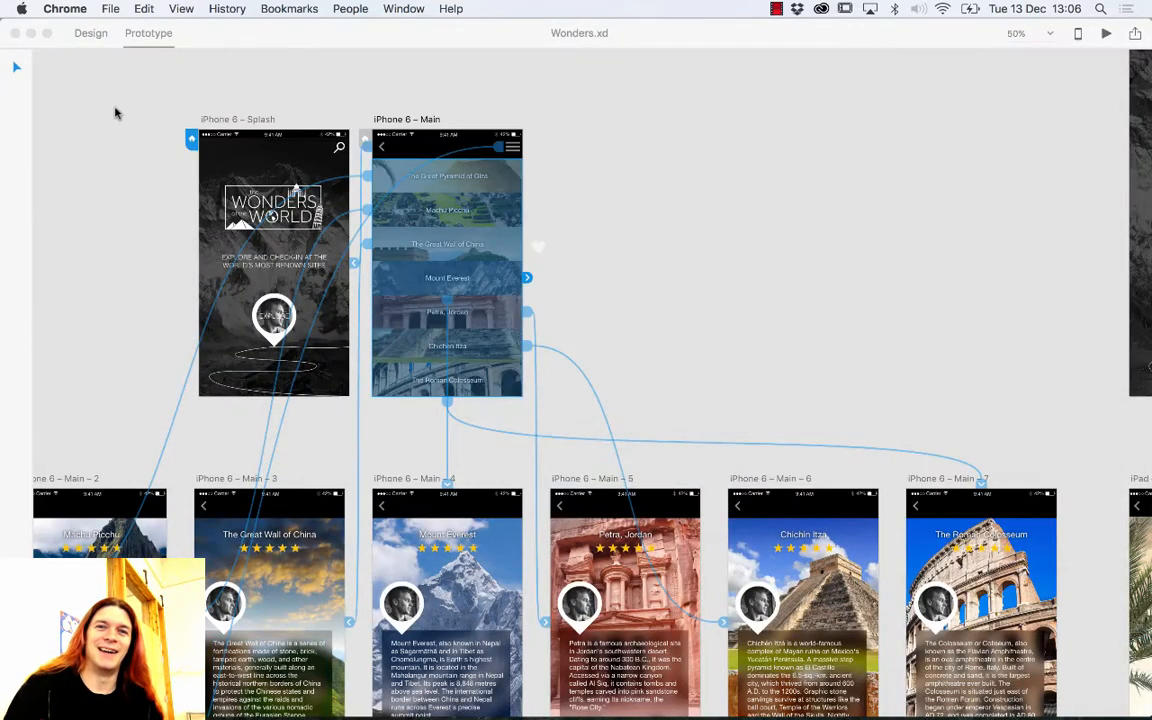
click(170, 76)
click(91, 33)
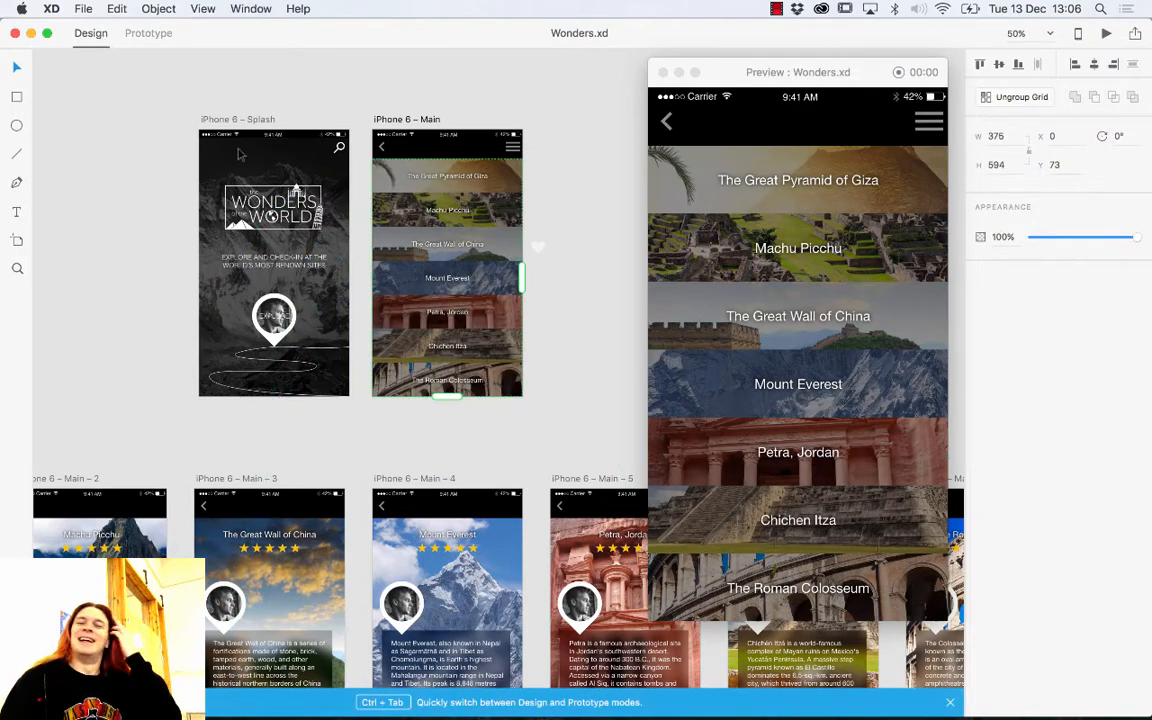
key(super+minus)
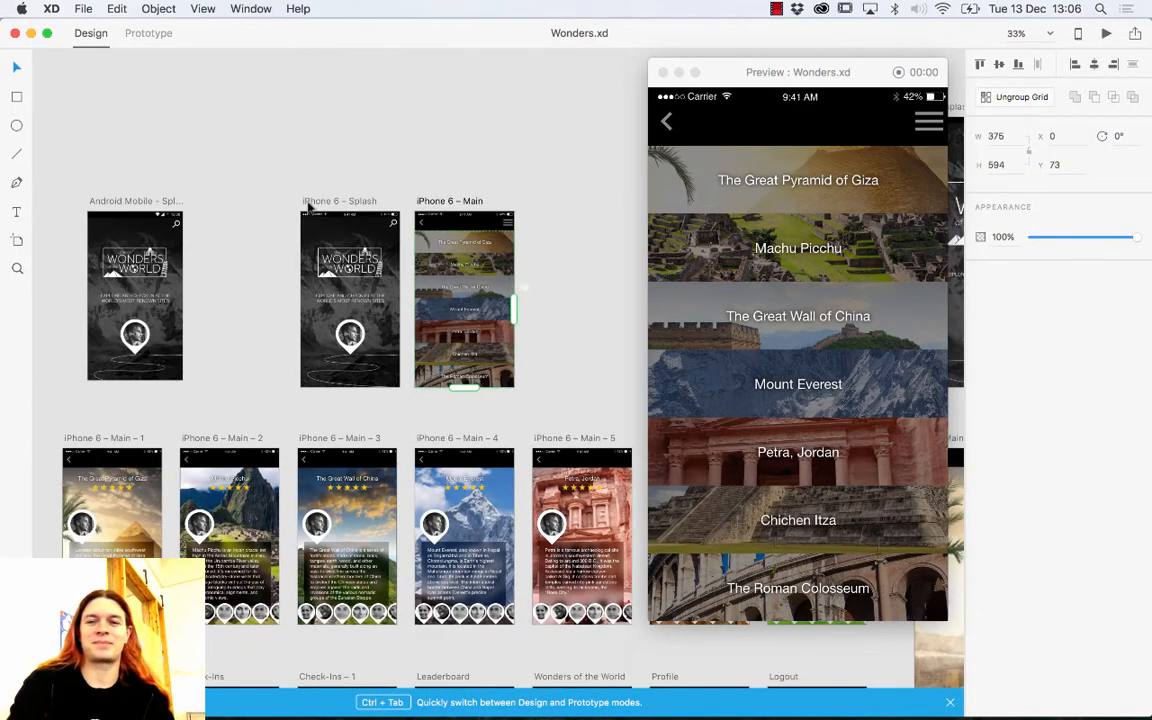
click(660, 72)
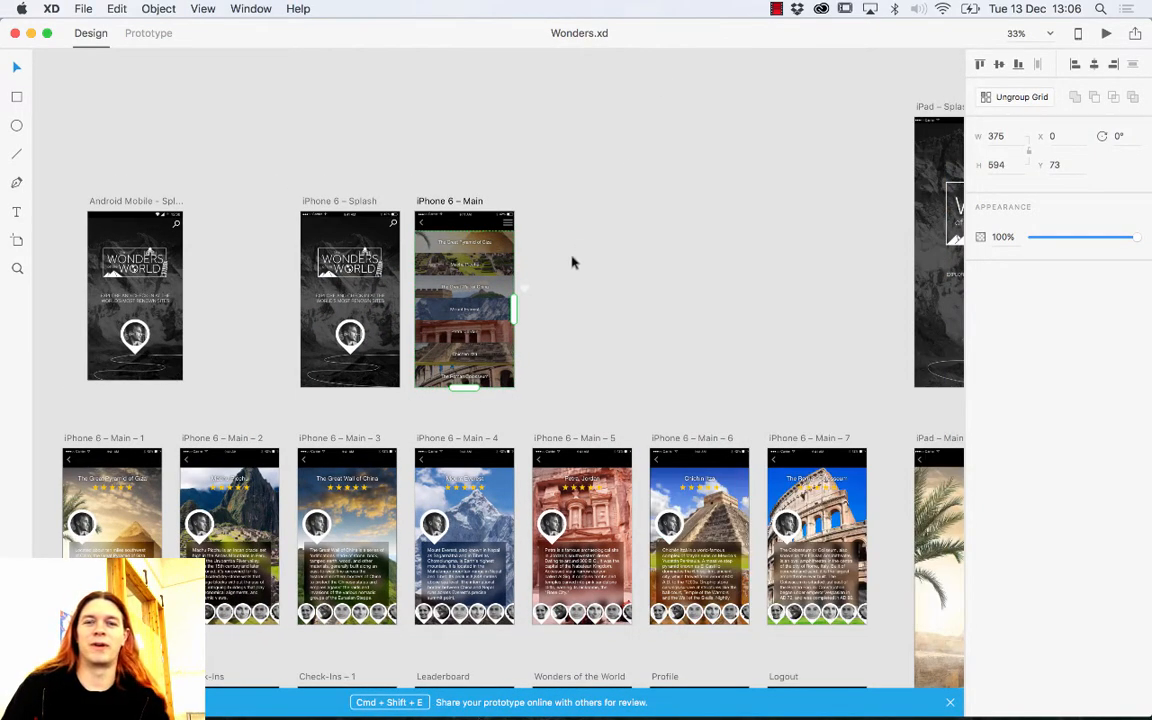
Step: Look over the Wonders.xd artboards in the design view and their screen links in the prototype view
scroll(575, 405, down, 5)
scroll(761, 252, right, 5)
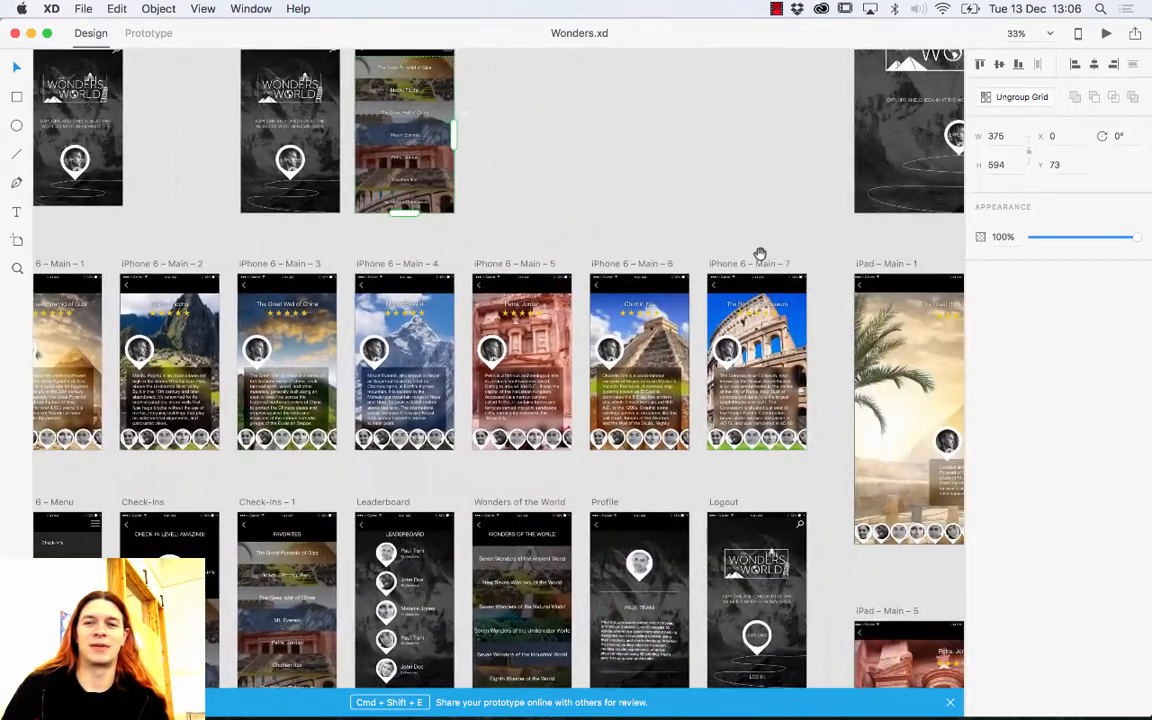
scroll(604, 312, up, 3)
scroll(604, 312, left, 5)
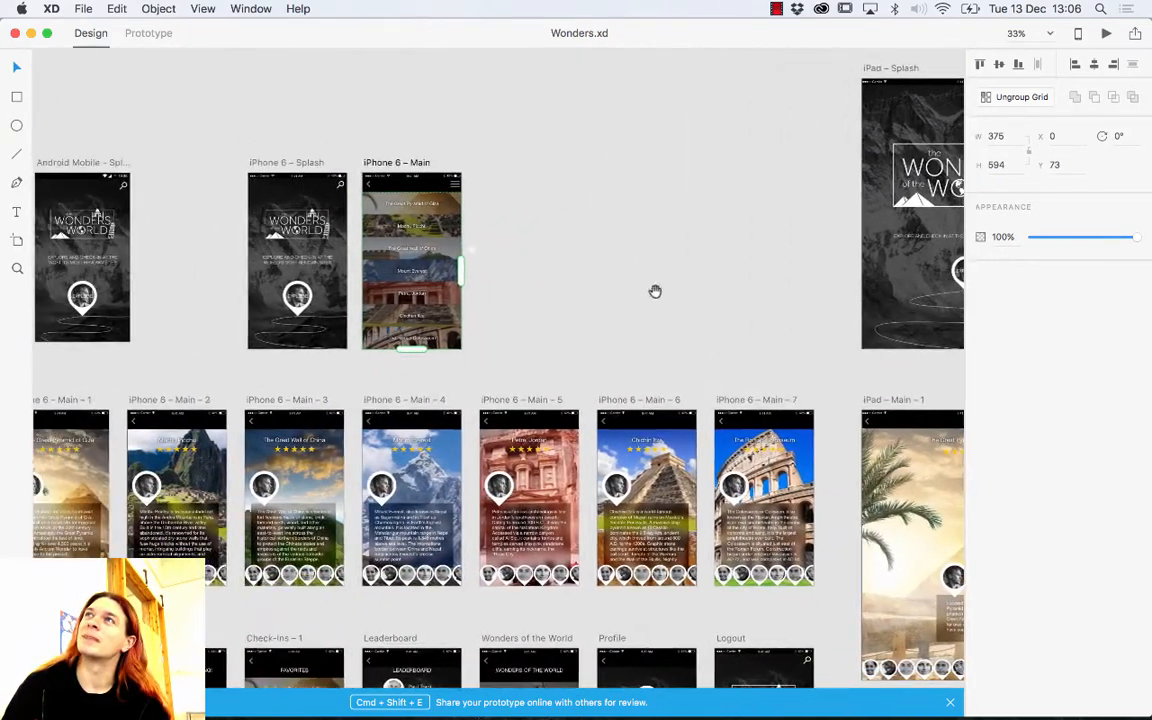
click(161, 33)
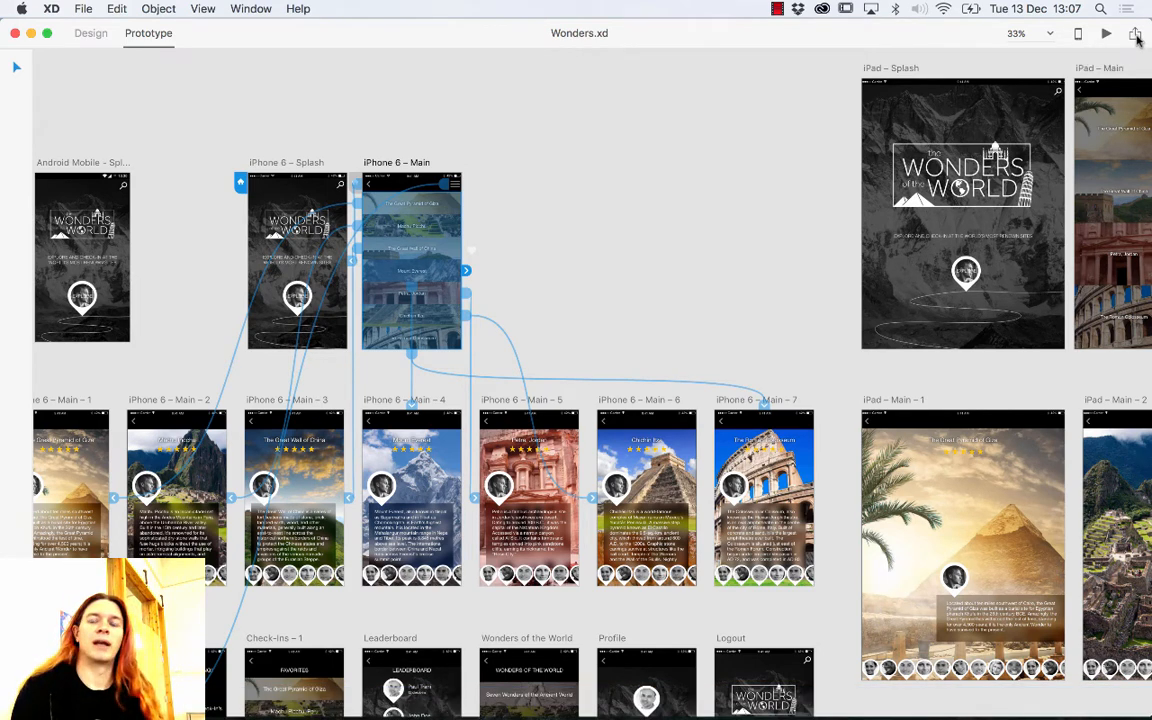
Step: Check the prototype's online sharing options without creating a link, and close the Wonders.xd document
click(1137, 37)
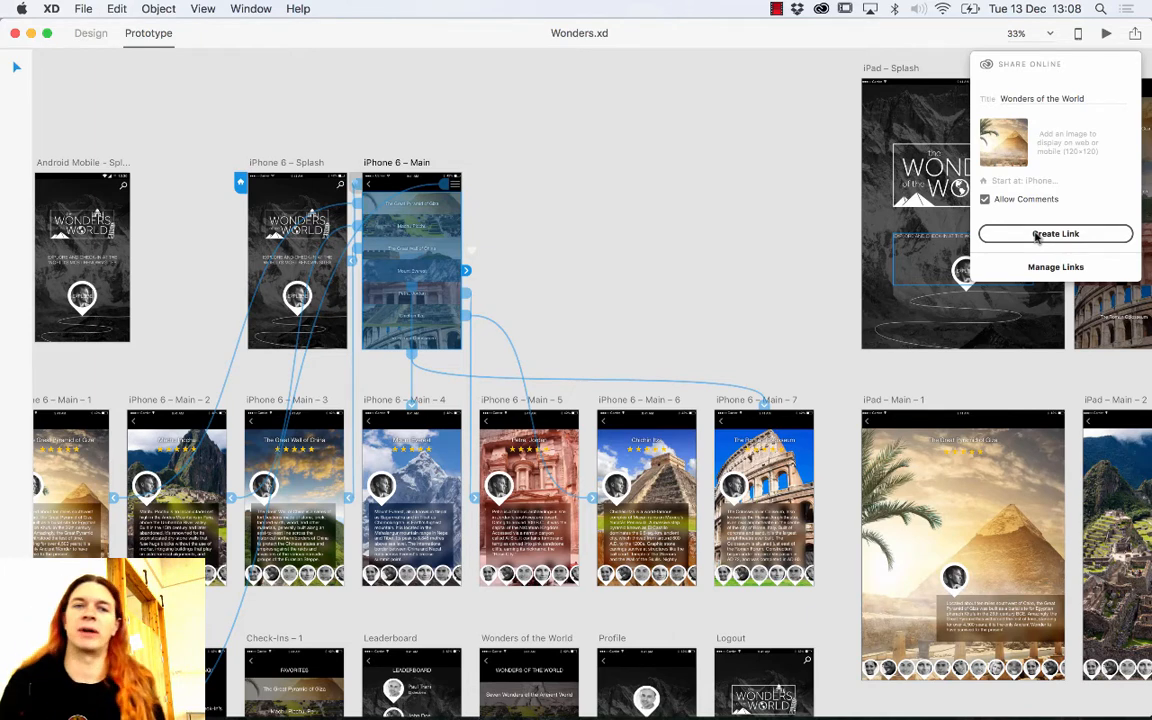
click(774, 216)
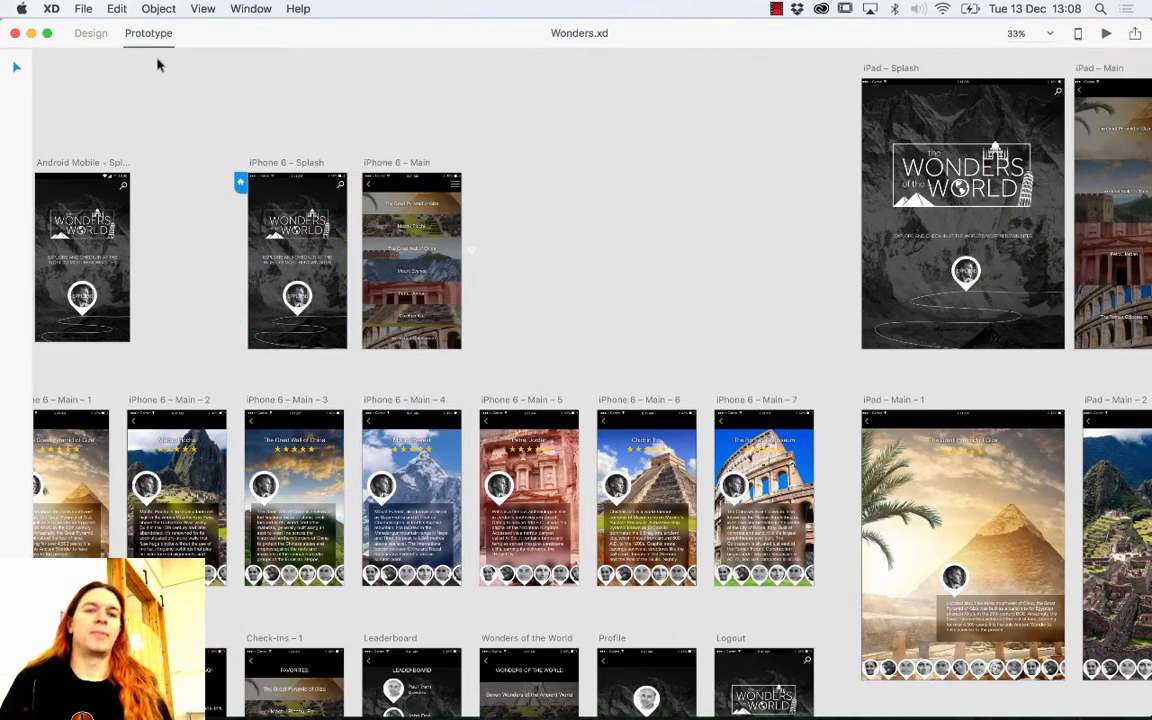
click(14, 33)
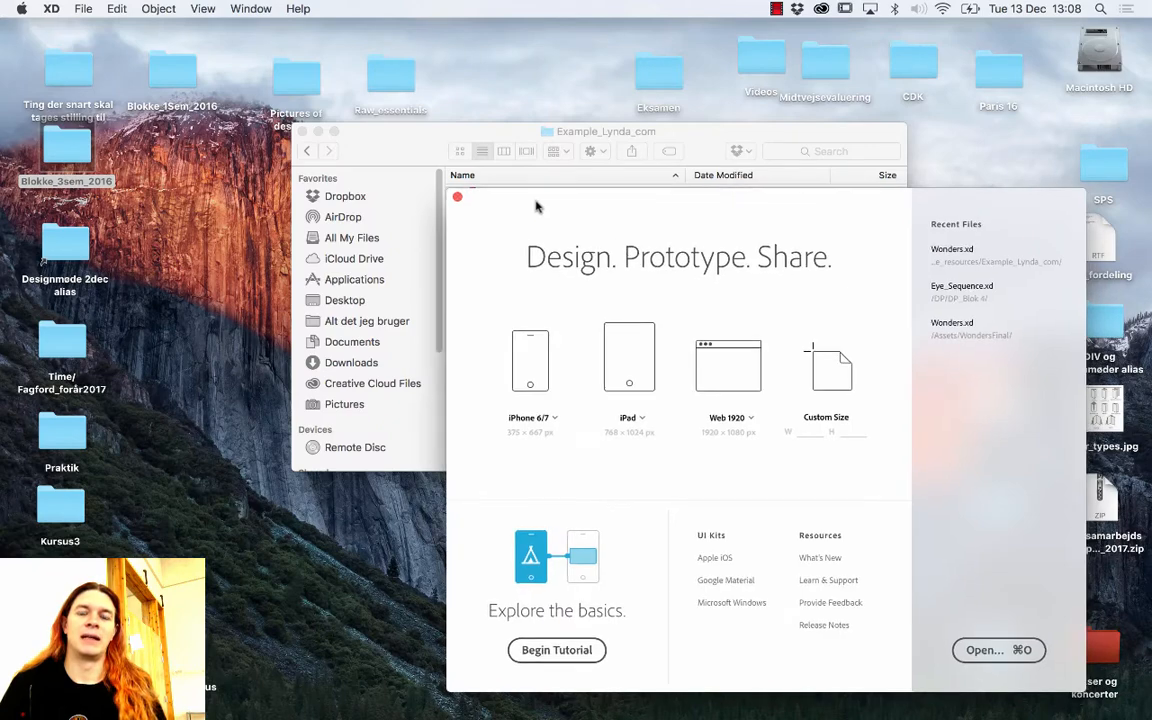
Step: Review the phone and tablet artboard presets and create a new document with the iPad preset (768 x 1024)
drag(536, 205, 376, 103)
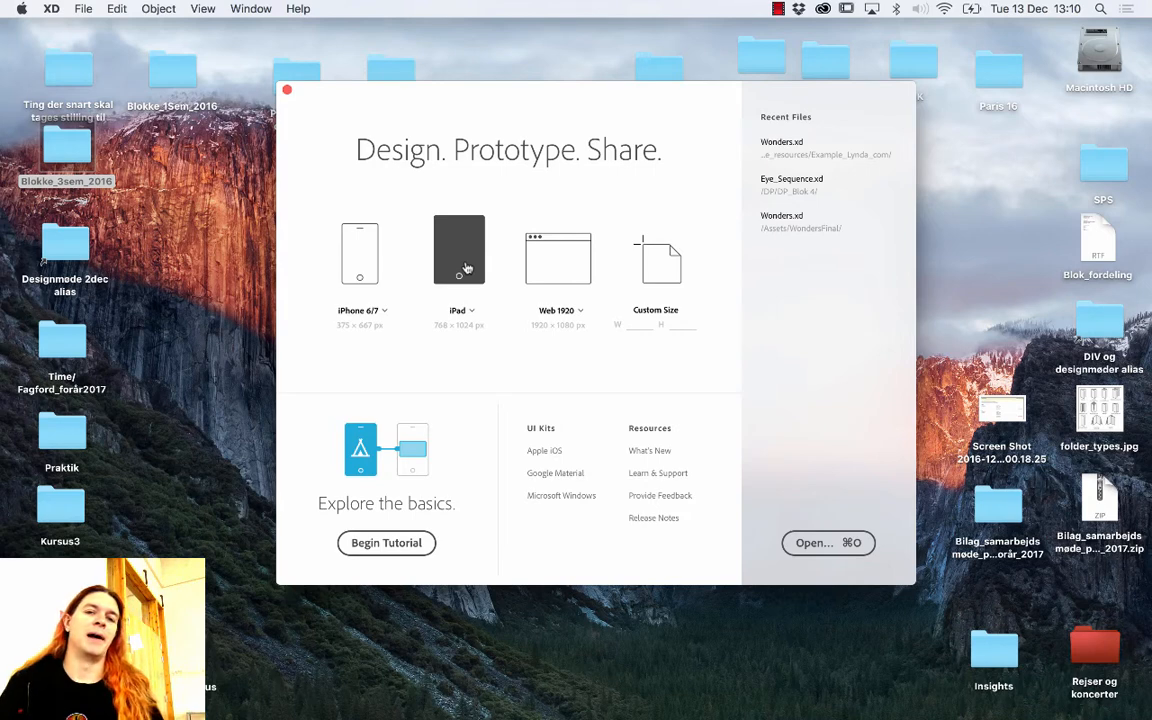
click(386, 312)
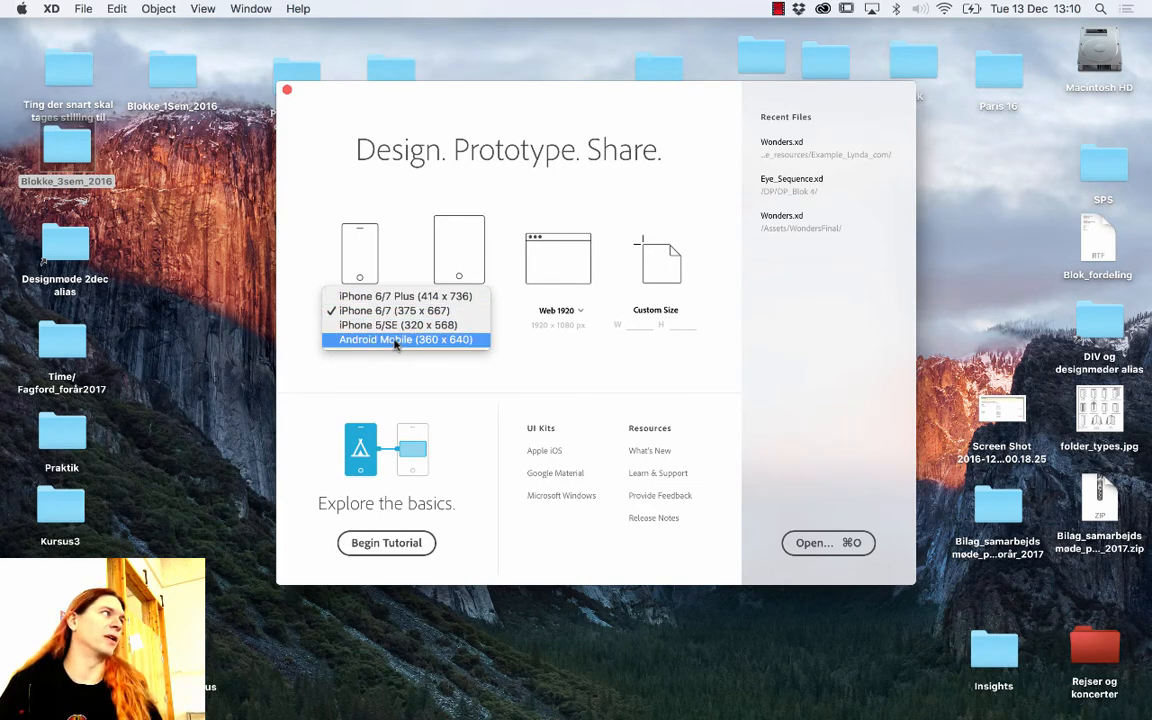
click(314, 265)
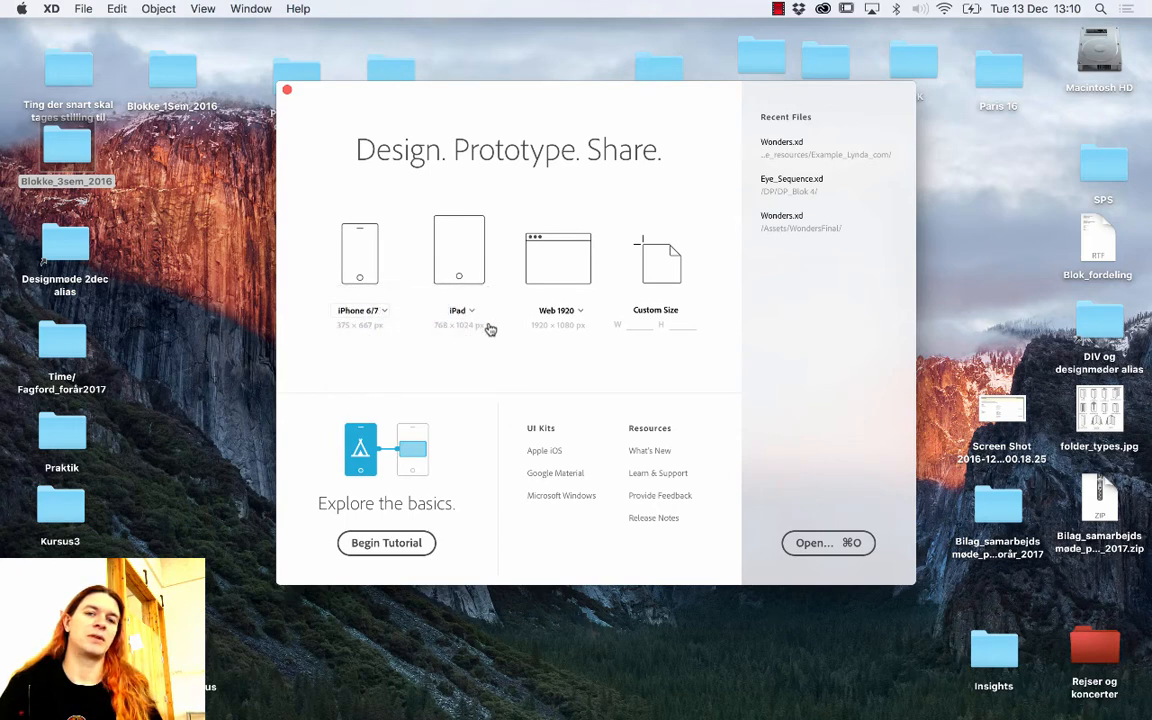
click(462, 312)
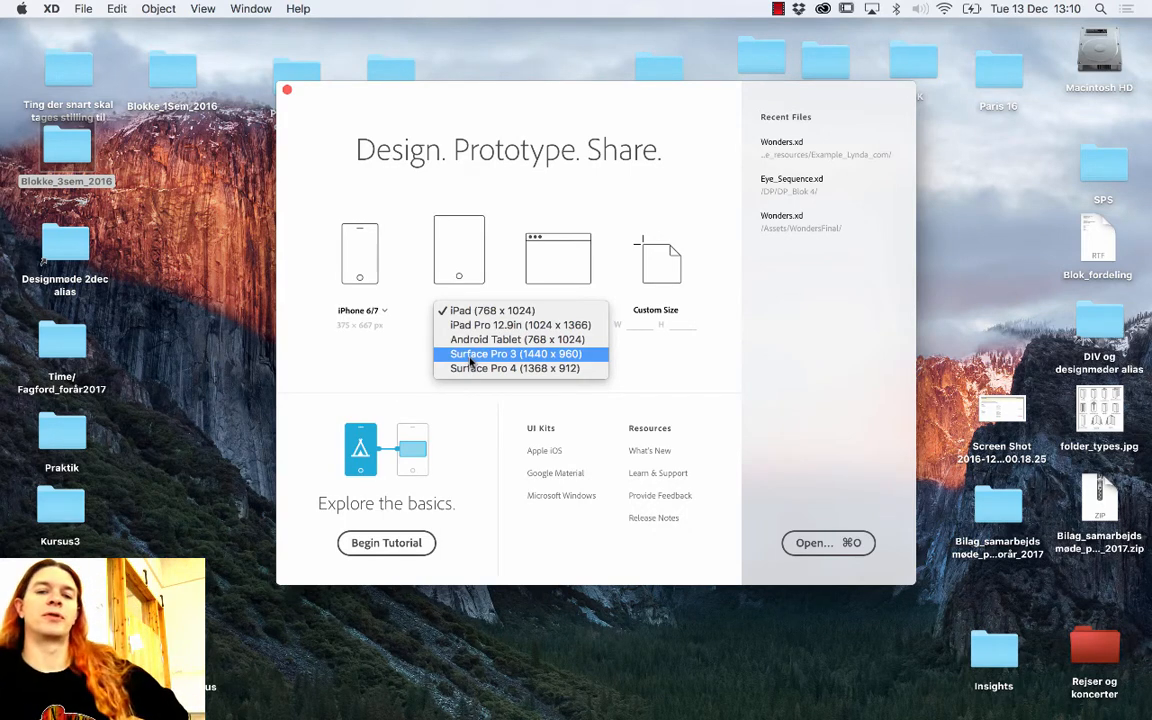
click(415, 360)
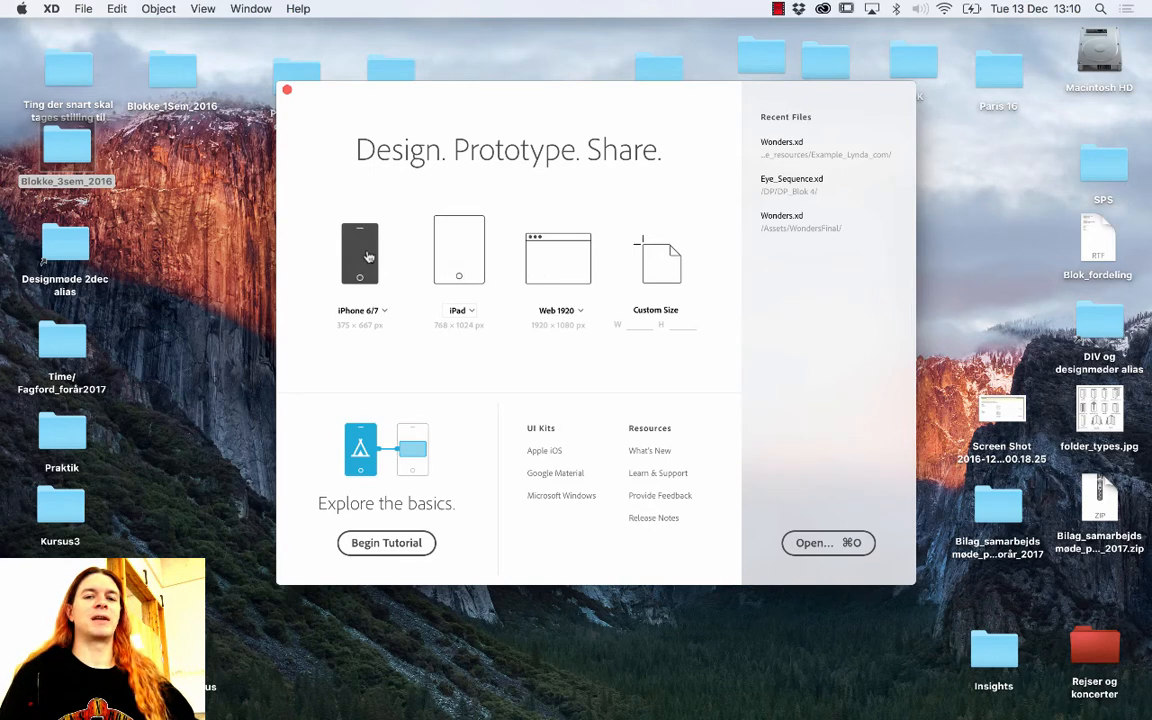
click(456, 250)
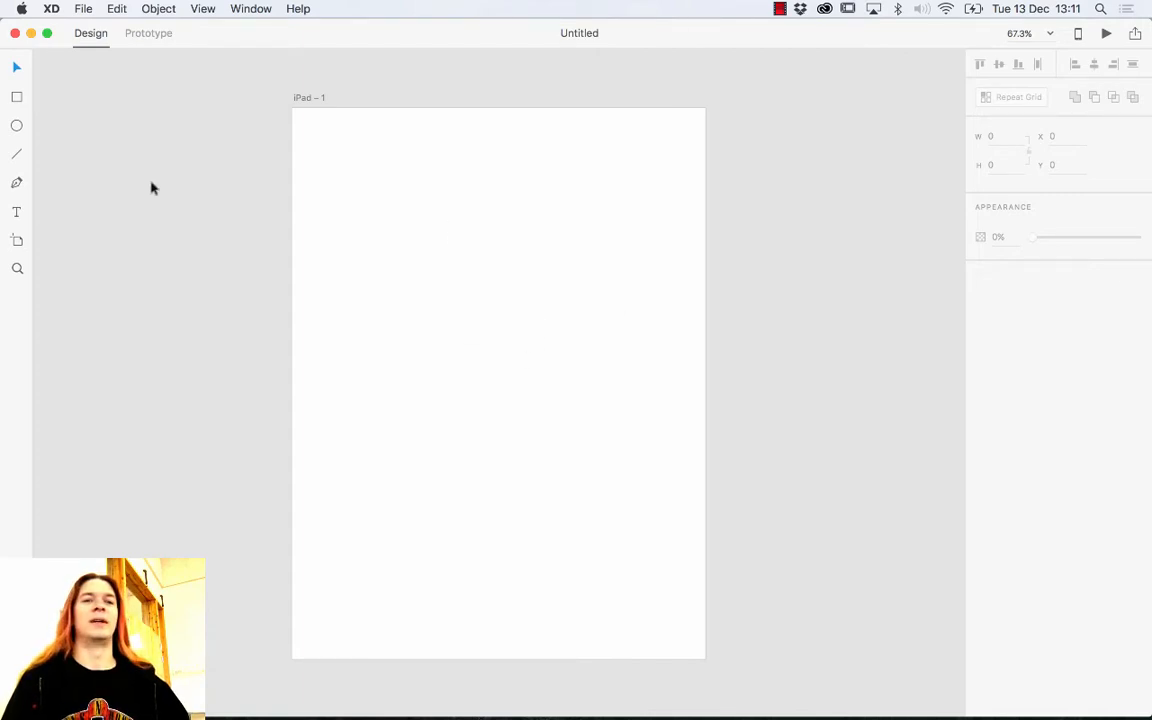
Step: Draw four separate rectangles on the iPad artboard, the largest about 405 by 359 px and the smallest about 130 by 172 px
click(17, 97)
drag(316, 200, 534, 394)
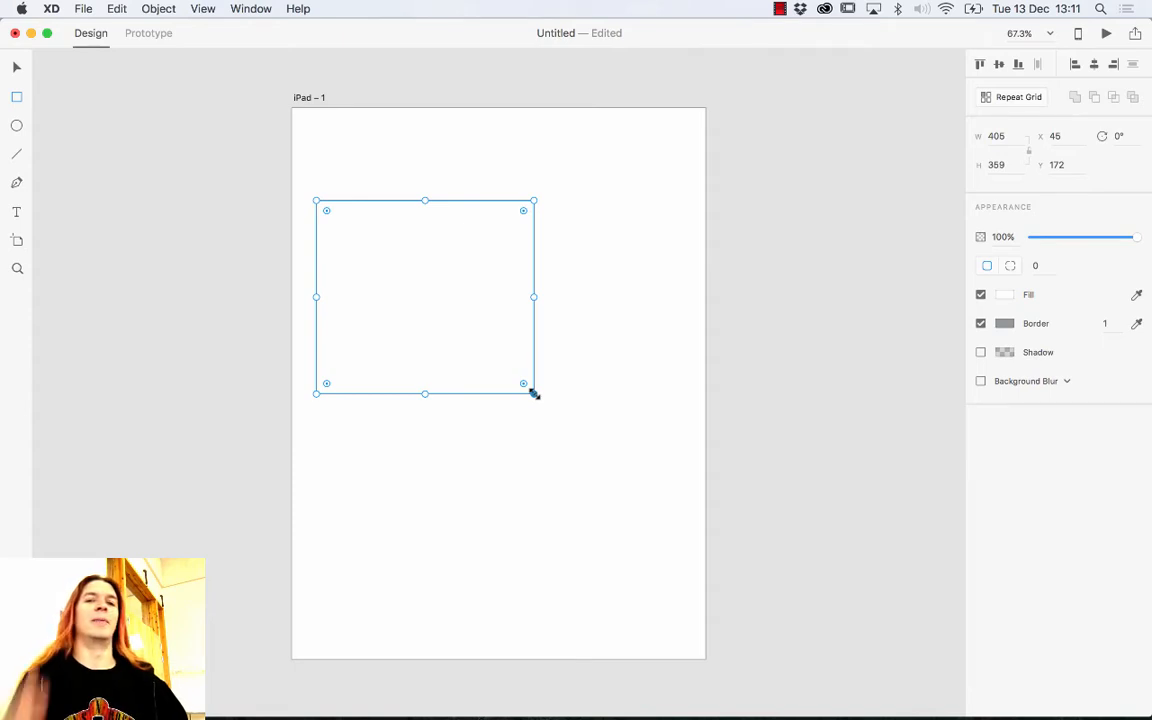
drag(321, 432, 455, 553)
drag(532, 447, 634, 583)
drag(572, 307, 643, 399)
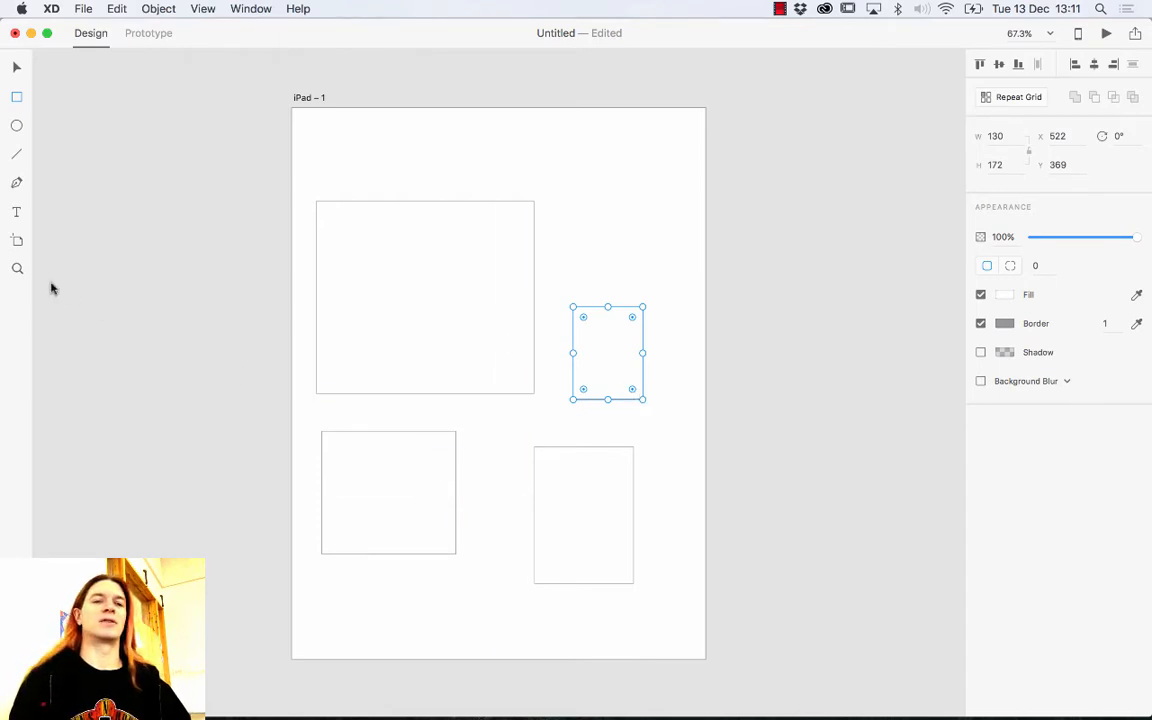
Step: Select all four rectangles on the artboard and delete them
click(16, 67)
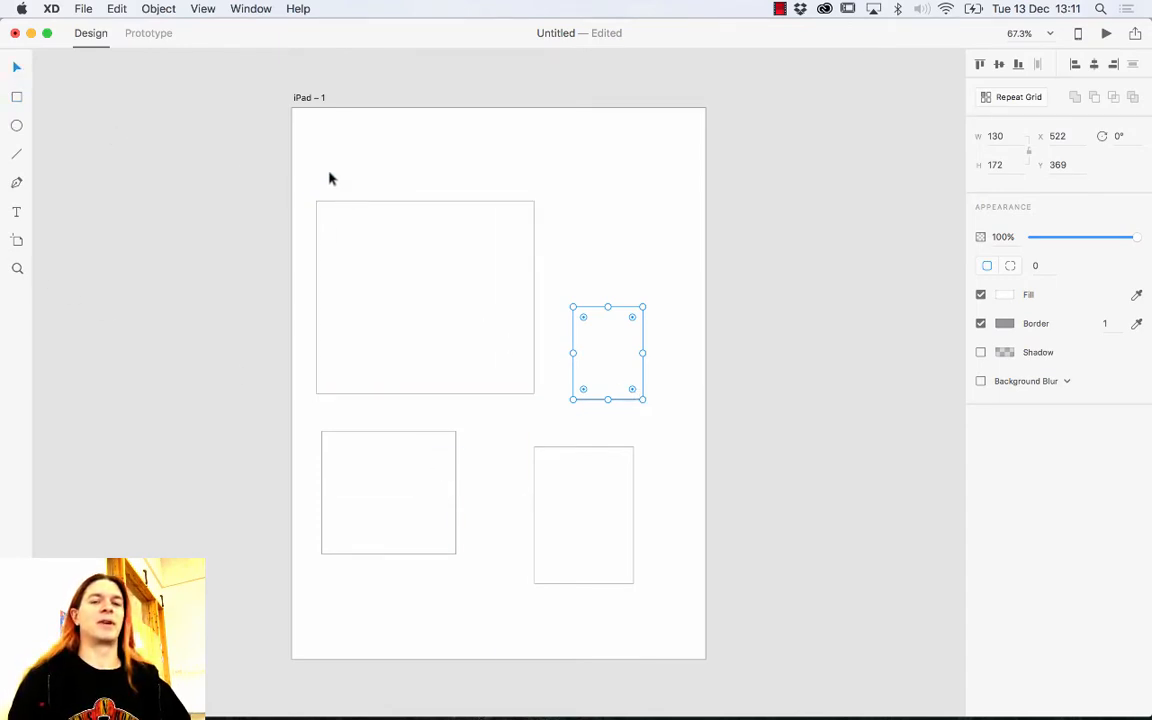
drag(308, 165, 661, 594)
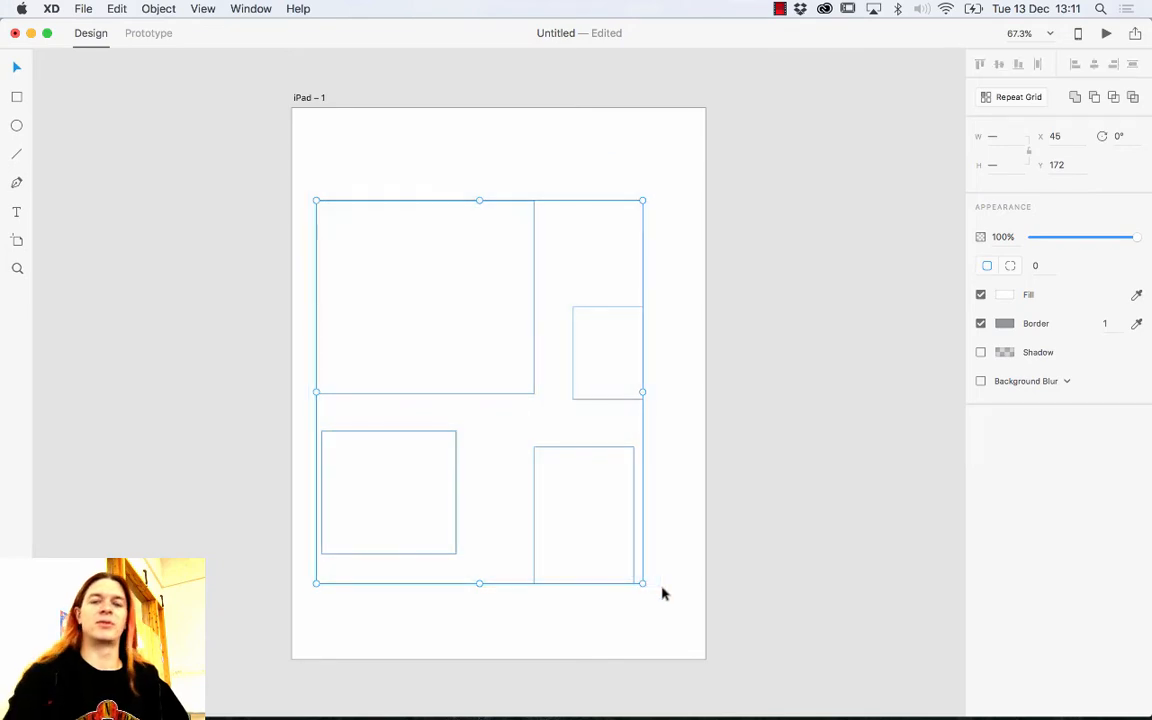
key(Delete)
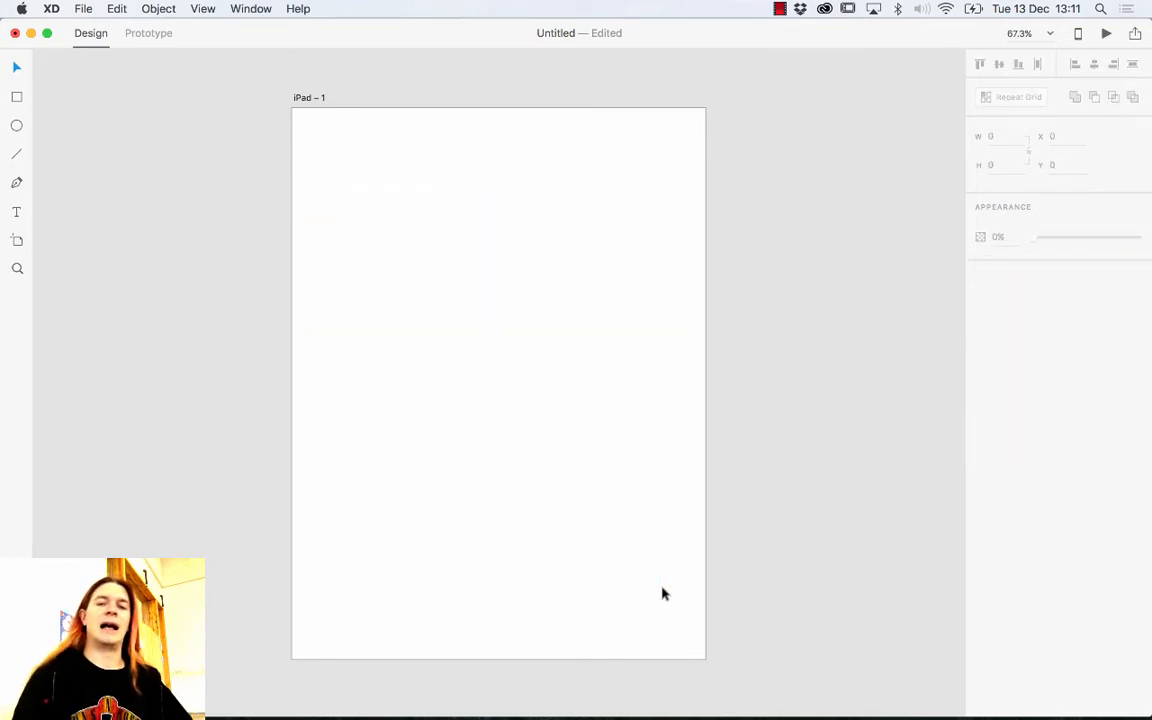
Step: Draw a closed, curved freeform shape in the middle of the iPad artboard with the Pen tool
click(16, 184)
click(424, 417)
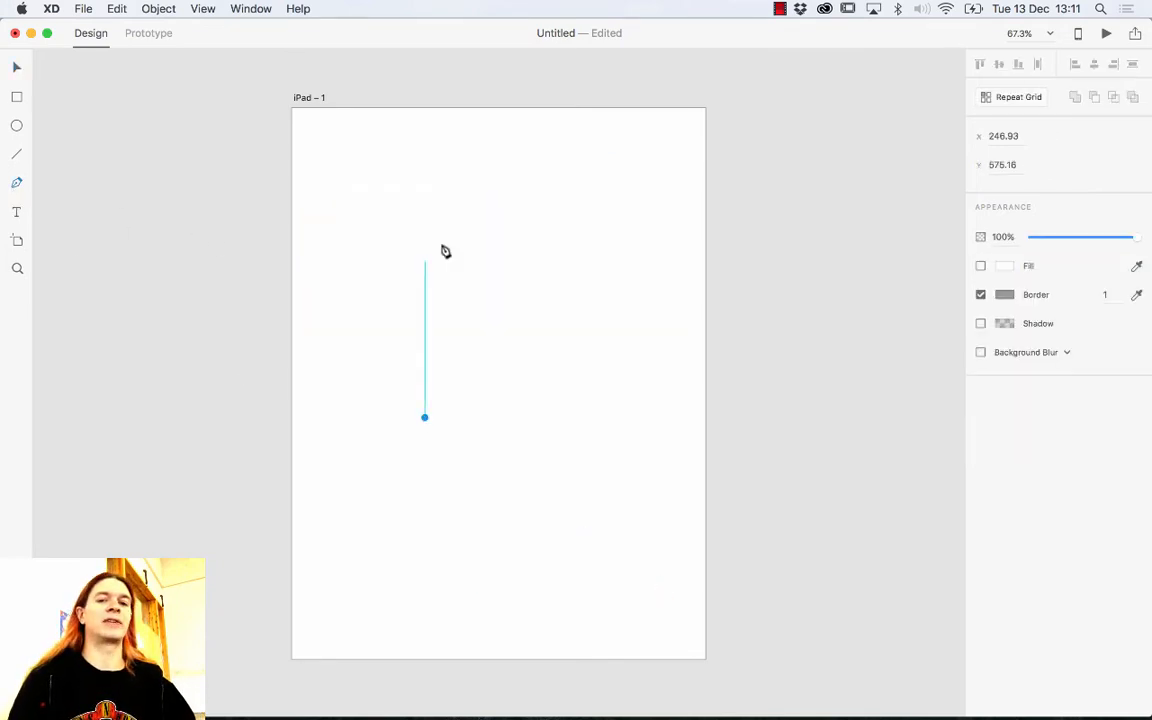
drag(481, 224, 572, 261)
drag(584, 363, 656, 445)
drag(555, 511, 421, 527)
drag(537, 456, 465, 419)
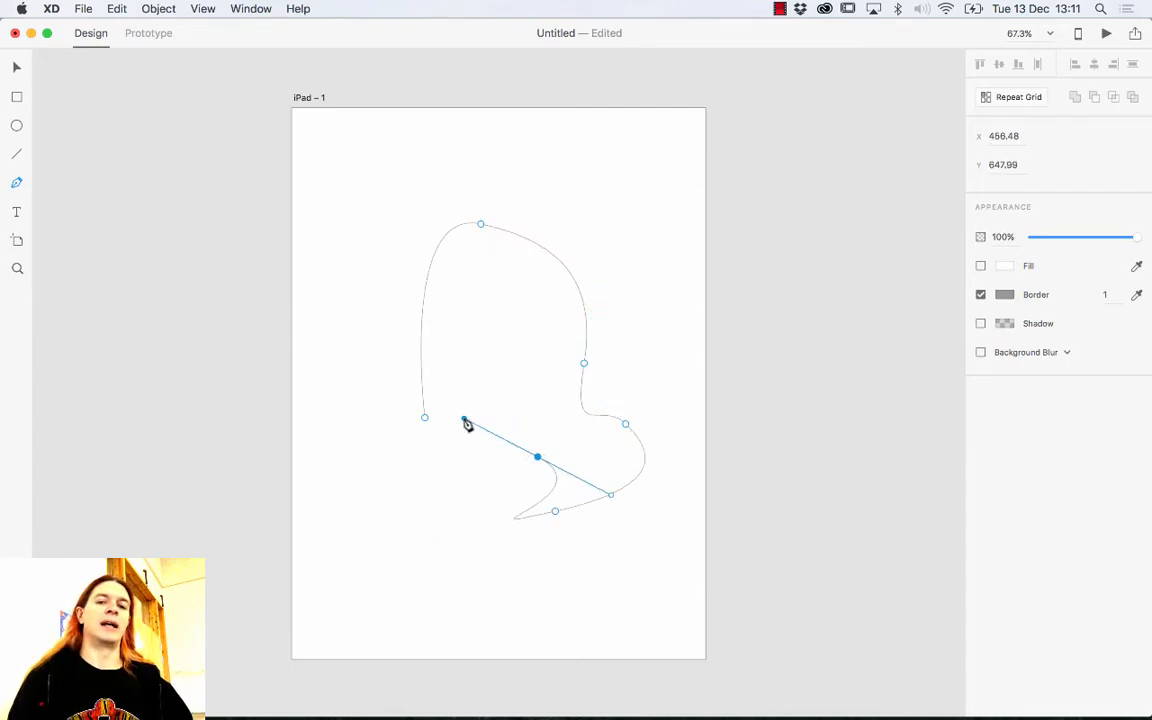
click(424, 418)
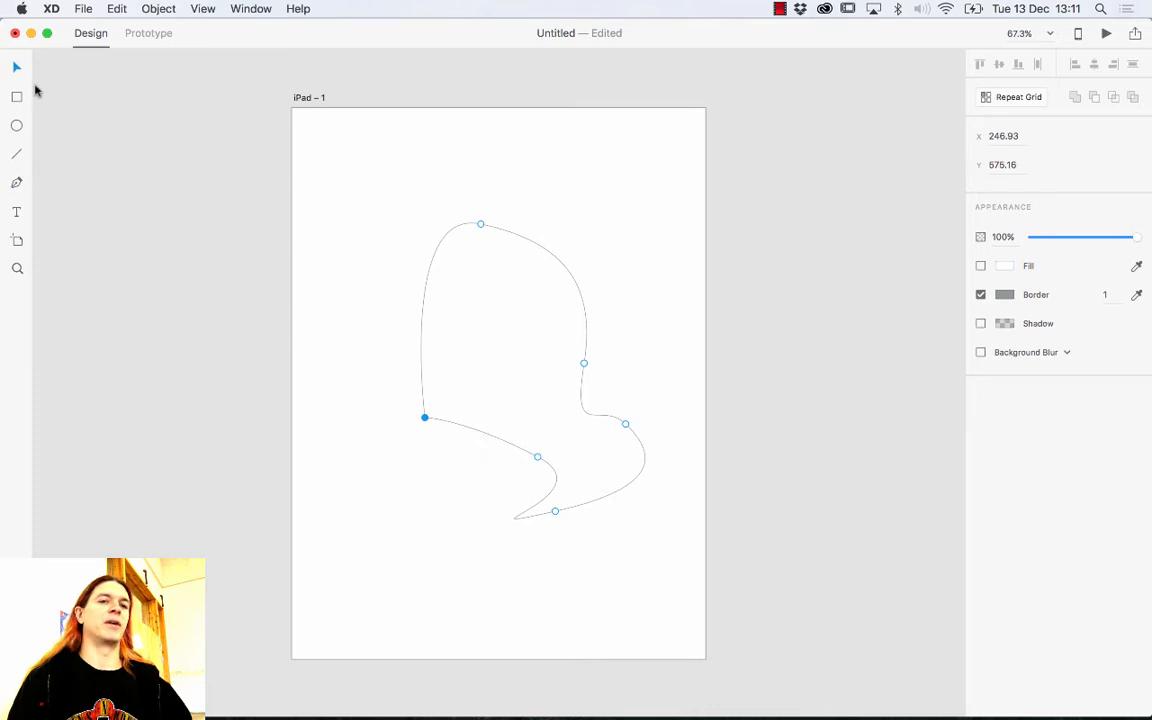
Step: Select all anchor points of the curved pen shape and delete it
drag(340, 200, 666, 538)
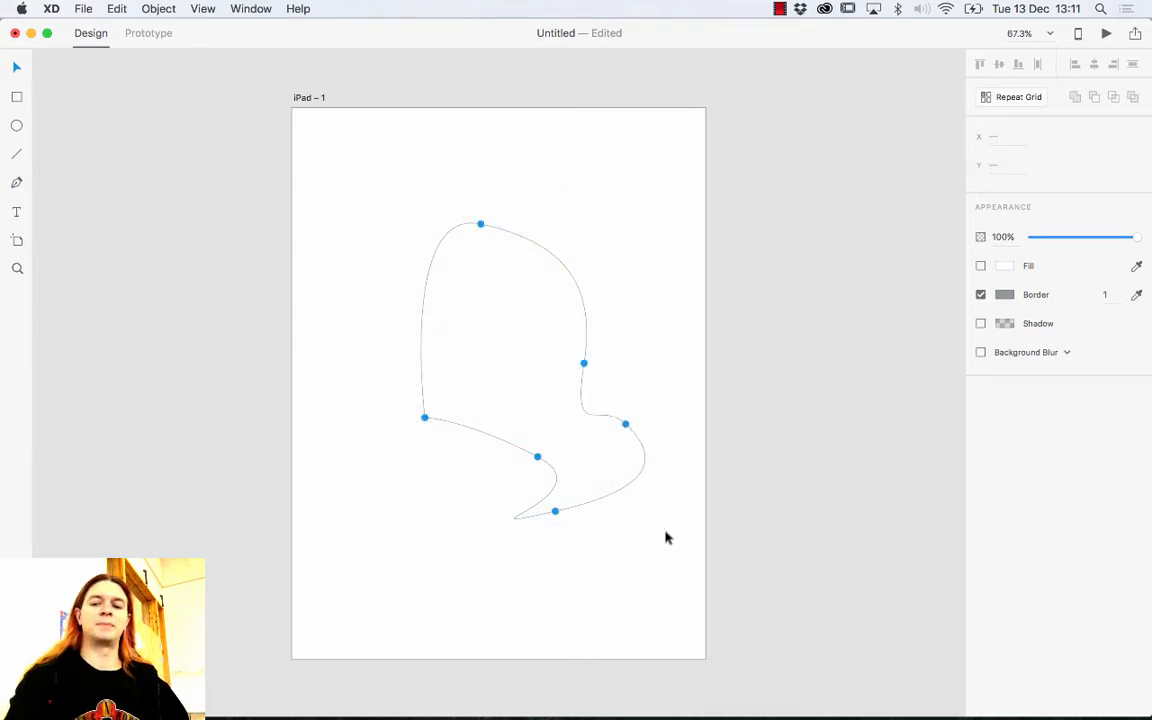
key(Delete)
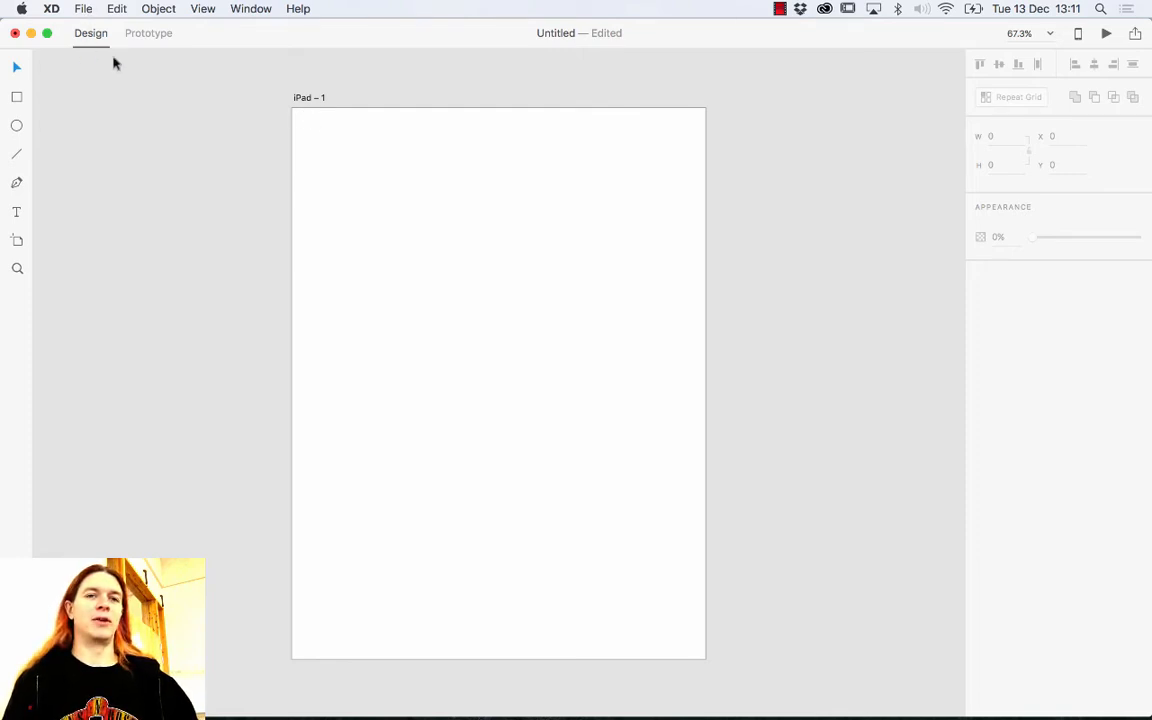
Step: Move the document window down to uncover the desktop, and close the Example_Lynda_com folder window
drag(293, 33, 308, 348)
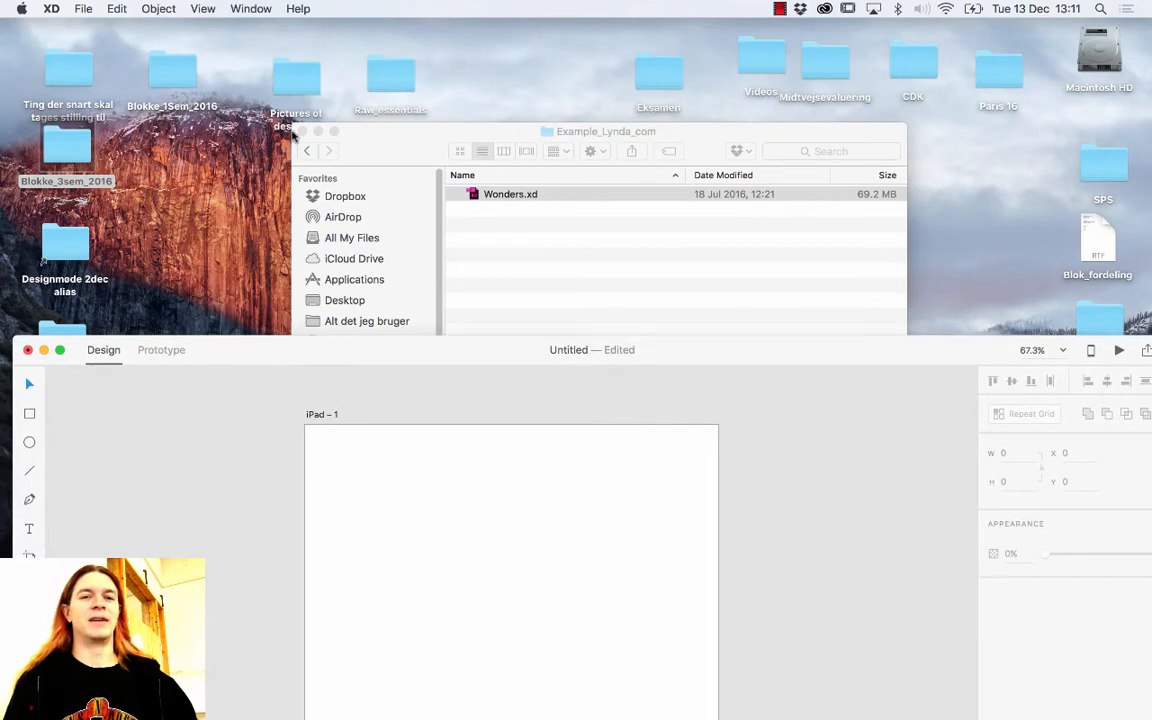
click(303, 131)
mouse_move(428, 351)
mouse_down()
mouse_move(419, 417)
mouse_move(445, 411)
mouse_move(396, 414)
mouse_move(411, 481)
mouse_move(427, 460)
mouse_move(419, 491)
mouse_move(429, 447)
mouse_move(410, 343)
mouse_up()
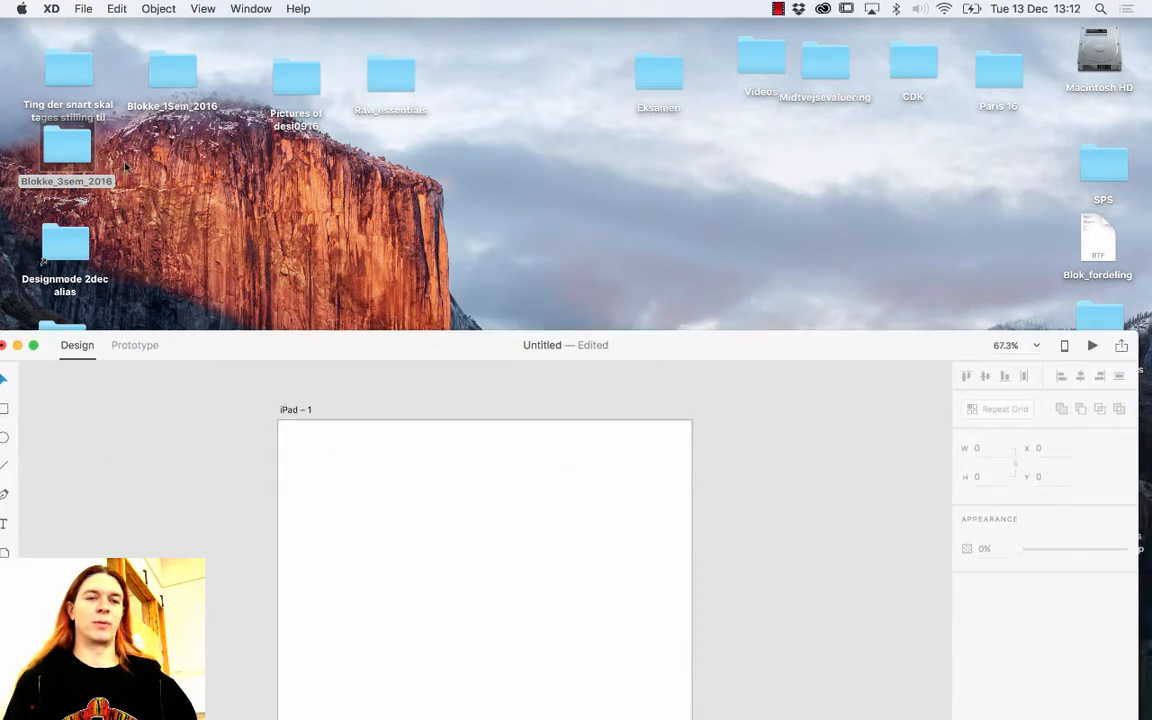
Step: Open the Image_resources folder inside Blokke_3sem_2016 > DP > DP_Blok 4, move its window up, and select the Background folder
click(67, 148)
double_click(70, 145)
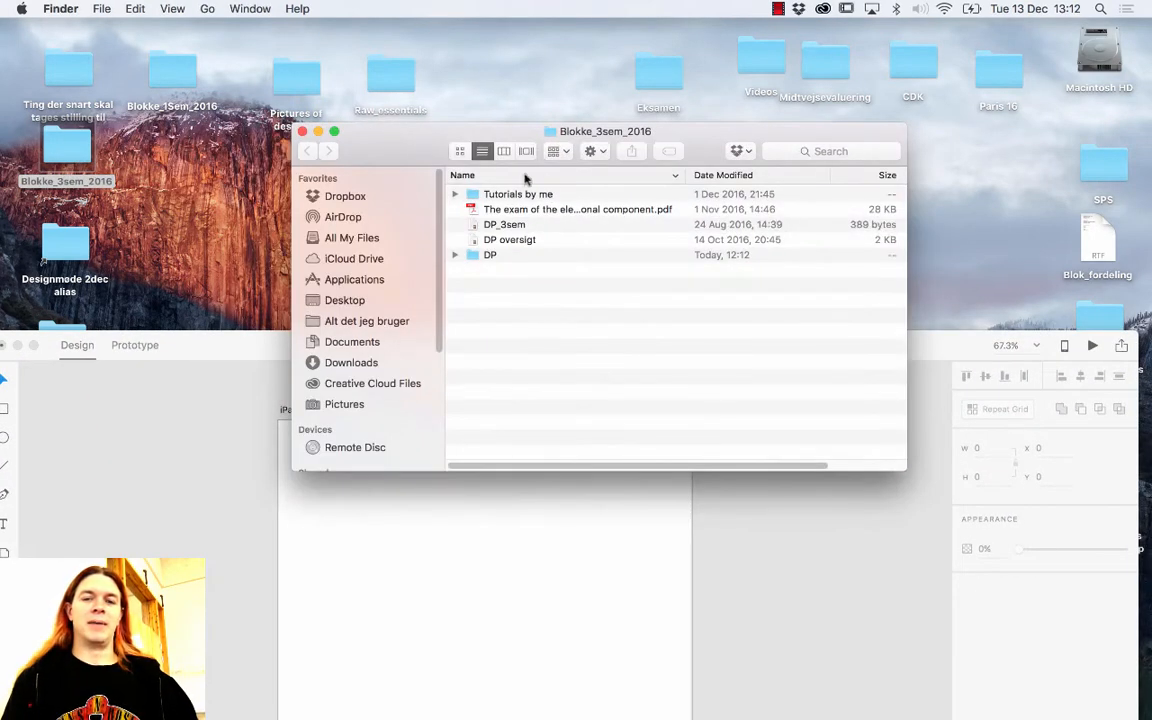
double_click(490, 256)
double_click(528, 257)
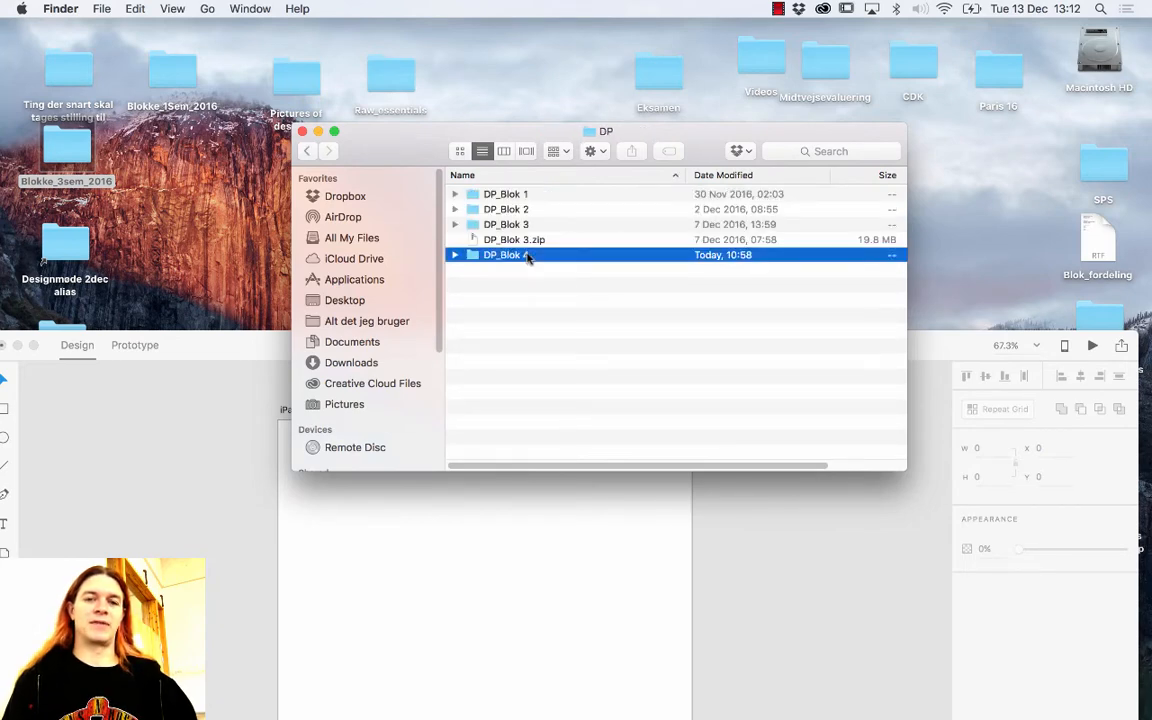
click(523, 212)
double_click(523, 212)
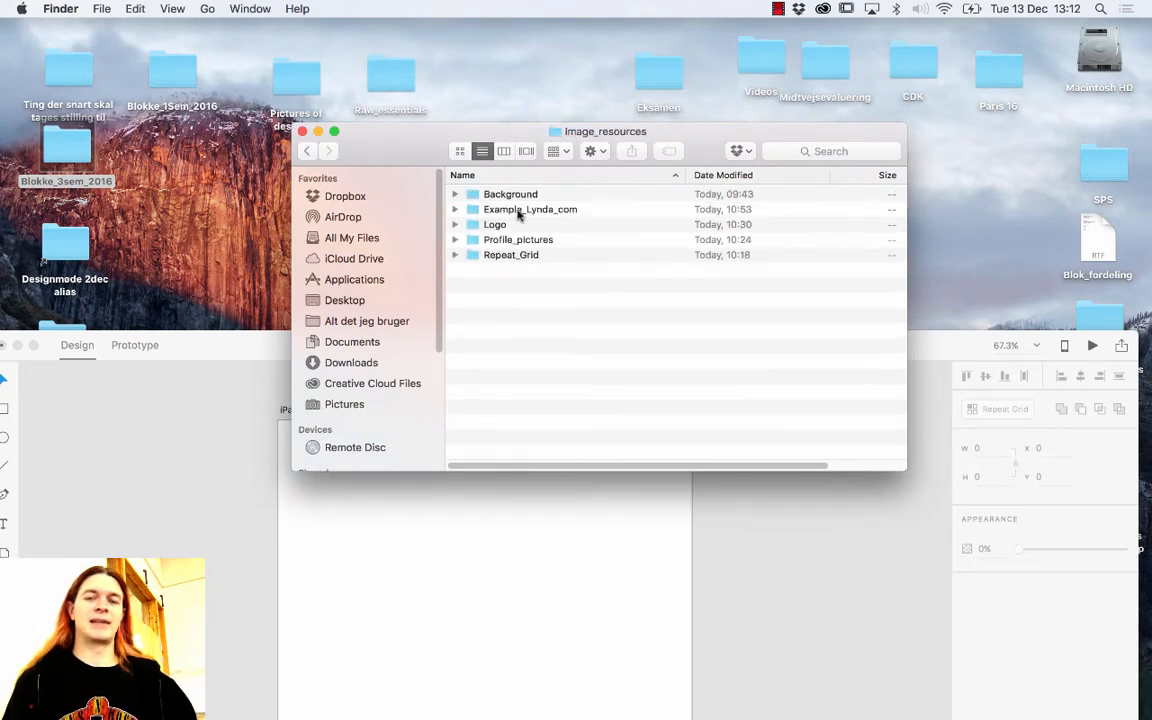
drag(526, 147, 519, 110)
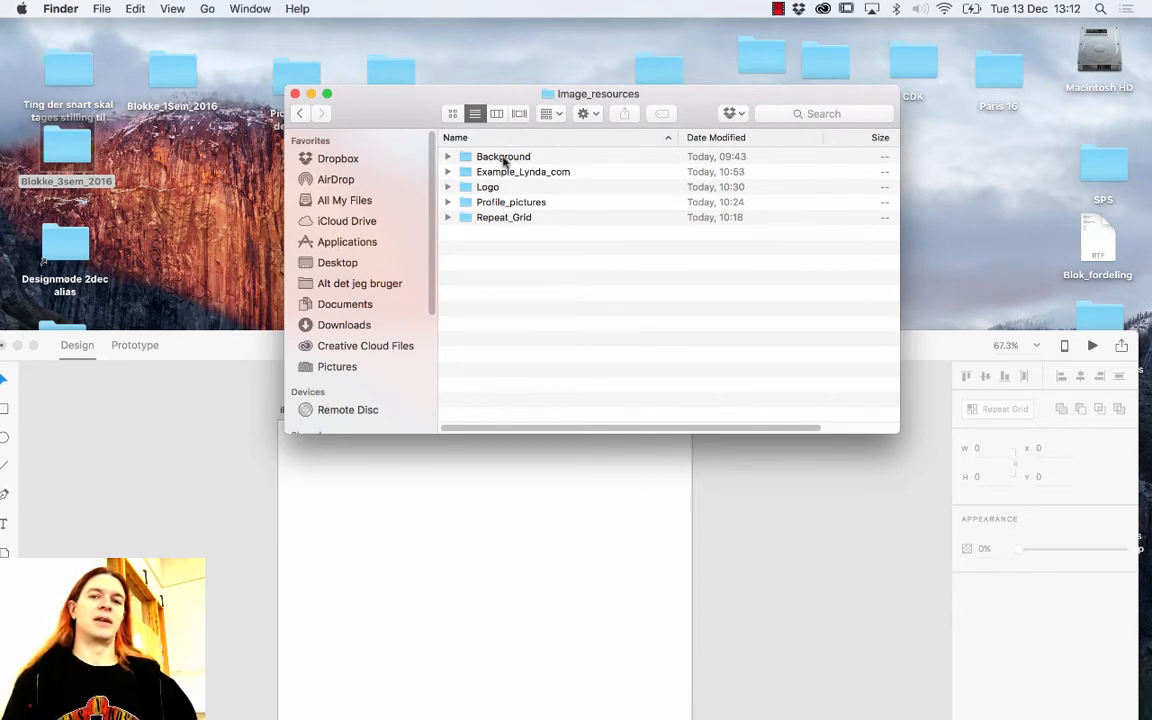
click(496, 157)
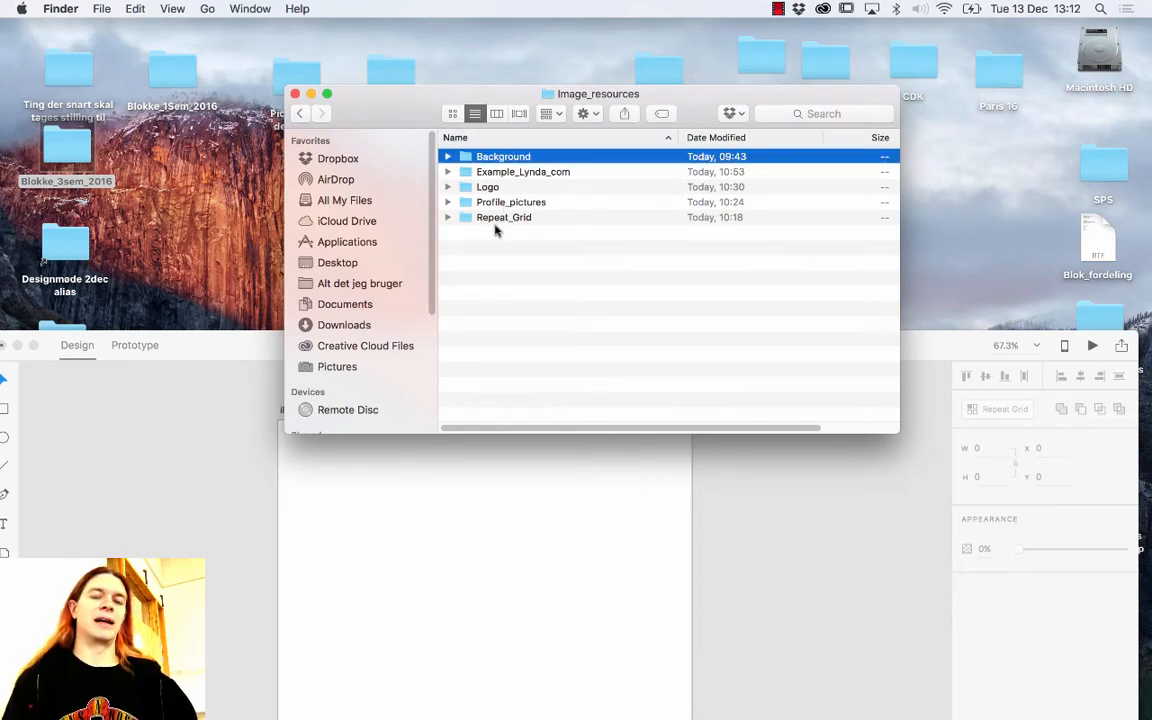
Step: Open the Background folder and select the eye_back_resized.jpg file
double_click(489, 160)
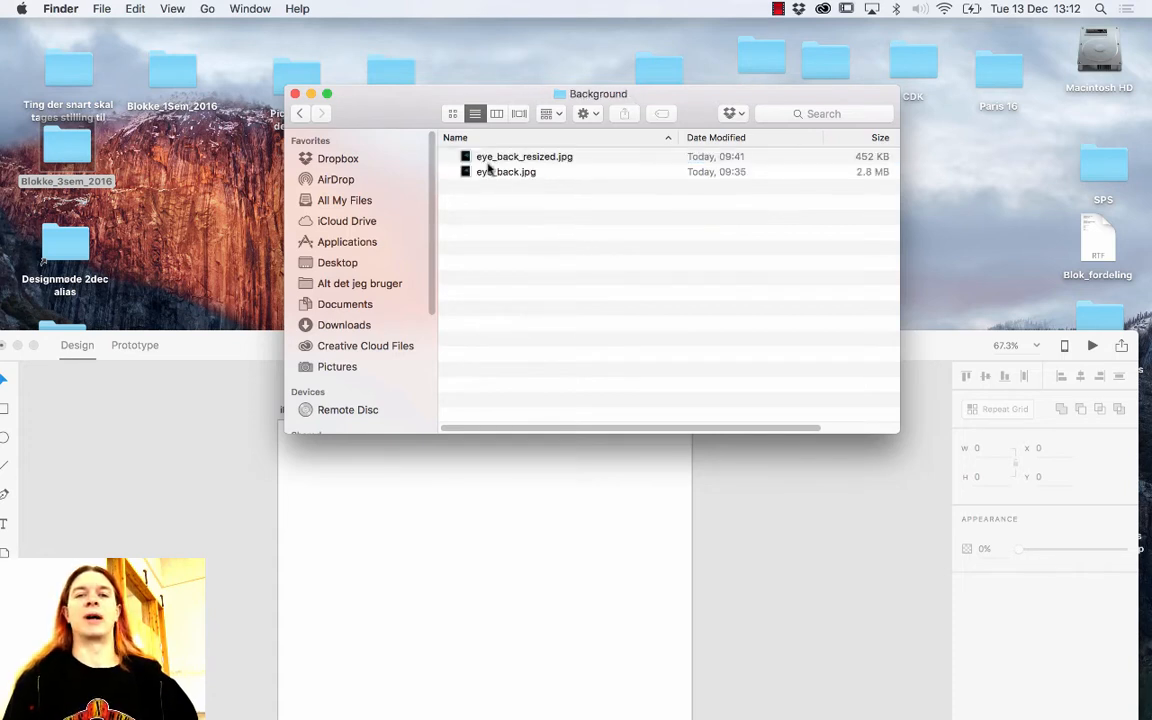
click(507, 173)
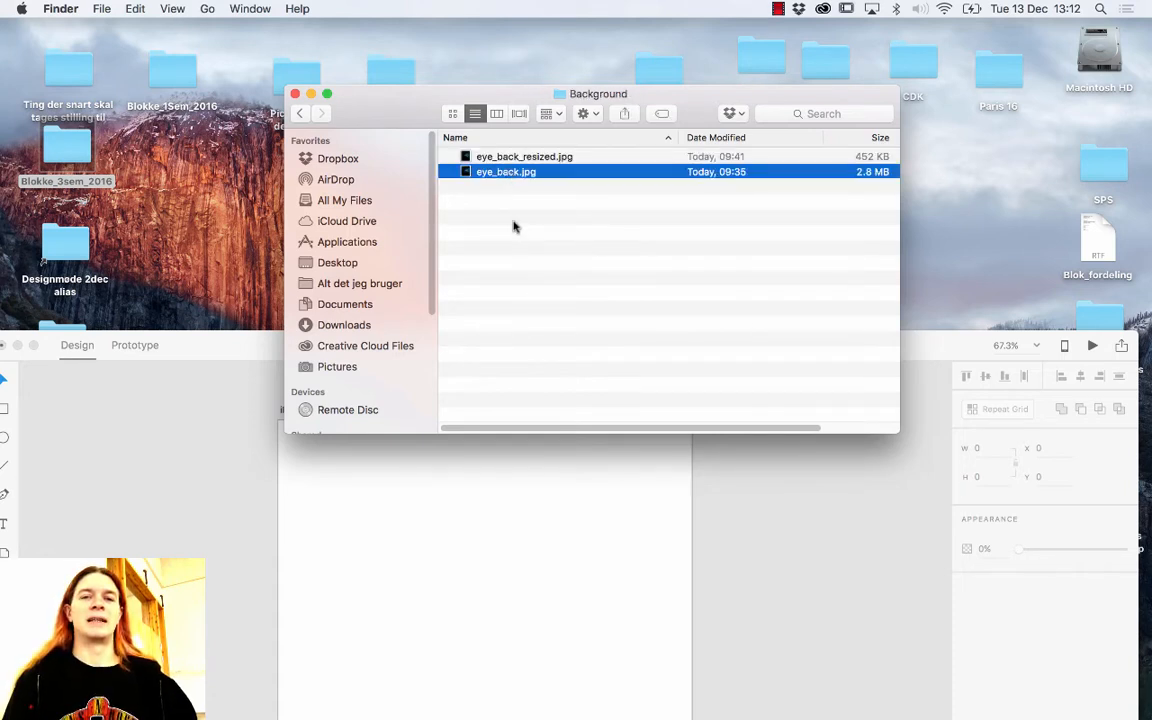
click(510, 159)
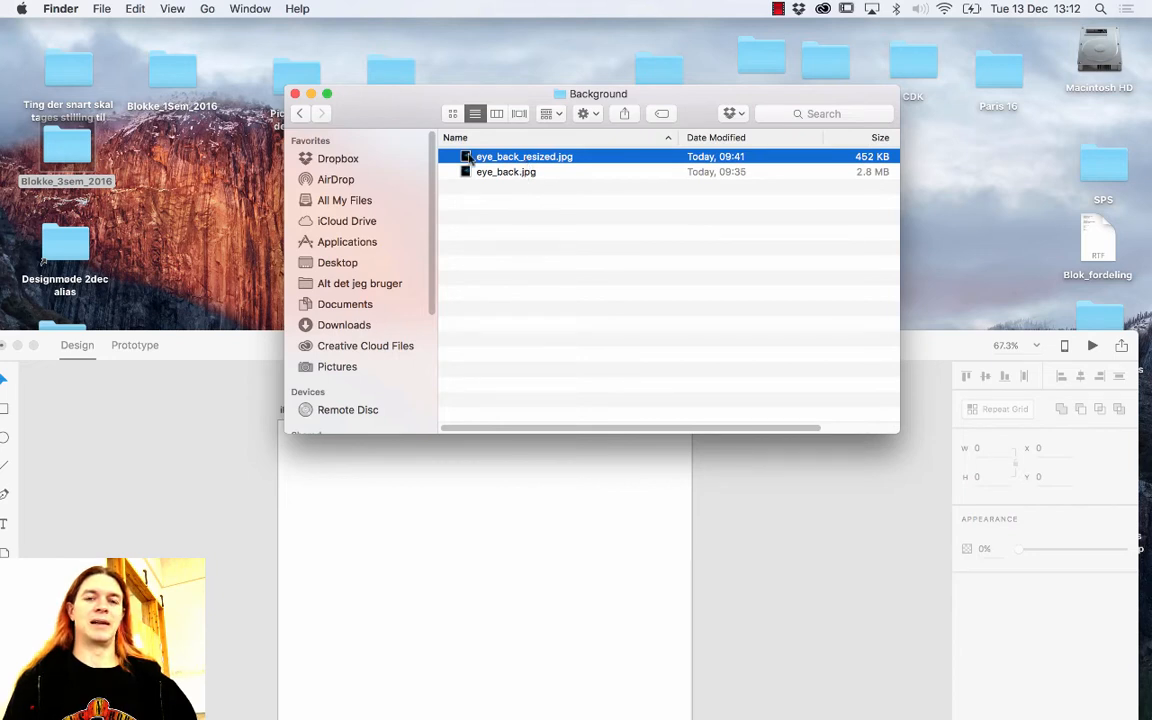
Step: Place eye_back_resized.jpg on the iPad artboard, raise the document window, and reposition the image so the eye sits within the artboard
mouse_move(468, 160)
mouse_down()
mouse_move(472, 428)
mouse_move(402, 505)
mouse_move(450, 528)
mouse_up()
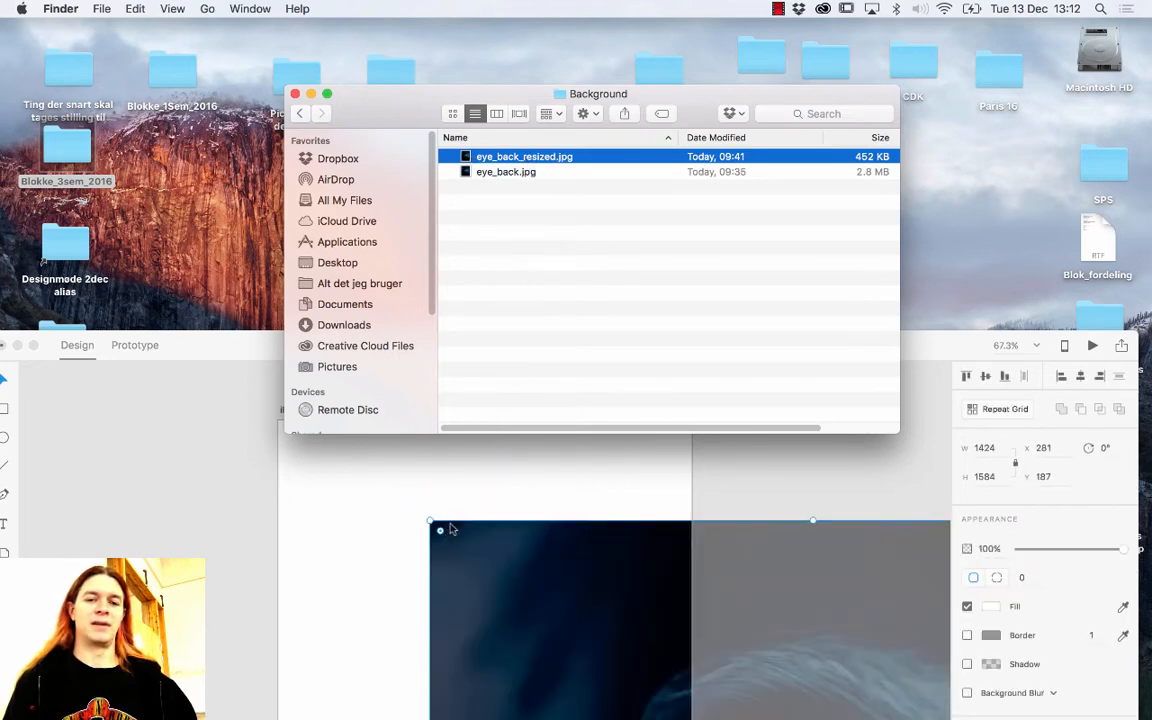
click(450, 528)
drag(418, 347, 432, 31)
drag(684, 386, 599, 407)
drag(529, 47, 489, 39)
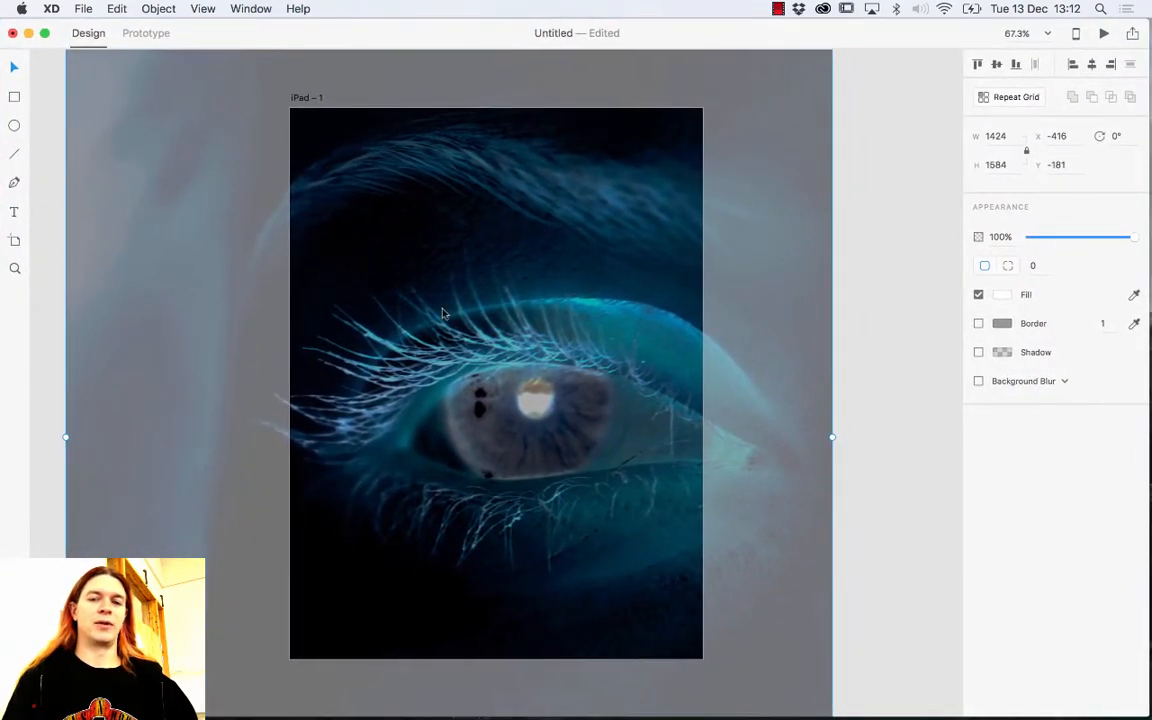
drag(444, 314, 499, 310)
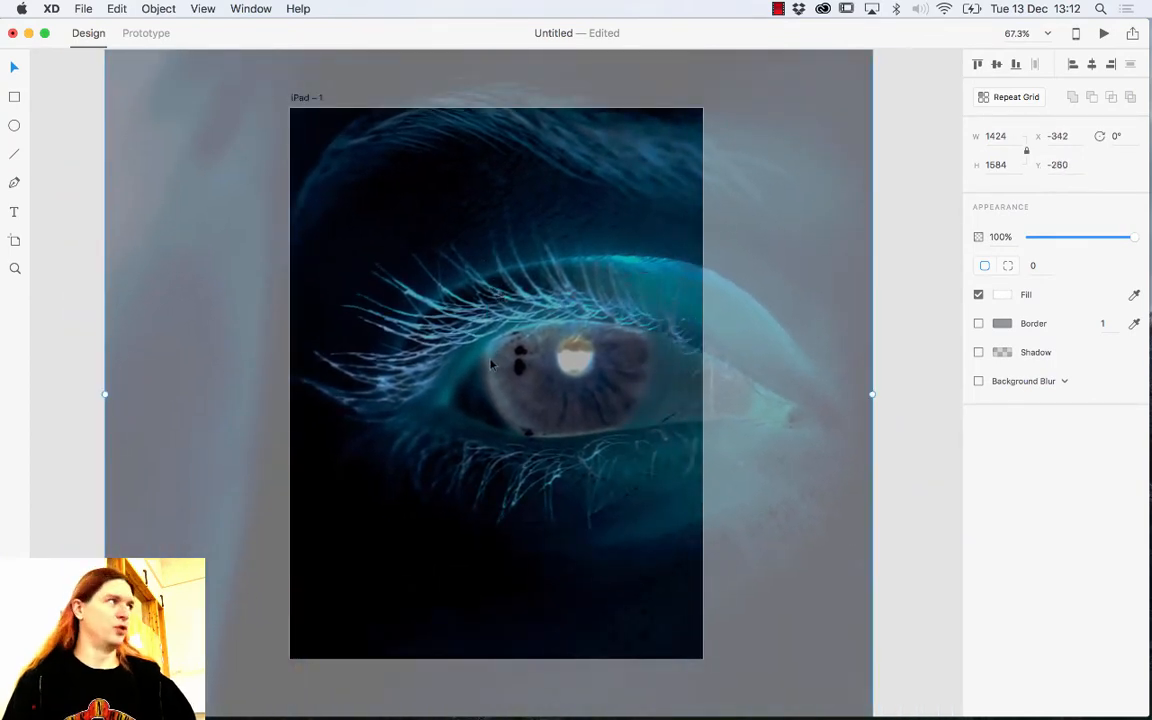
drag(491, 364, 473, 340)
key(super+minus)
key(super+minus)
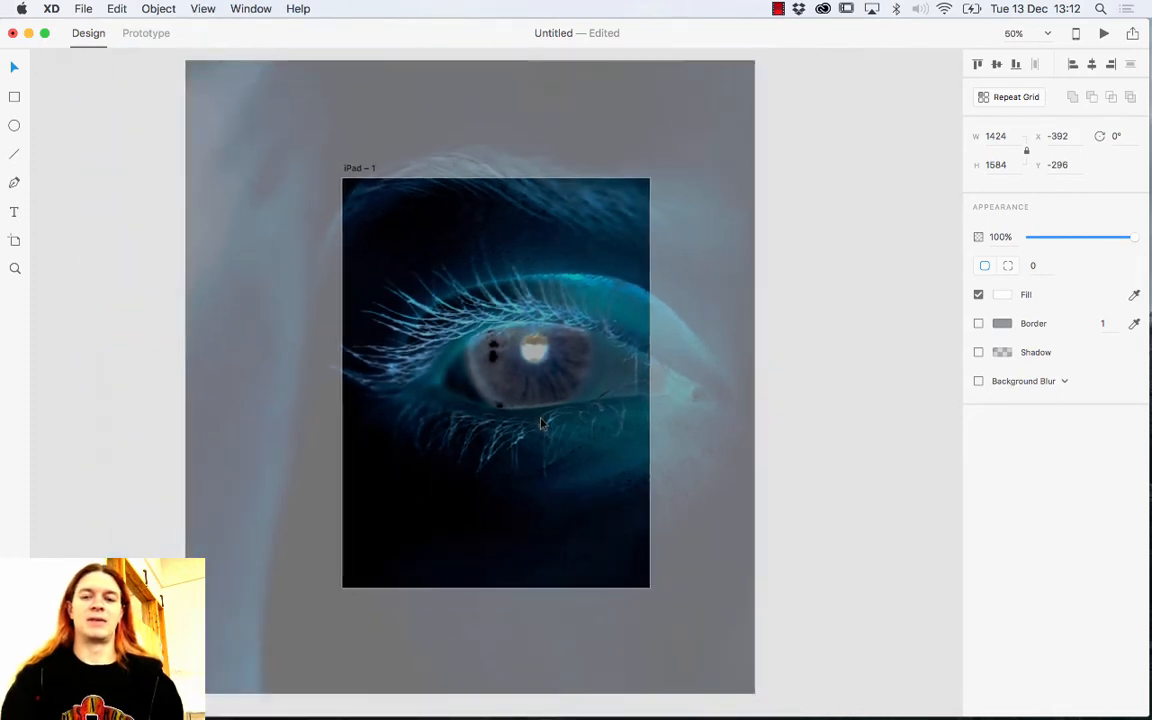
Step: Scale the eye image down to 921 × 1024 and align it with the artboard's right edge at X -153, Y 0
drag(668, 589, 604, 518)
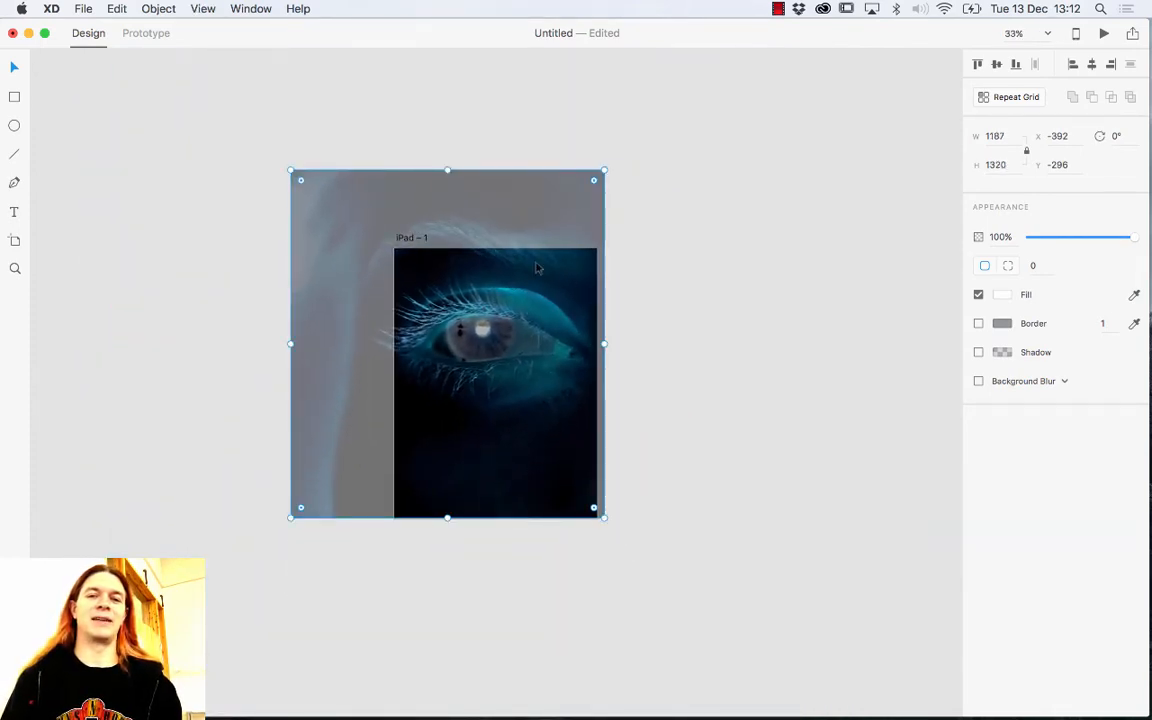
drag(290, 170, 360, 246)
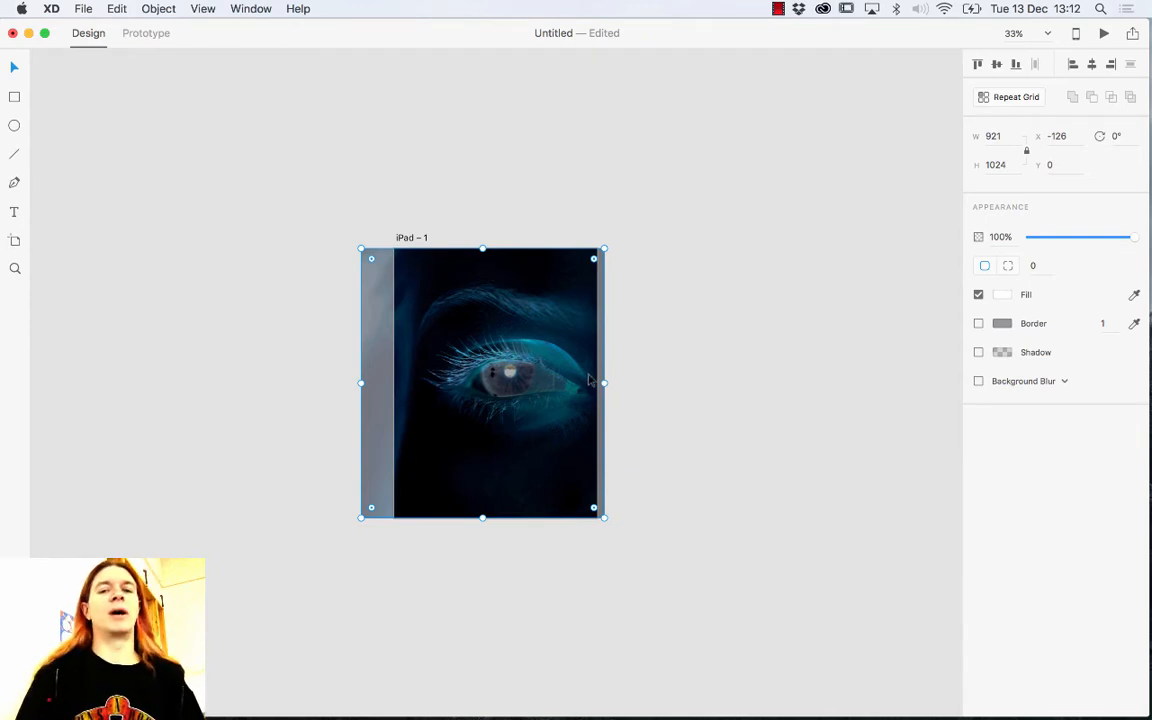
drag(530, 340, 576, 376)
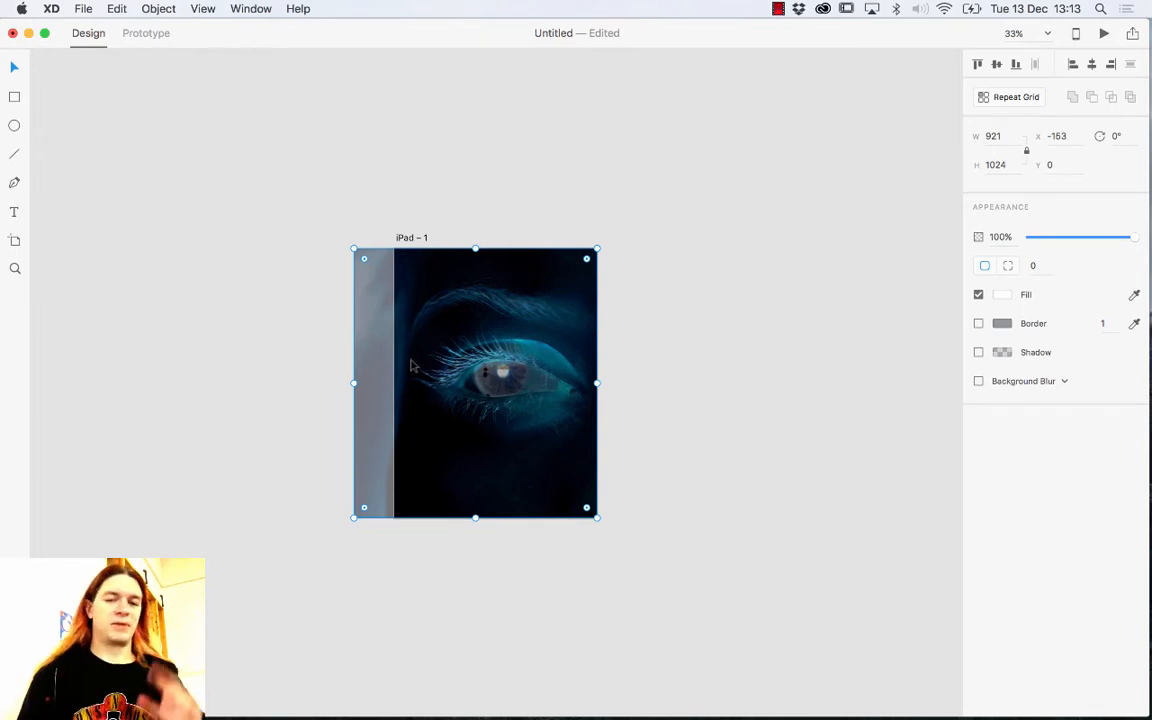
Step: Minimize the document window, open eye_back_resized.jpg in Photoshop, and check its pixel width and height in the Image Size dialog
click(13, 244)
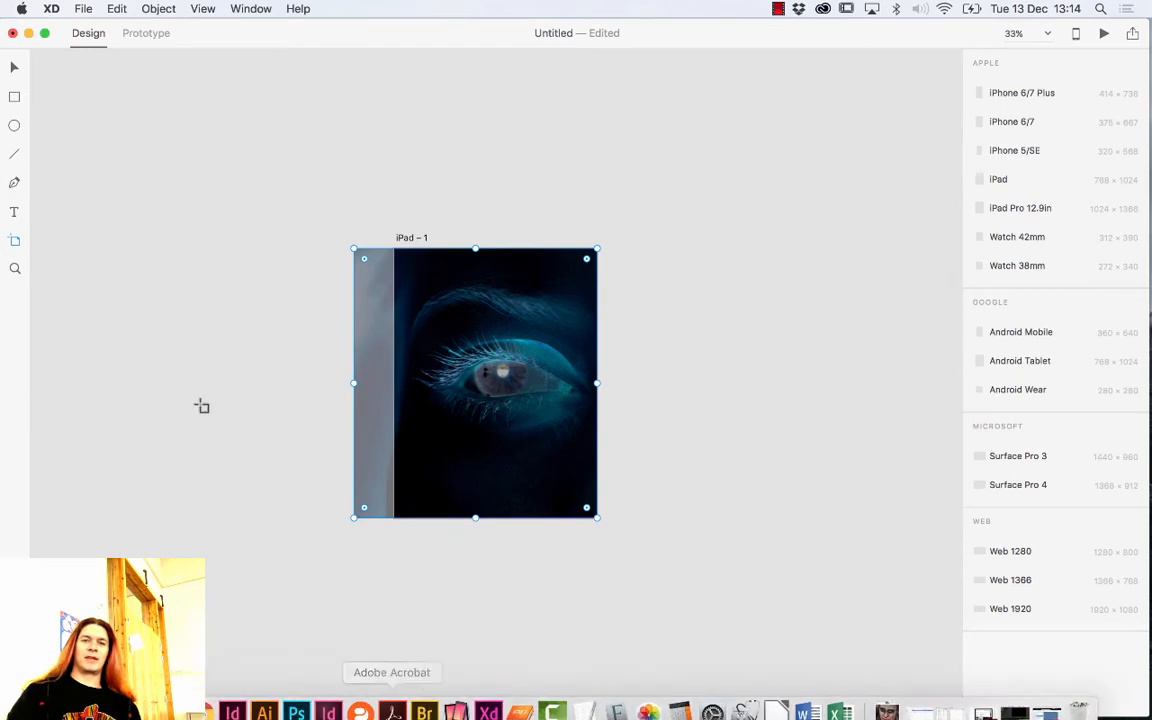
click(29, 33)
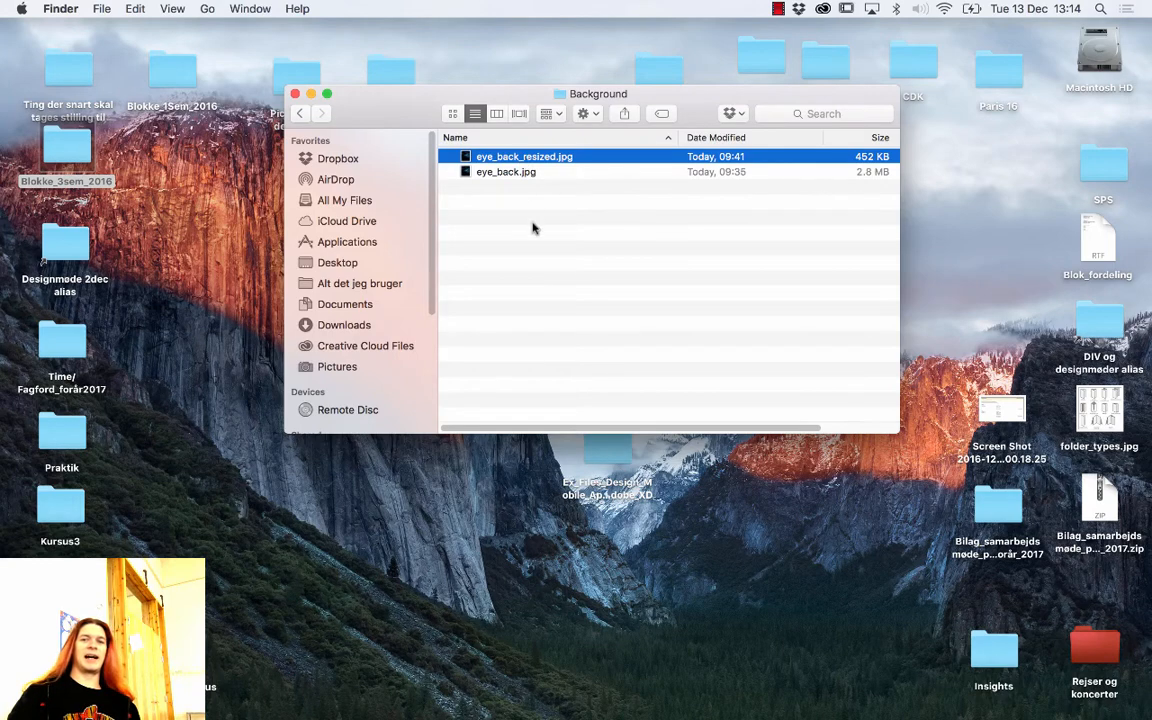
click(479, 195)
double_click(508, 157)
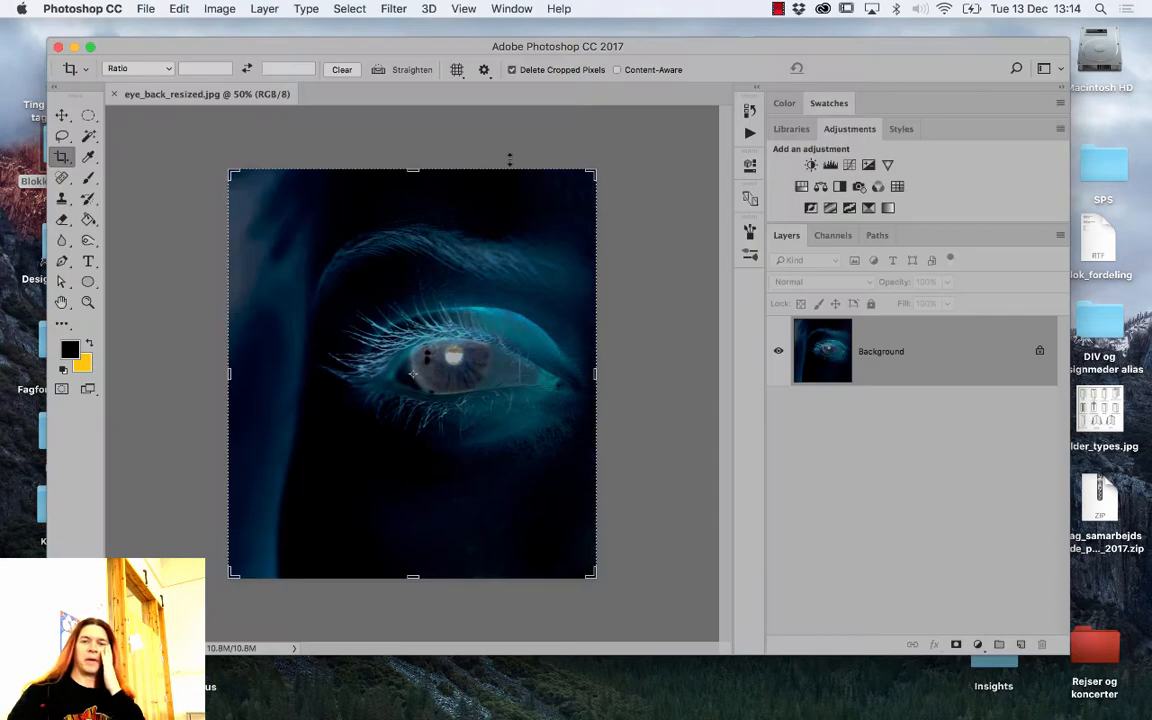
key(super+alt+i)
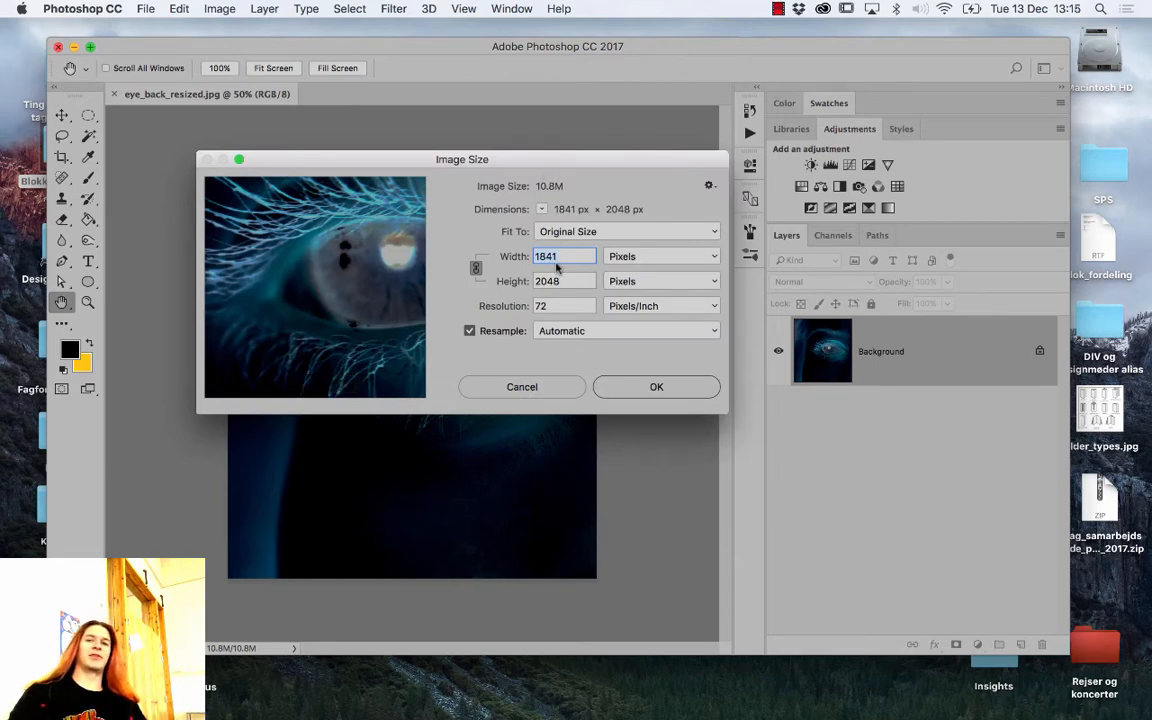
key(Tab)
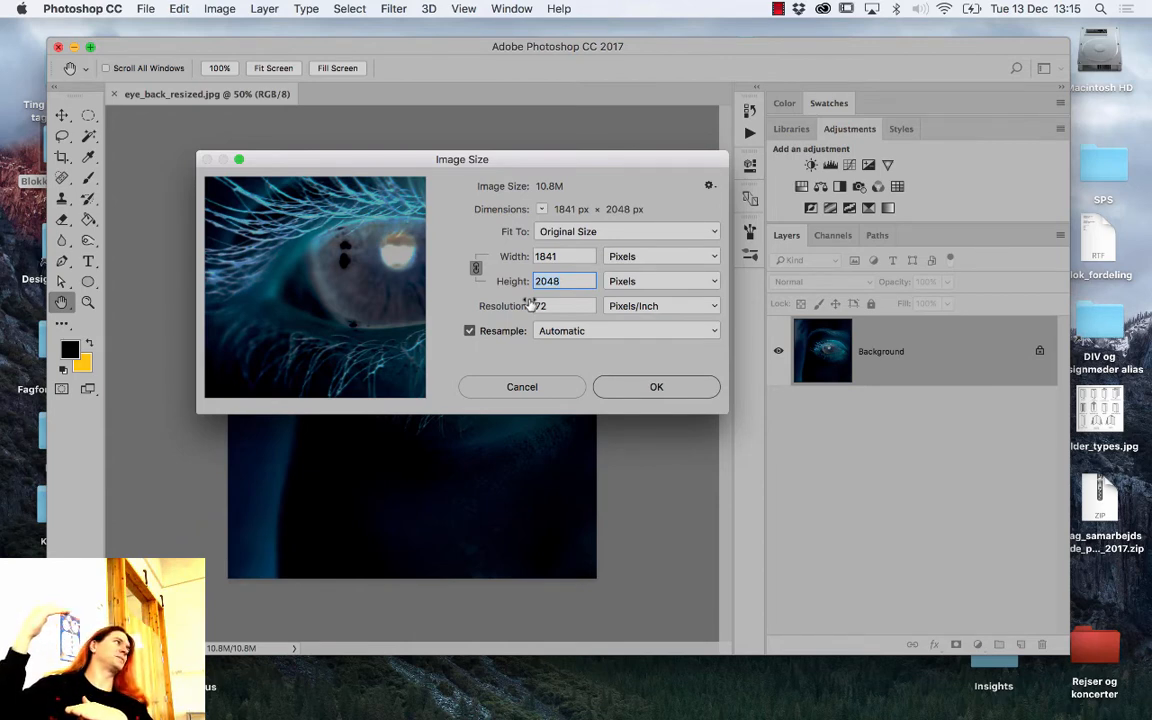
Step: Cancel the Image Size dialog, and close the eye image and the Photoshop window
click(522, 386)
key(c)
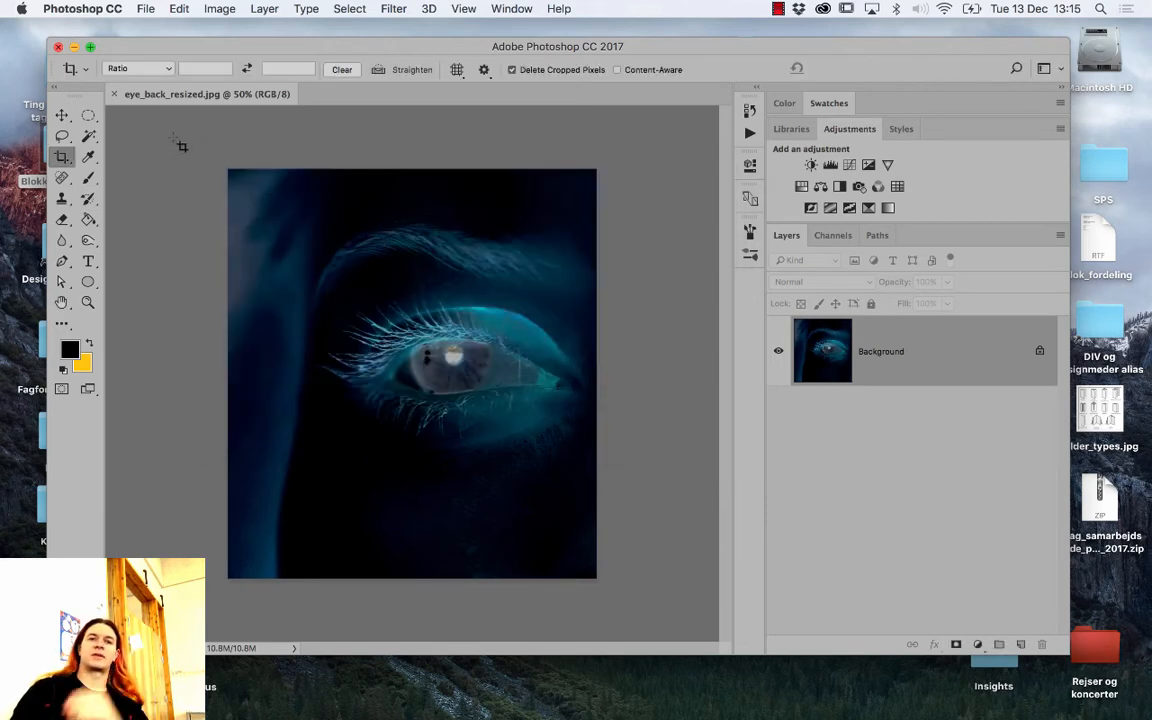
click(113, 95)
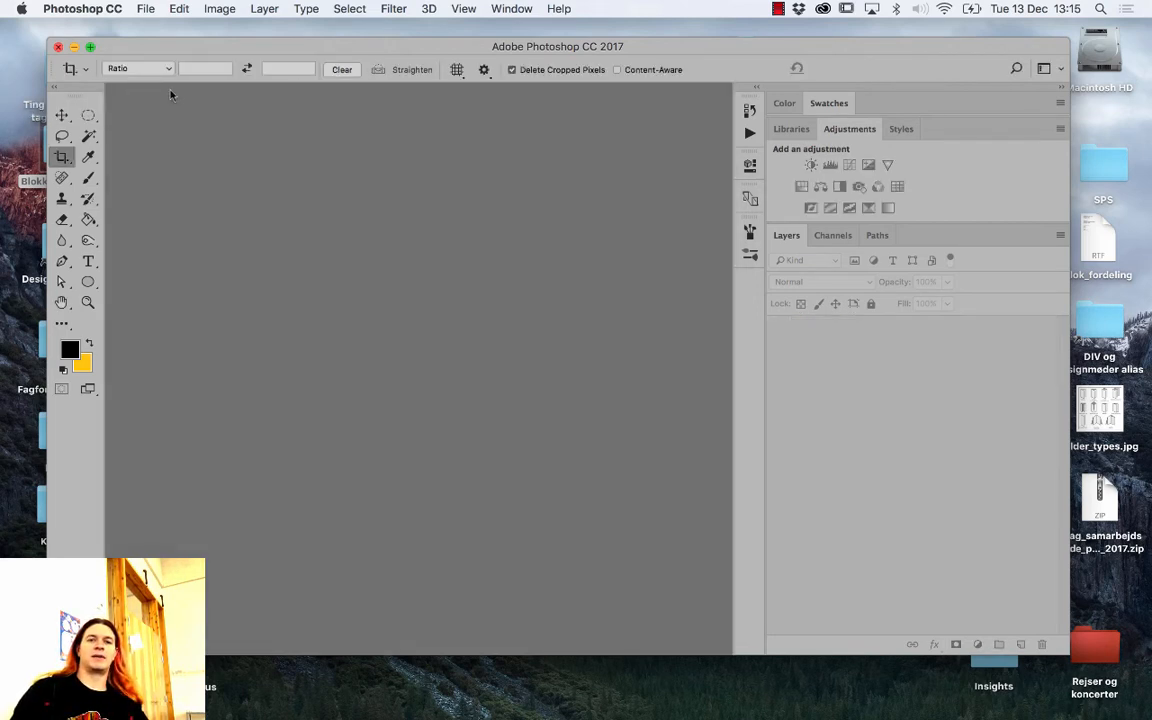
click(57, 47)
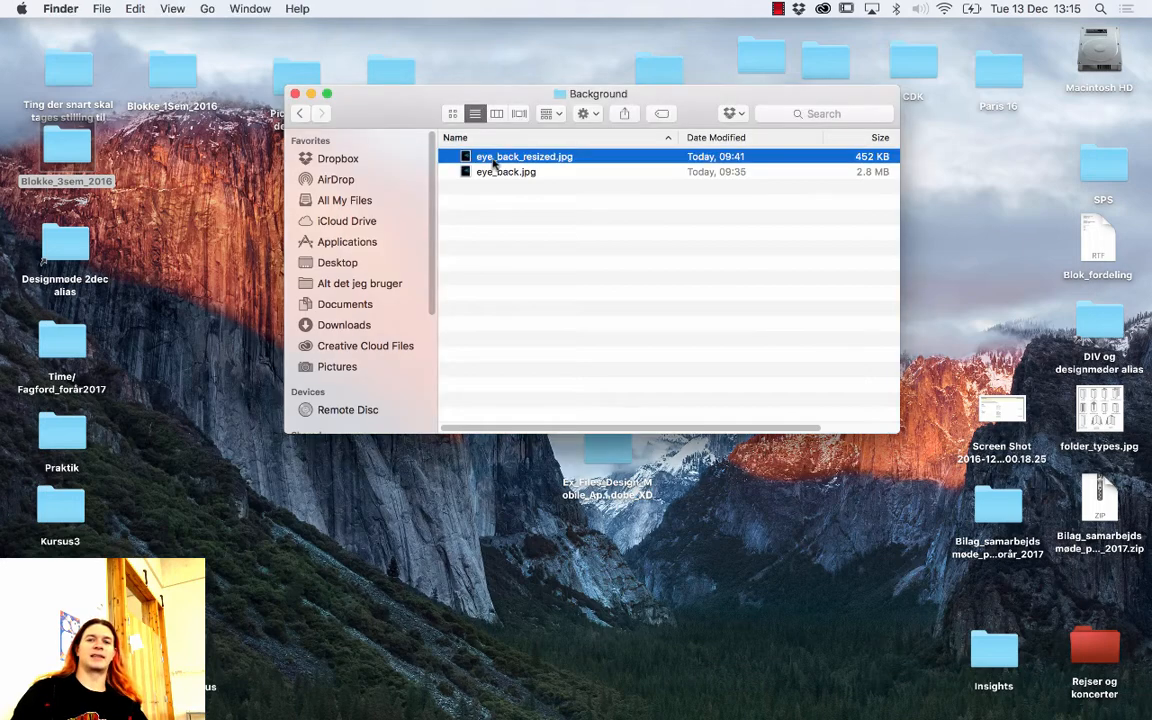
Step: Switch back to Adobe XD and move its window down to uncover the Background folder window
mouse_move(408, 703)
click(473, 703)
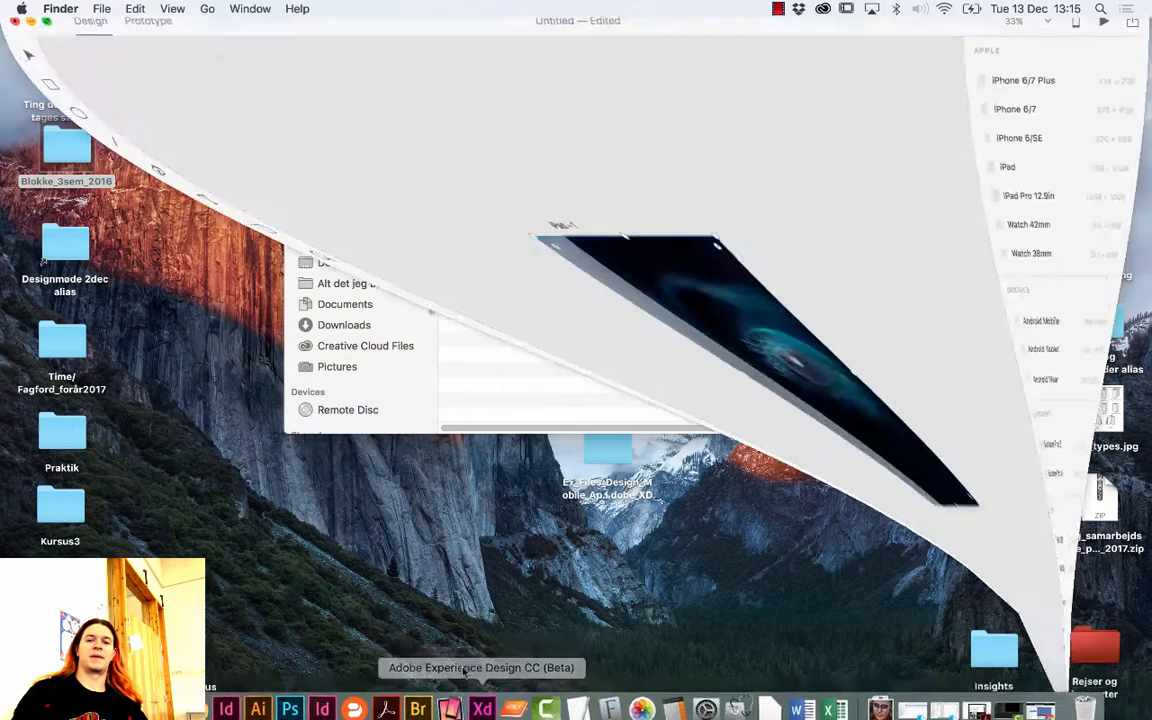
drag(525, 33, 559, 355)
Step: Add extra iPad artboards beside iPad – 1 with the Artboard tool, and undo them
click(576, 603)
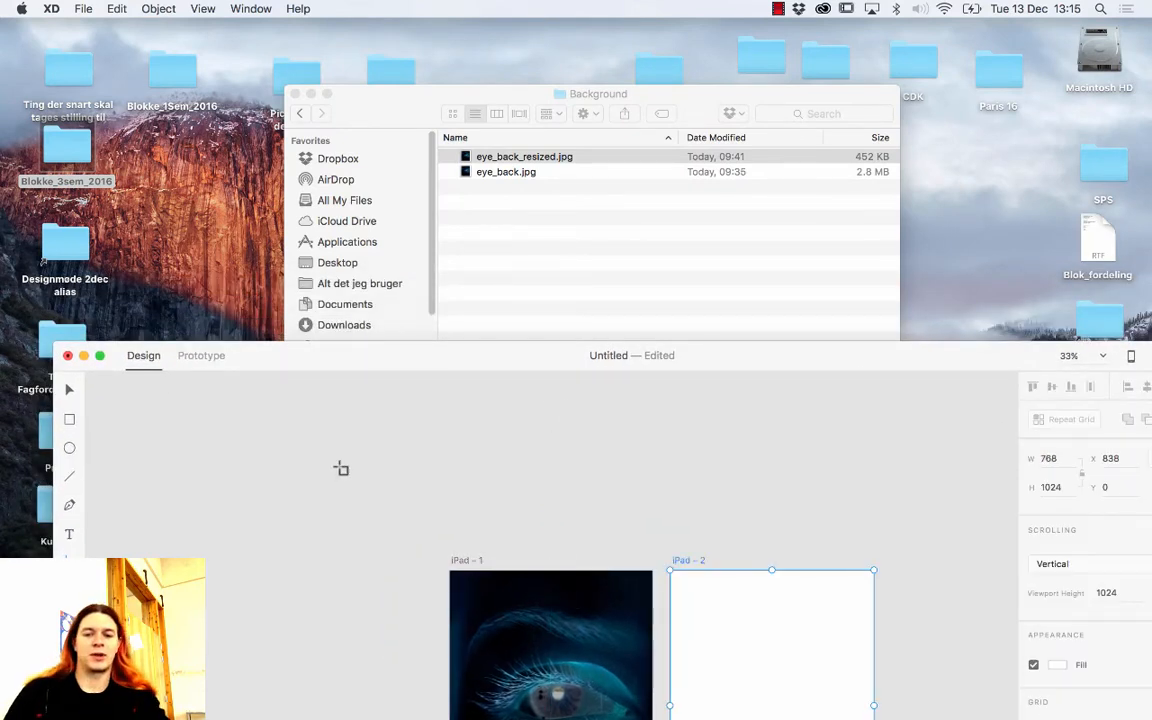
key(super+z)
click(69, 390)
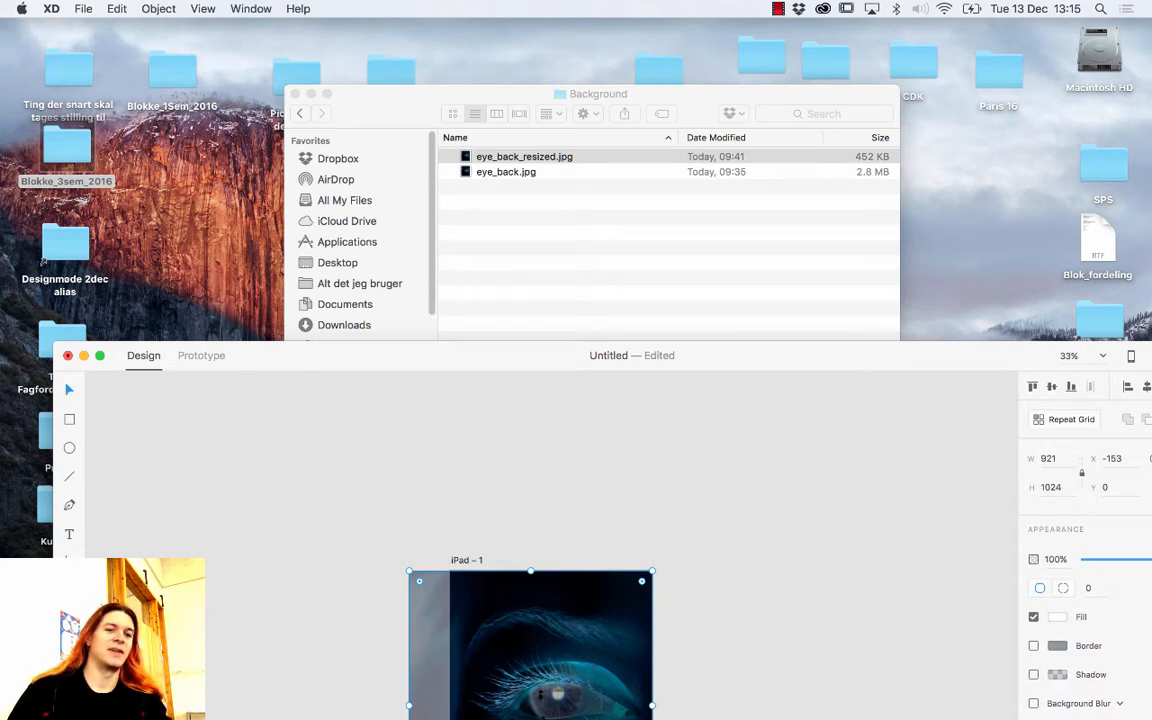
key(a)
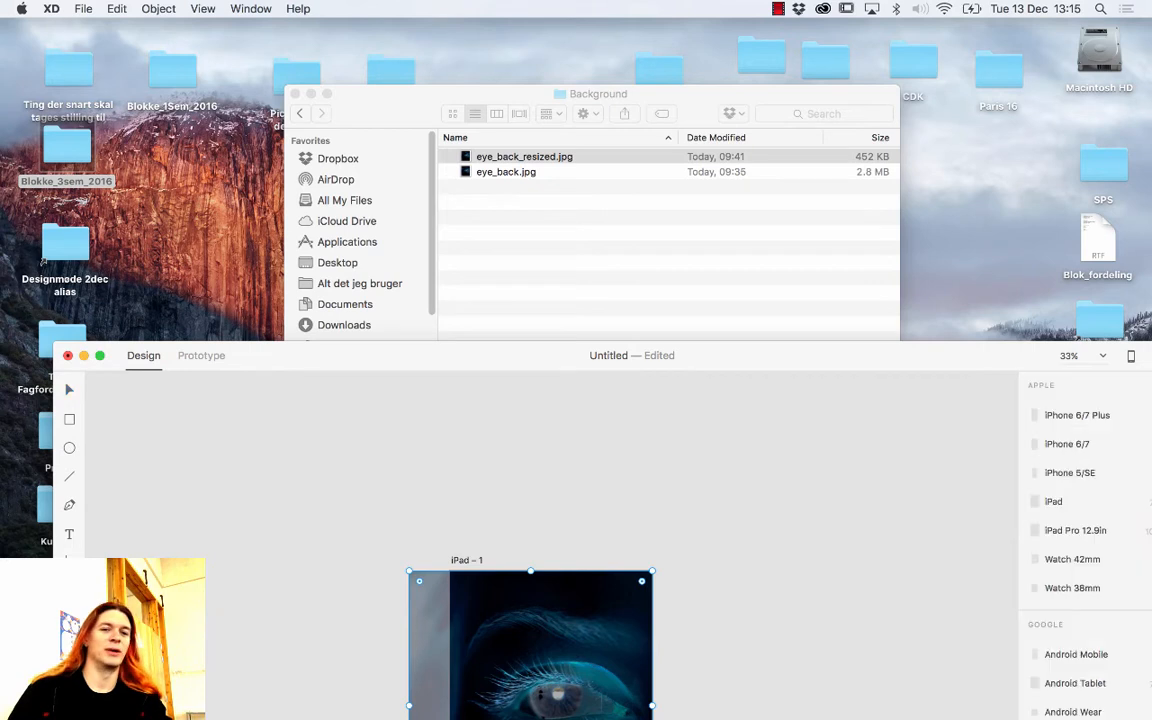
click(674, 597)
click(900, 605)
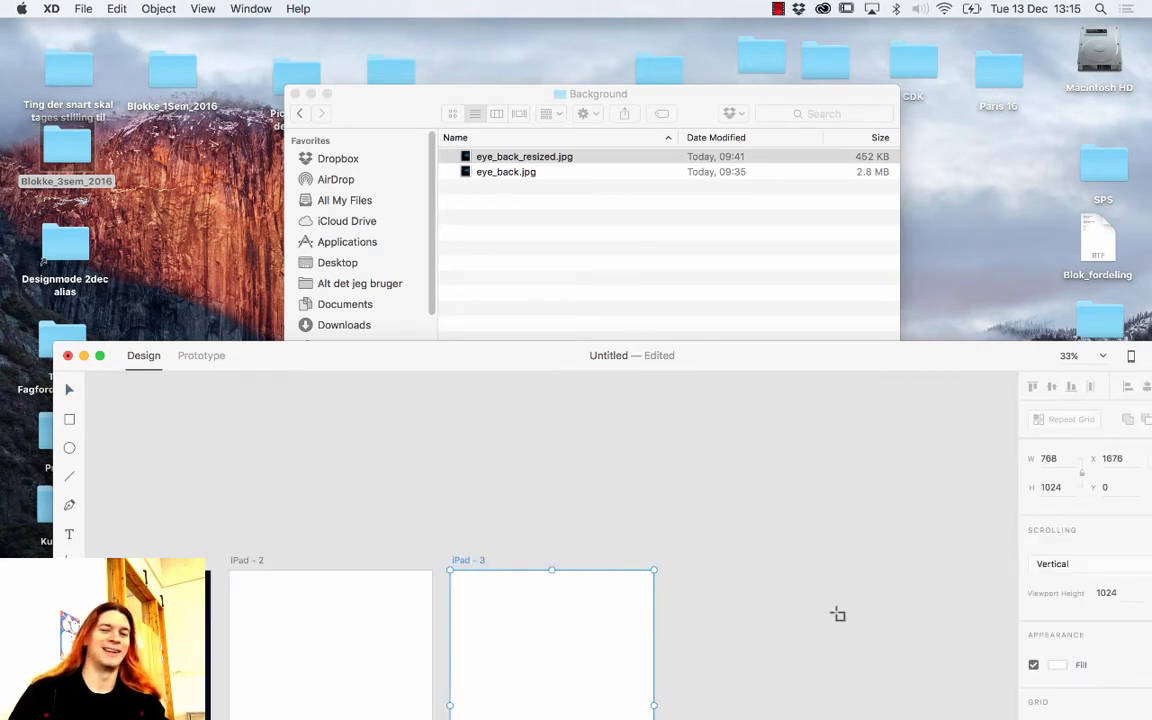
key(super+z)
key(super+z)
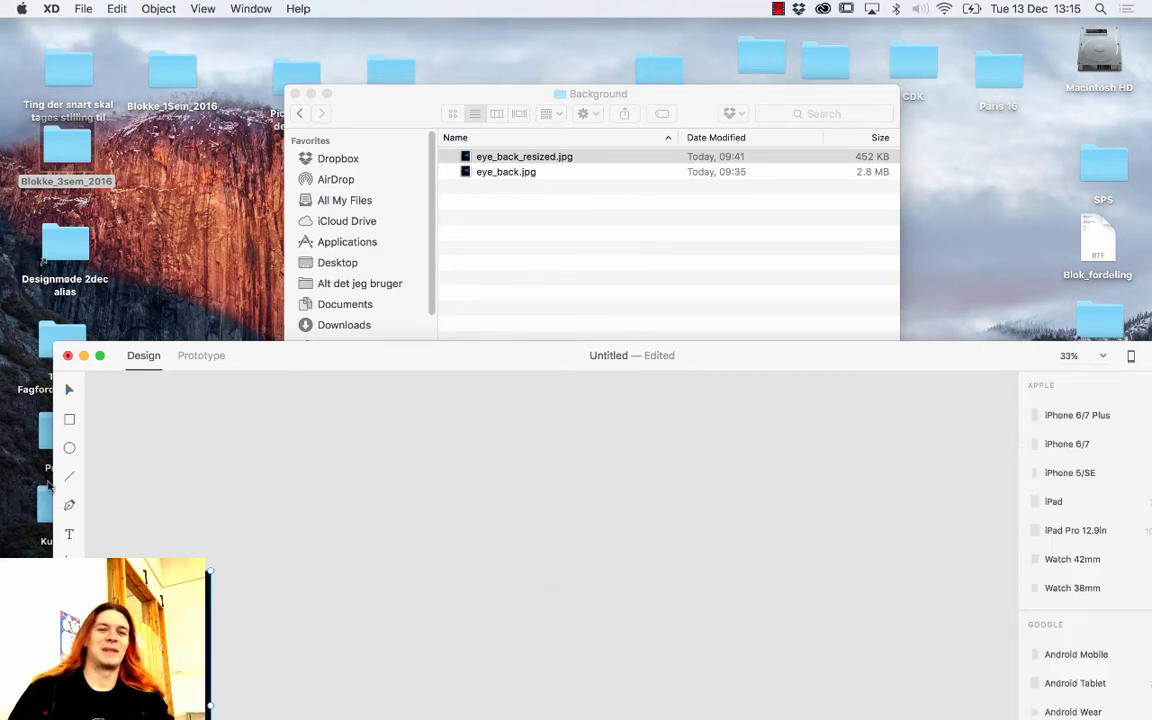
Step: Return to the Select tool and delete the eye image from the iPad – 1 artboard
drag(204, 508, 457, 500)
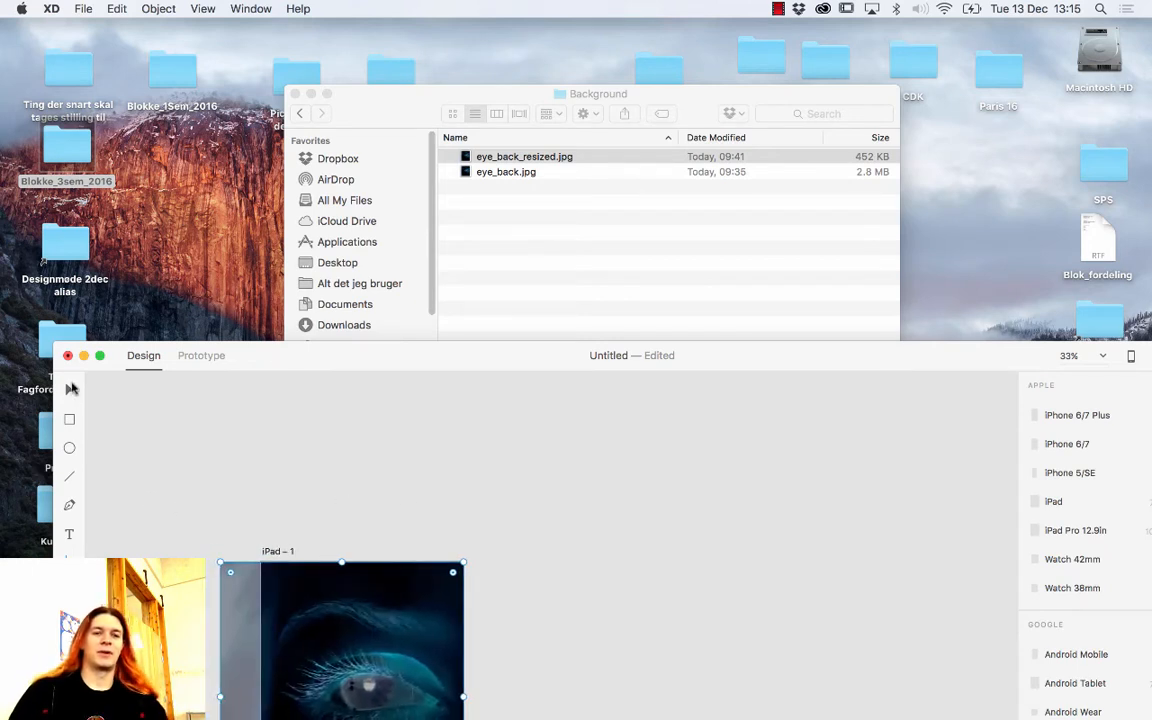
click(70, 389)
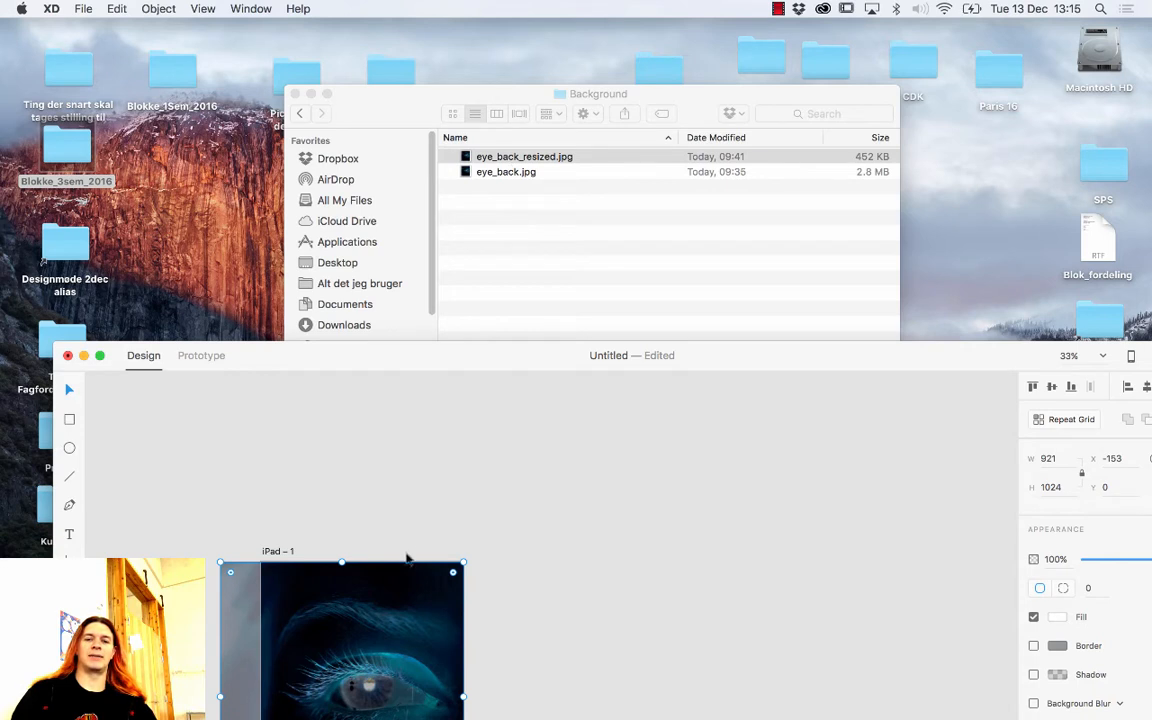
key(BackSpace)
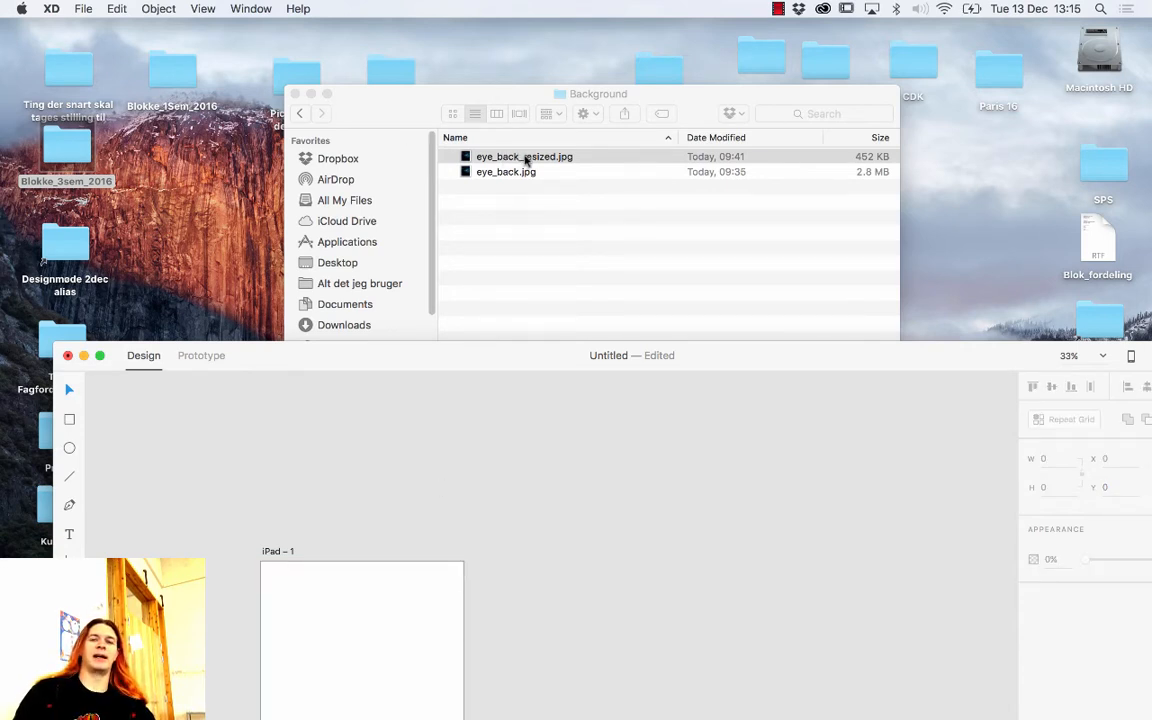
Step: Place eye_back_resized.jpg on the empty iPad – 1 artboard, raise the document window, and align the image at X -152, Y 0
drag(530, 160, 398, 607)
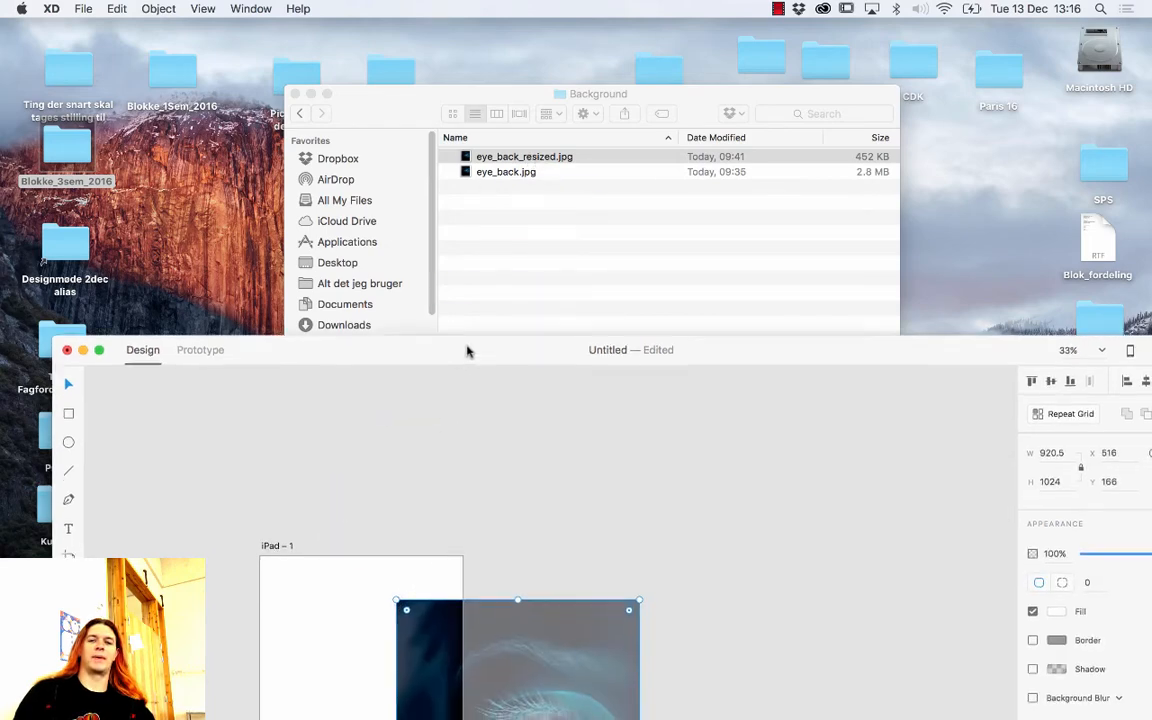
drag(468, 350, 452, 10)
drag(499, 298, 321, 261)
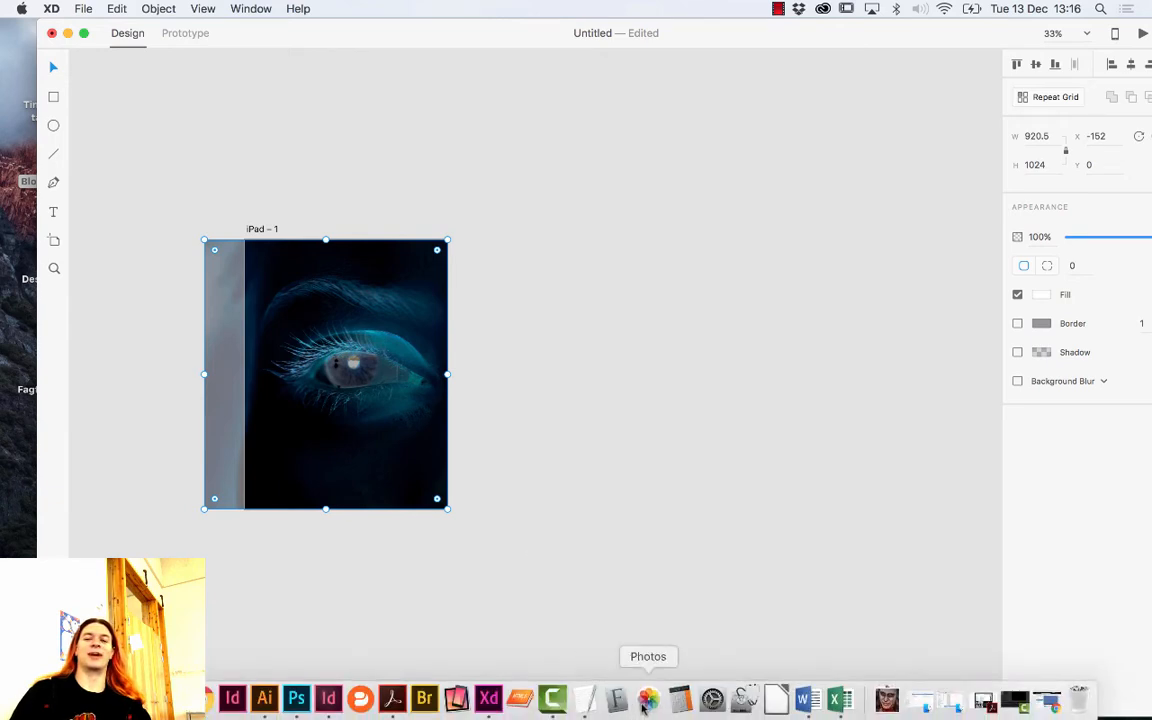
click(679, 697)
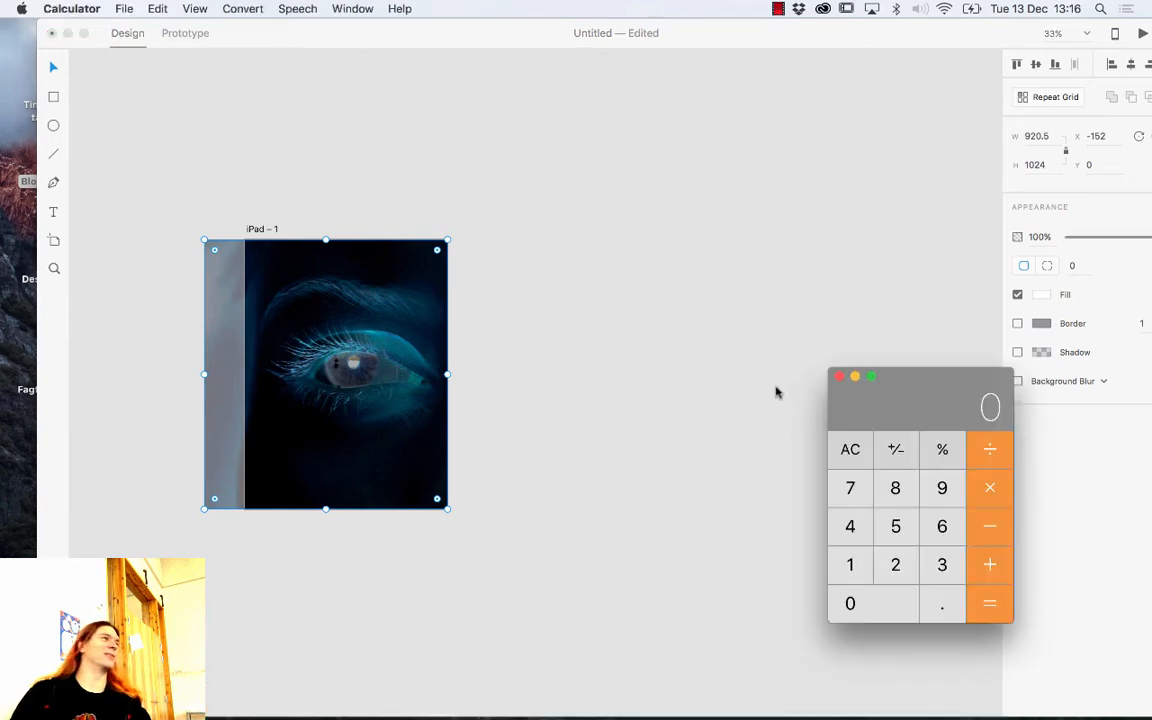
drag(916, 381, 725, 225)
click(647, 222)
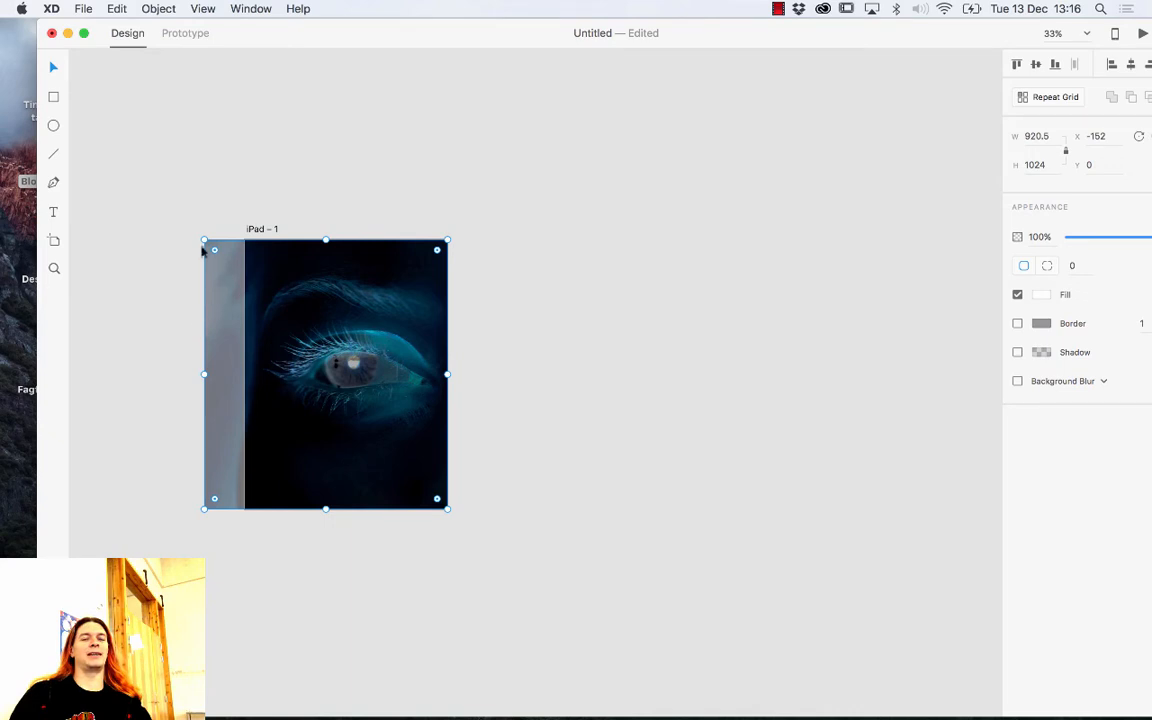
Step: Try scaling the eye image to the artboard's width at about 768.5 × 854, undo it, and reselect the image
drag(204, 372, 240, 365)
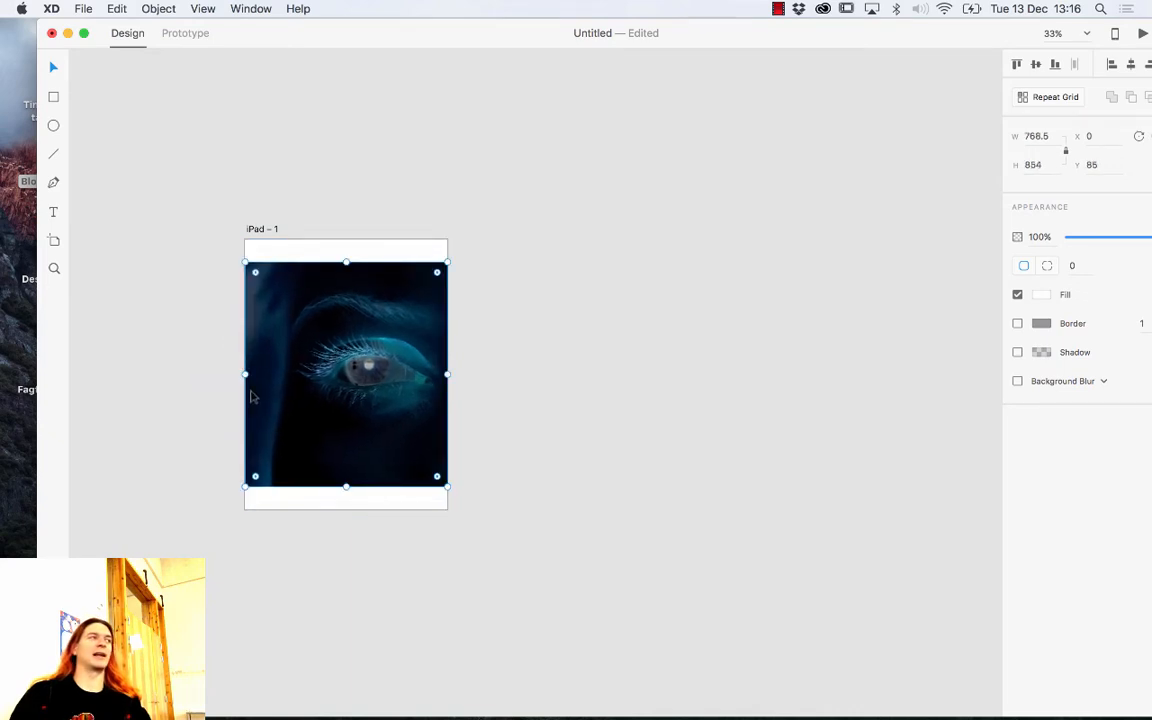
key(super+z)
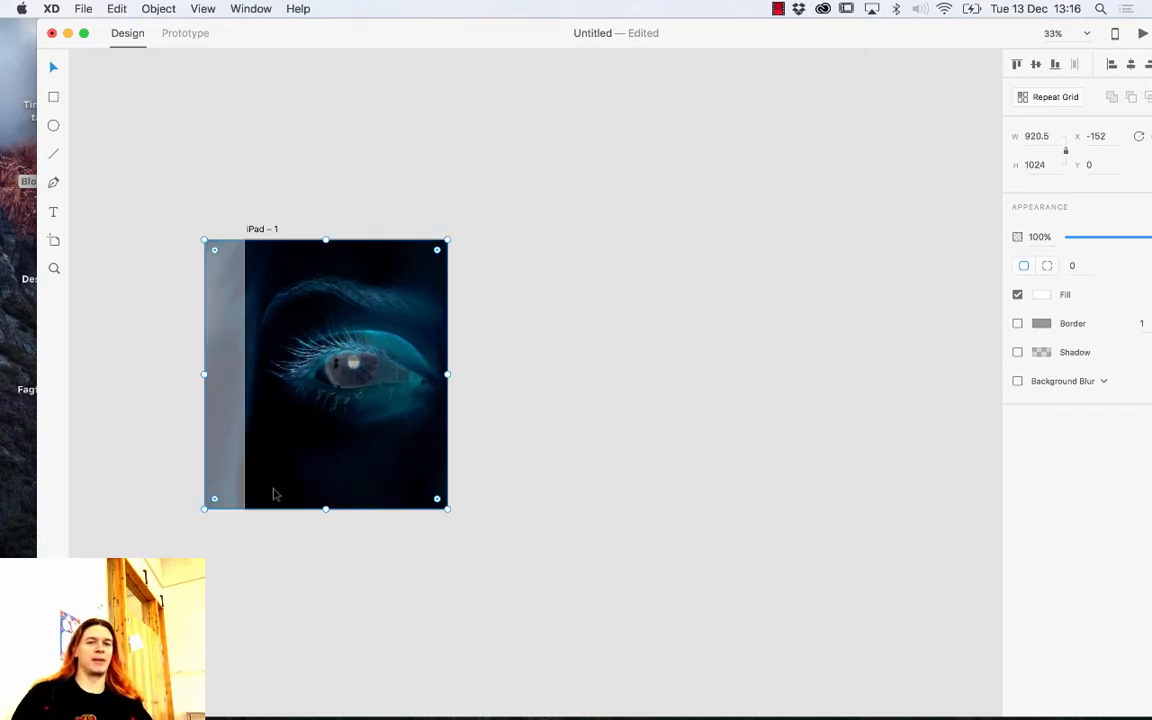
click(465, 216)
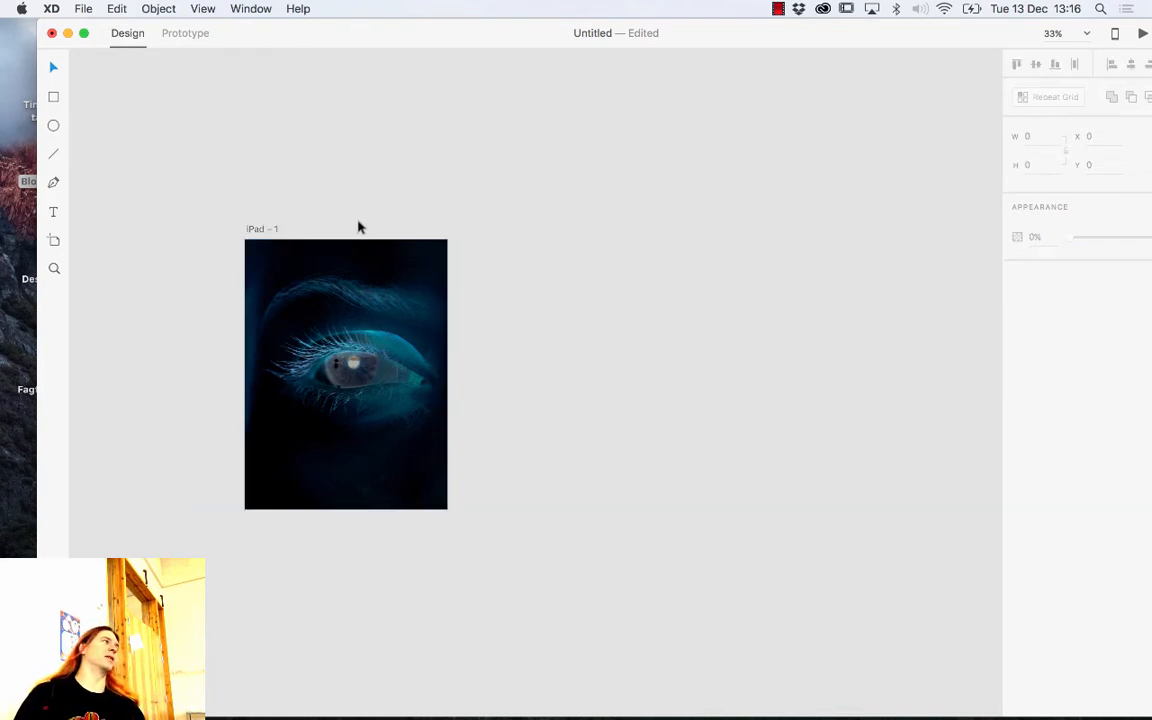
click(373, 267)
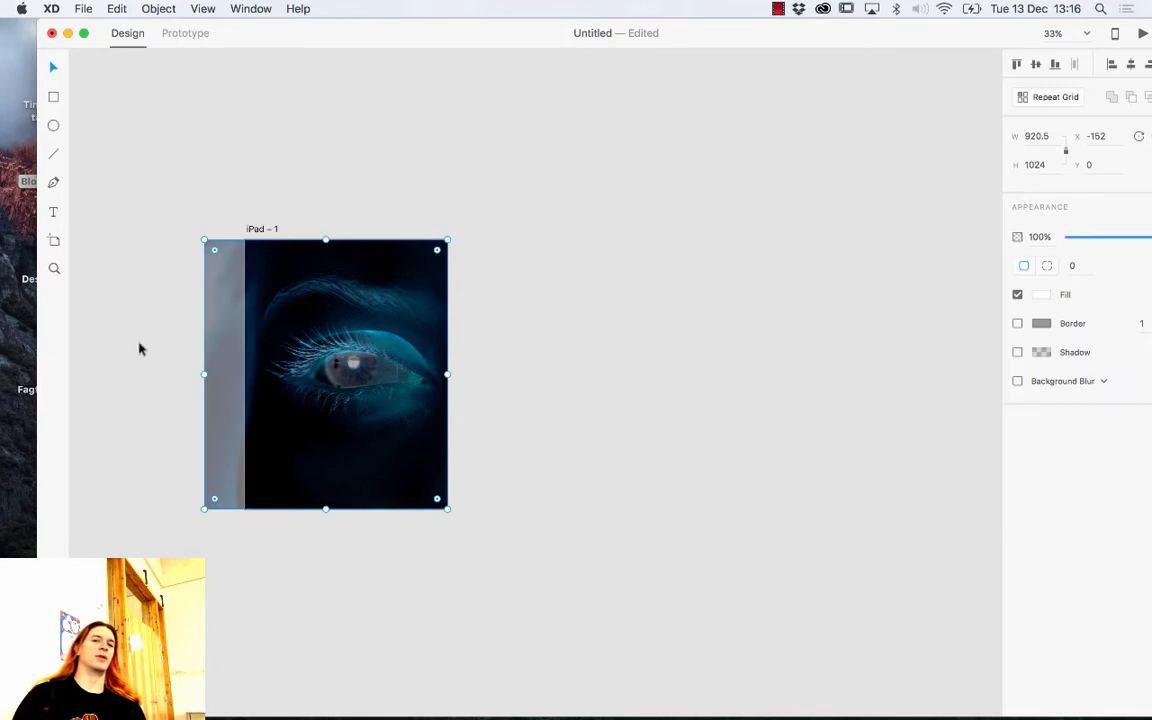
Step: Try scaling the eye image down to about 833.5 × 928, undo the resize, and deselect the image
drag(205, 373, 226, 386)
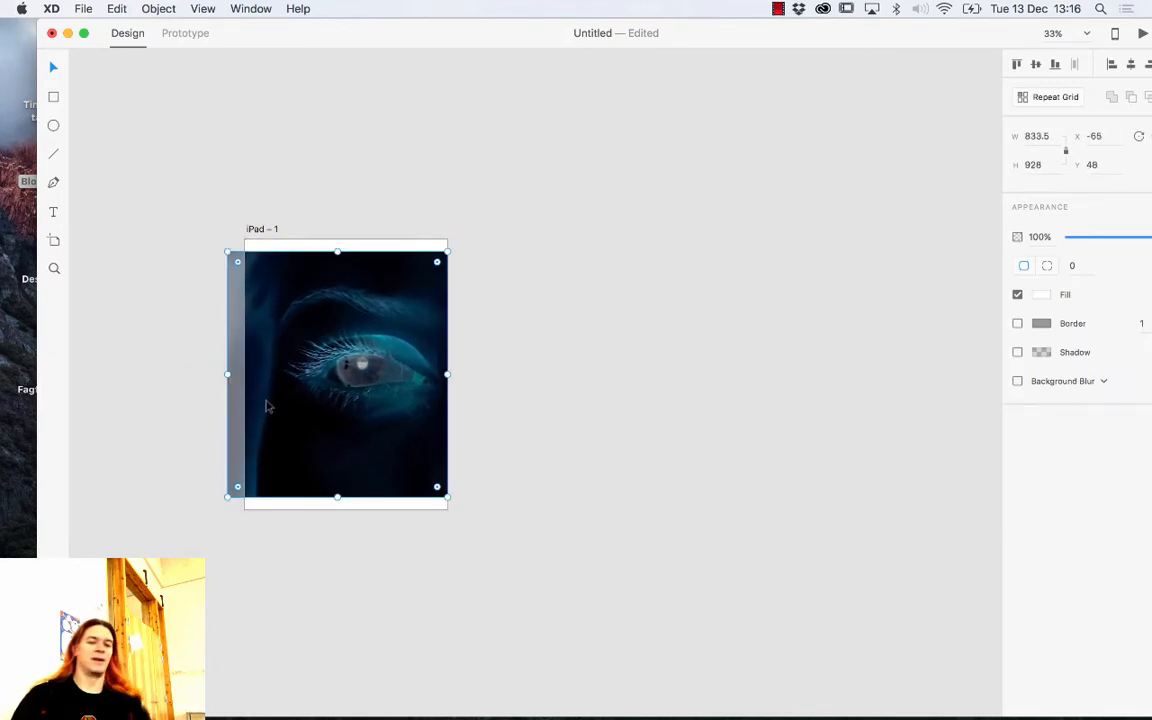
key(super+z)
click(508, 328)
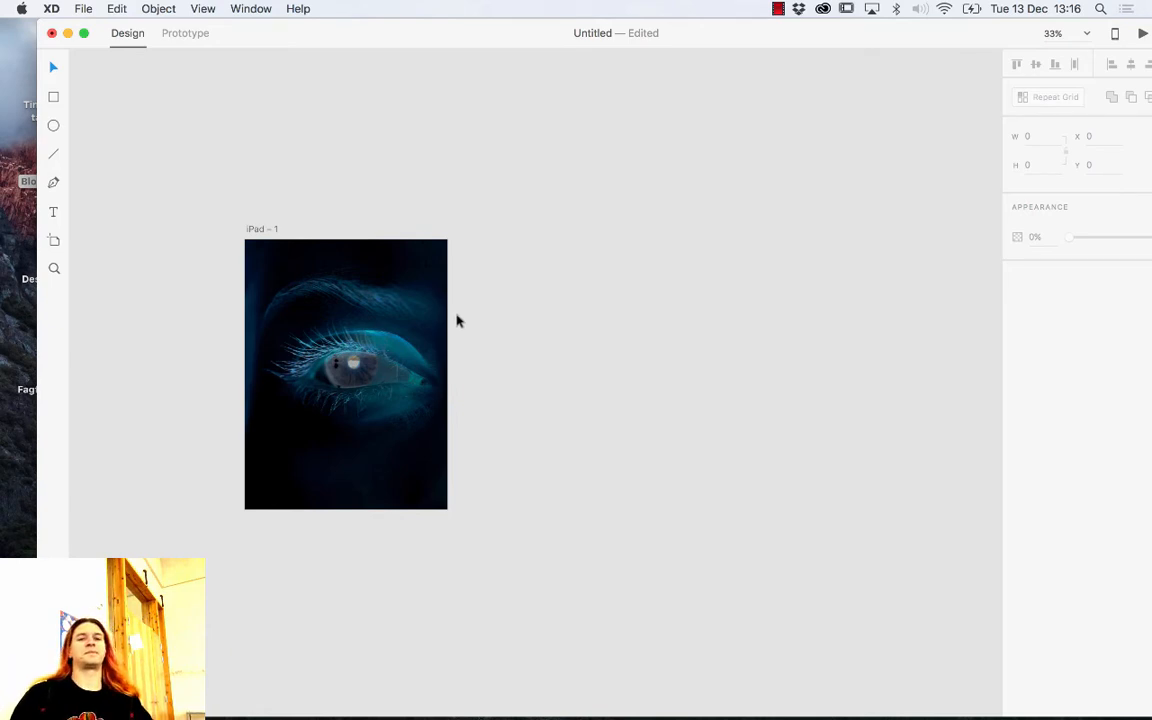
click(400, 290)
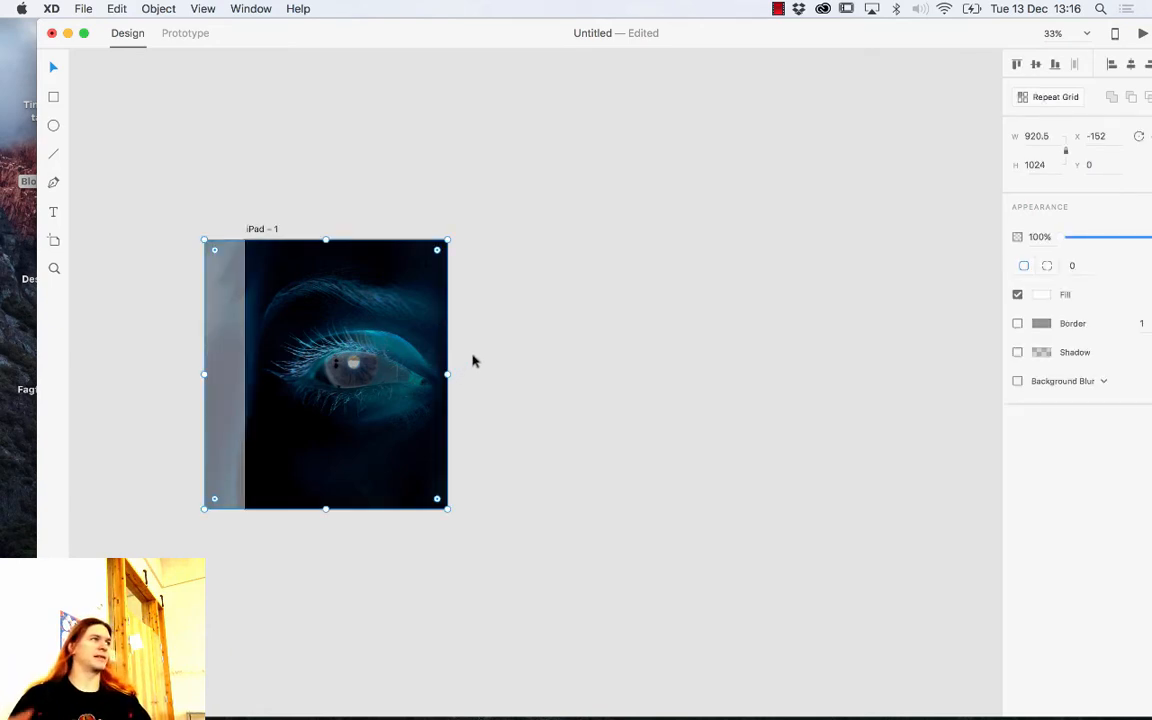
click(500, 355)
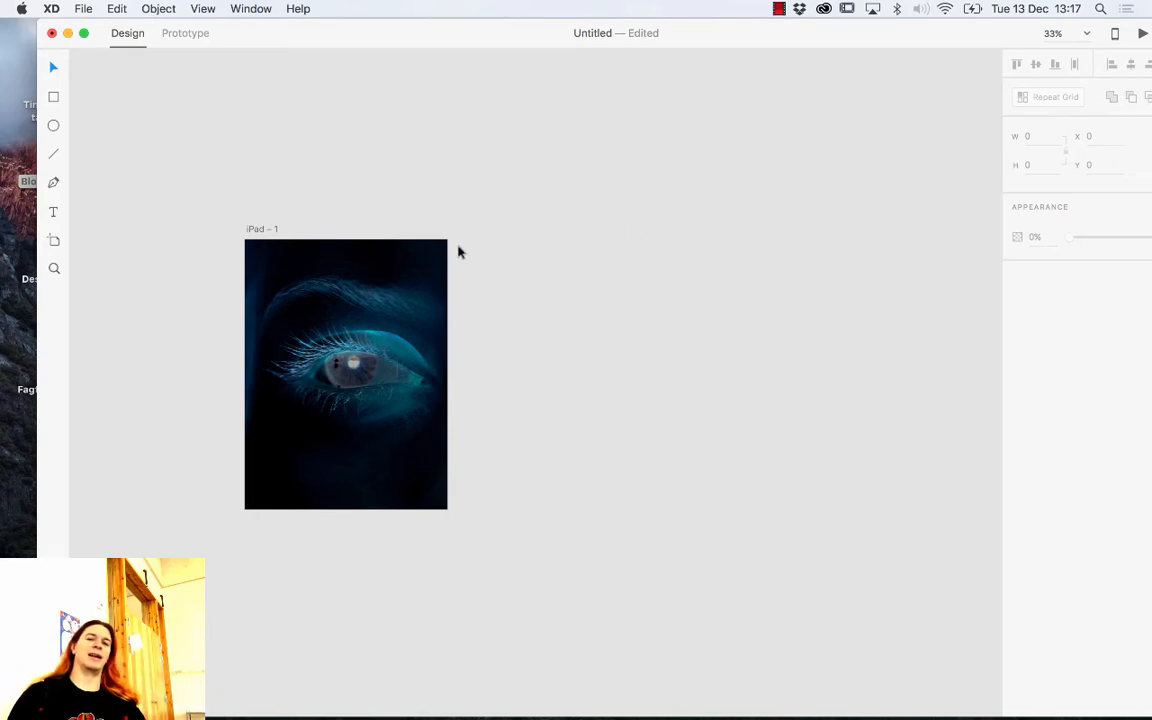
Step: Duplicate the iPad – 1 artboard repeatedly until there are seven iPad artboards in a row
click(270, 229)
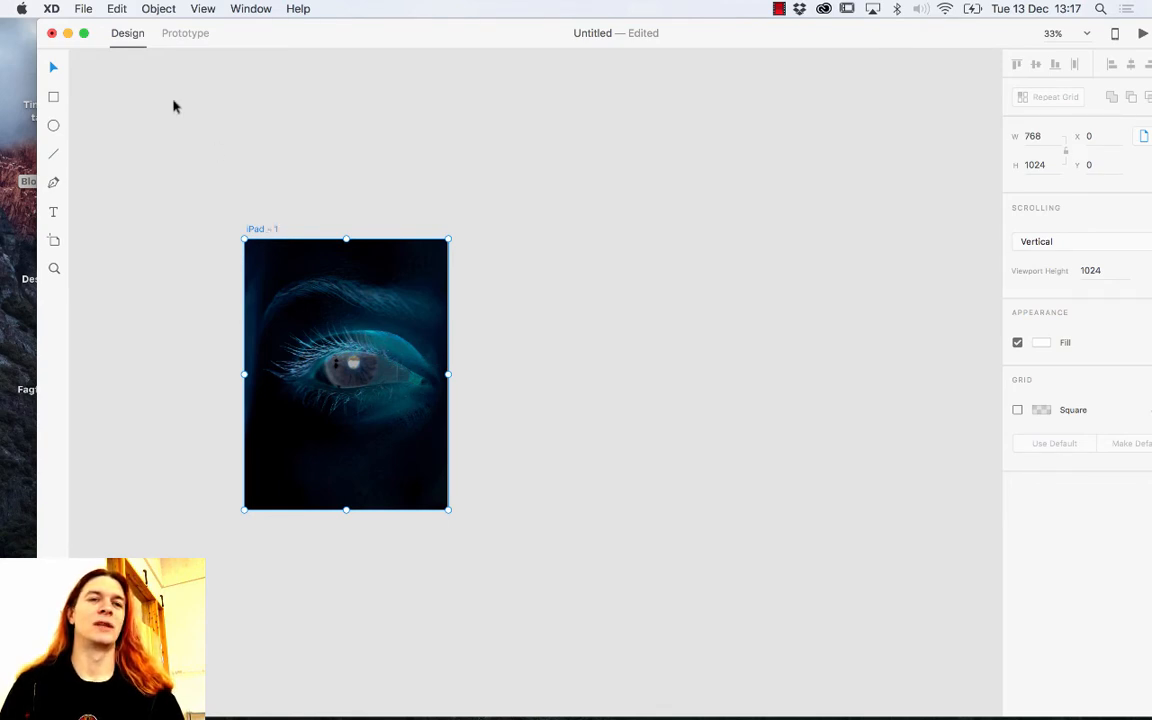
click(117, 10)
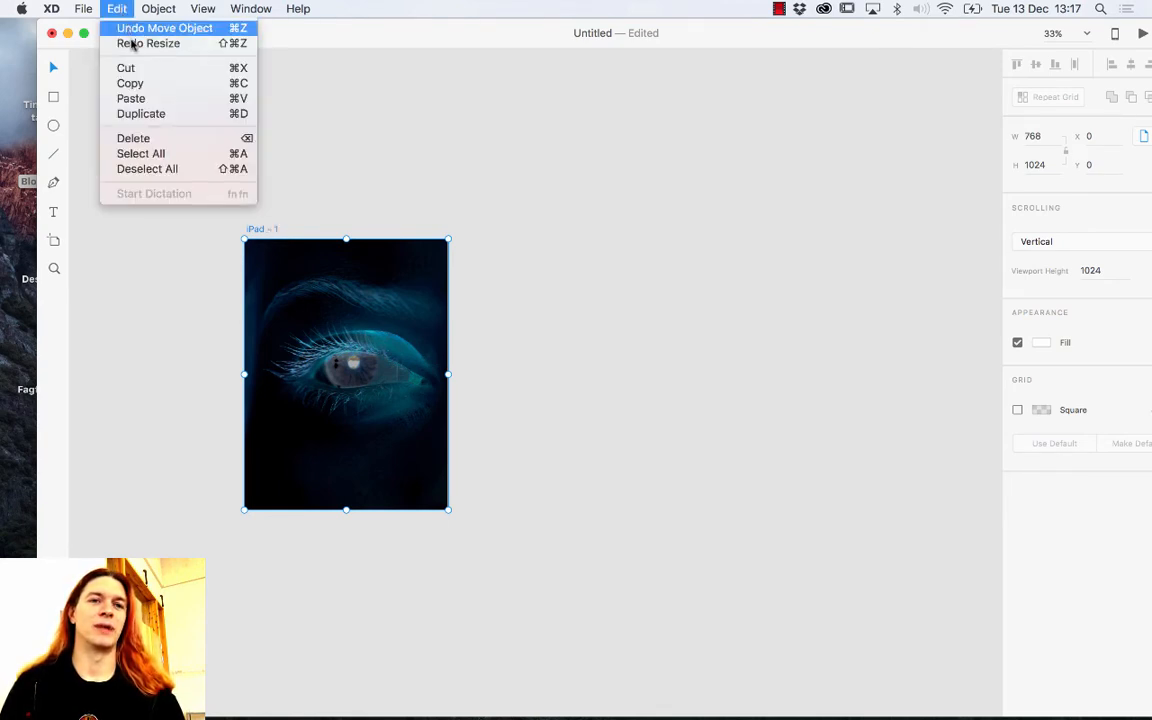
click(221, 117)
key(super+d)
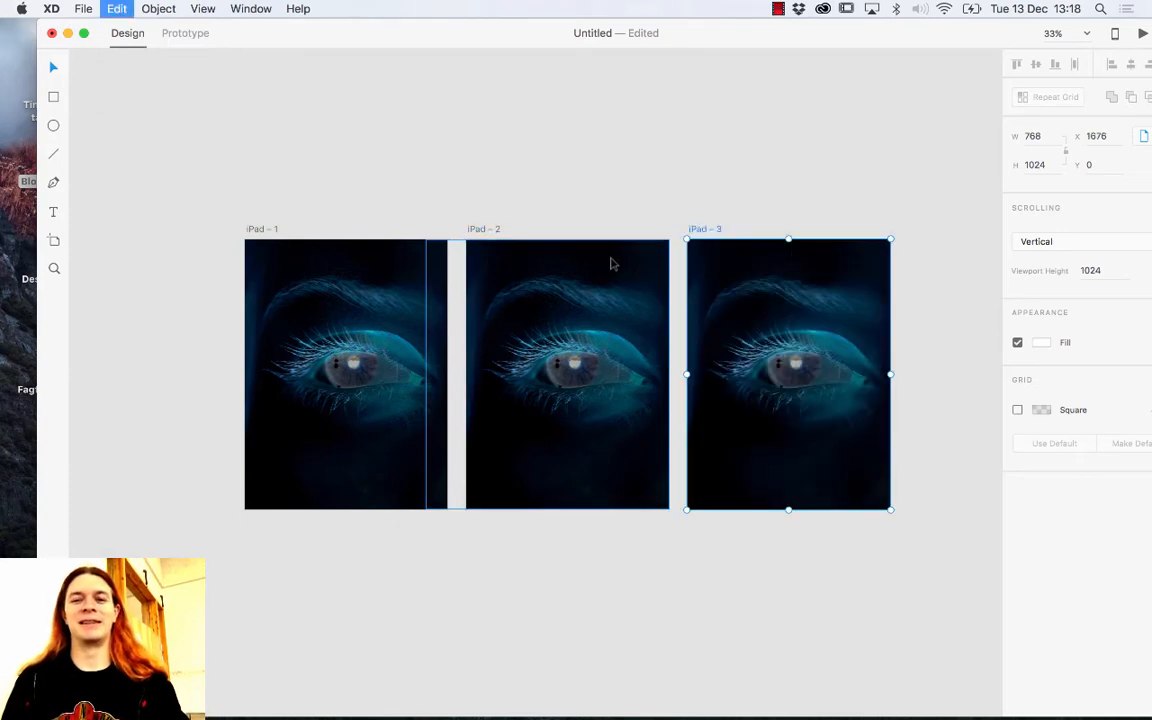
key(super+d)
key(super+d)
key(super+d)
key(super+d)
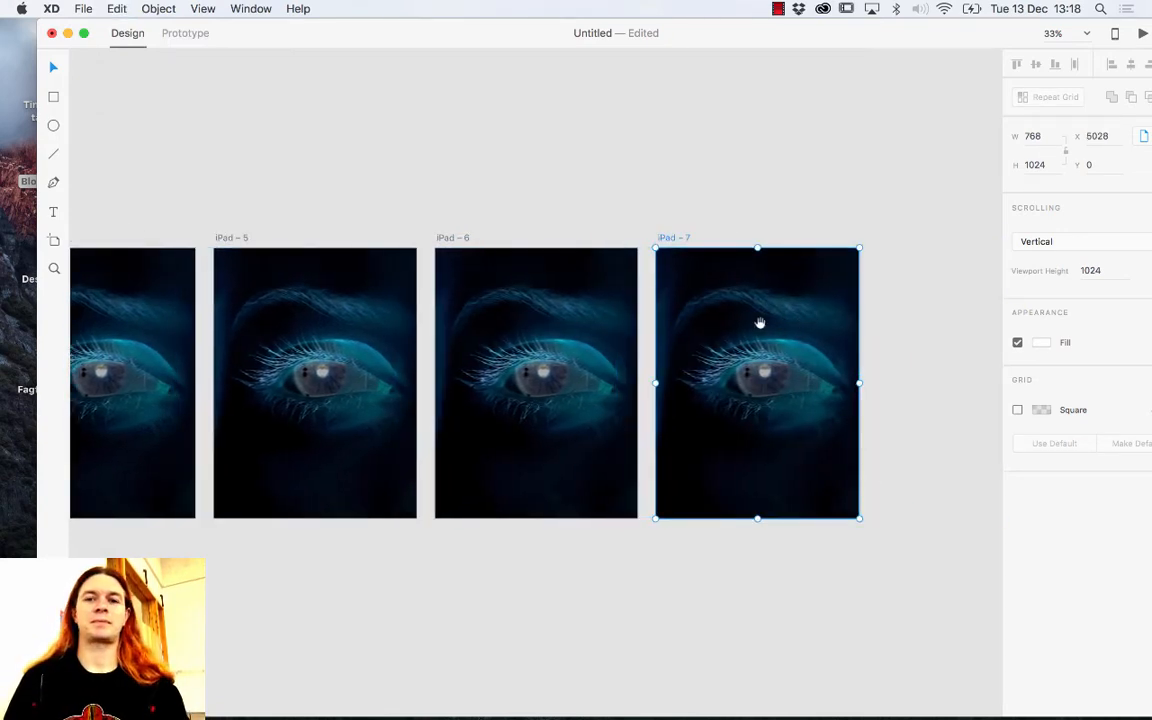
Step: Remove the surplus duplicates iPad – 4 through iPad – 7, keeping the first three artboards
drag(662, 262, 787, 232)
drag(907, 188, 244, 524)
key(Delete)
drag(173, 342, 563, 462)
drag(412, 467, 620, 439)
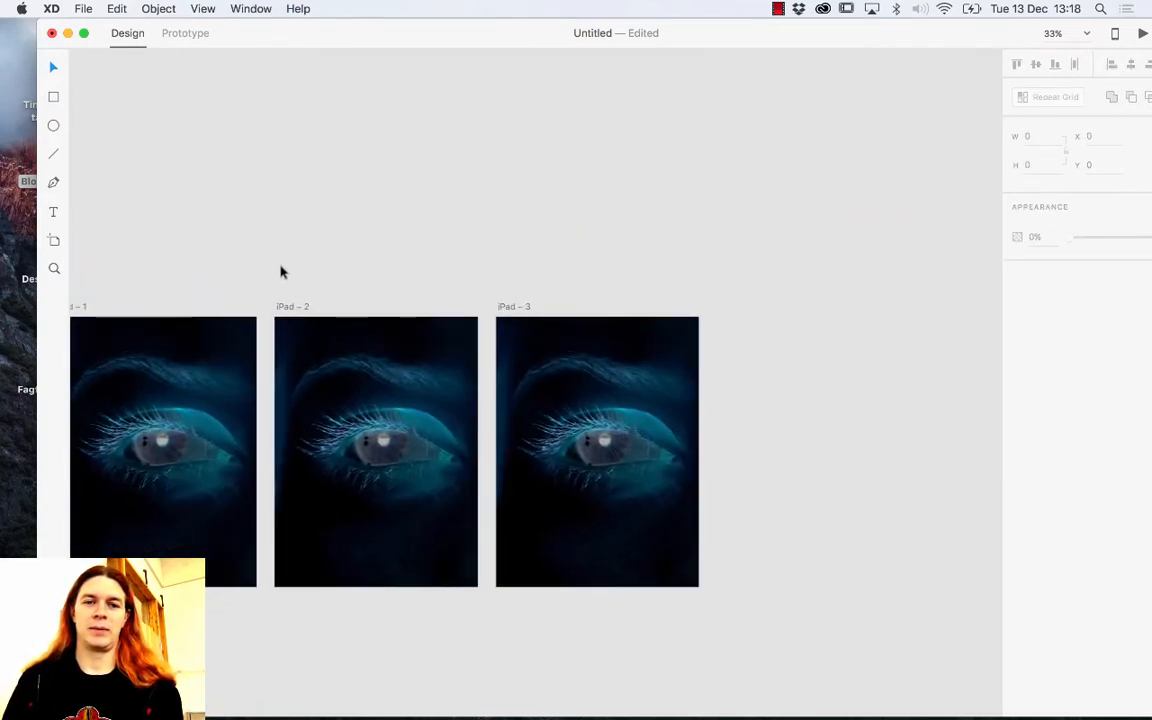
Step: Delete the eye images from iPad – 2 and iPad – 3, and remove both emptied artboards
drag(280, 270, 689, 520)
key(Delete)
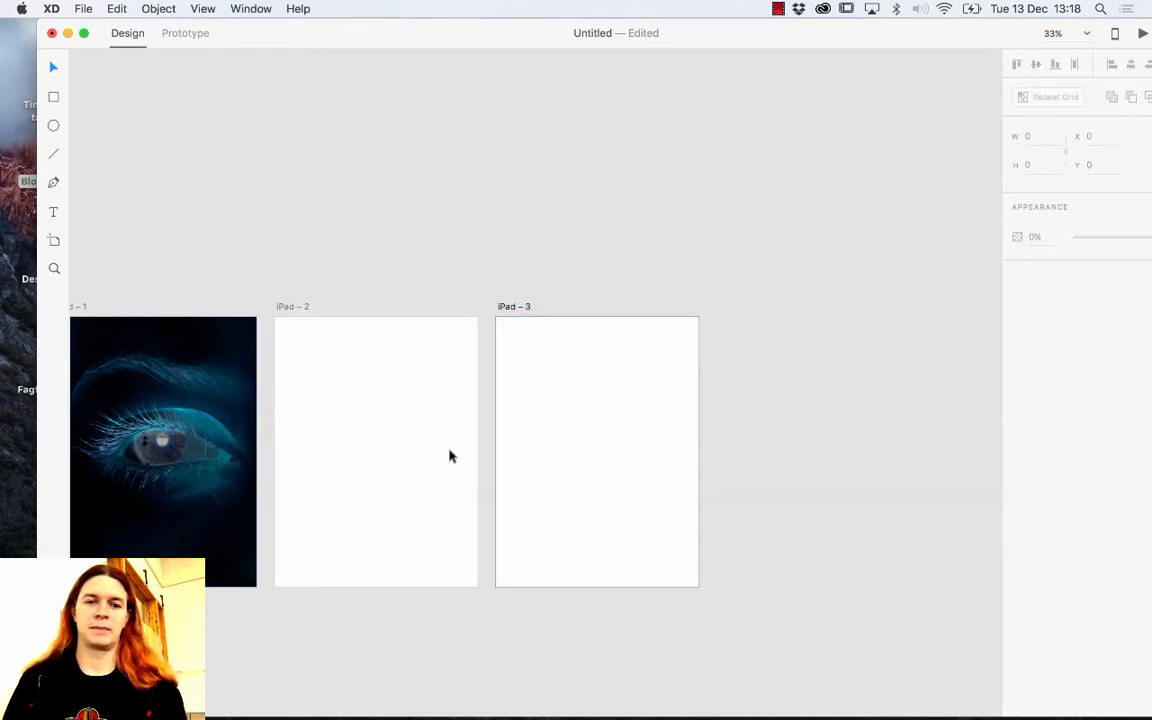
click(295, 306)
key(Delete)
click(525, 306)
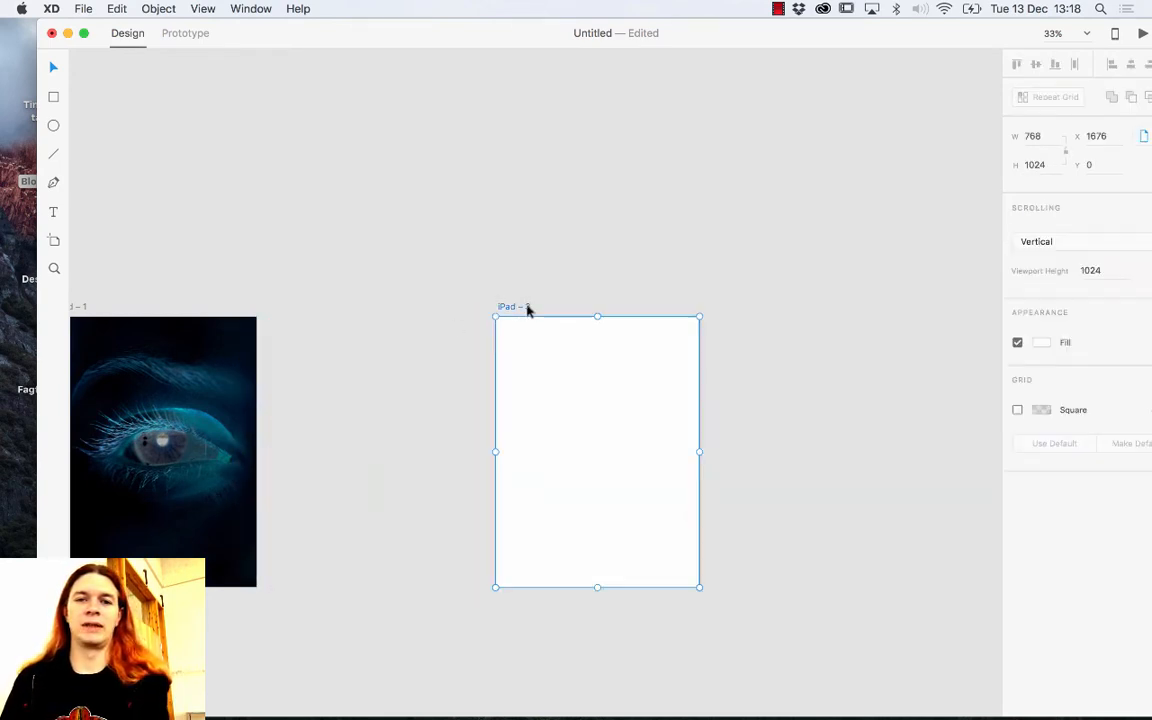
key(Delete)
drag(430, 374, 609, 397)
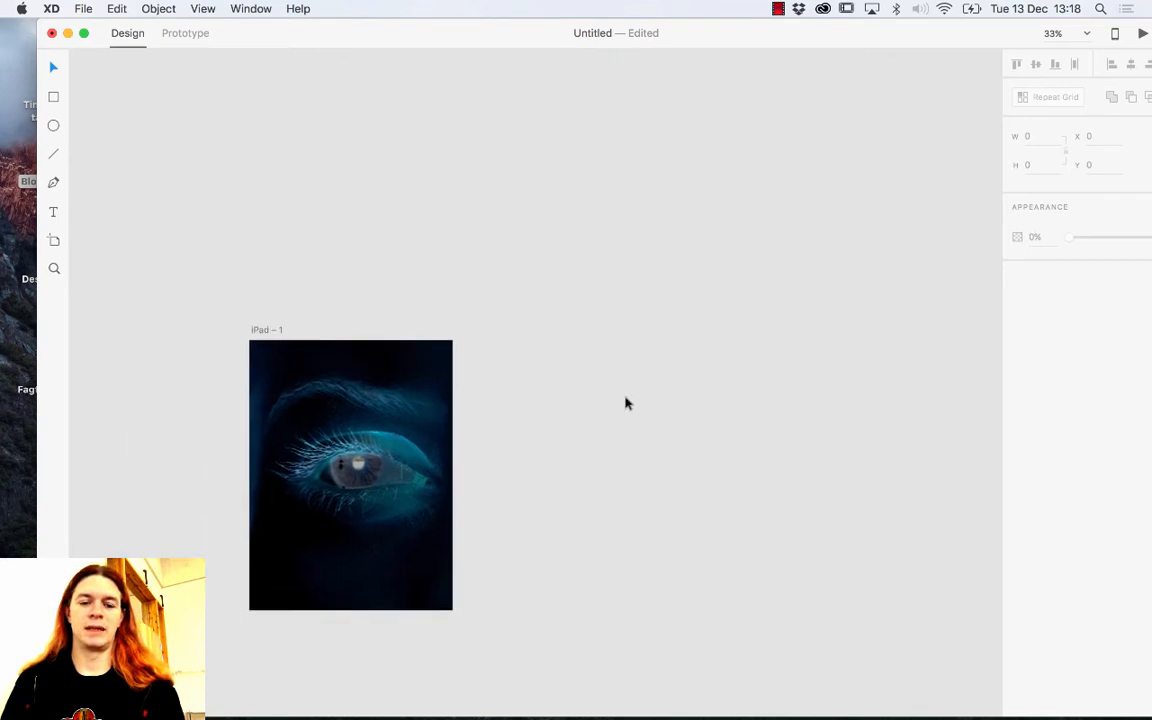
Step: Undo the artboard and image deletions, try deleting the images in iPad – 2 and iPad – 3 again, and undo that
key(super+z)
key(super+z)
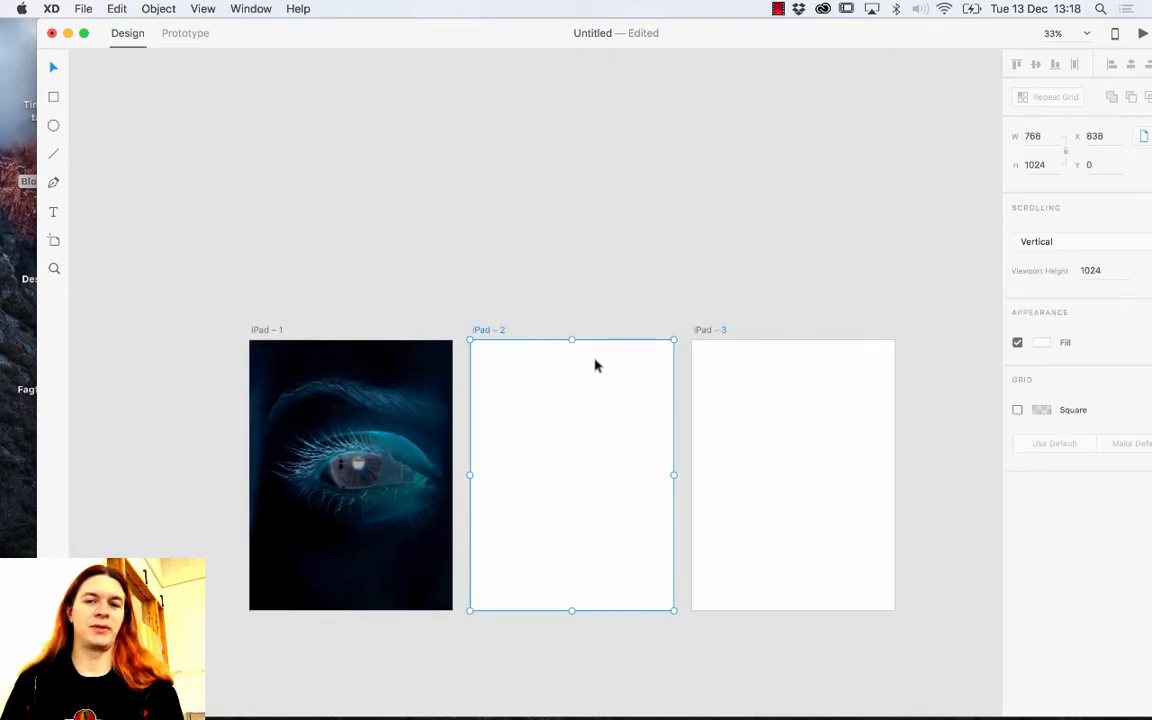
key(super+z)
click(531, 303)
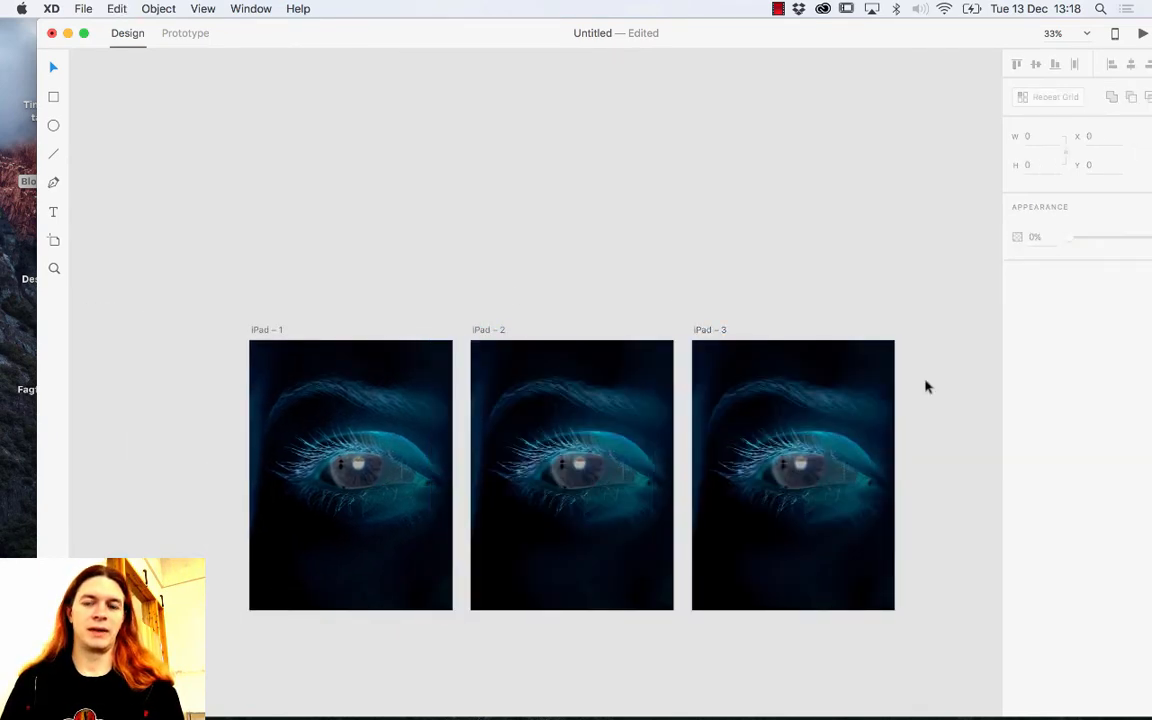
drag(944, 381, 584, 642)
key(Delete)
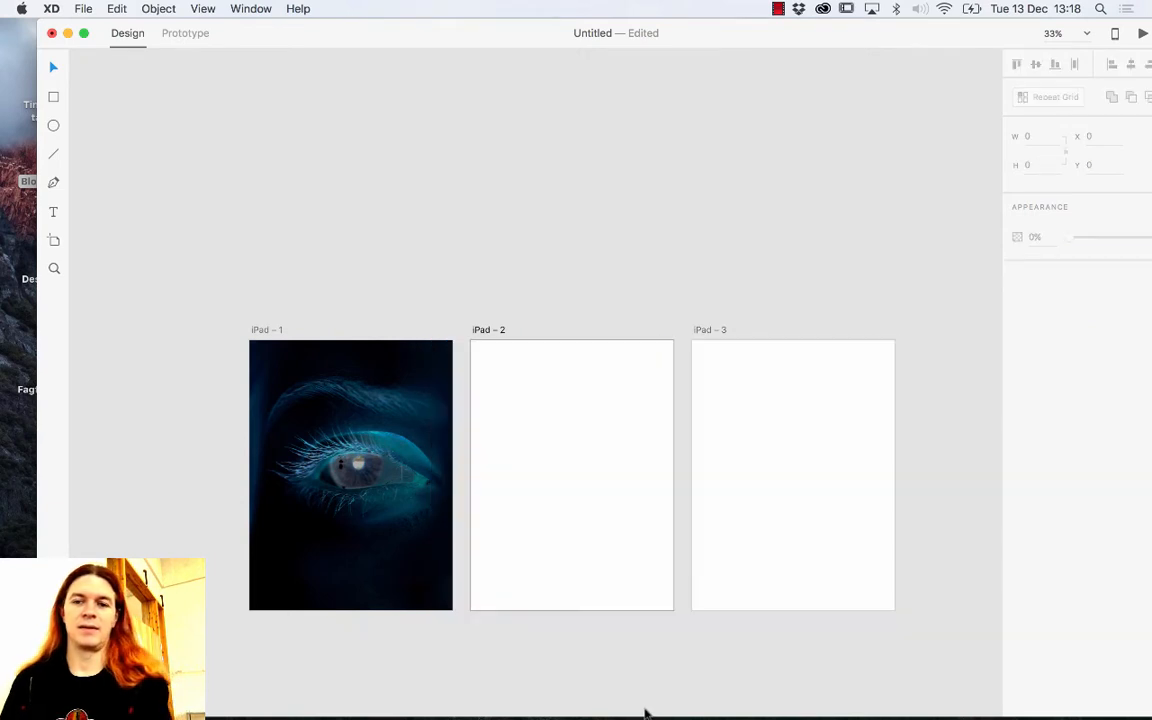
key(super+z)
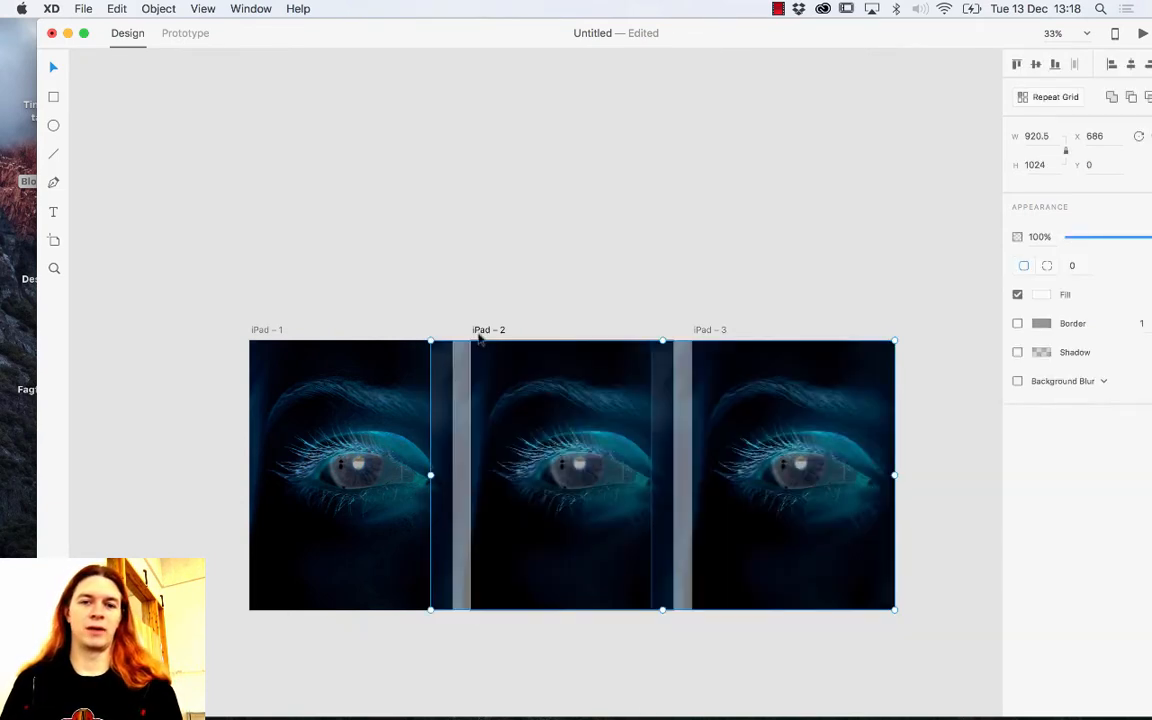
Step: Select the iPad – 2 and iPad – 3 artboards together and delete them
click(478, 330)
shift+click(720, 329)
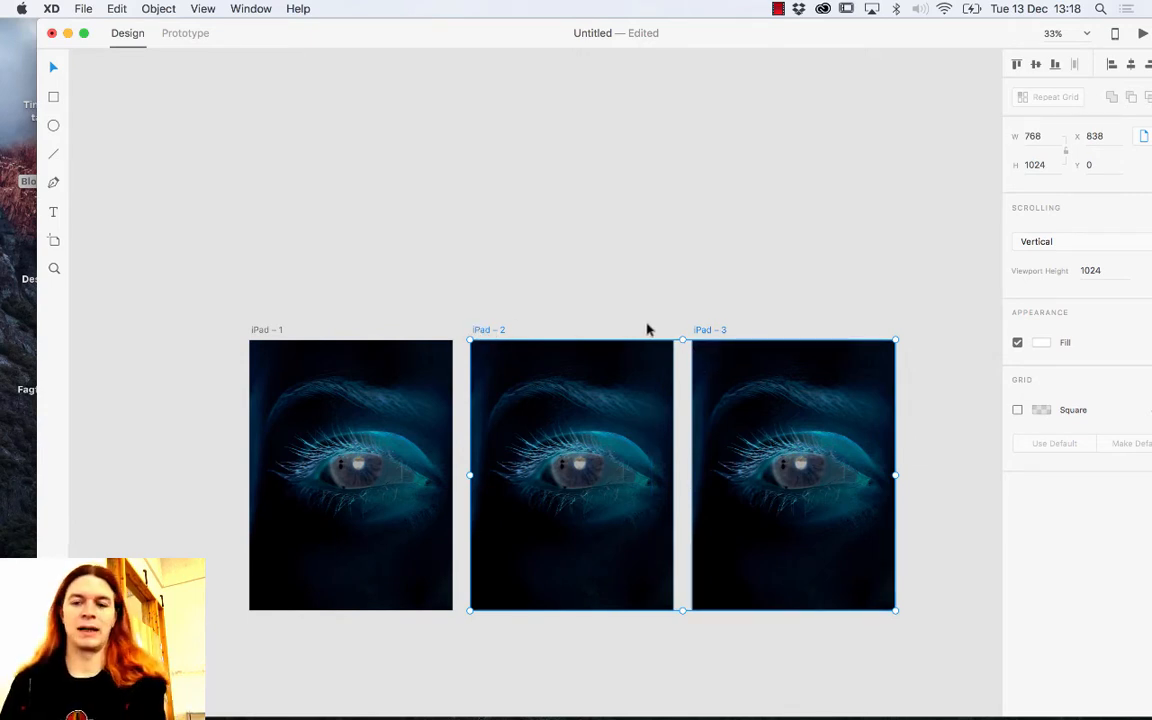
key(Delete)
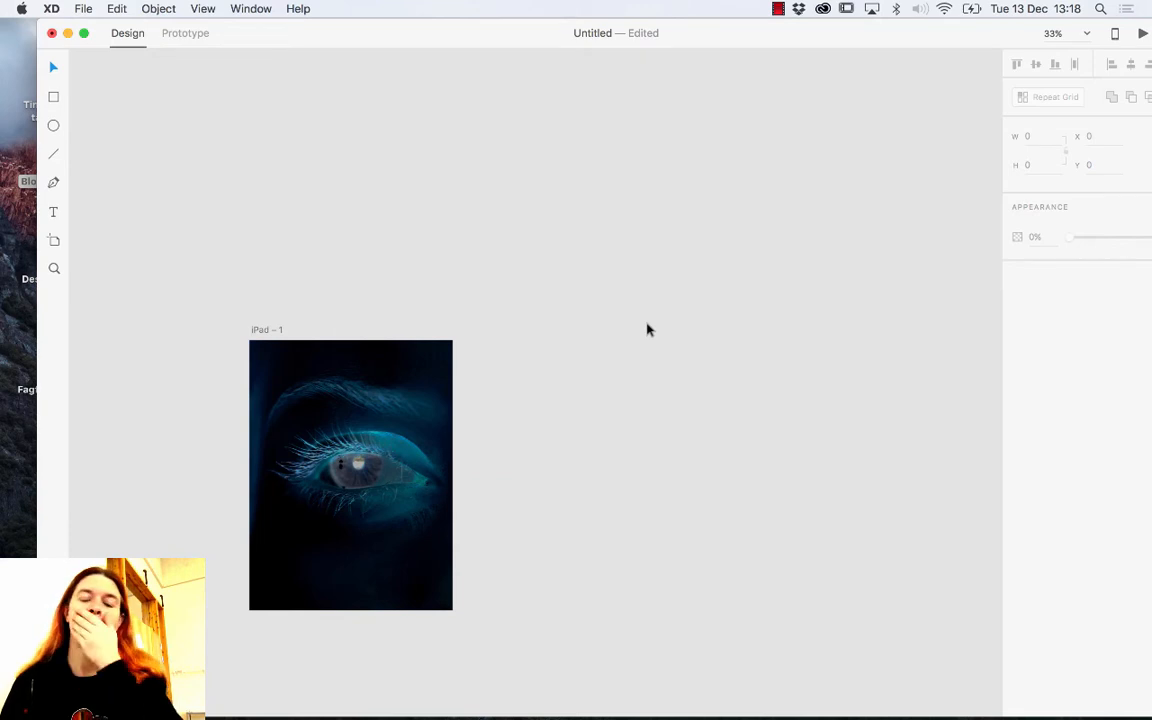
click(399, 361)
click(500, 388)
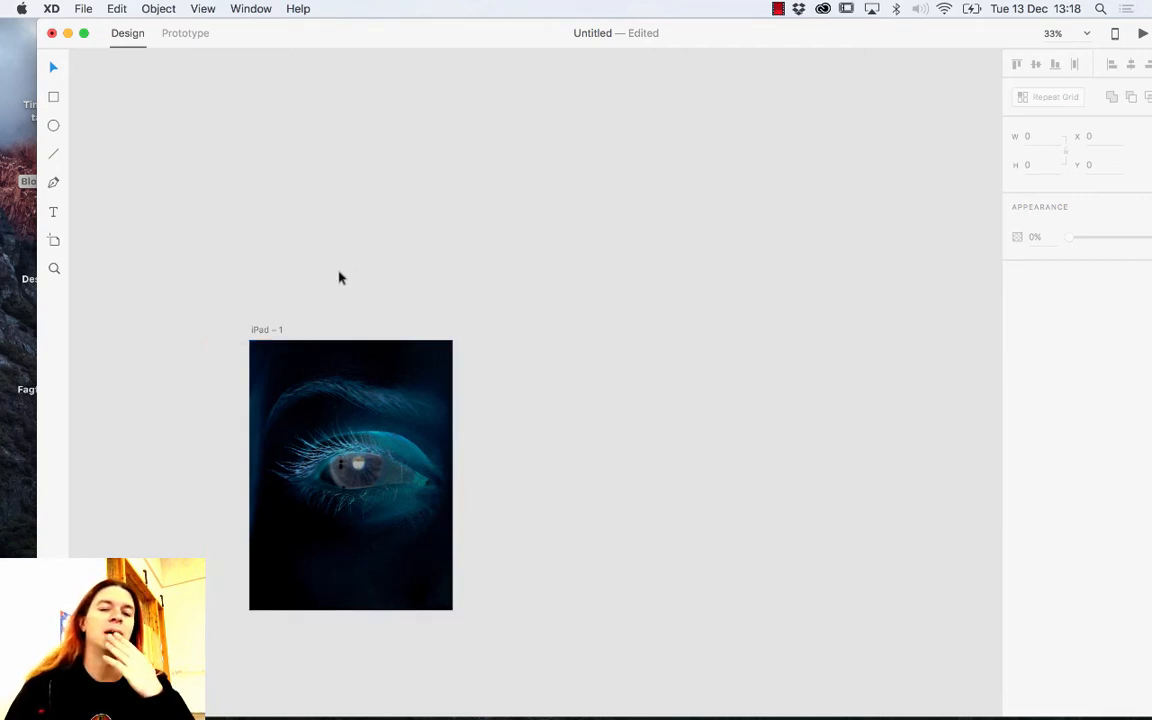
Step: Switch to Finder, go back to the Image_resources folder, return to Adobe XD with its window repositioned, and select the iPad – 1 artboard
drag(333, 37, 342, 327)
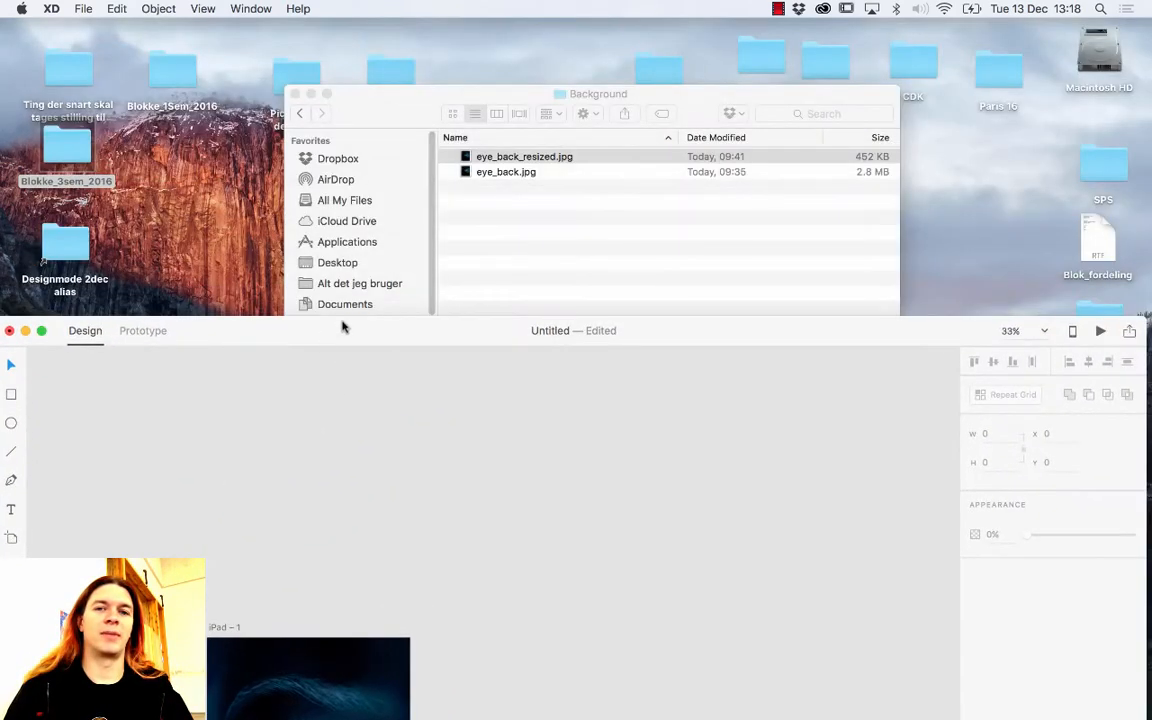
click(421, 193)
click(300, 113)
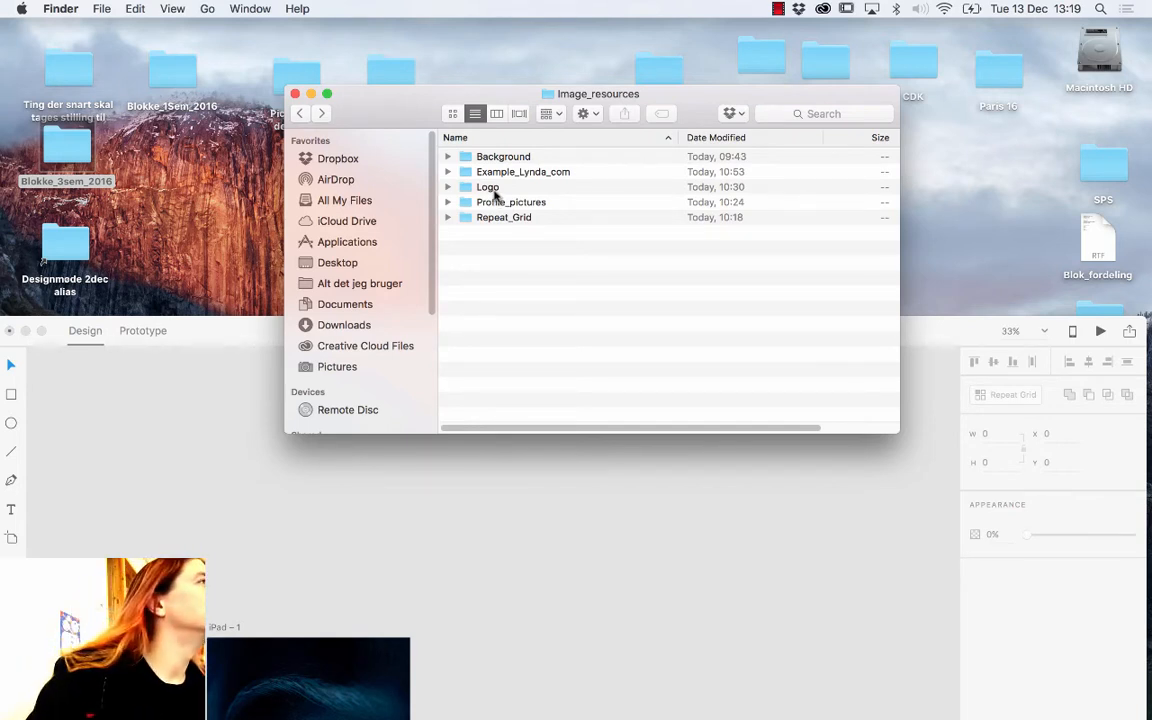
click(294, 542)
drag(339, 333, 400, 115)
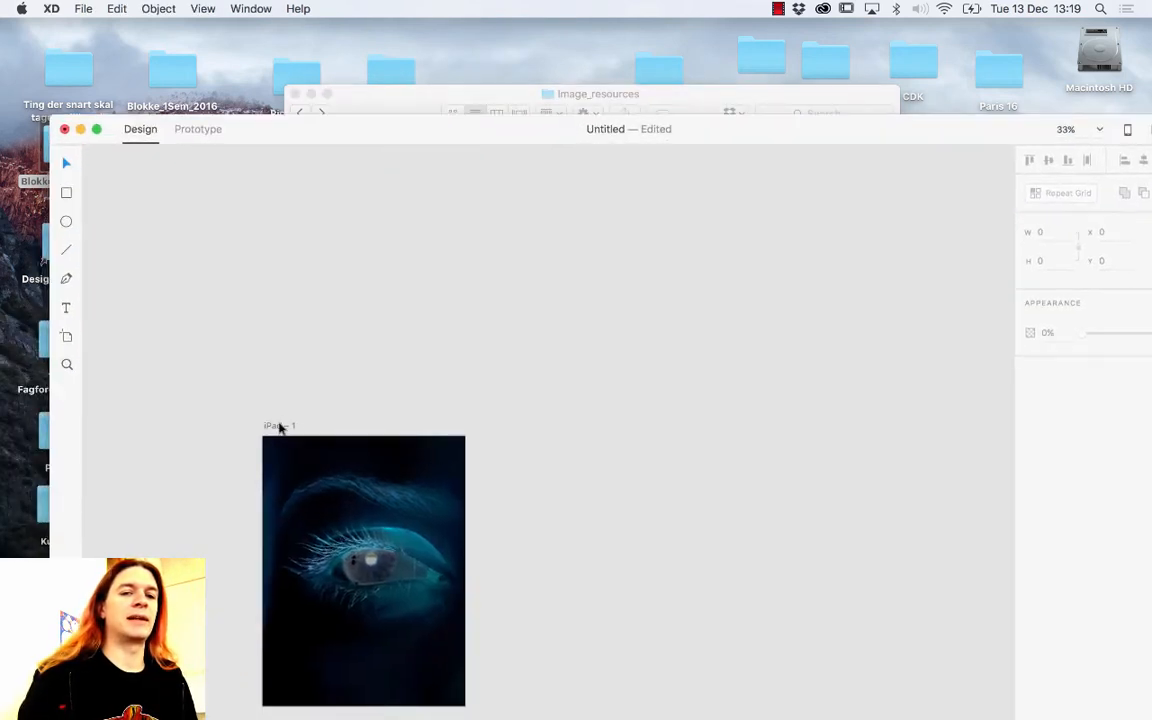
click(280, 428)
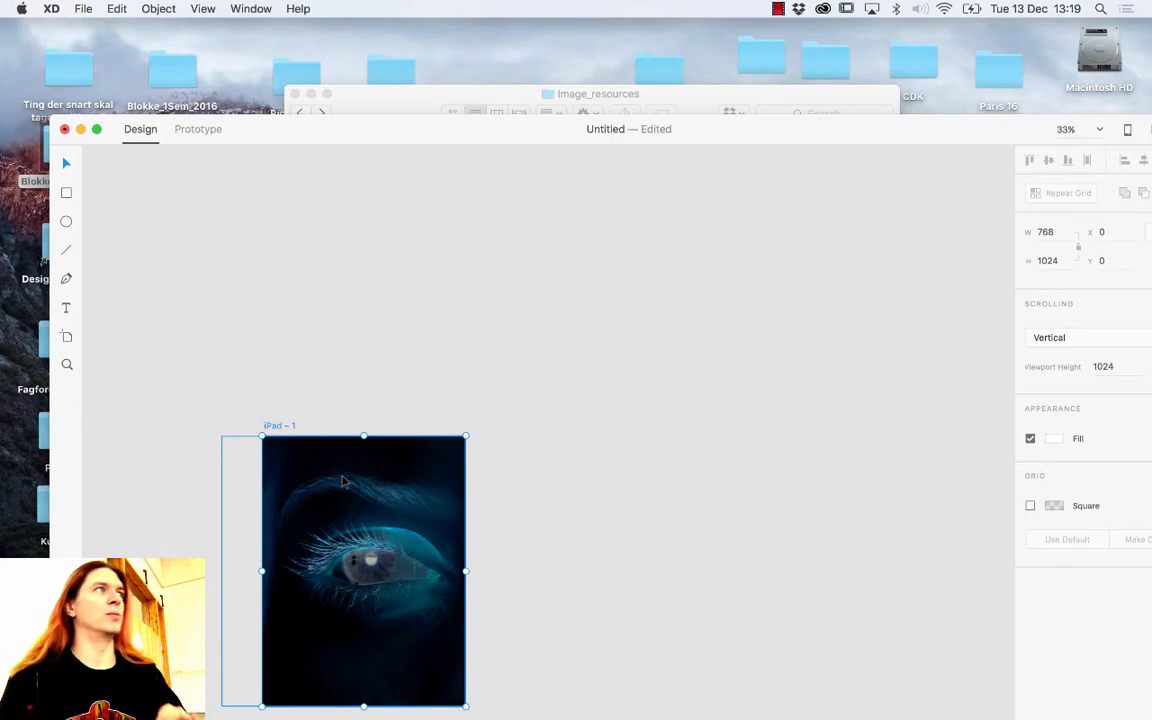
Step: Switch to Finder and open the Logo folder inside Image_resources
click(411, 103)
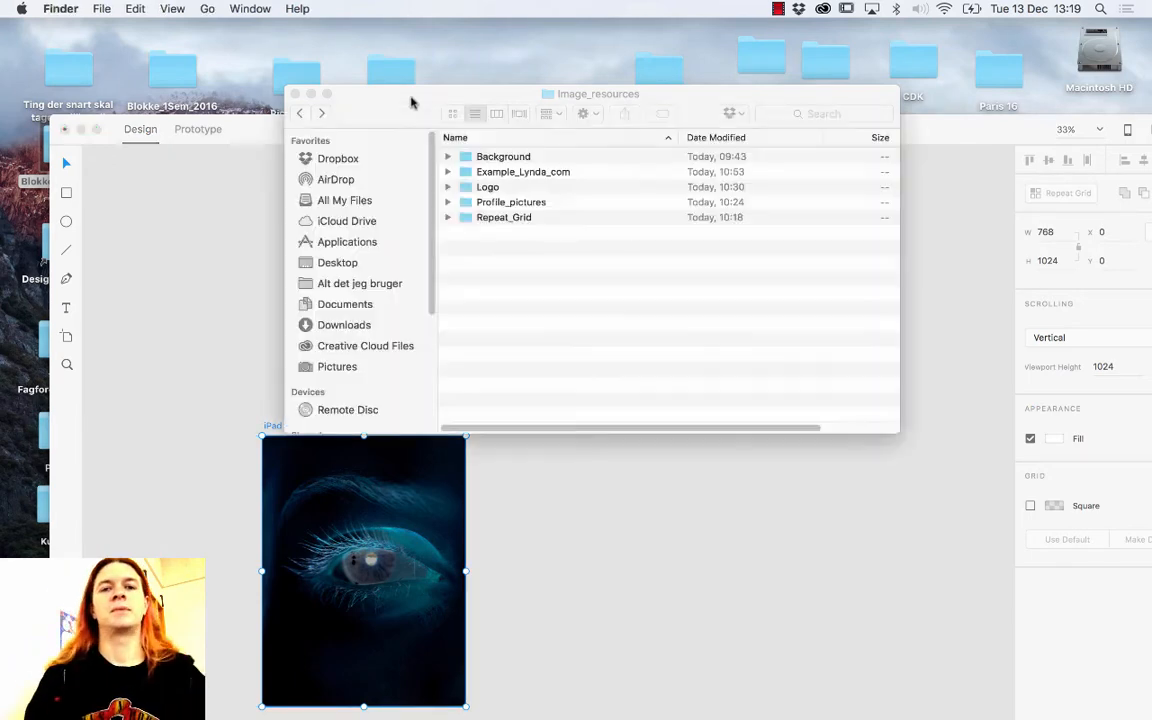
click(492, 187)
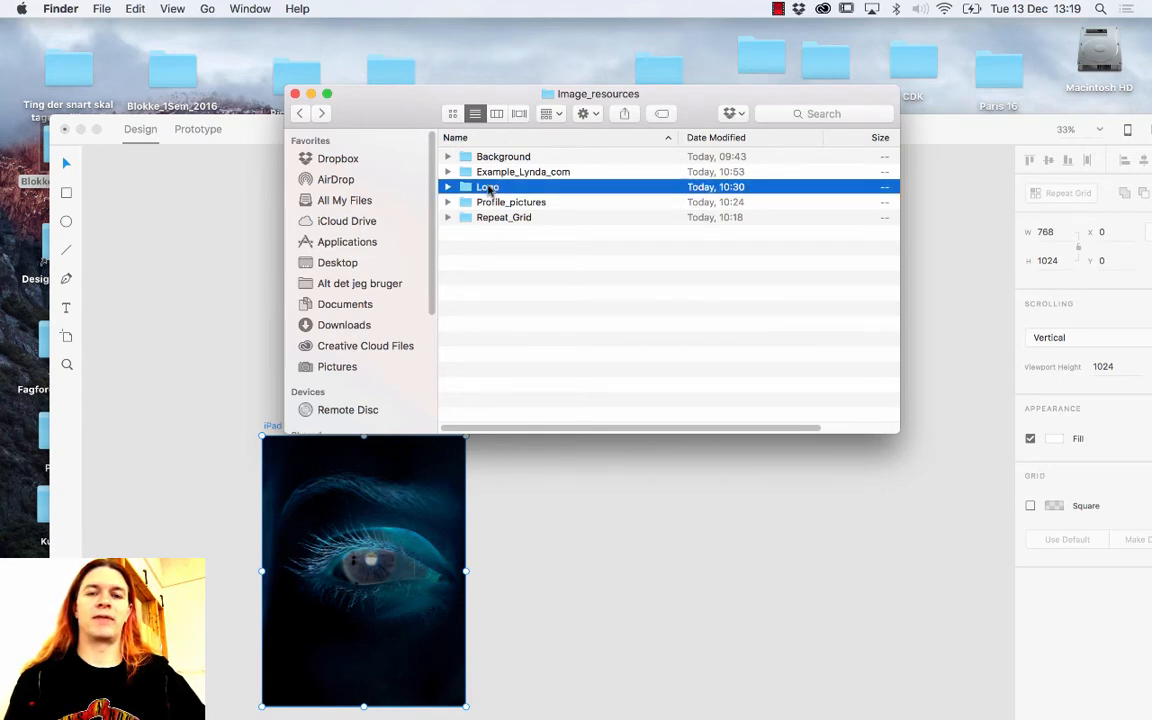
double_click(487, 188)
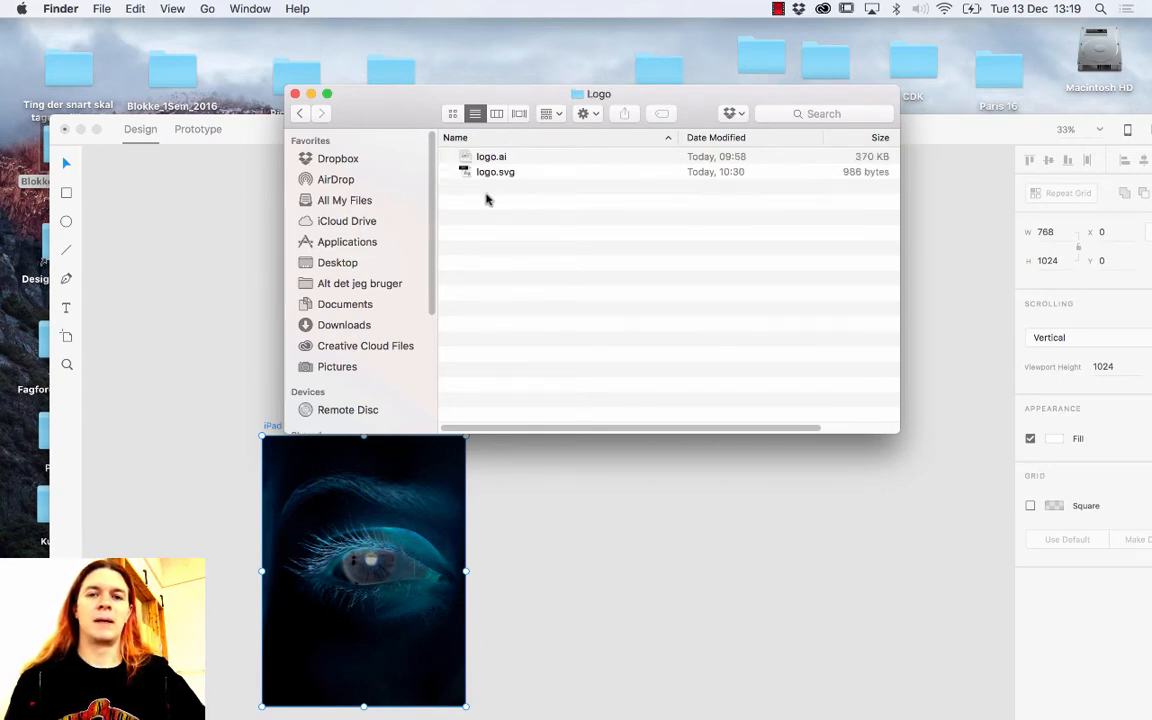
Step: Try placing logo.ai from the Logo folder onto the iPad – 1 artboard
click(489, 157)
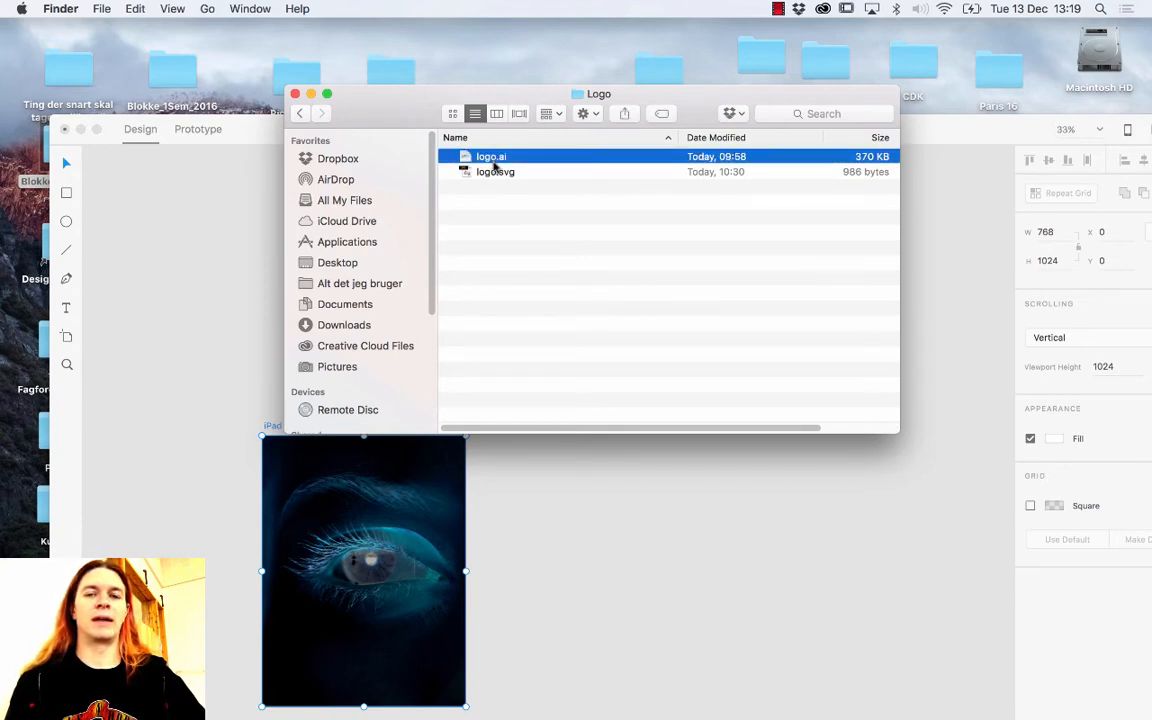
drag(490, 157, 518, 535)
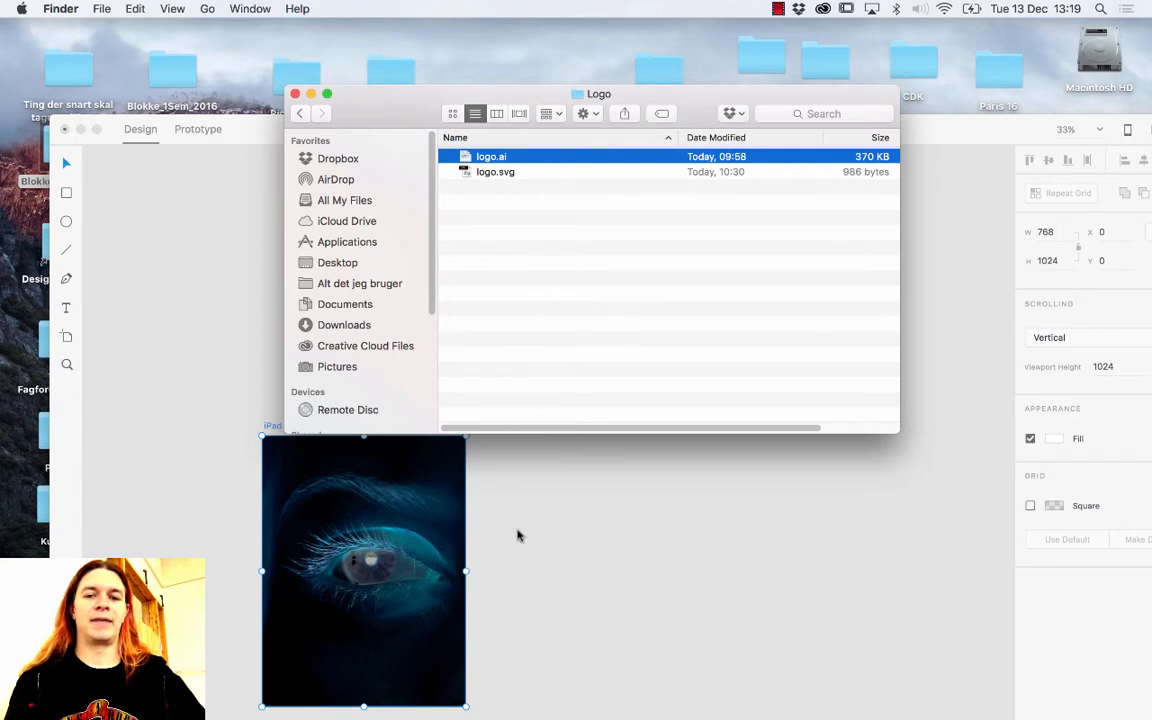
drag(468, 157, 330, 570)
drag(463, 157, 338, 552)
drag(445, 157, 350, 548)
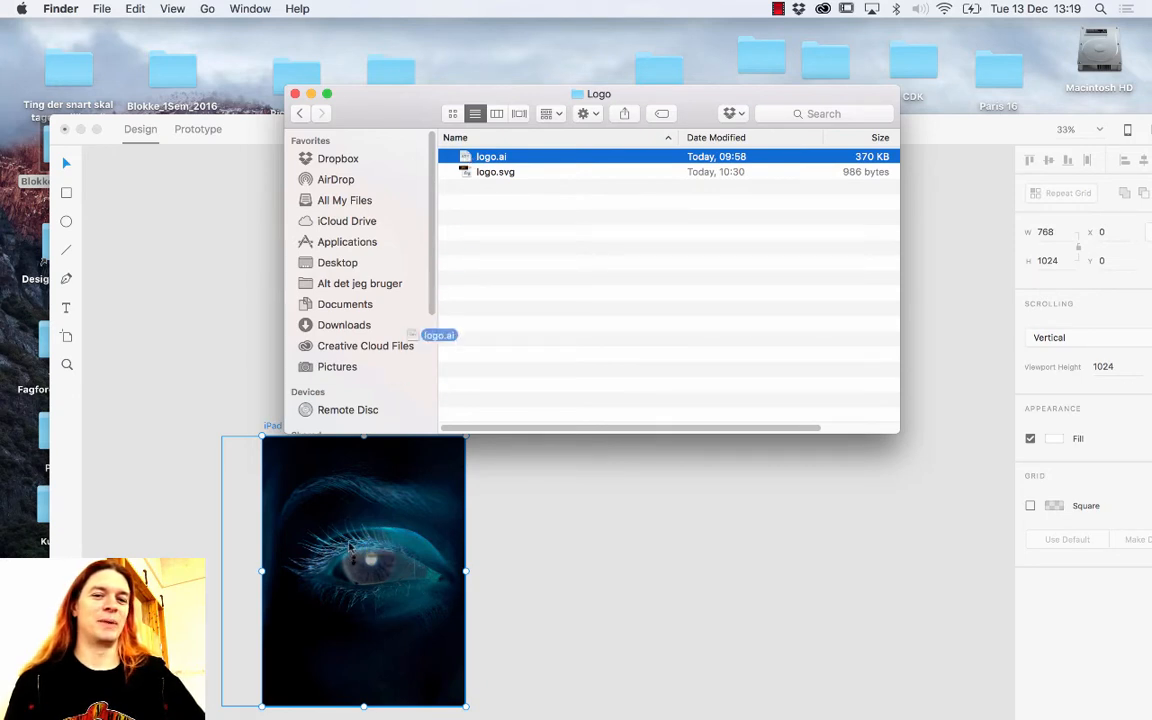
Step: Open logo.ai in Illustrator, look at the available Save As formats, cancel the save, and close the document
double_click(488, 160)
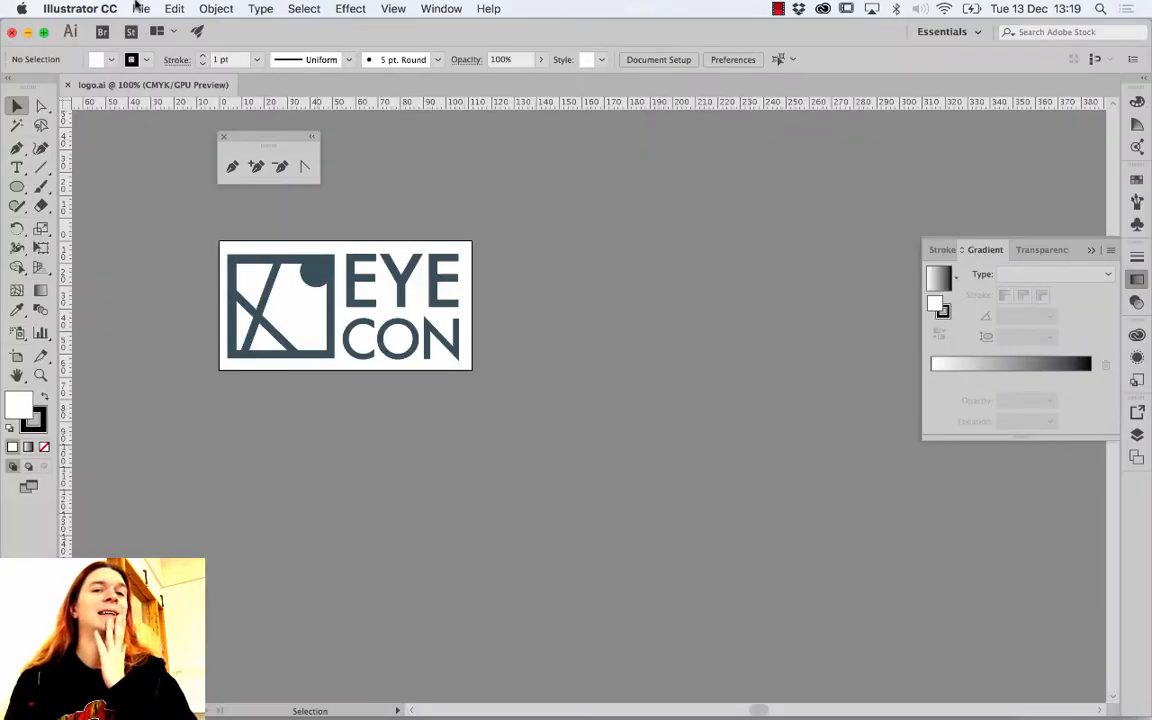
click(137, 7)
click(160, 144)
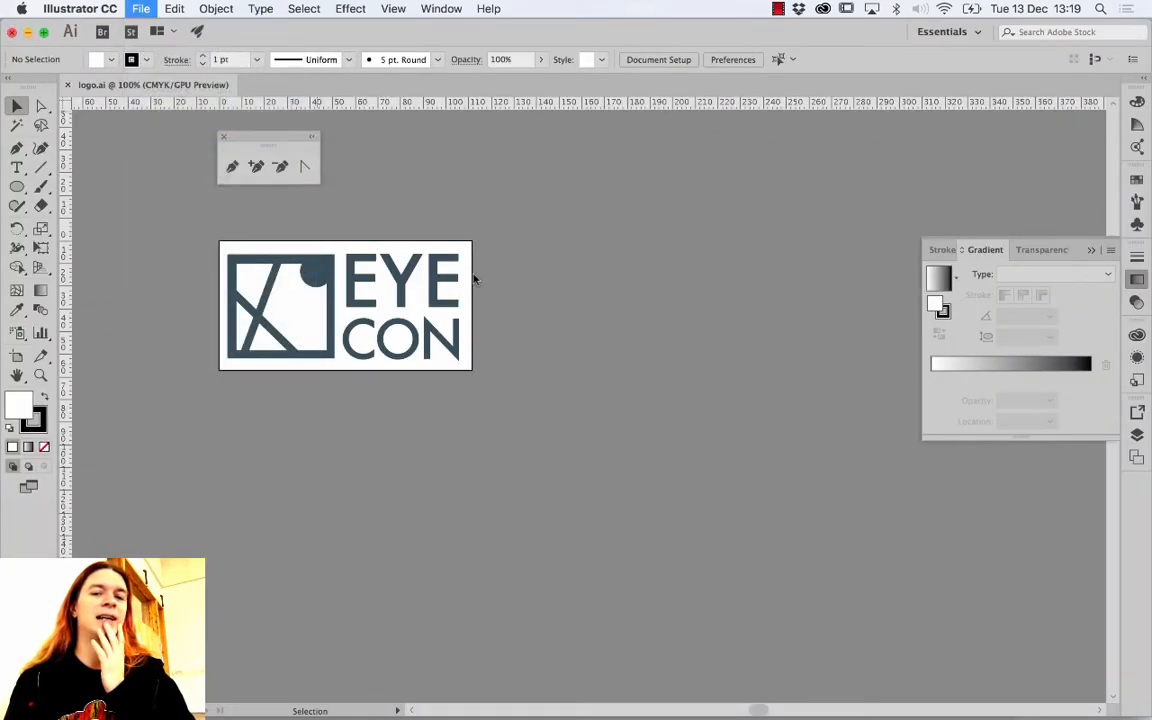
click(590, 496)
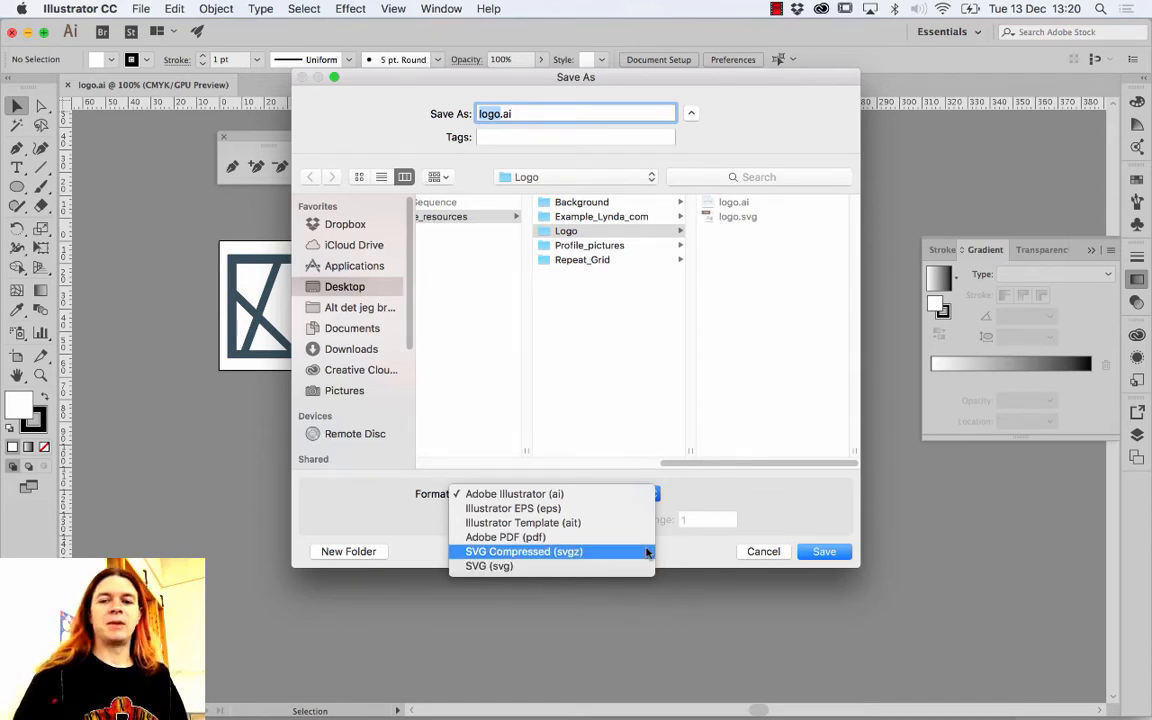
click(752, 549)
click(752, 549)
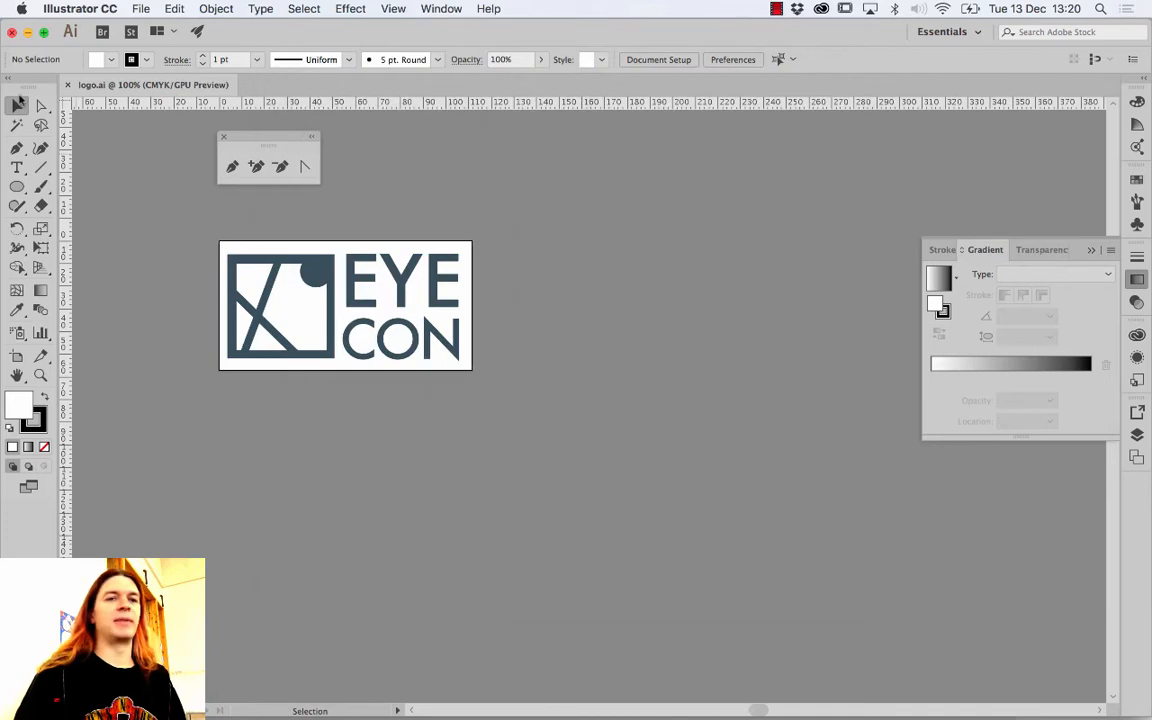
click(11, 33)
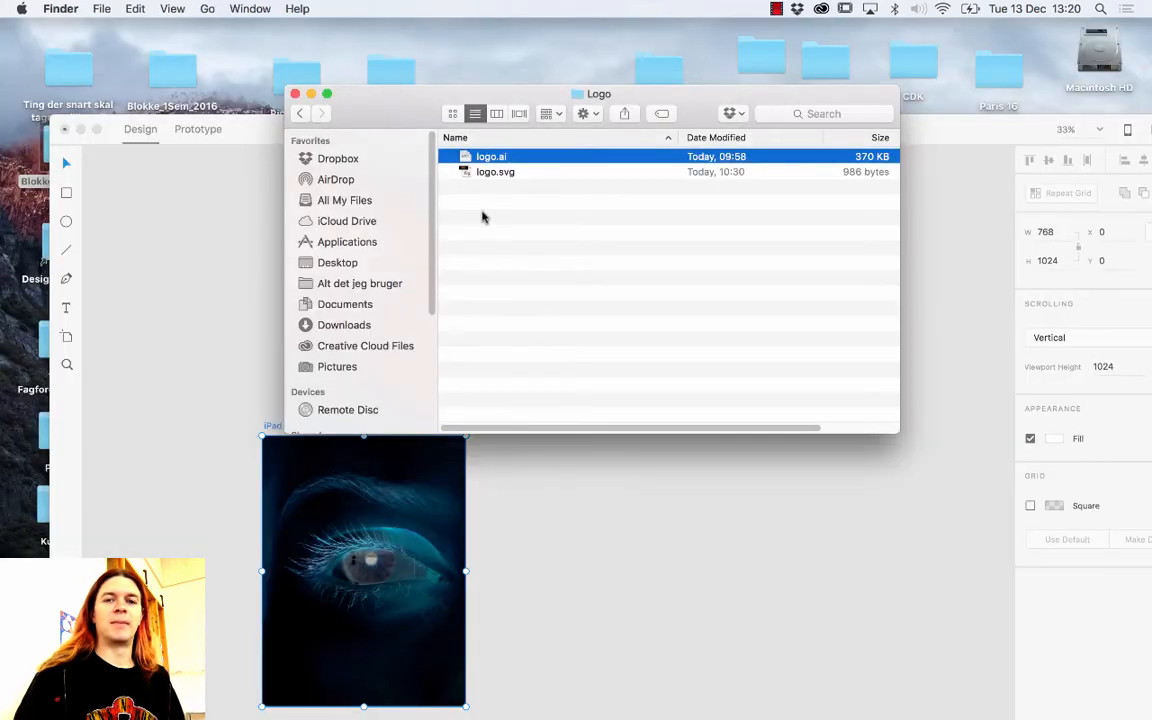
Step: Try placing the logo from Finder's Logo folder directly onto the eye picture on the iPad – 1 artboard, and return to Adobe XD
drag(497, 174, 422, 526)
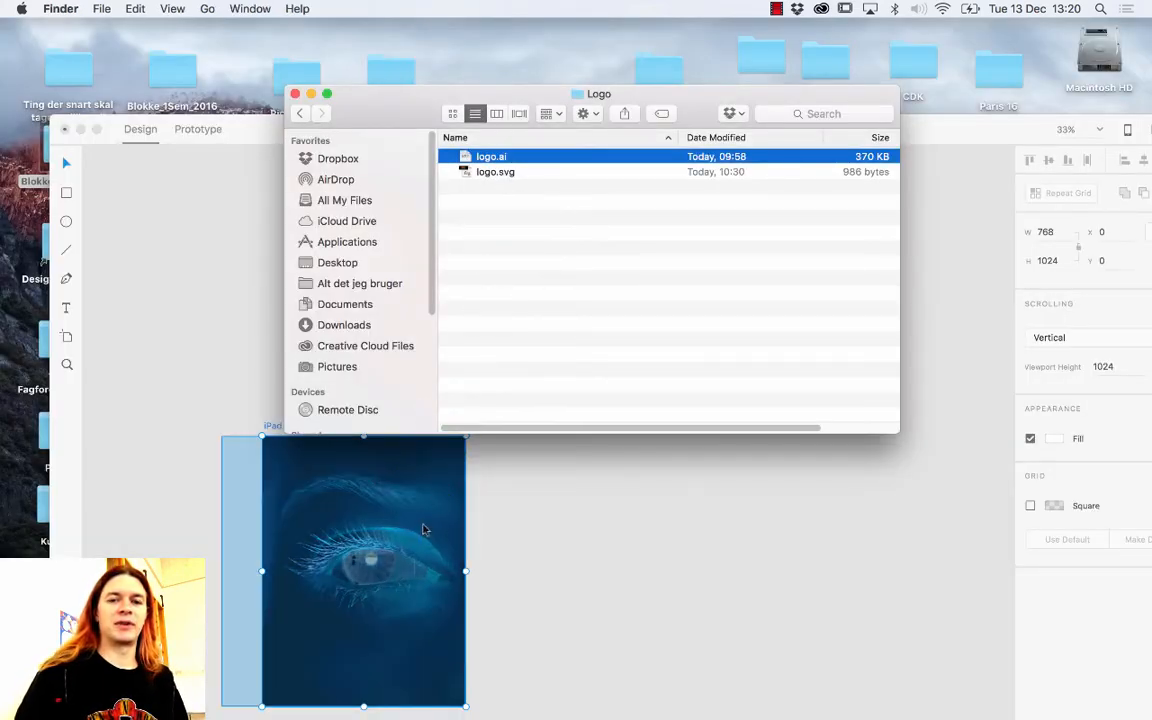
click(499, 511)
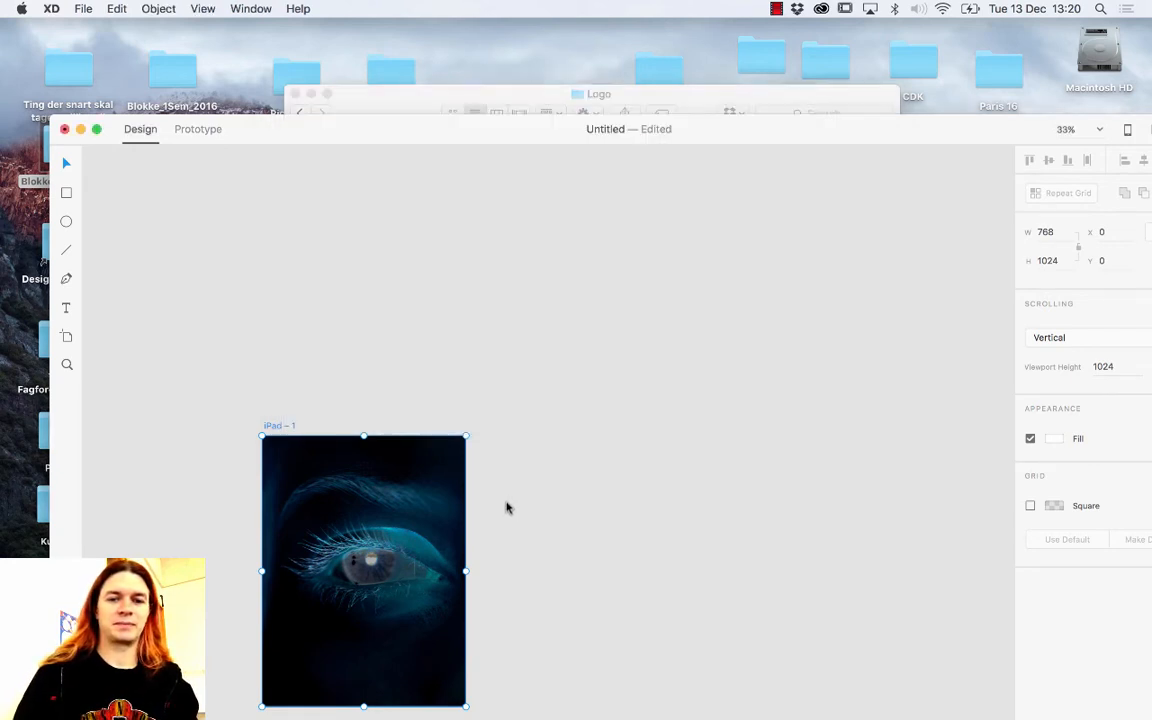
click(376, 527)
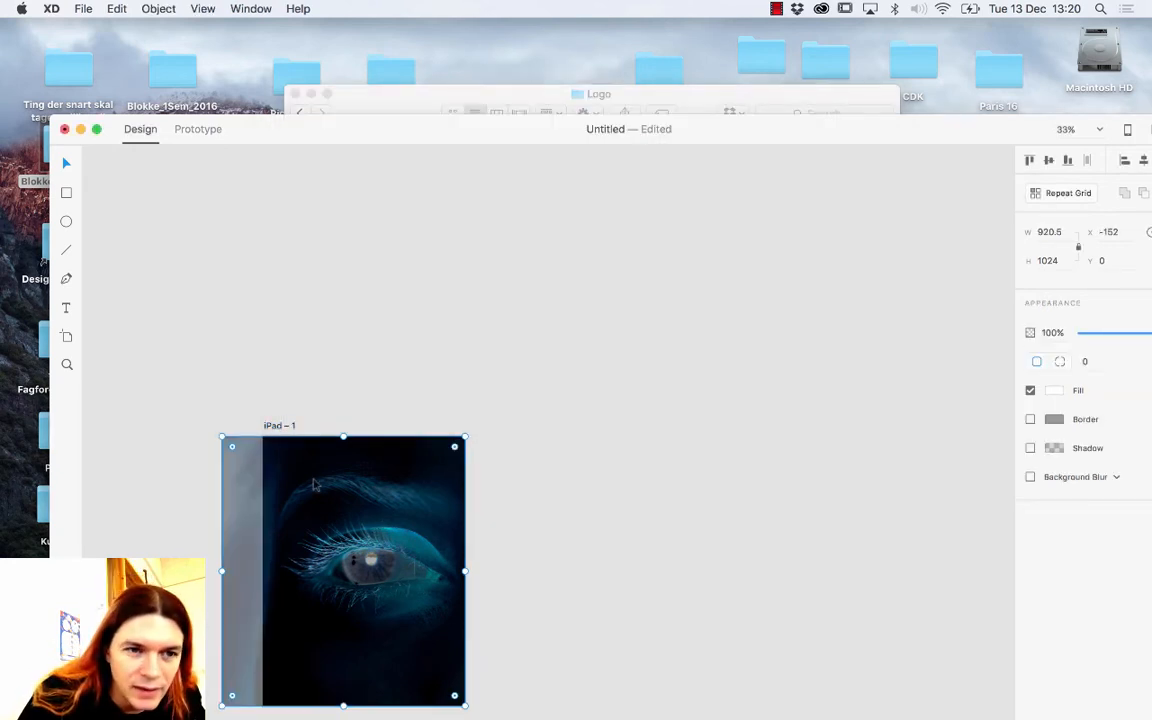
Step: Switch to Finder, place logo.svg from the Logo folder on the empty canvas above the iPad – 1 artboard, and return to Adobe XD
click(66, 337)
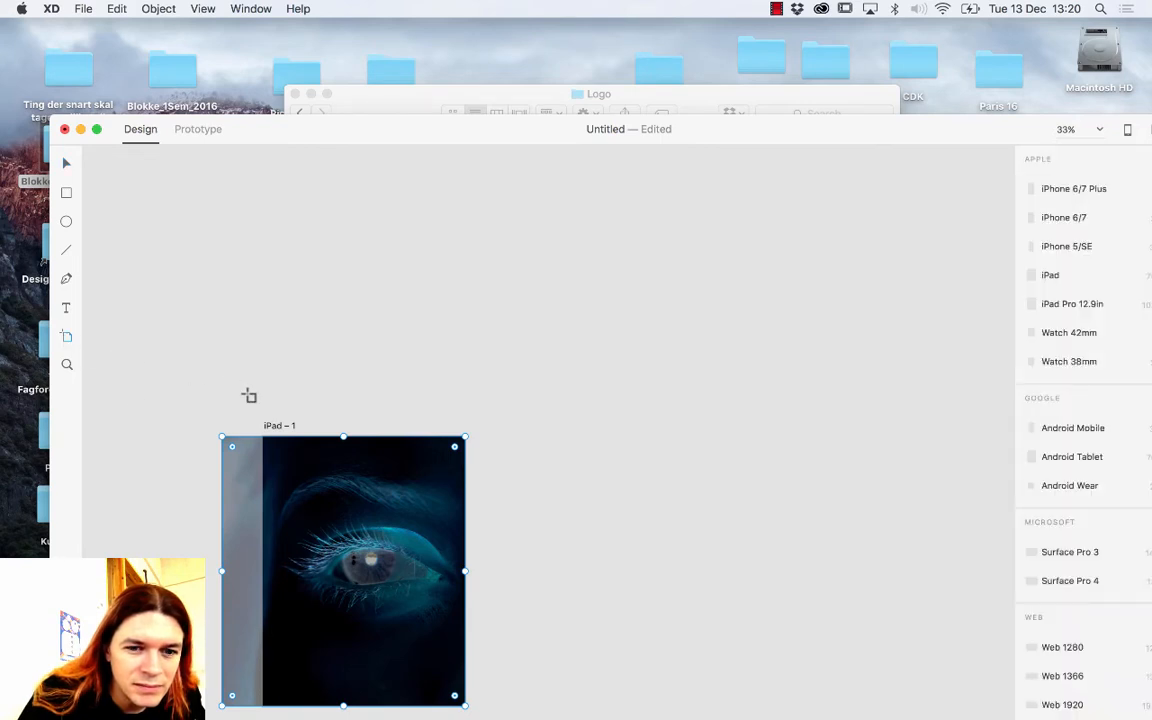
click(383, 113)
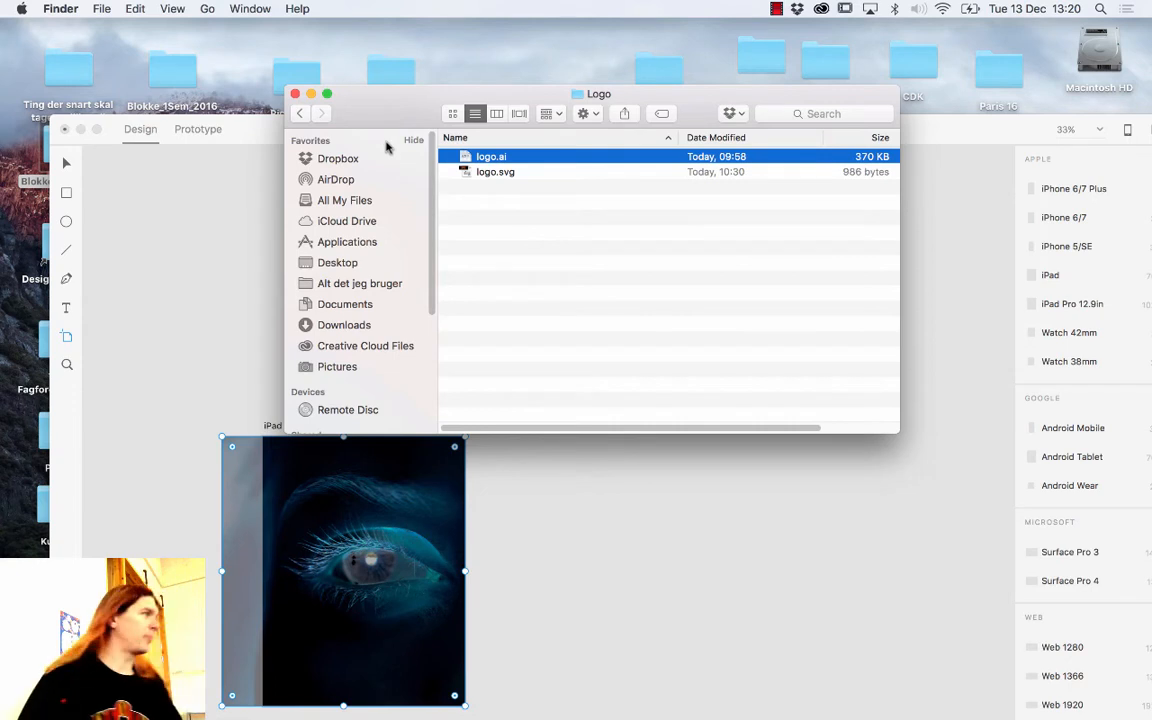
drag(468, 175, 250, 392)
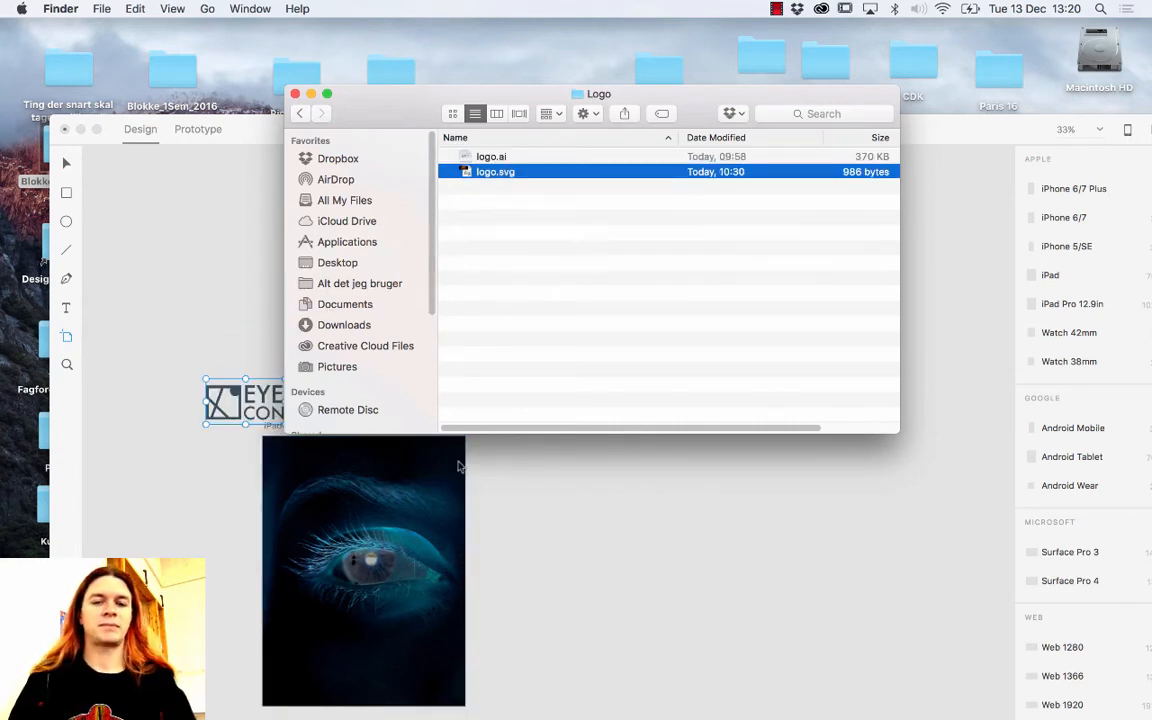
click(459, 466)
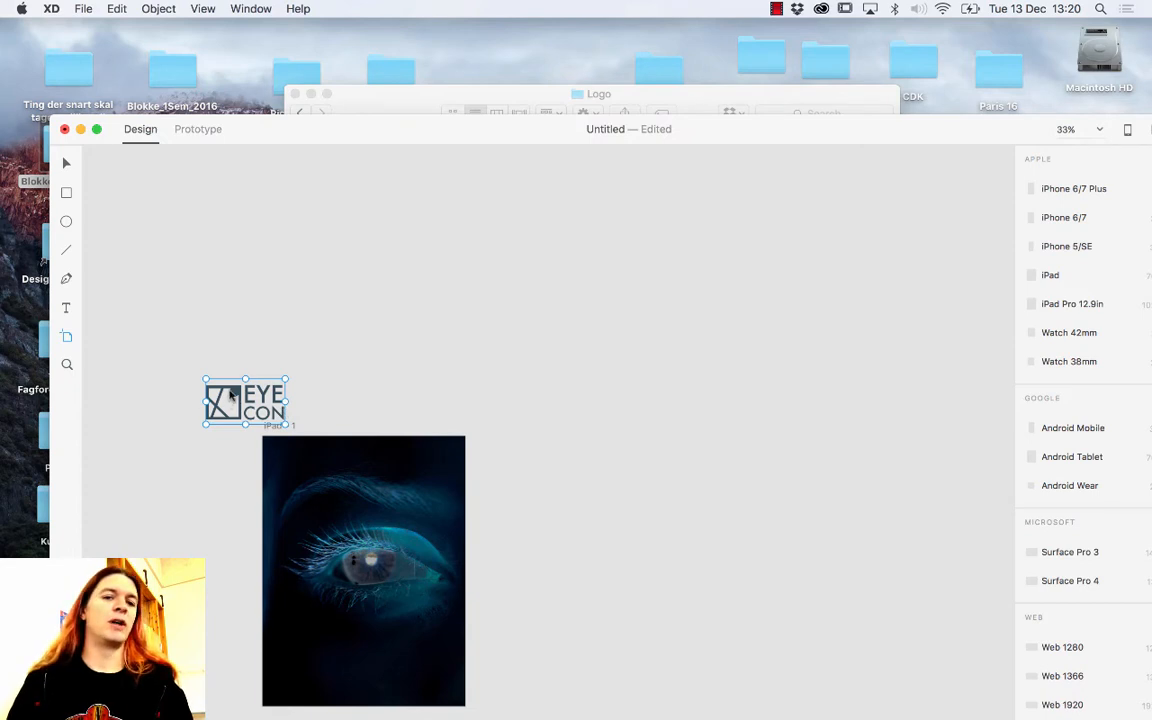
Step: Move the EYE CON logo onto the upper part of the iPad – 1 artboard, at about X 38, Y 76
drag(235, 388, 293, 442)
key(super+z)
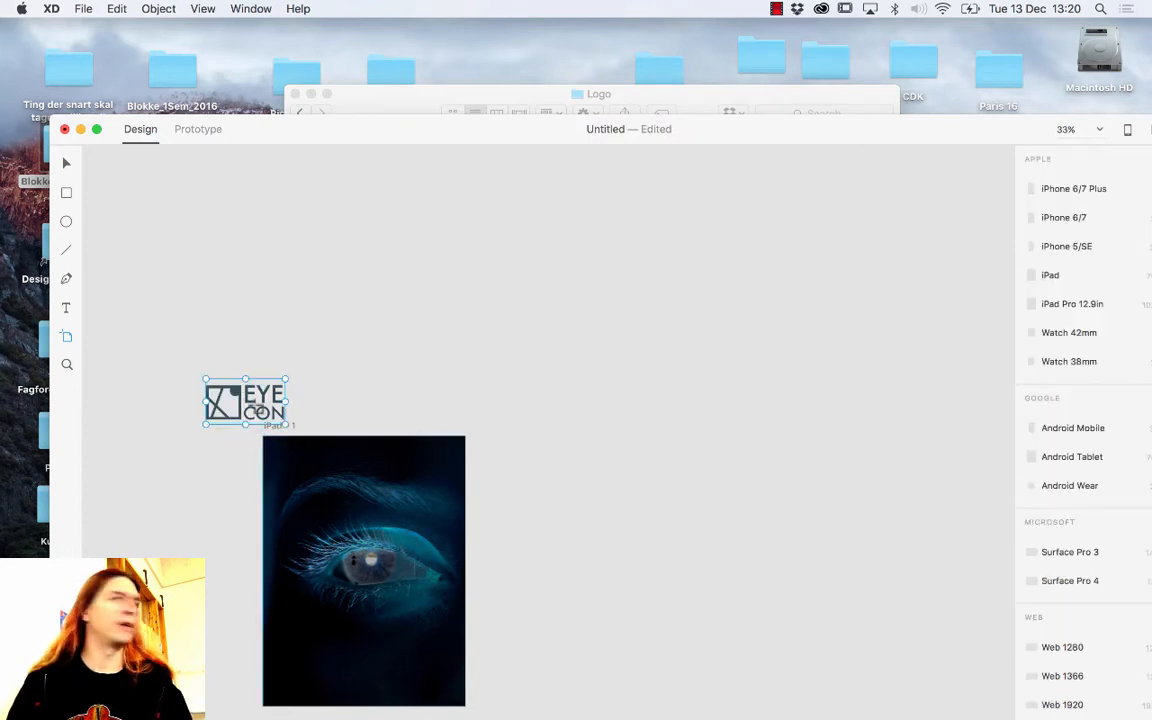
click(72, 166)
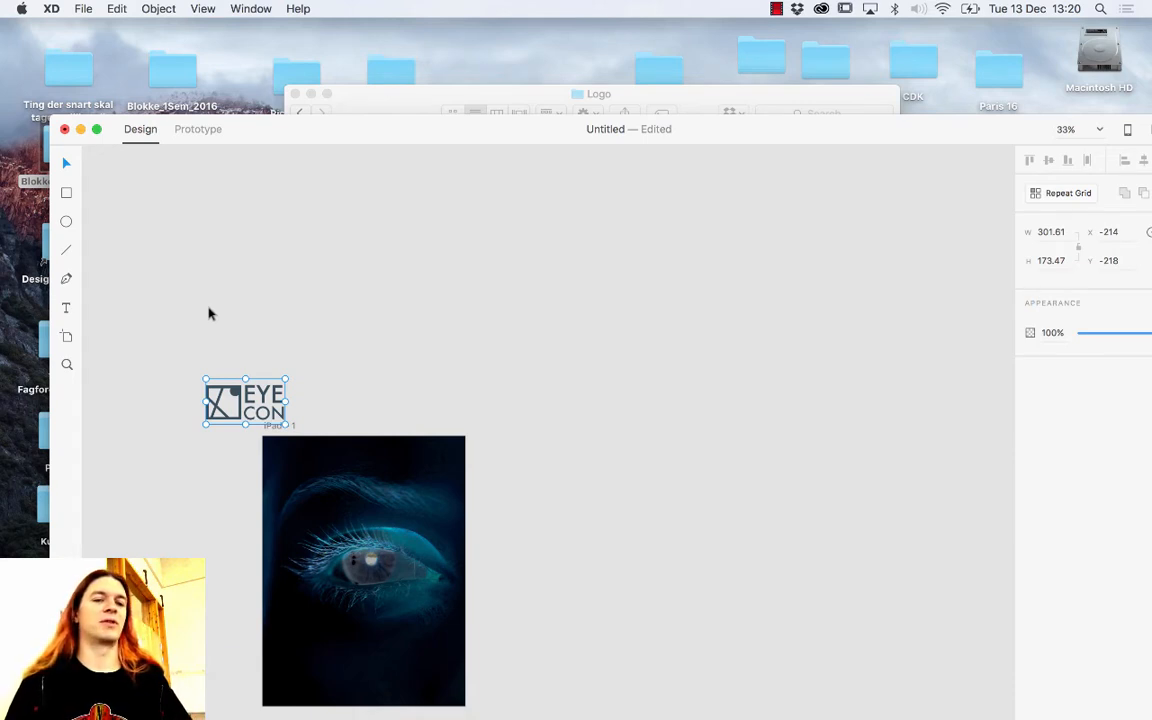
drag(266, 393, 331, 468)
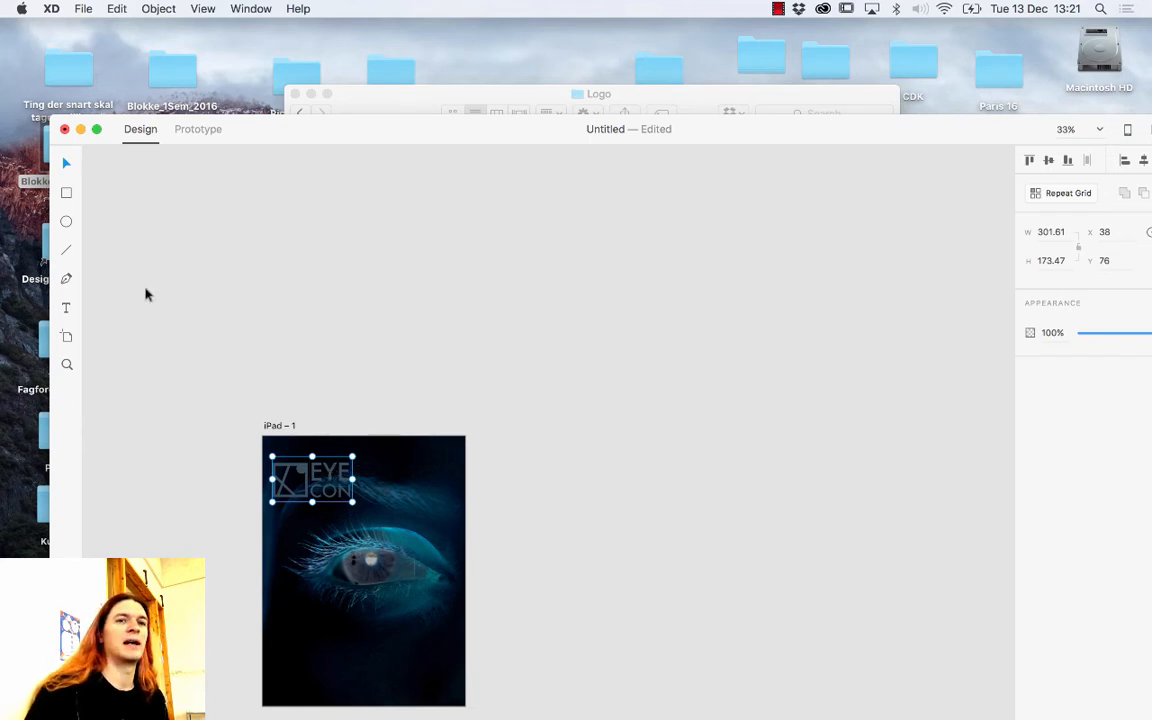
click(83, 8)
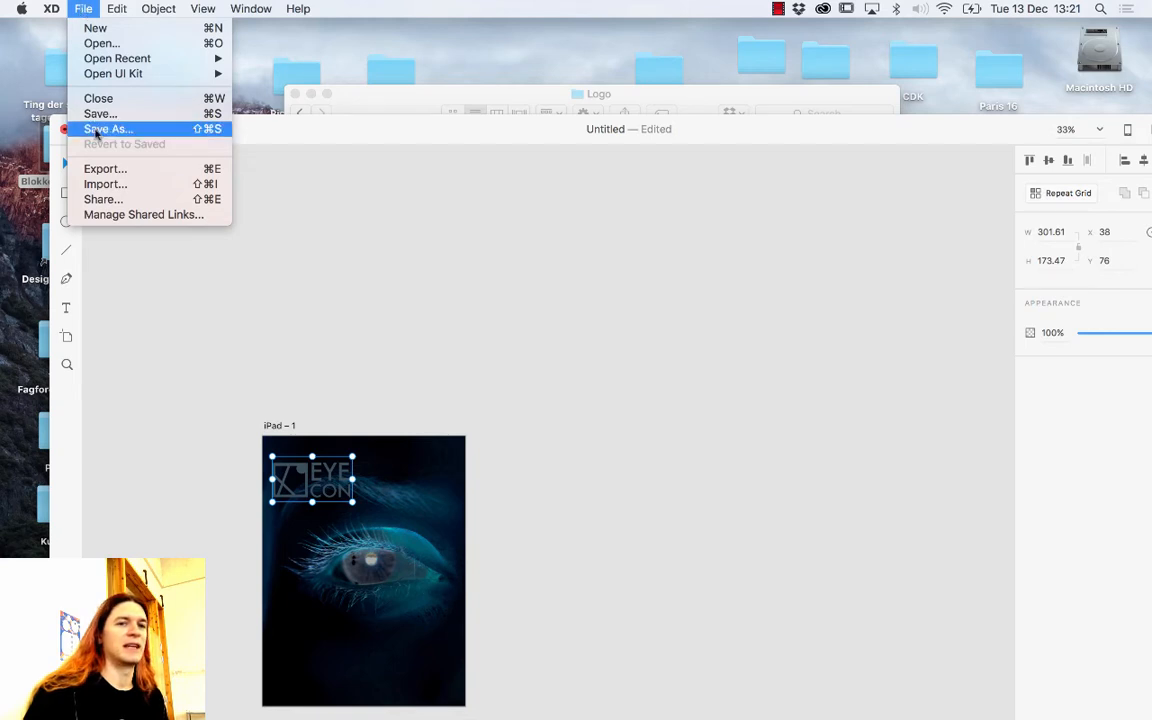
click(85, 12)
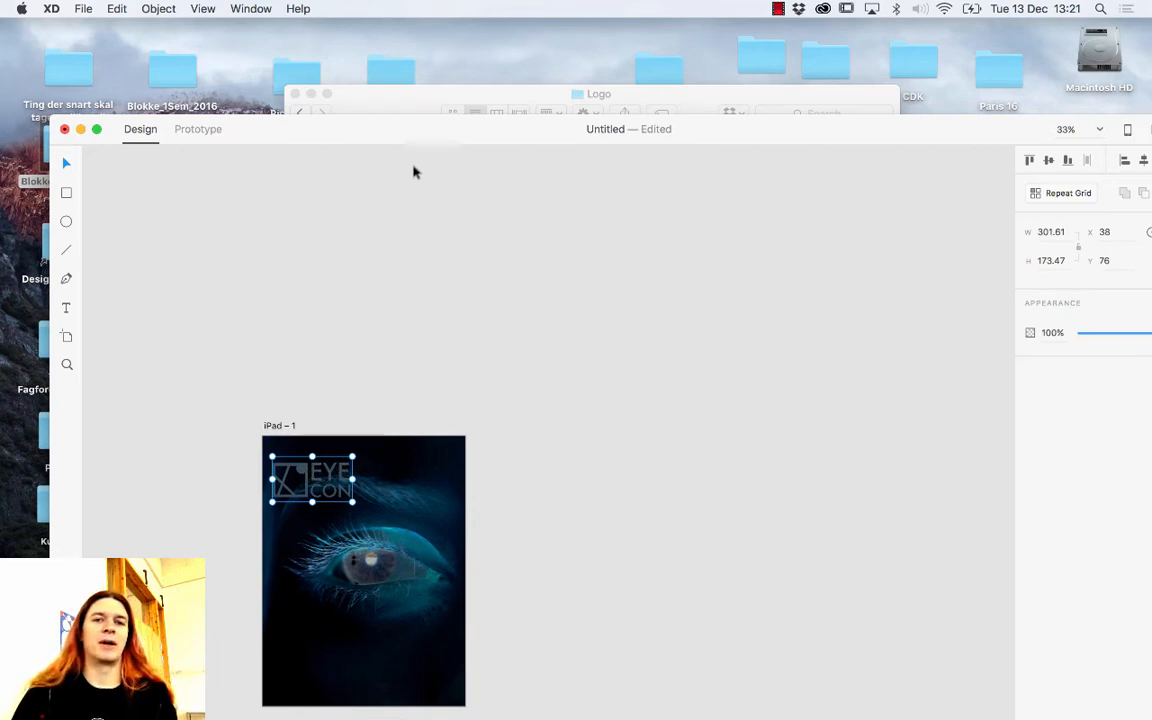
Step: Reposition the window, scale the EYE CON logo down to about 152 × 79, slightly adjust it, and deselect it
drag(380, 129, 388, 91)
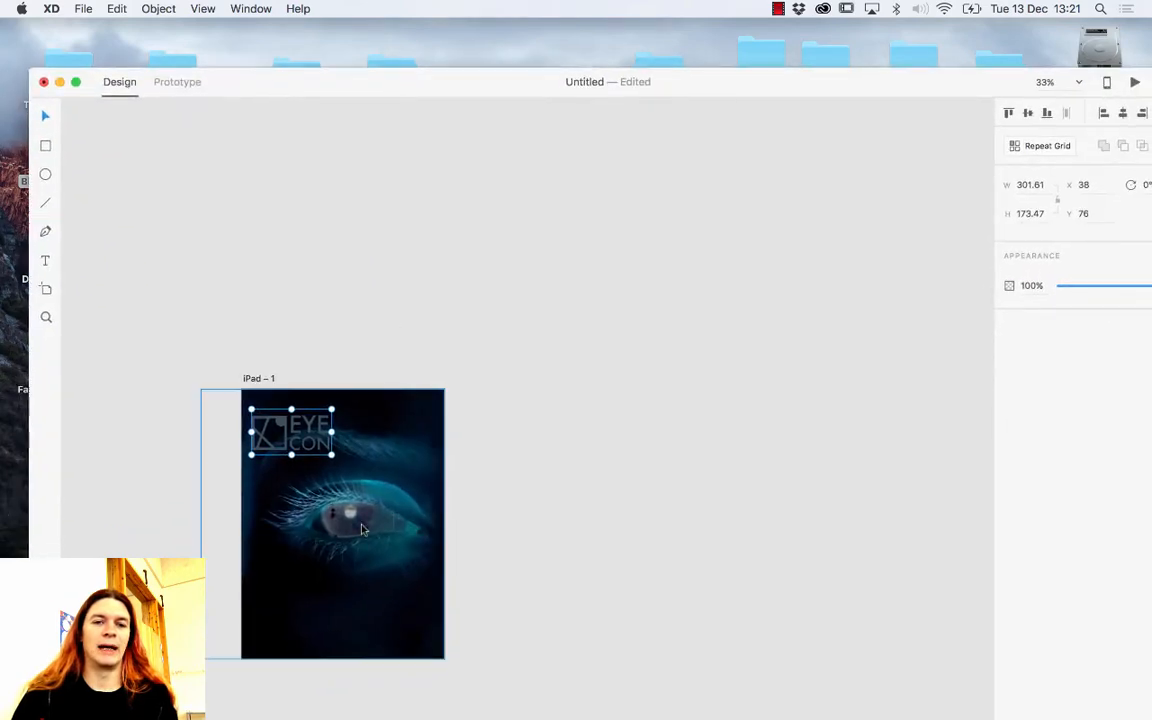
drag(332, 455, 293, 430)
click(470, 460)
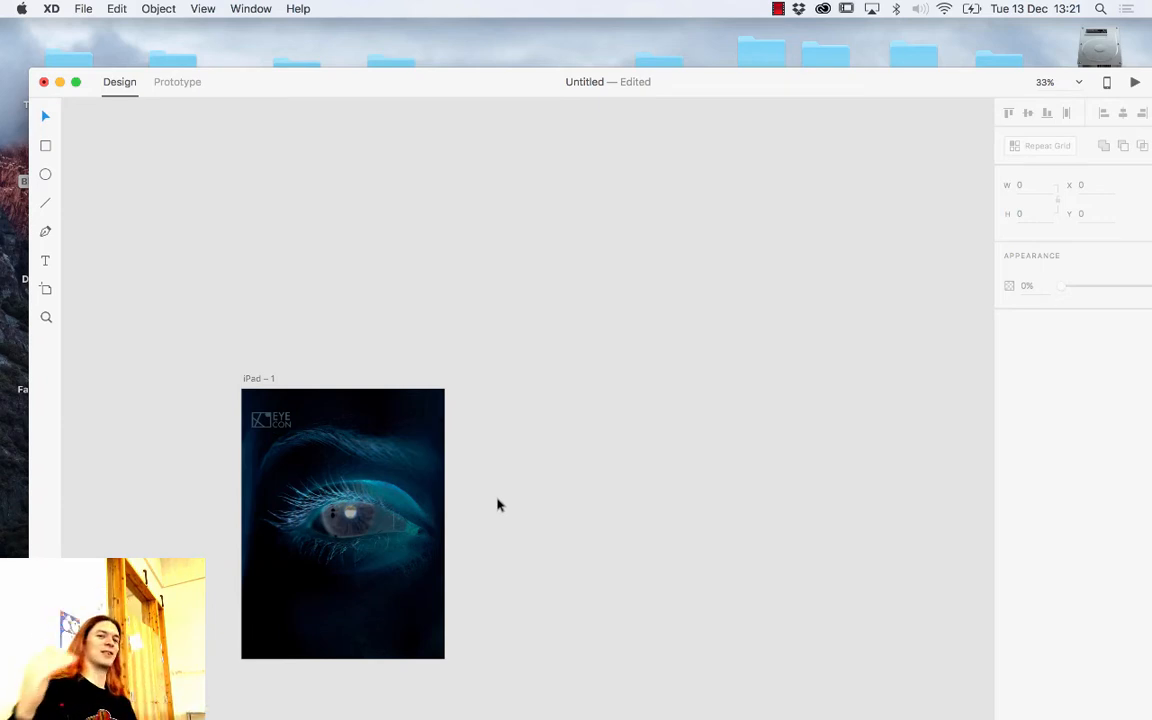
click(283, 425)
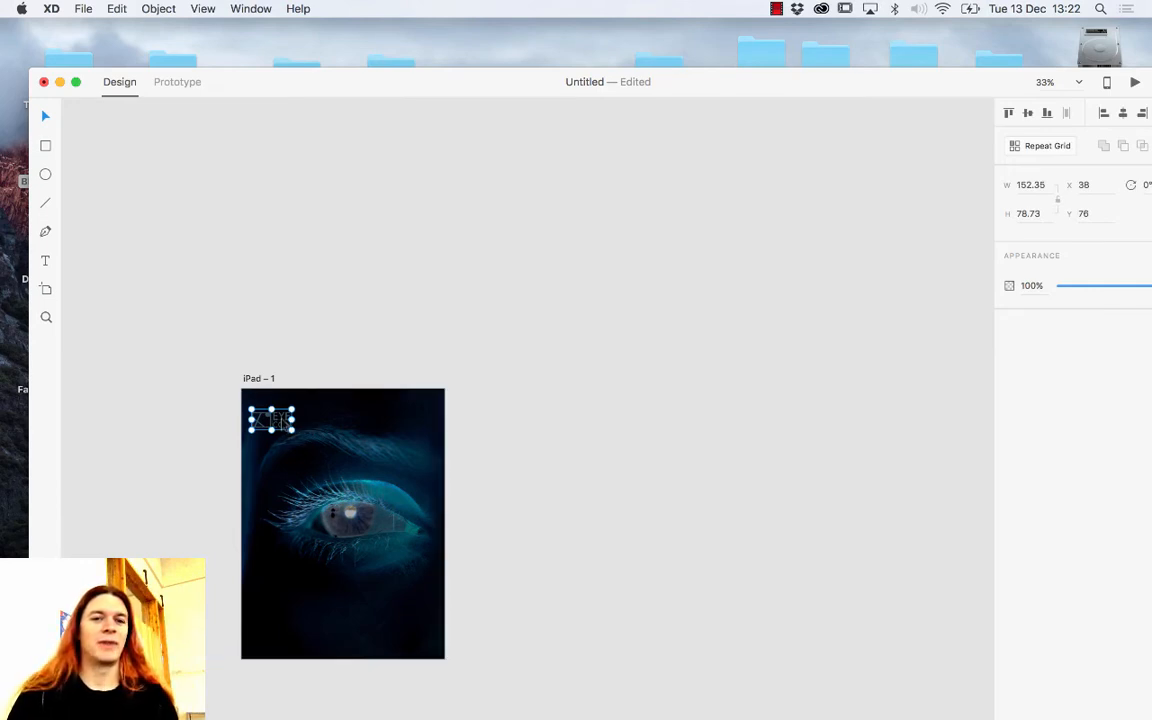
drag(290, 422, 292, 427)
click(440, 372)
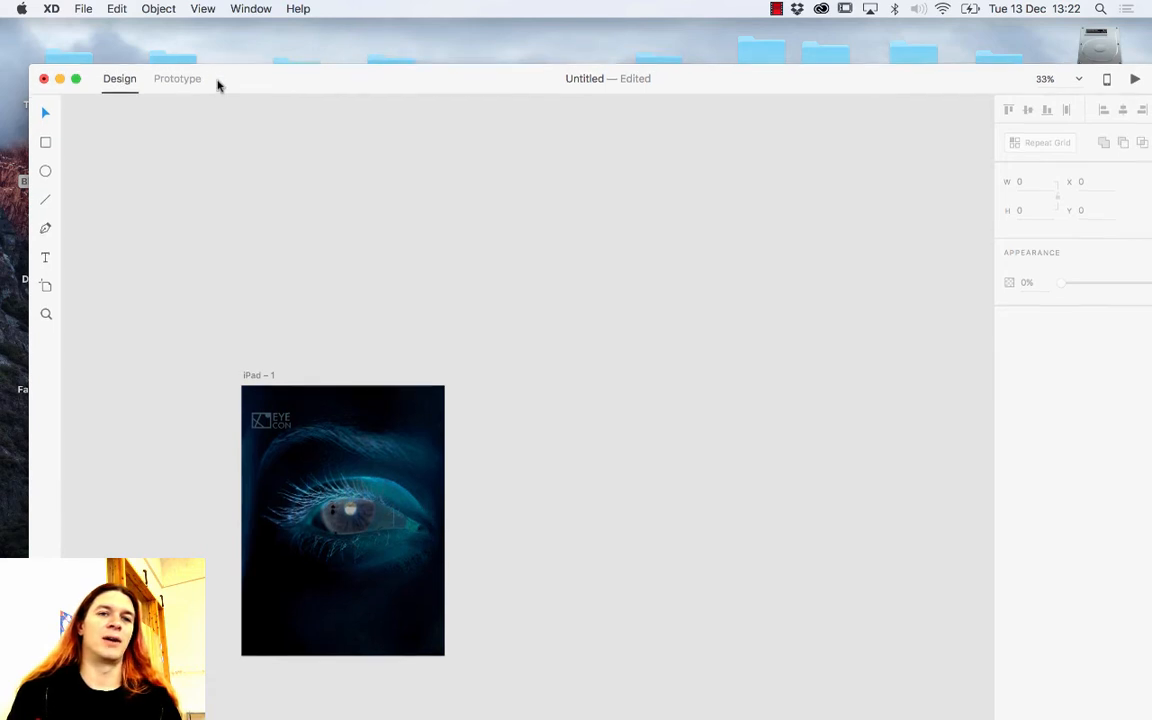
Step: Reposition the window against the screen's corner and open the Apple iOS UI kit
drag(218, 85, 188, 38)
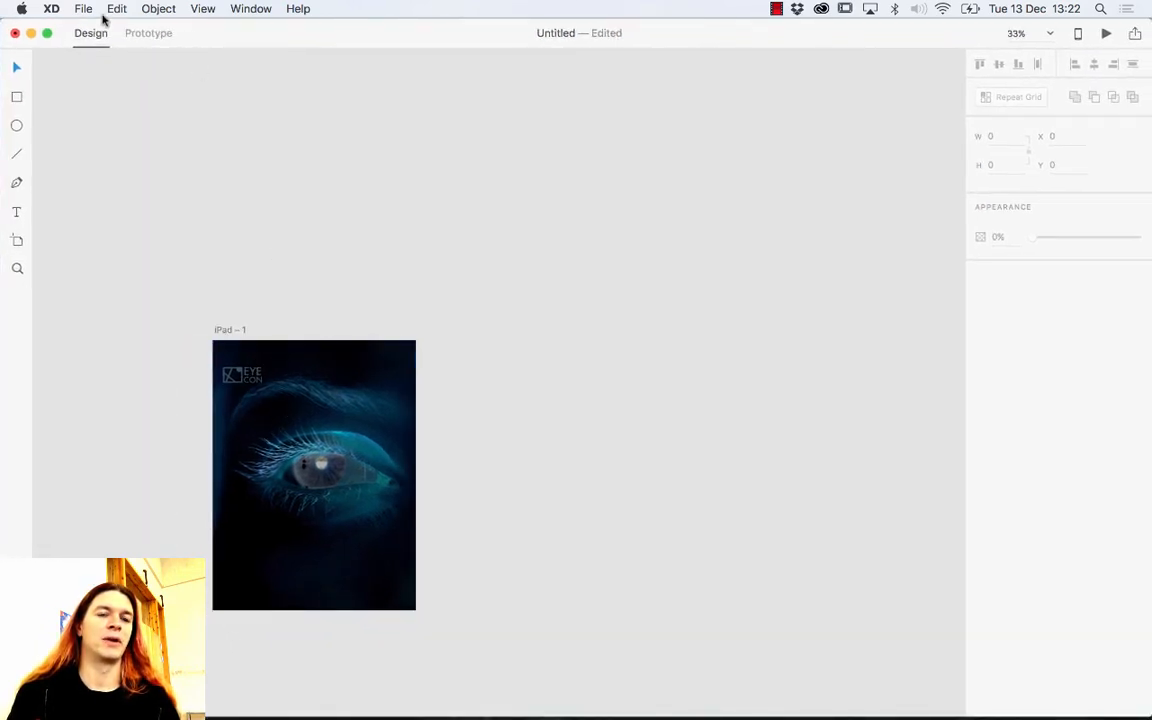
click(84, 9)
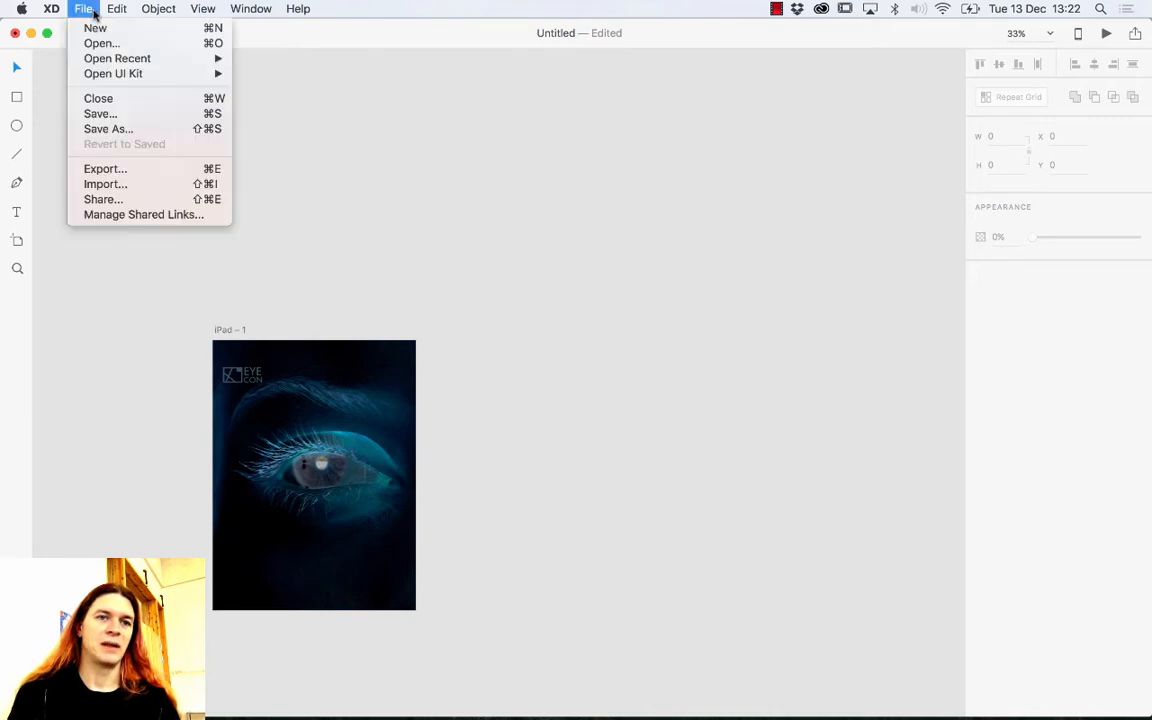
click(93, 13)
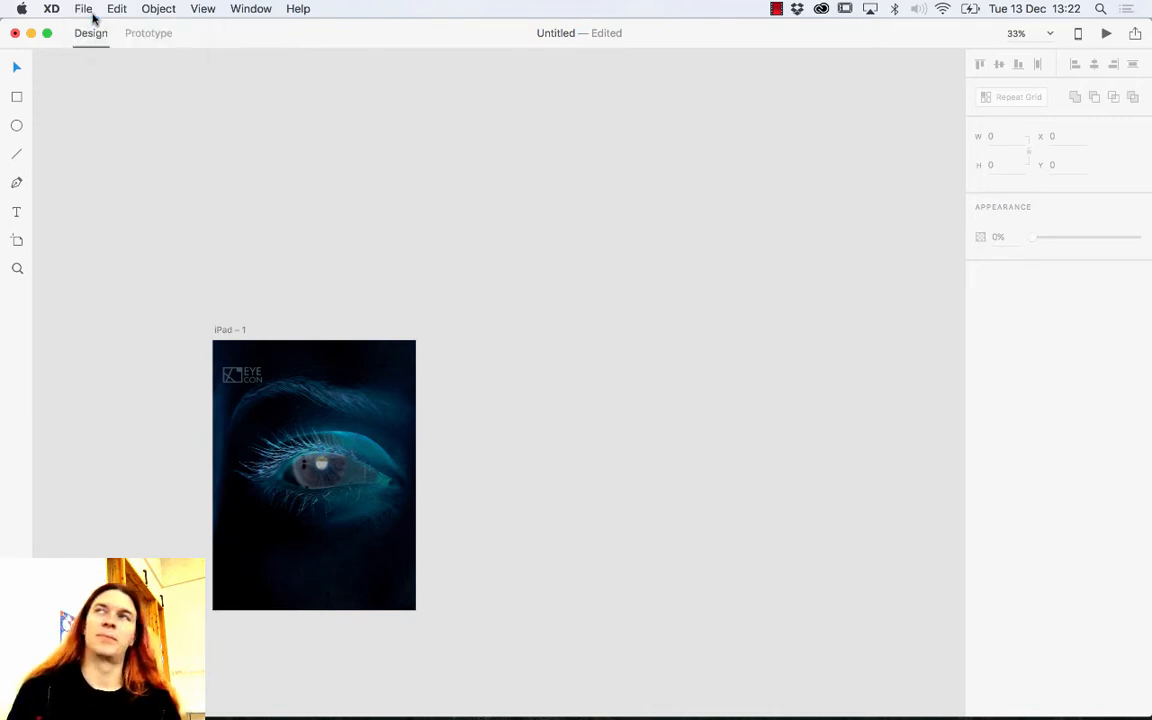
click(91, 12)
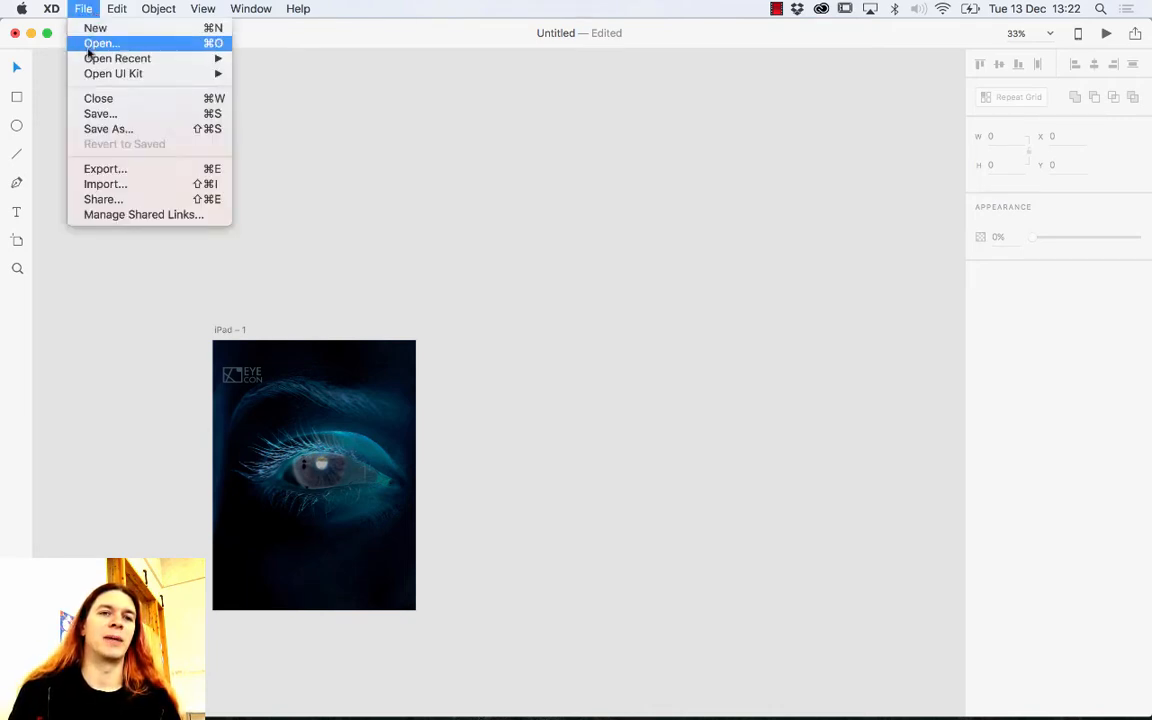
mouse_move(88, 76)
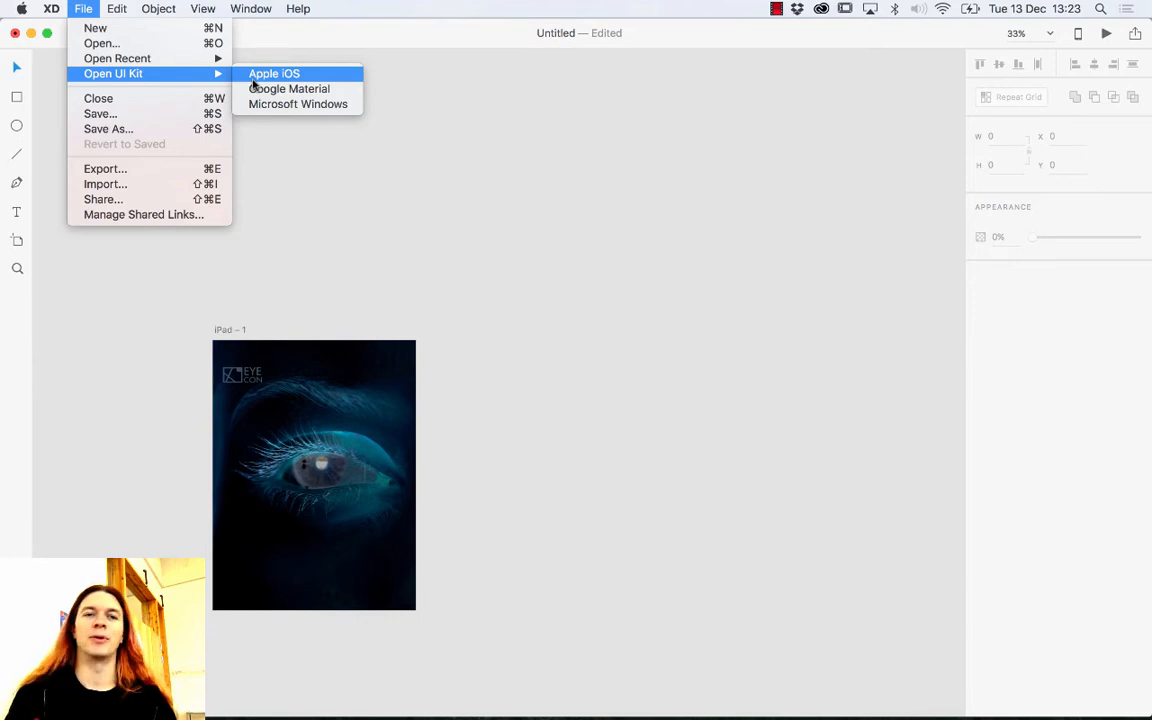
click(306, 78)
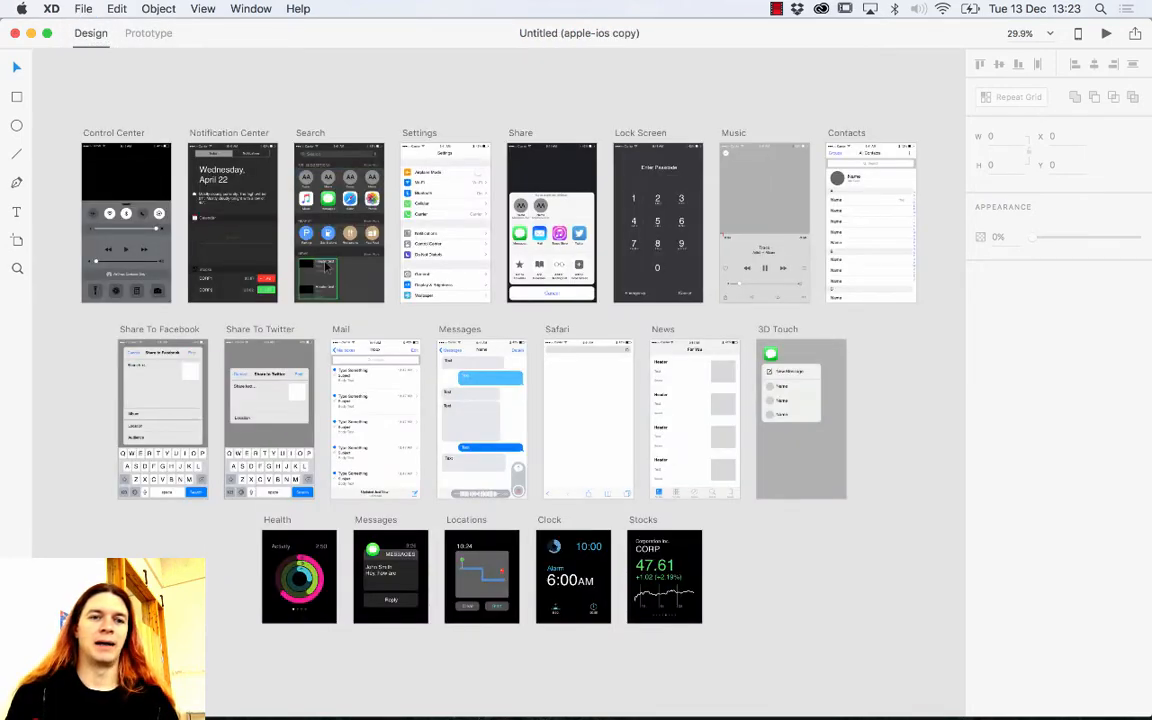
Step: Examine the Apple iOS kit's screens up close, including Search, Settings, Share, Lock Screen and Music, and select sample elements such as the status bar
click(17, 266)
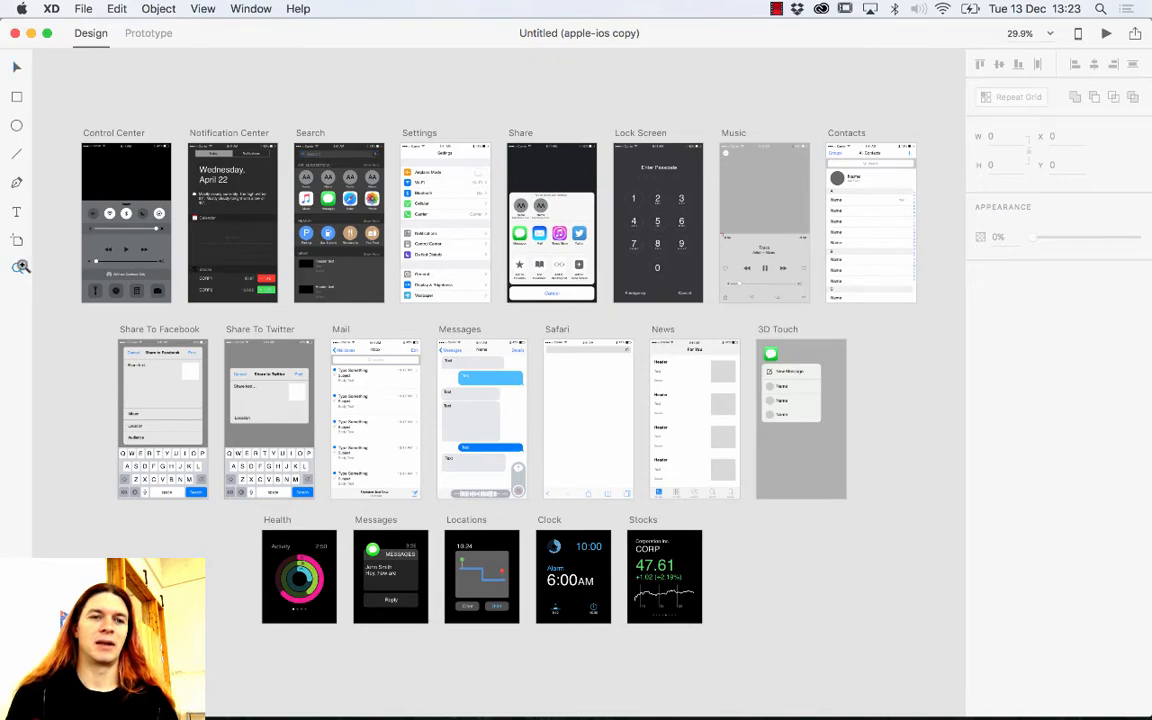
drag(145, 188, 466, 258)
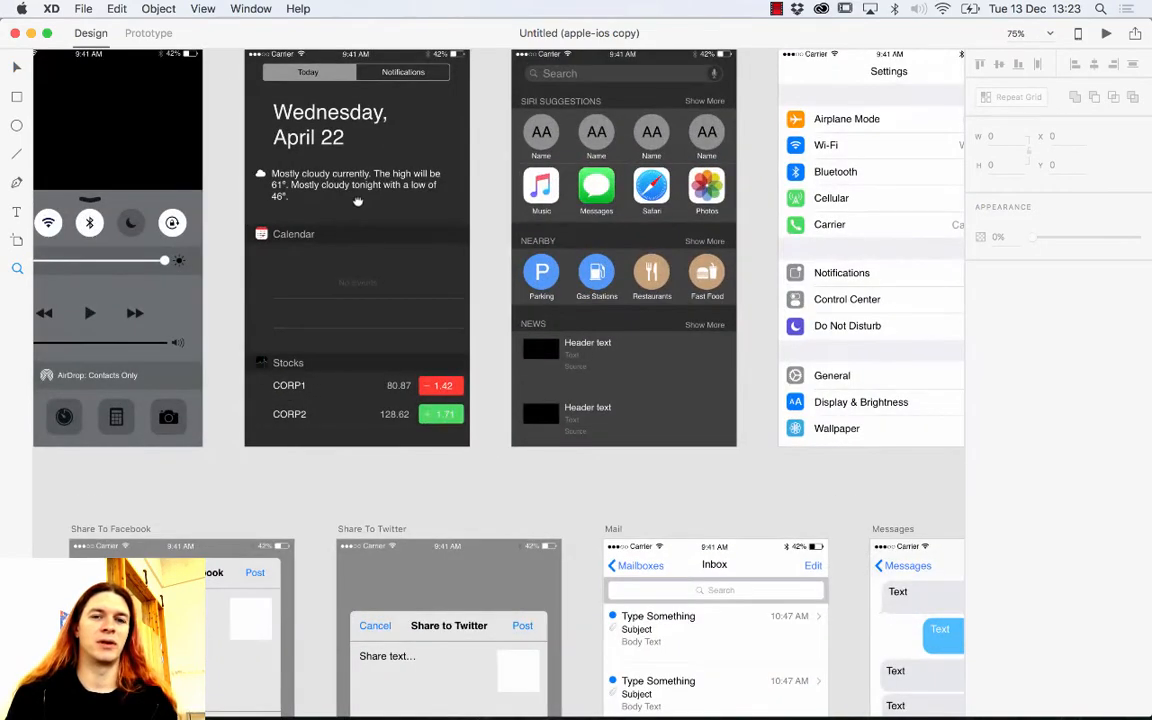
scroll(466, 258, right, 10)
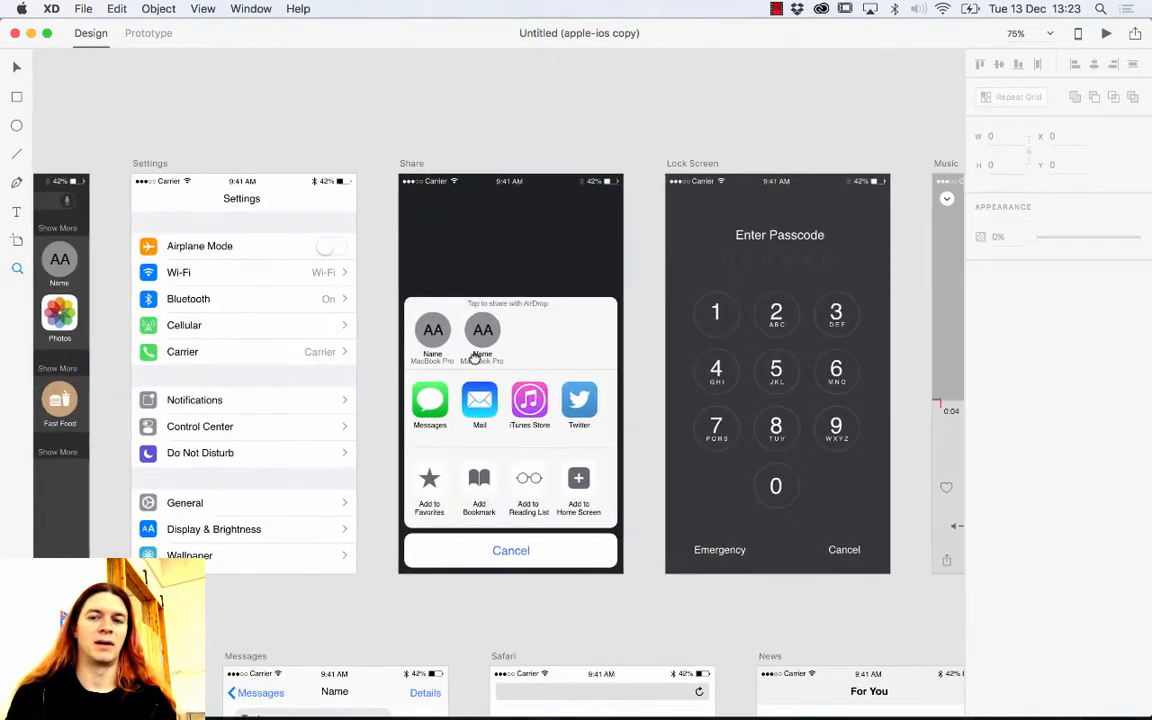
scroll(571, 365, right, 10)
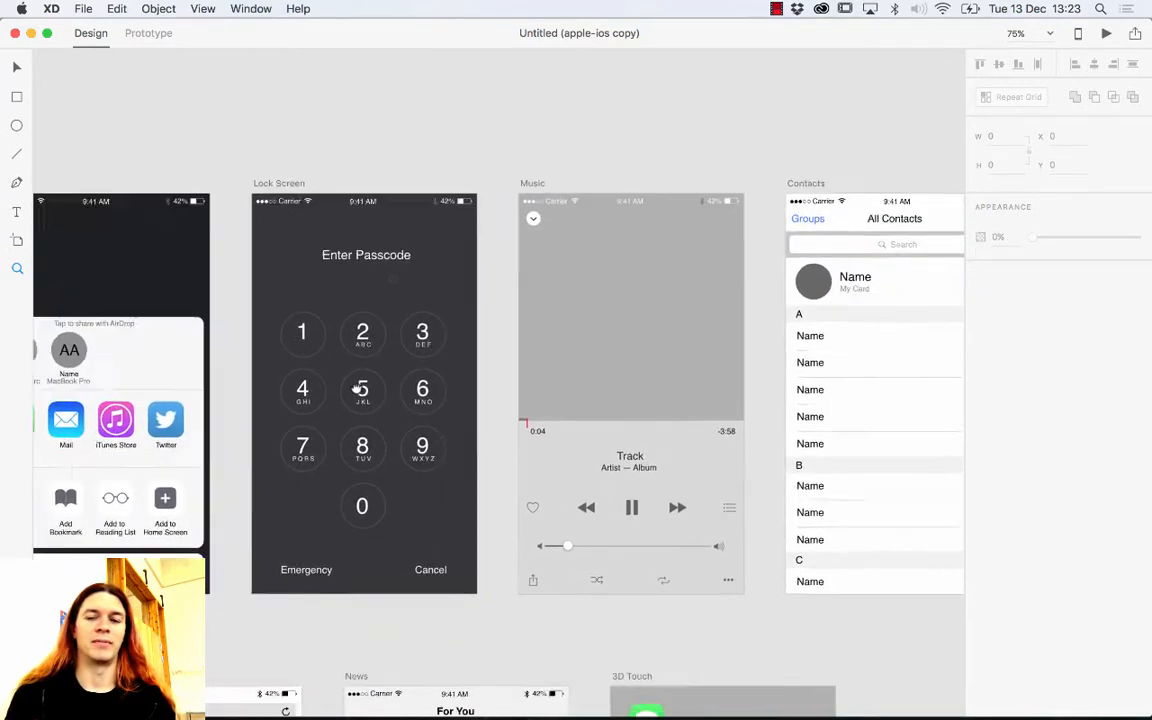
scroll(363, 405, left, 8)
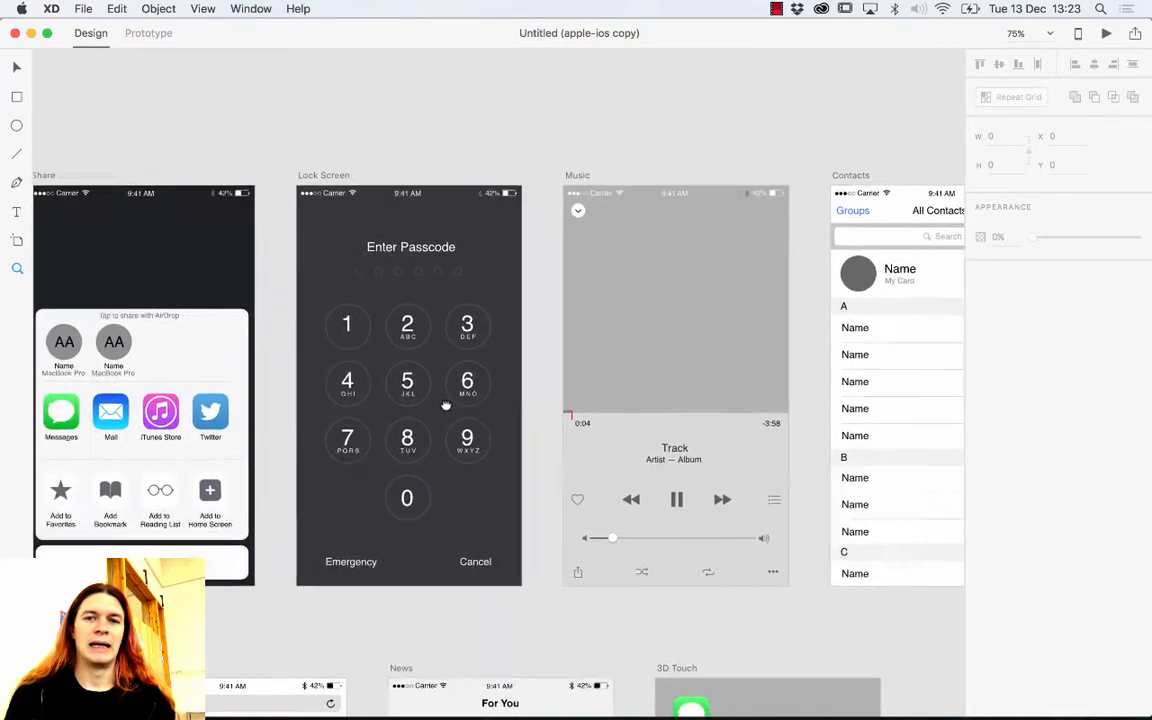
scroll(238, 386, left, 10)
scroll(401, 373, up, 2)
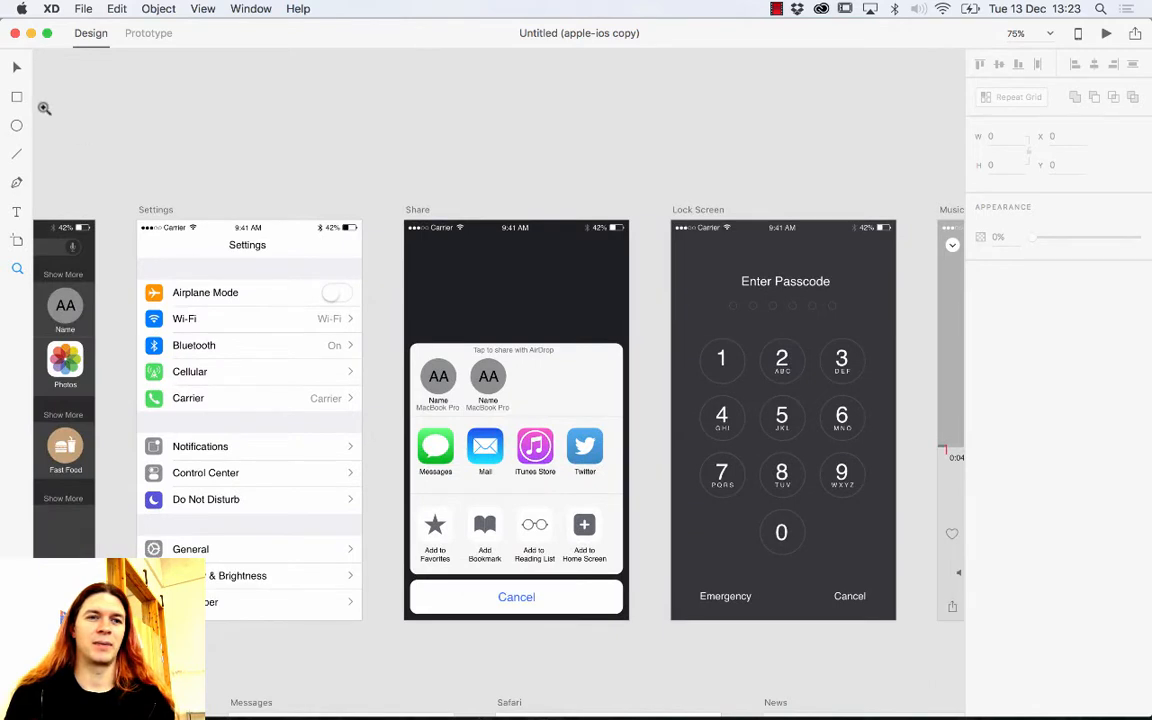
click(420, 227)
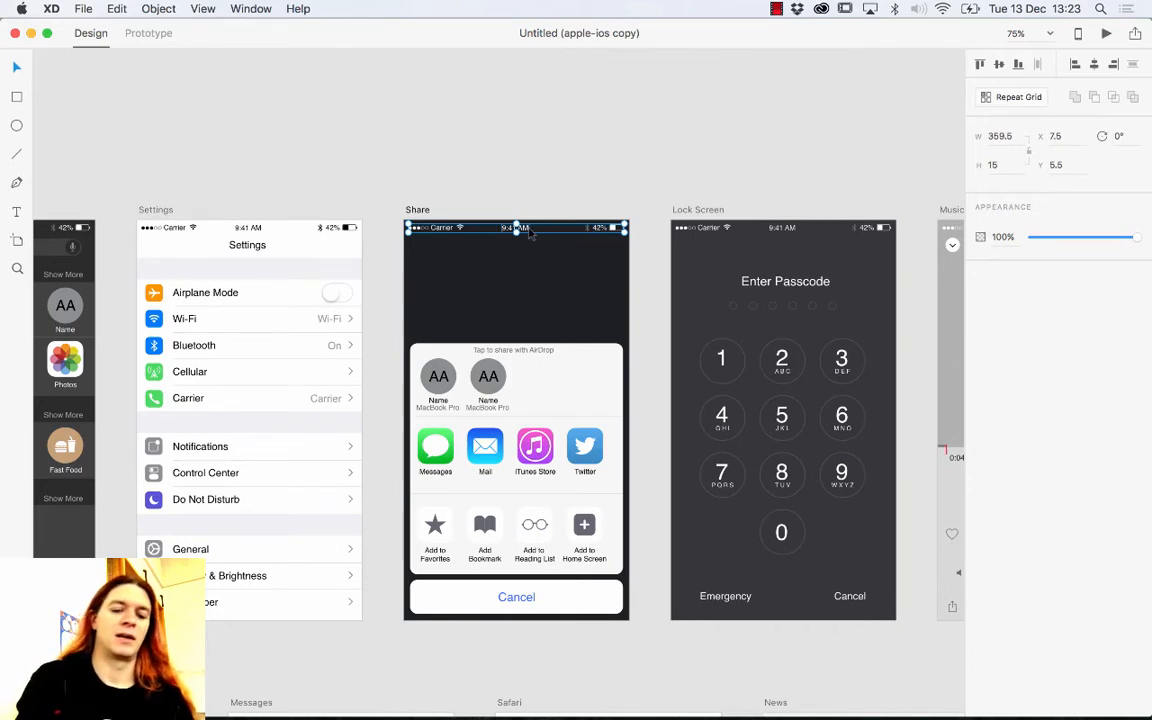
click(153, 371)
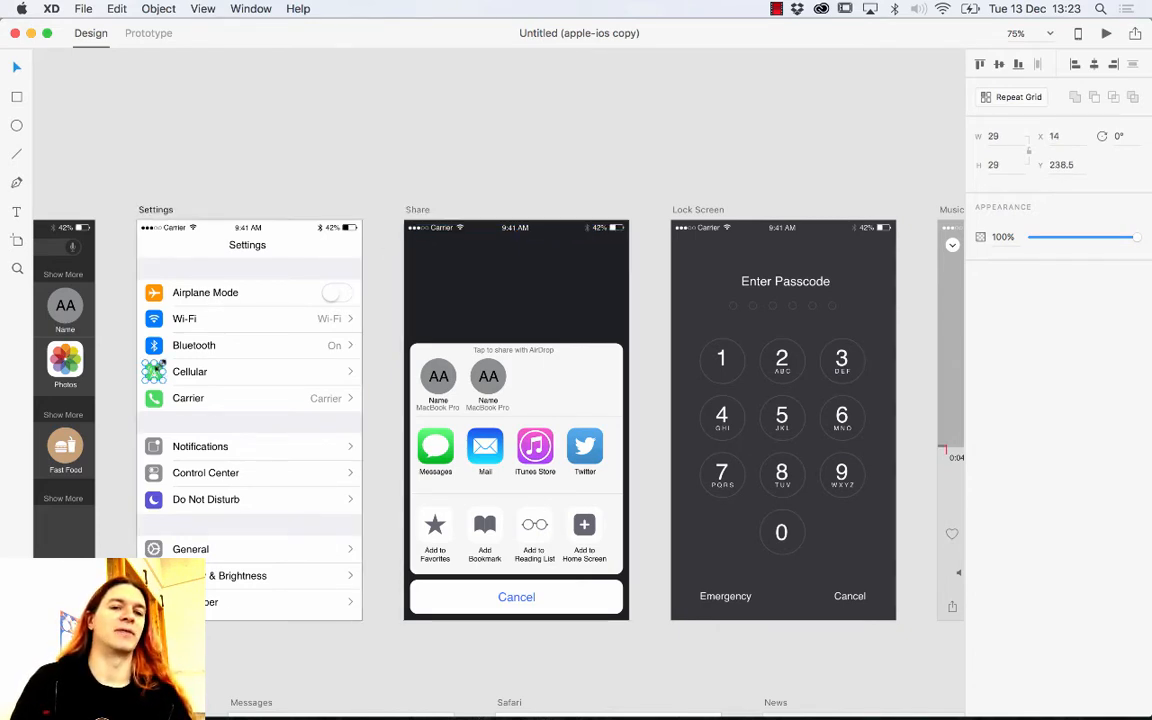
Step: Copy the green phone icon from the kit's Settings artboard into the iPad document and enlarge it to about 577 × 577 beside the artboard
click(157, 399)
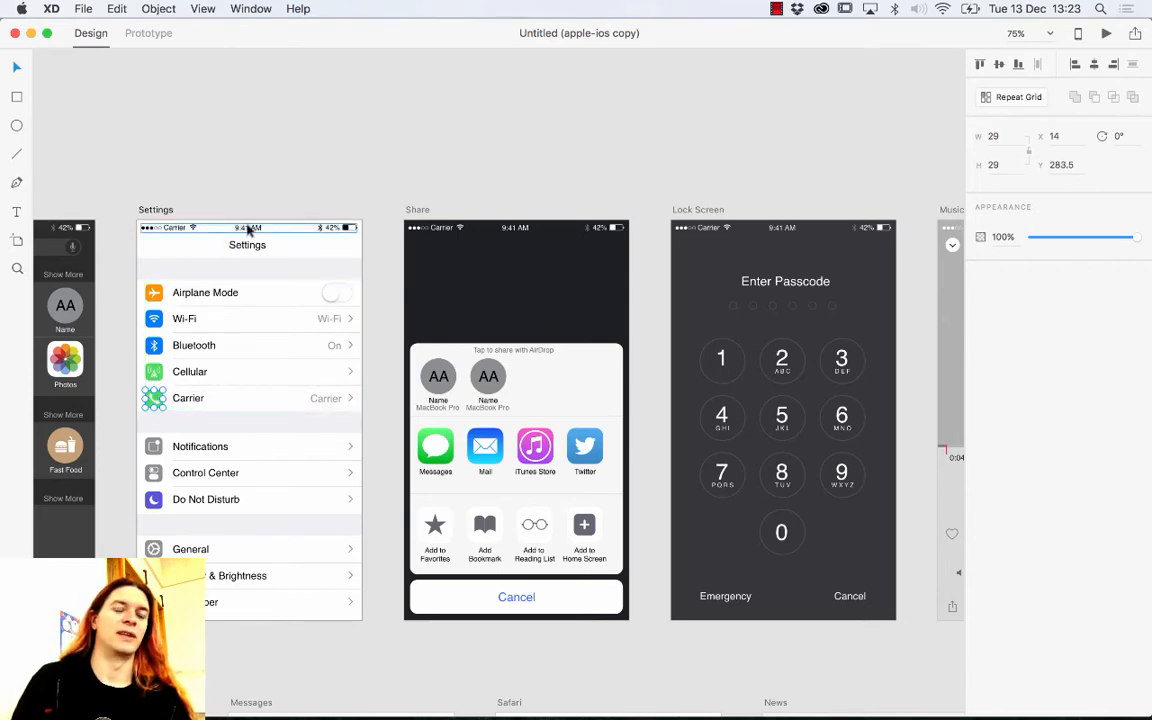
drag(334, 33, 805, 211)
drag(626, 580, 396, 628)
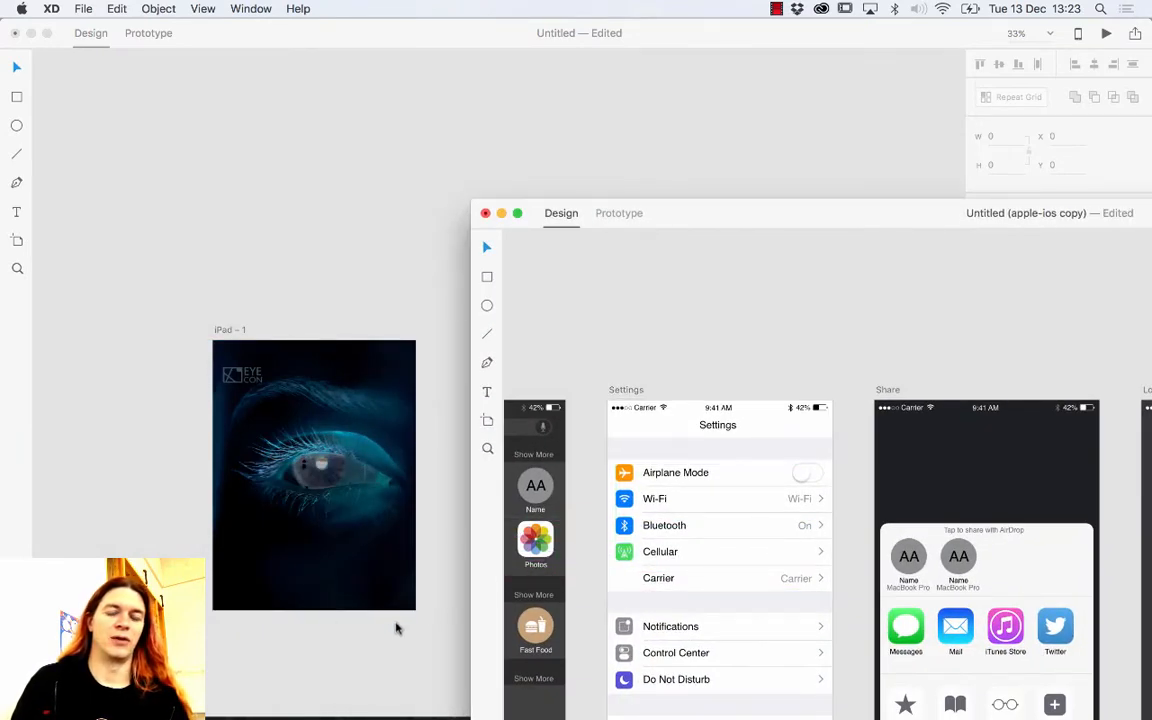
key(super+c)
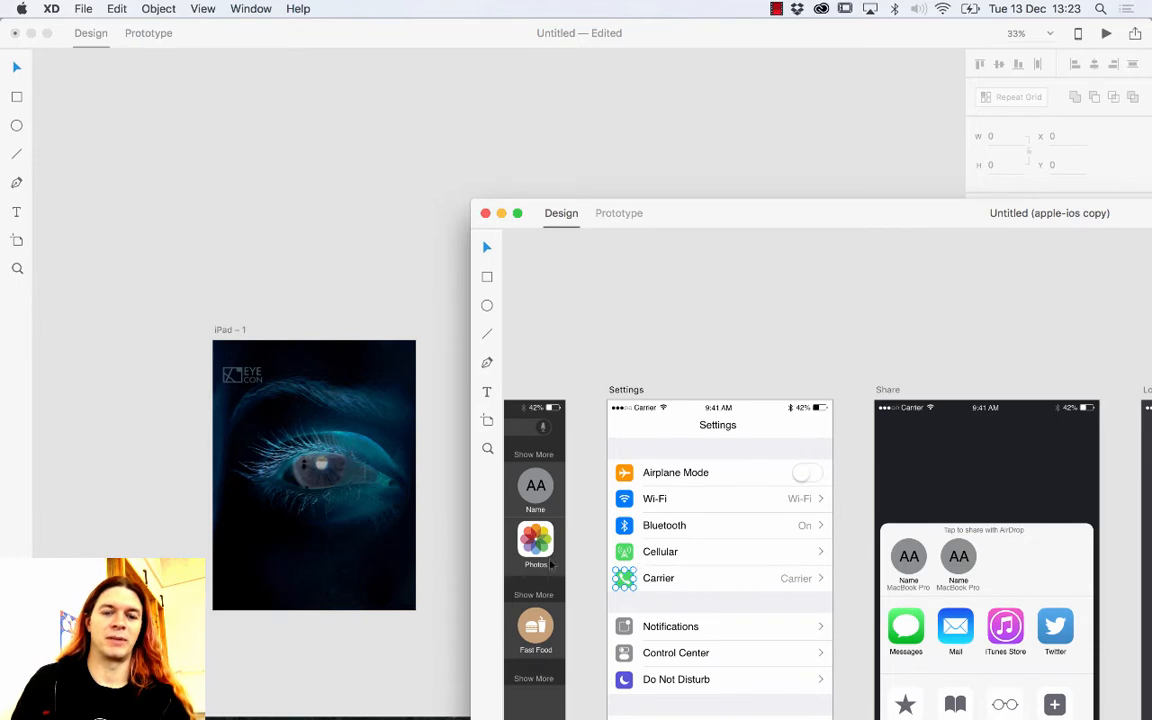
click(372, 297)
key(super+v)
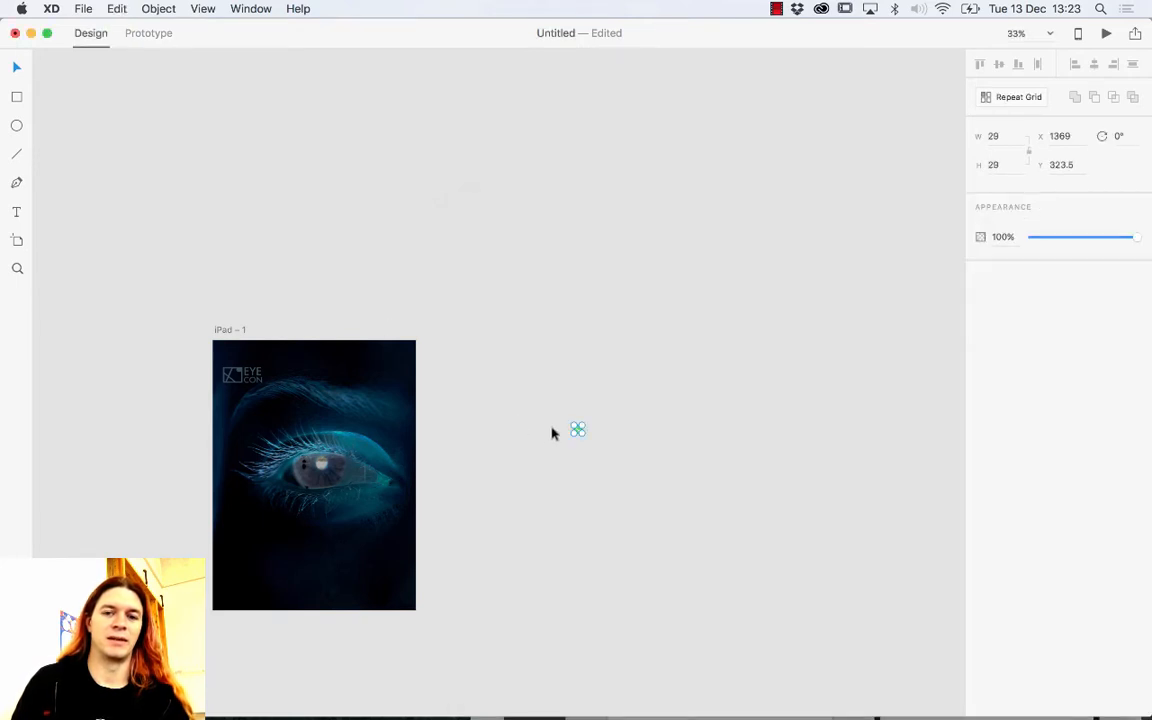
drag(583, 435, 738, 579)
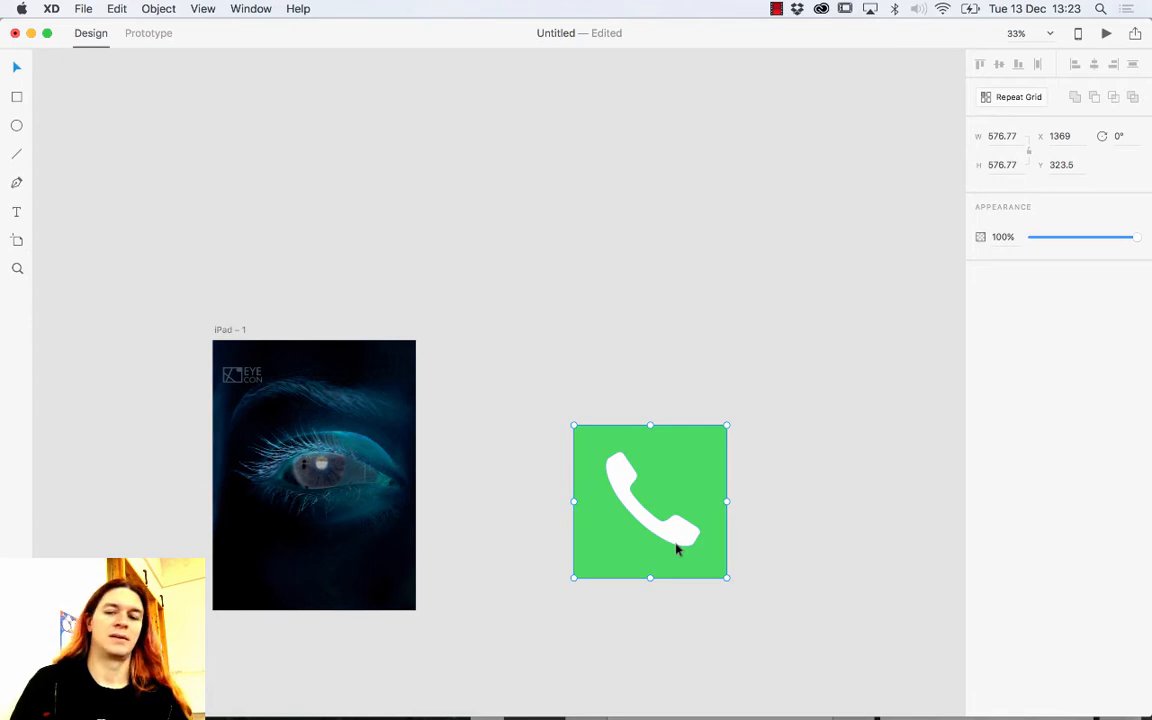
Step: Delete the green phone icon beside the iPad artboard and bring the Apple iOS kit window forward against the screen's upper edge
key(Delete)
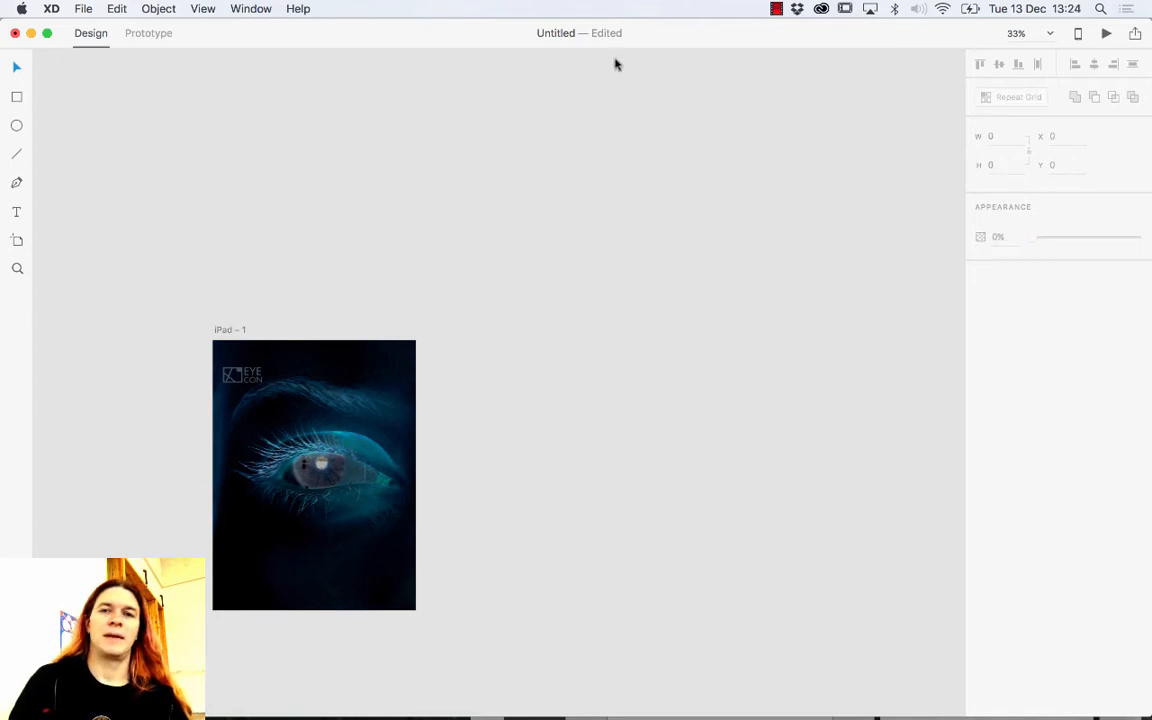
mouse_move(390, 44)
mouse_down()
mouse_move(358, 146)
mouse_move(414, 57)
mouse_move(401, 33)
mouse_up()
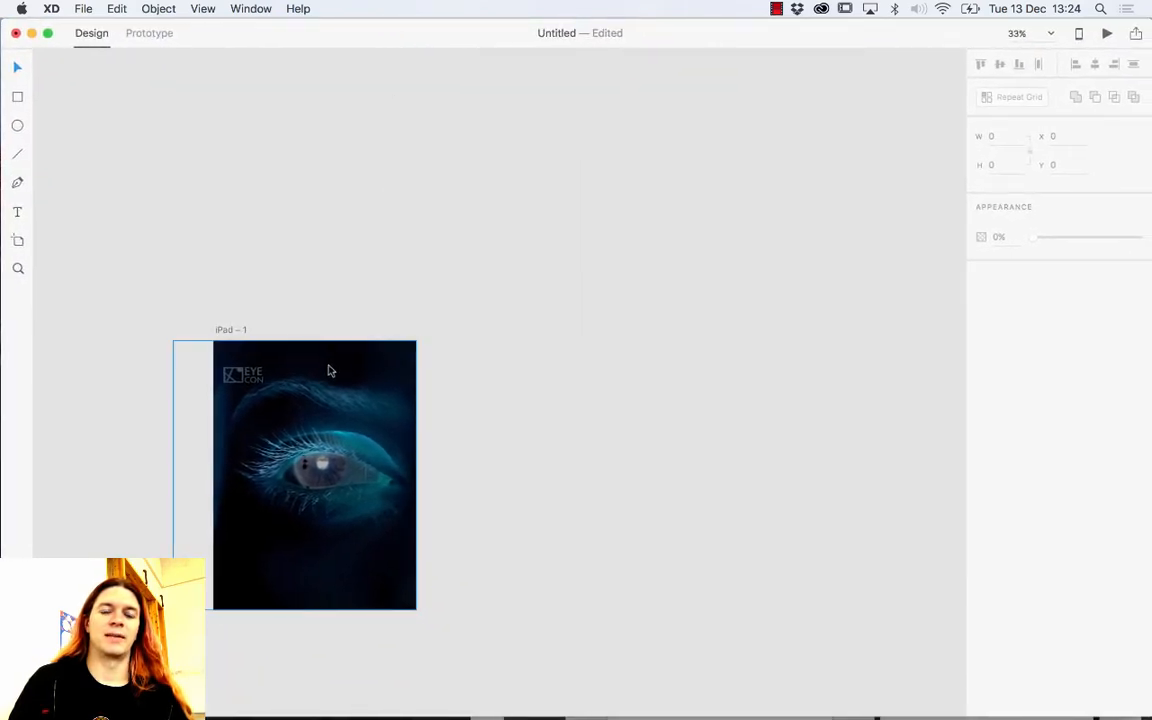
click(245, 8)
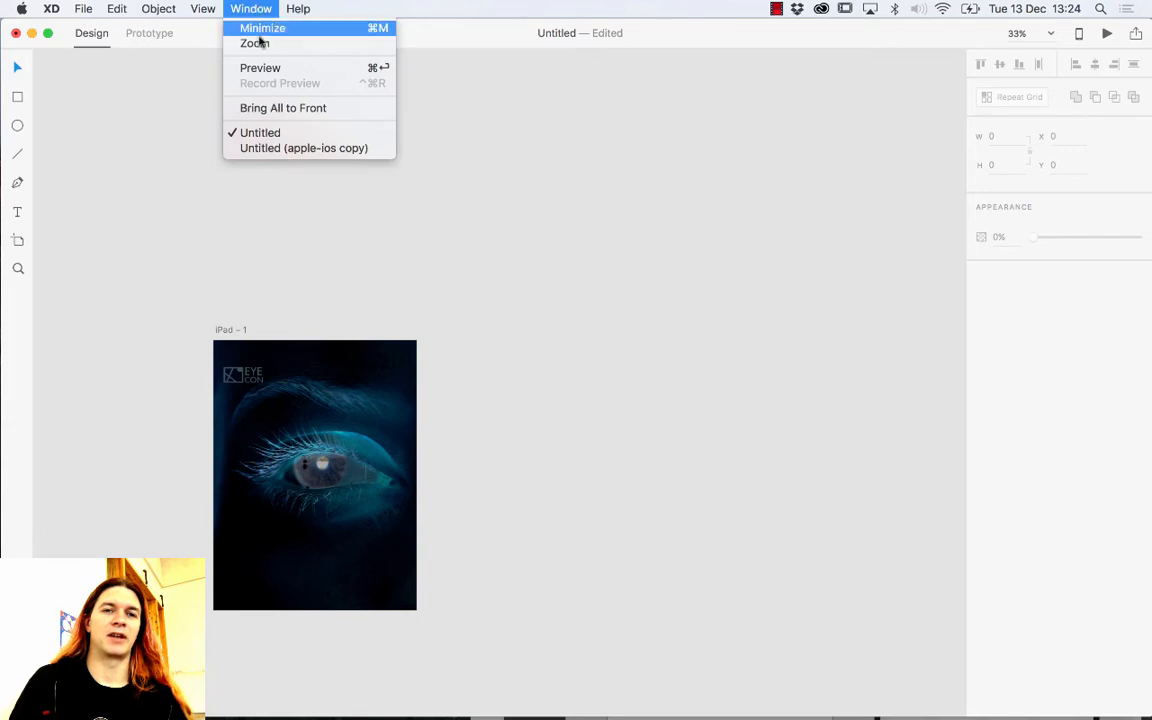
click(260, 148)
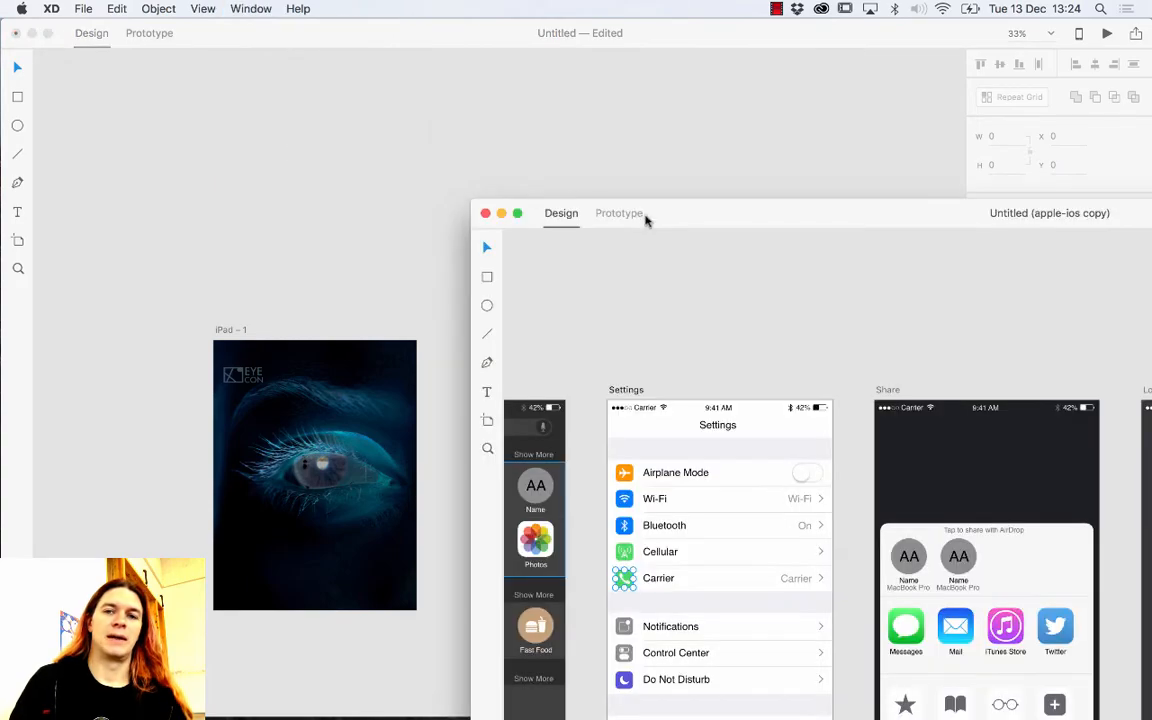
drag(645, 218, 465, 41)
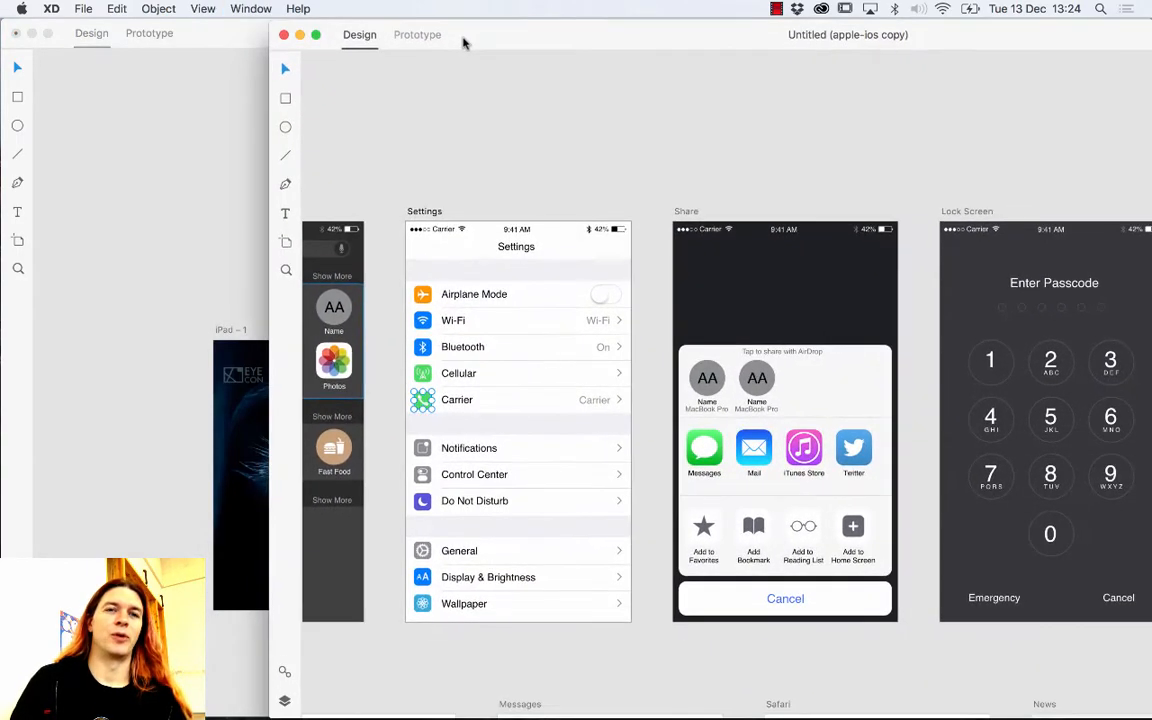
drag(563, 44, 509, 33)
Step: Copy the white status bar from the kit's Share artboard into the iPad document and place it in the artboard's upper-left corner
click(245, 8)
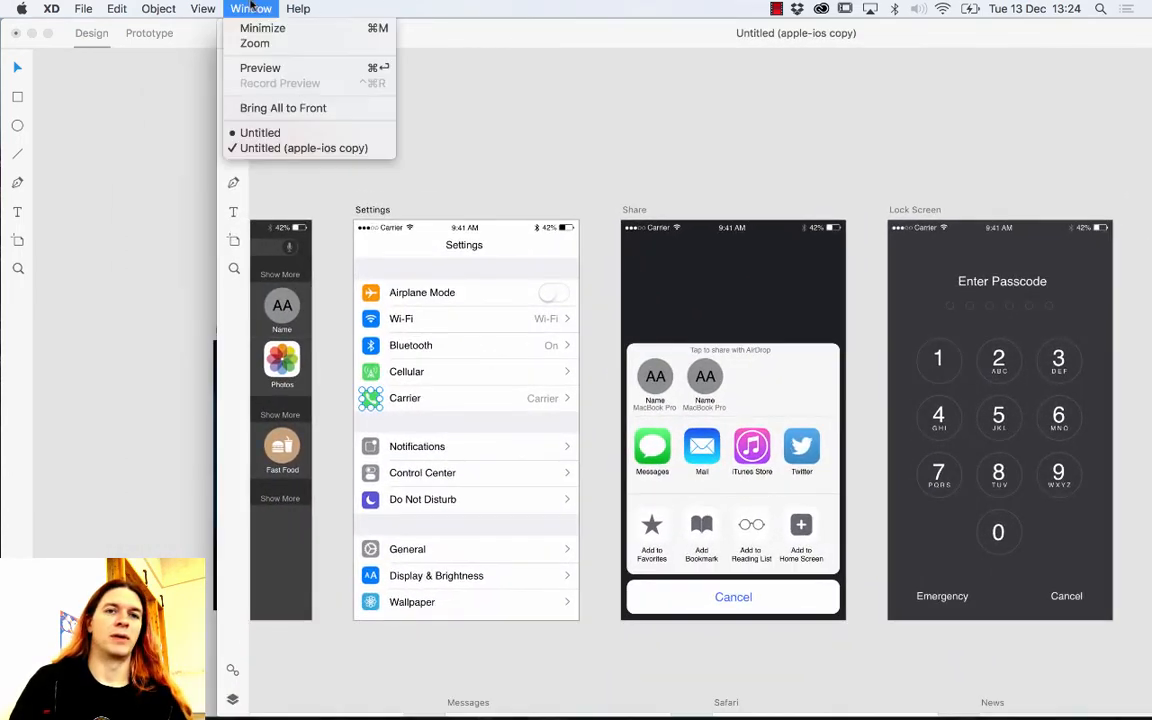
click(272, 135)
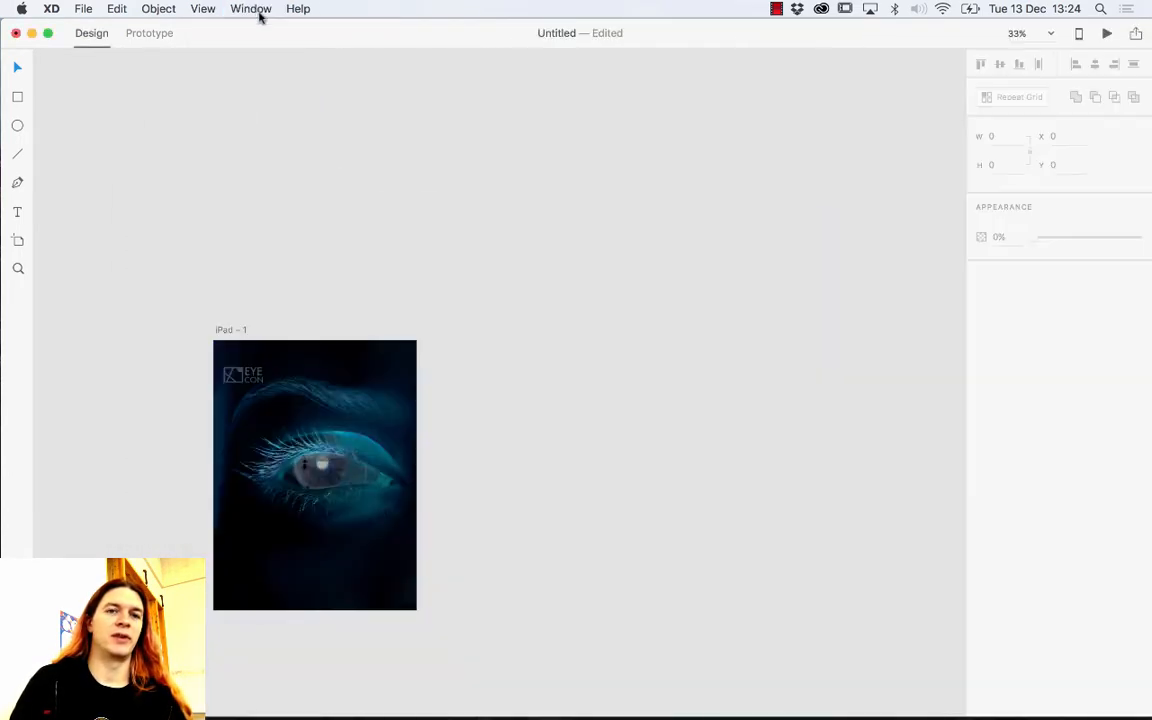
click(252, 9)
click(272, 148)
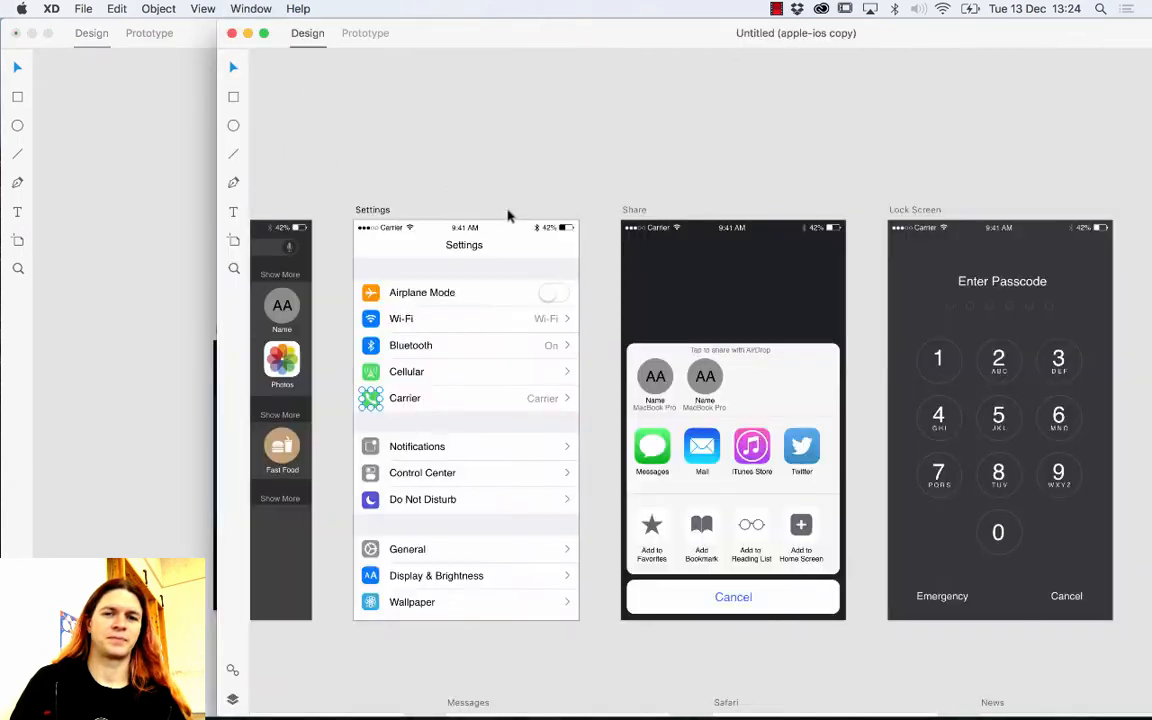
click(704, 230)
click(60, 252)
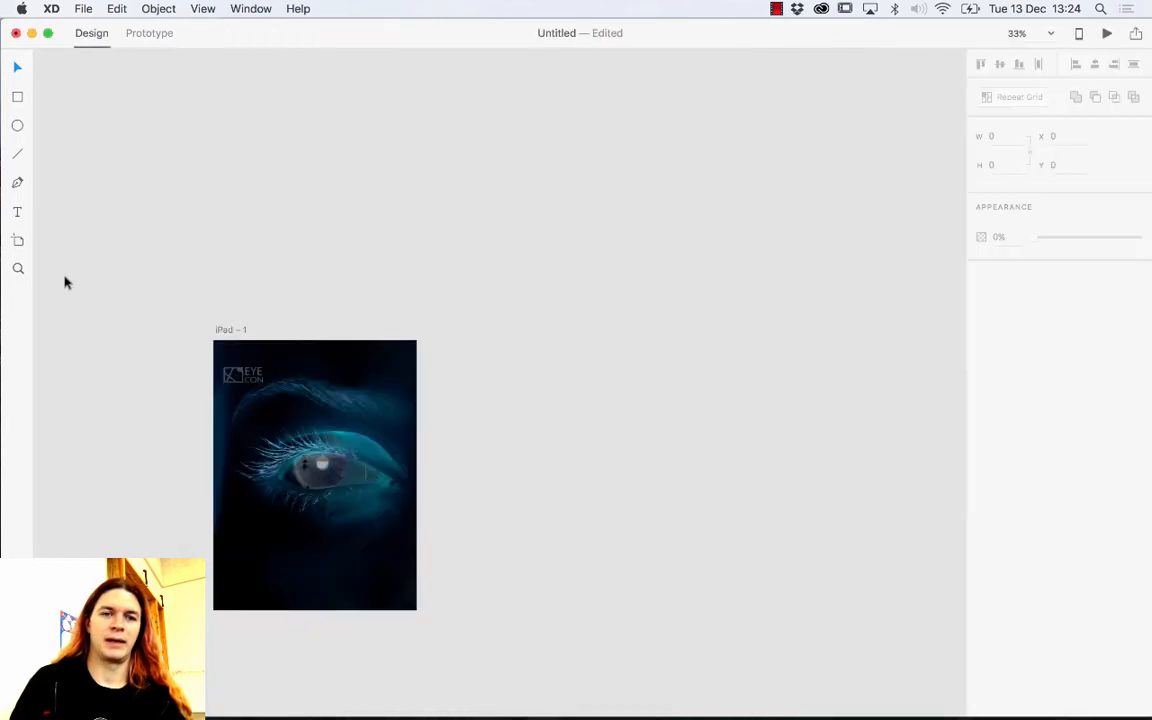
key(super+v)
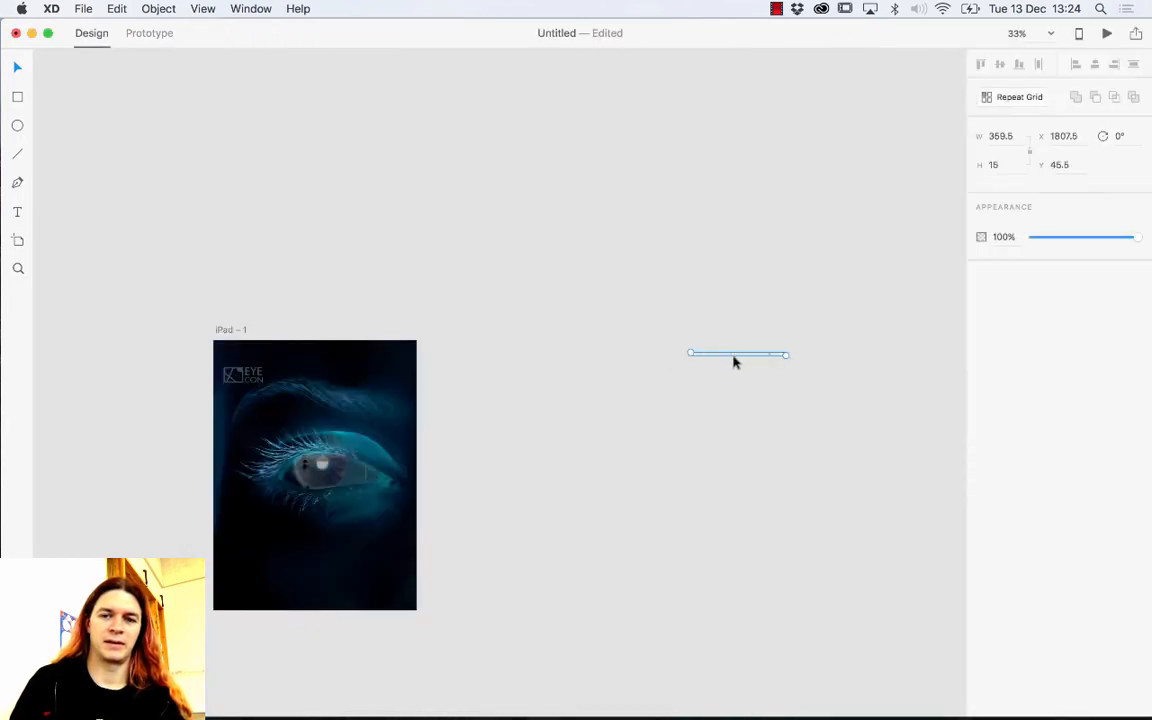
drag(732, 357, 266, 349)
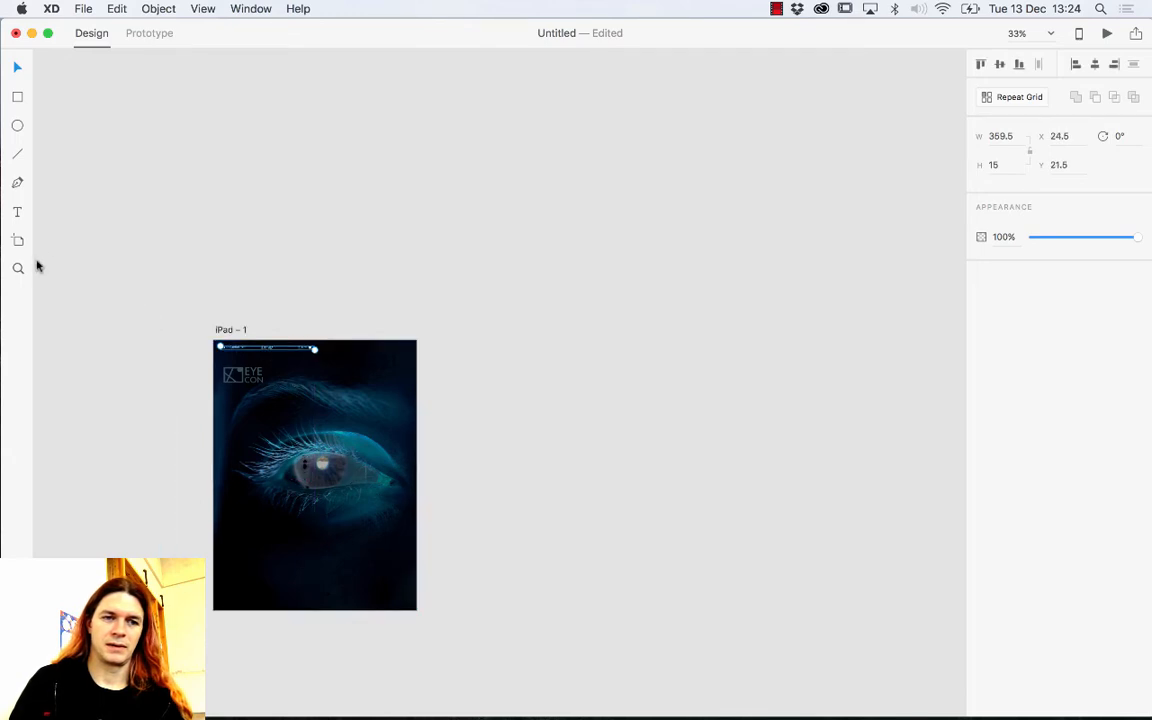
Step: Nudge the status bar to X 17.5, Y 12.5, try stretching it to about 722 wide, and undo the stretch
click(18, 268)
click(278, 372)
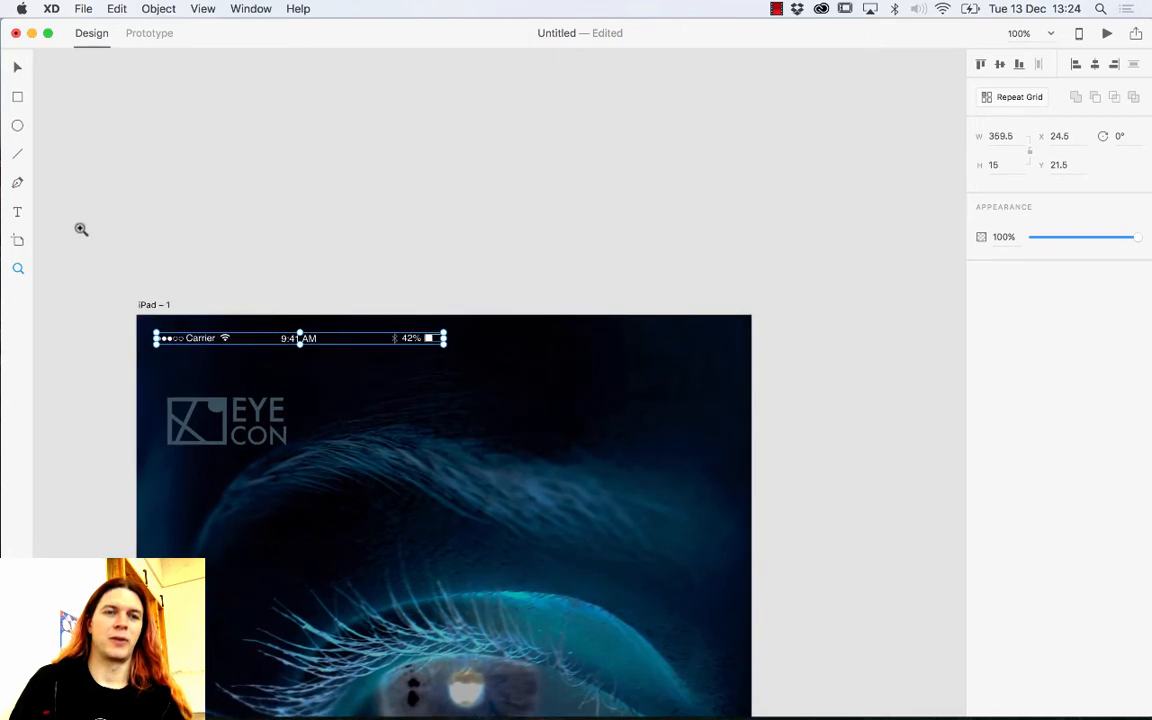
click(17, 66)
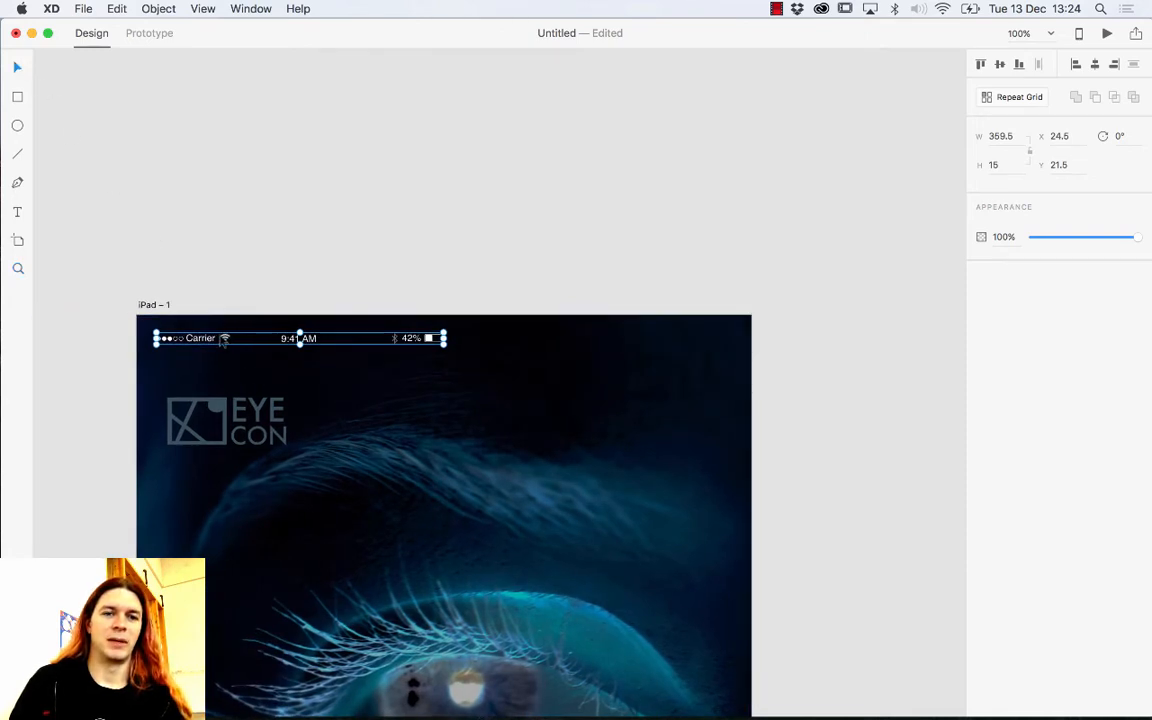
drag(226, 342, 218, 334)
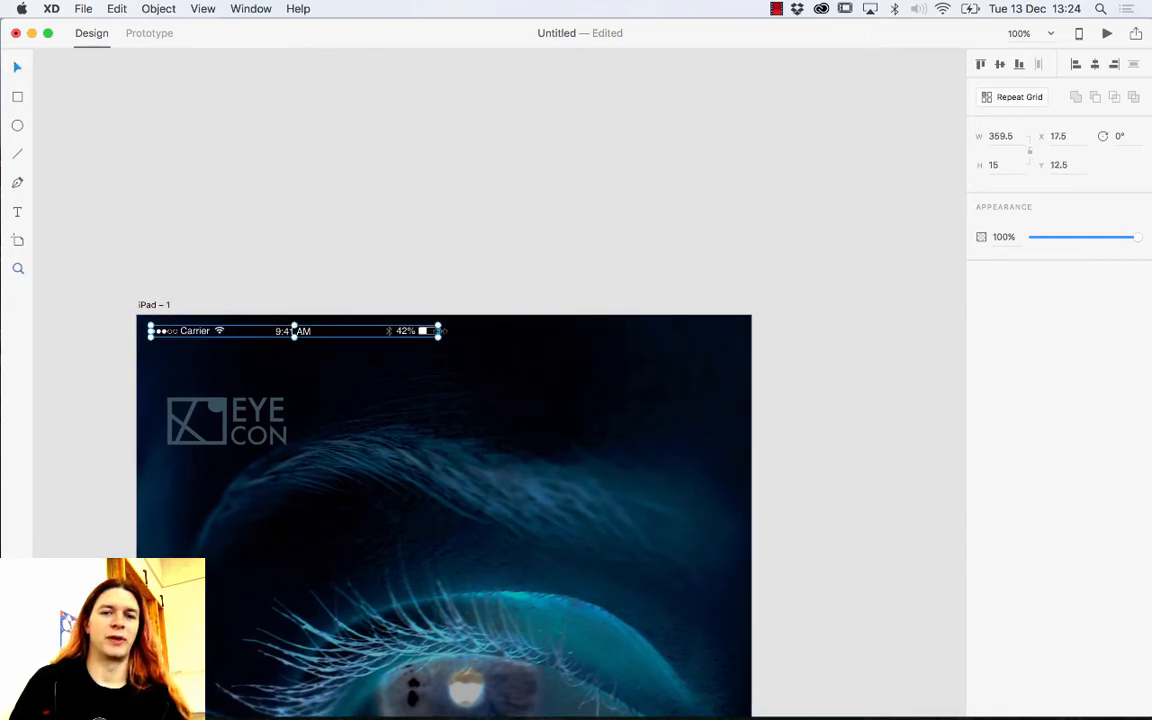
drag(440, 333, 730, 363)
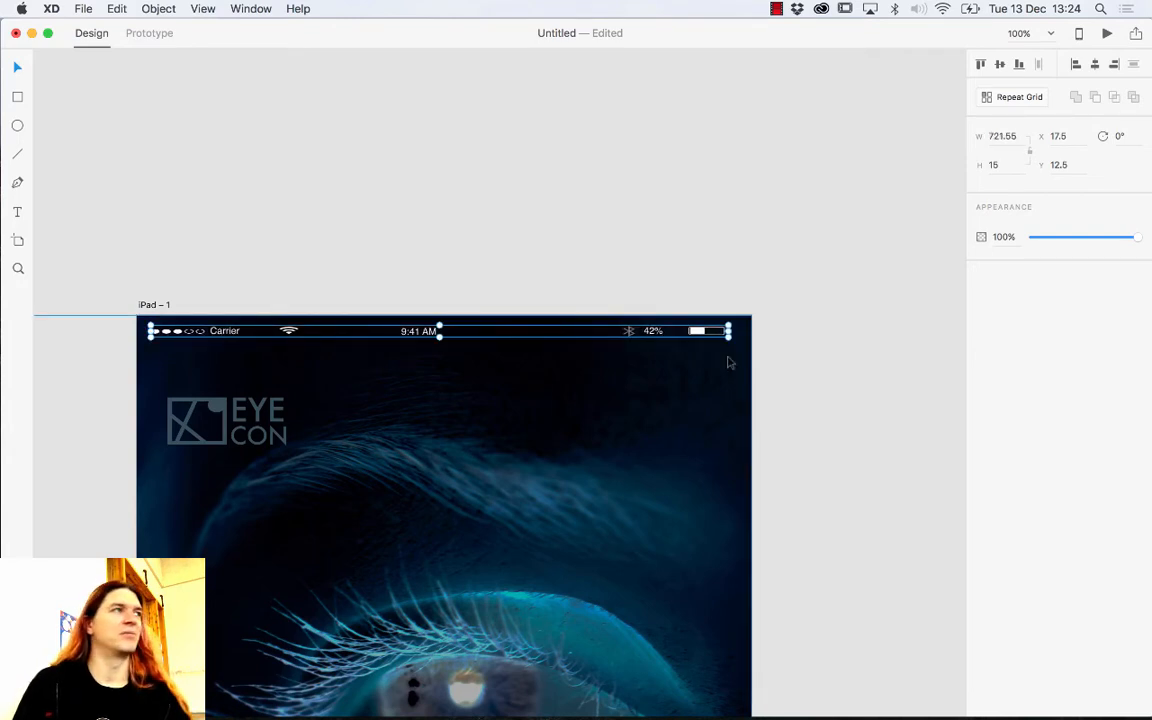
key(super+z)
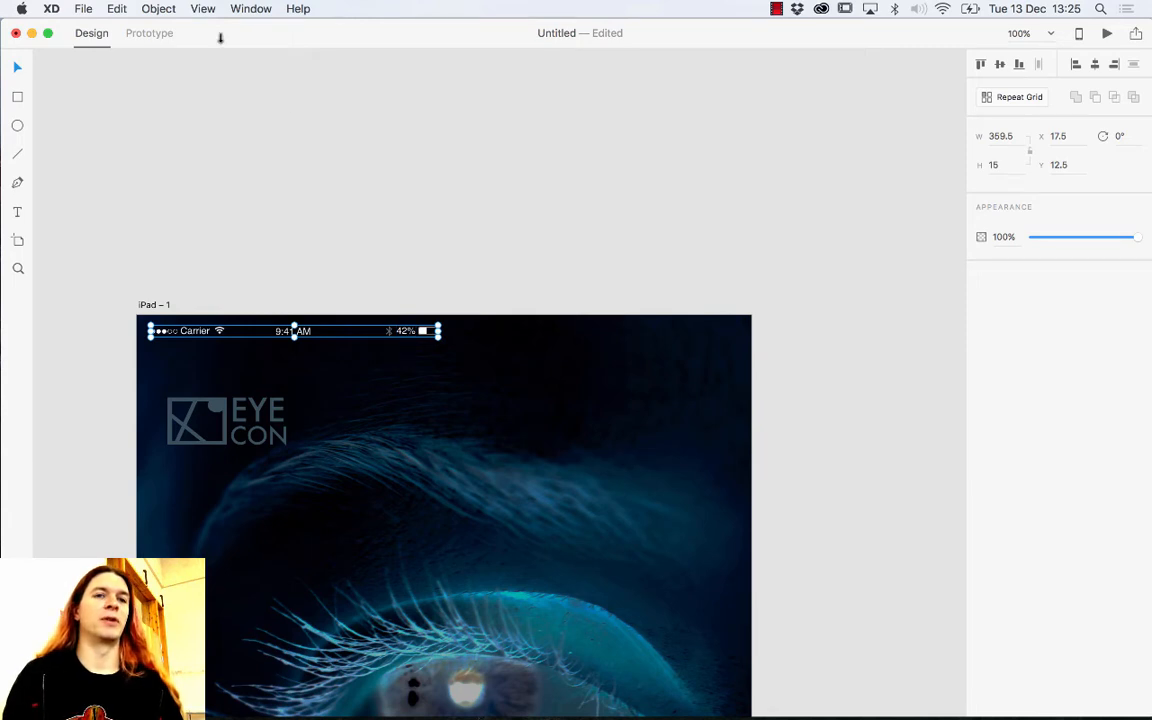
Step: Ungroup the status bar and move its Bluetooth symbol, battery percentage and battery icon to the artboard's right edge, at about X 682.5
click(158, 8)
click(185, 45)
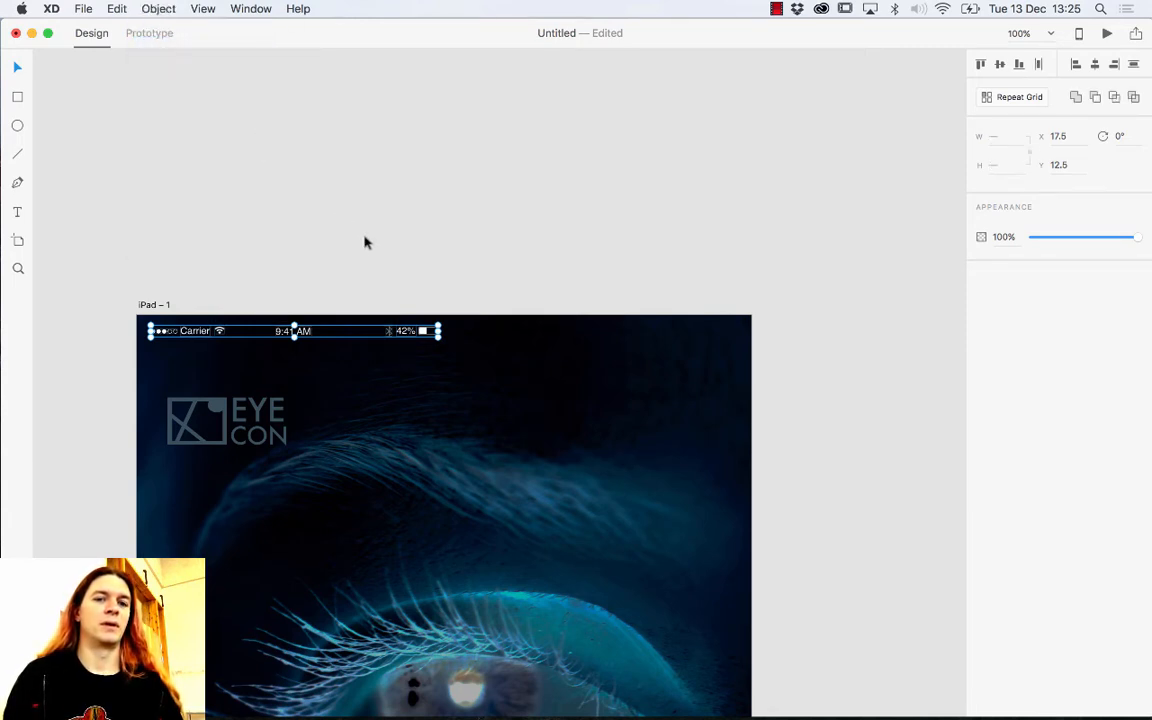
click(368, 240)
click(390, 332)
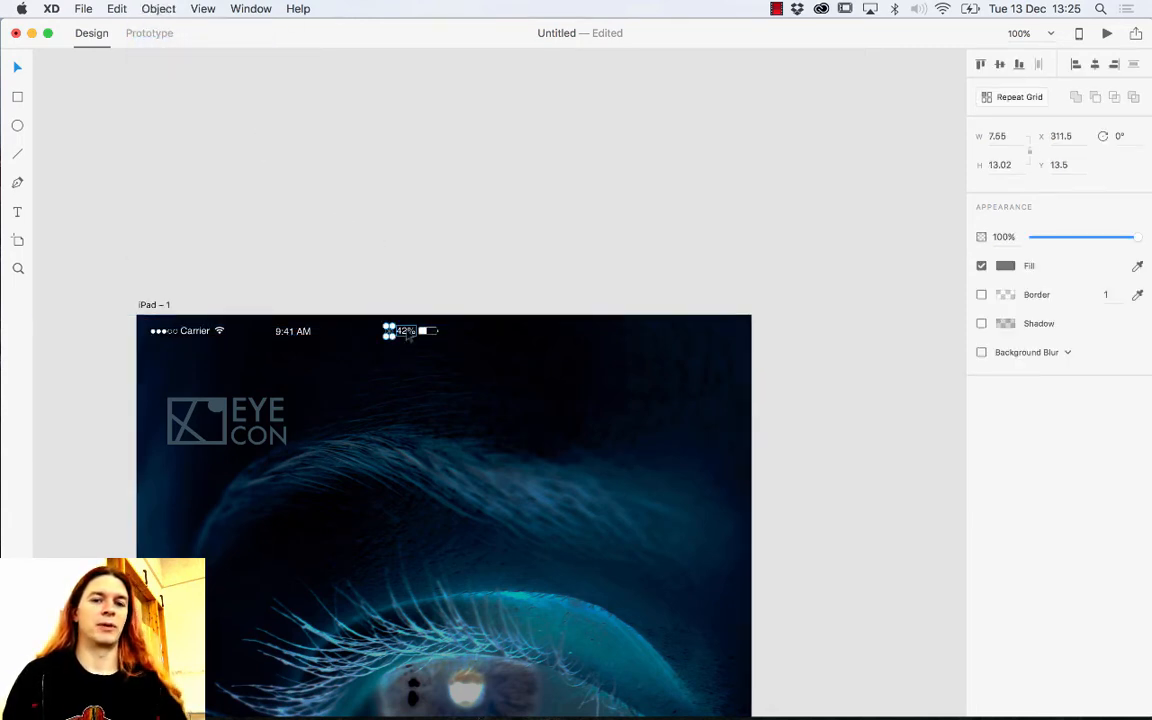
shift+click(407, 332)
key(shift+Right)
key(shift+Right)
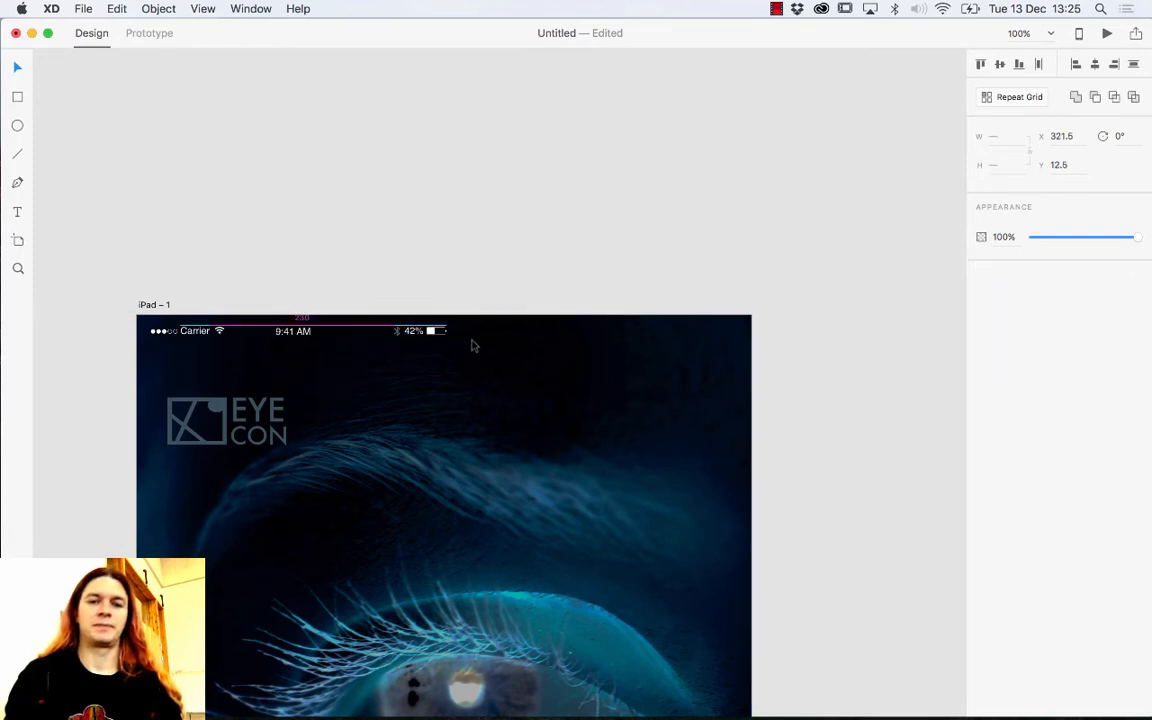
drag(447, 331, 717, 361)
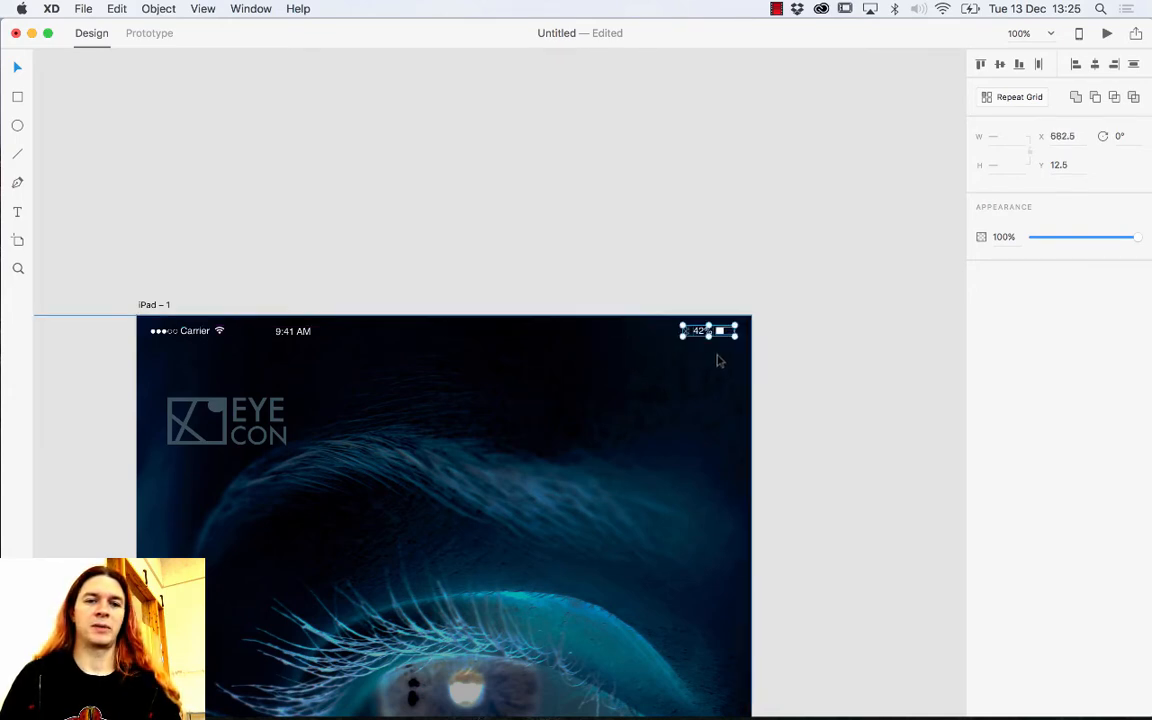
Step: Center the 9:41 AM time text horizontally on the iPad artboard at X 361.5 and deselect it
click(293, 333)
drag(303, 337, 453, 341)
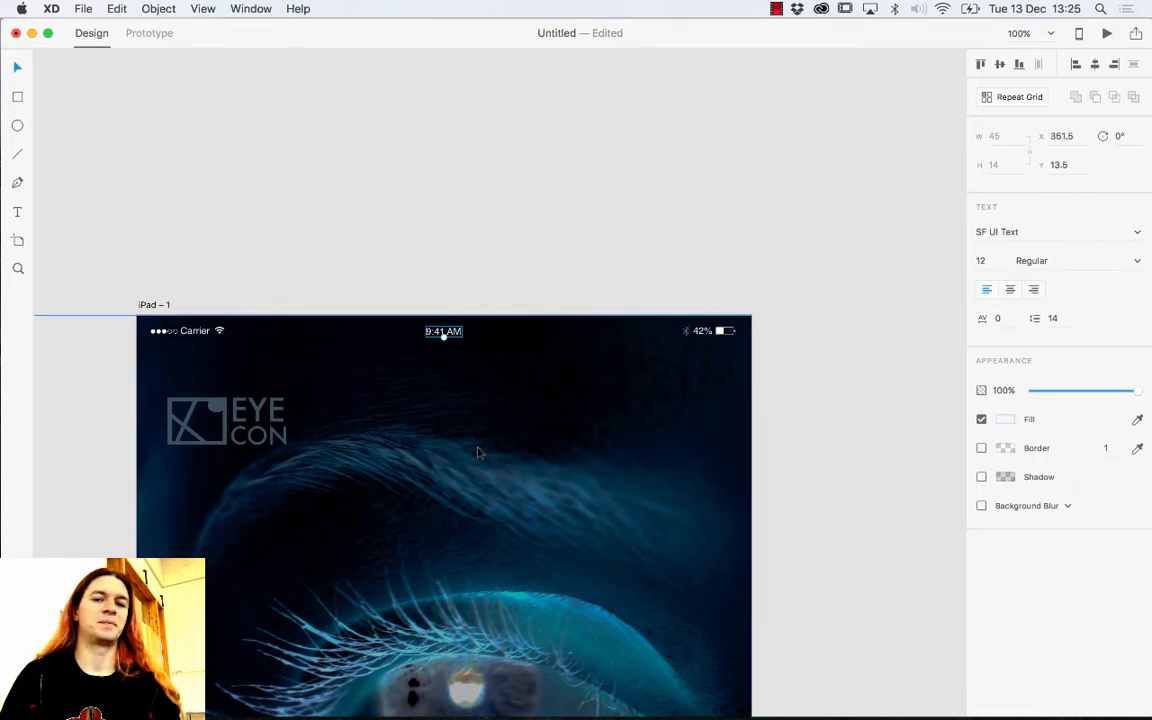
click(422, 291)
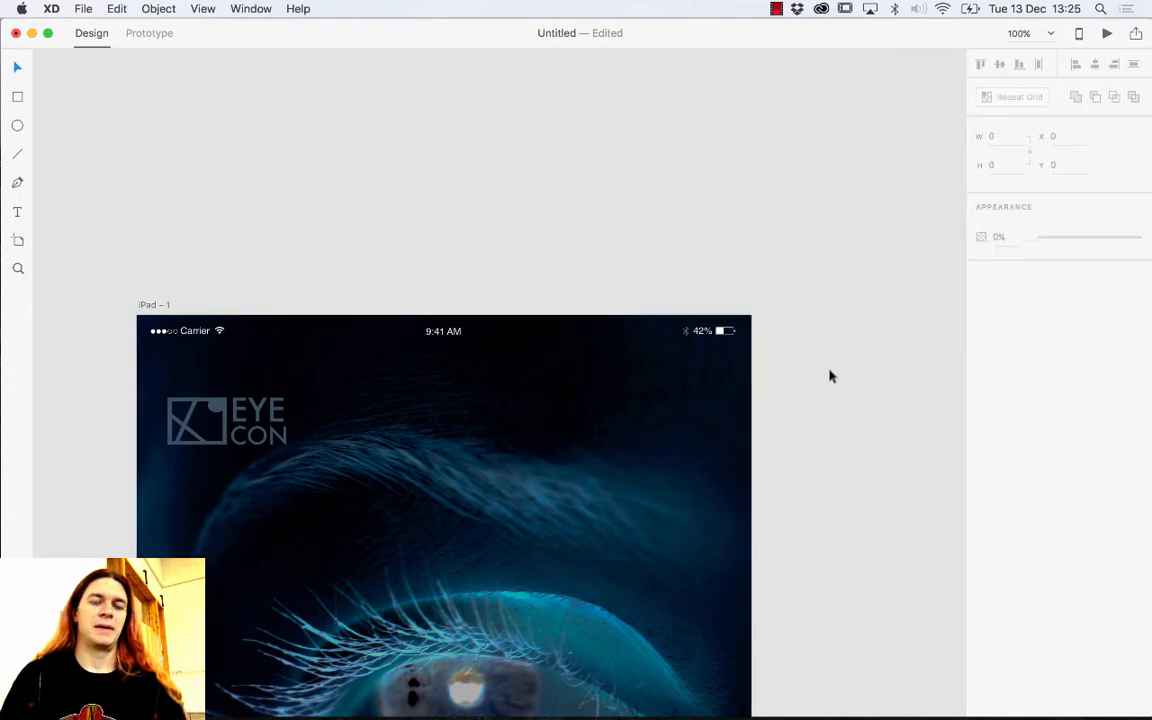
Step: Duplicate the iPad – 1 artboard alongside the original, and undo an extra third copy
key(super+minus)
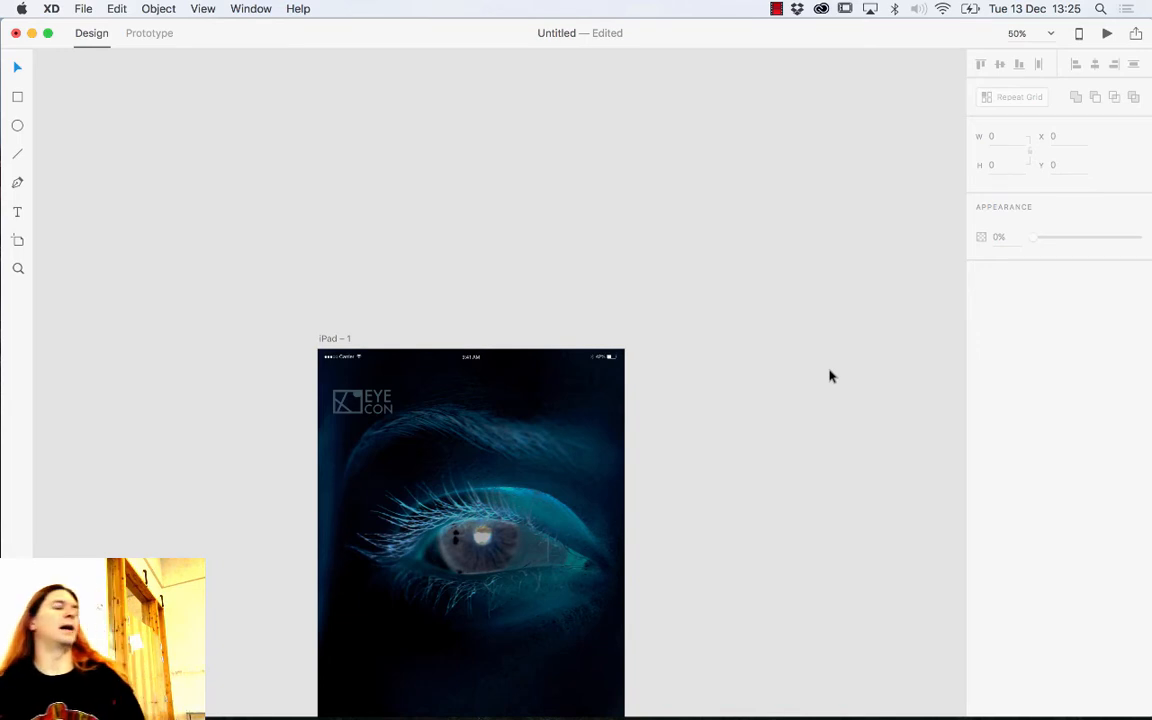
scroll(748, 427, down, 3)
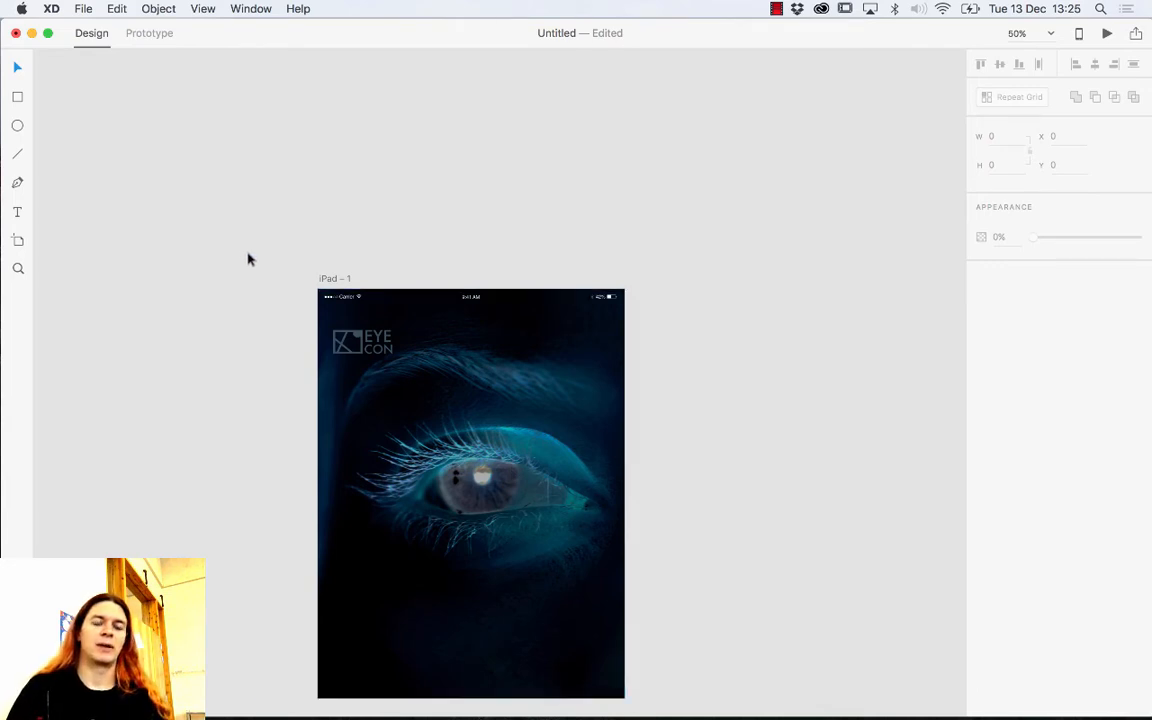
click(331, 283)
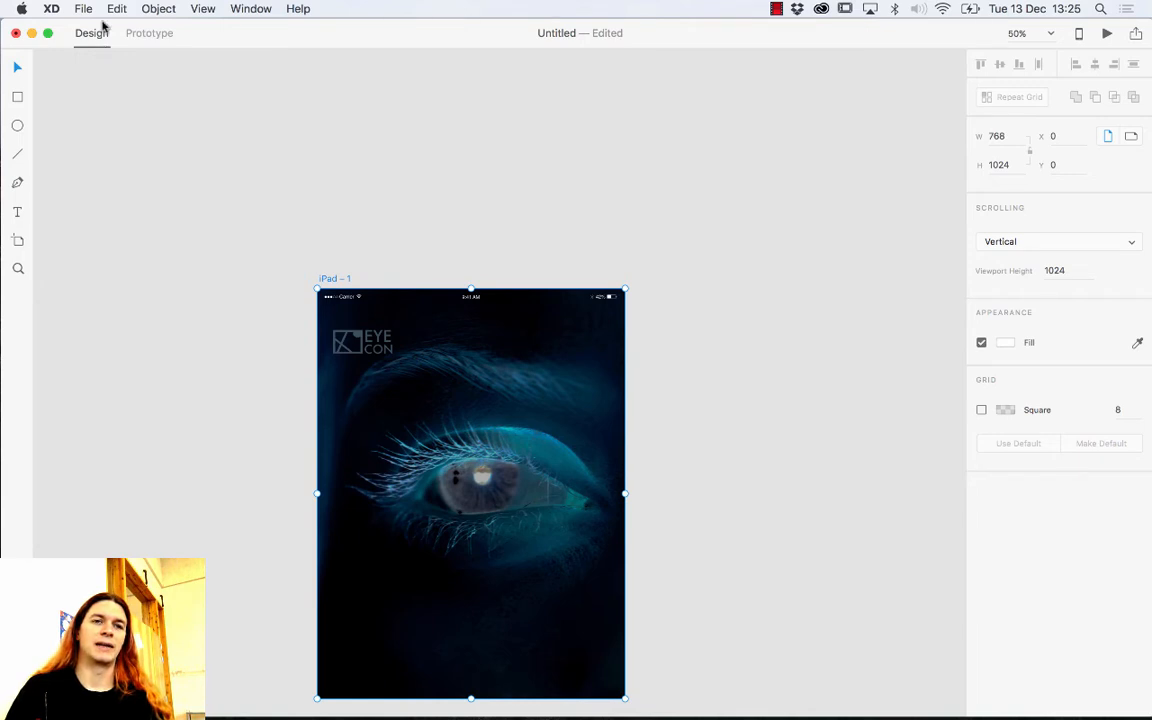
click(116, 9)
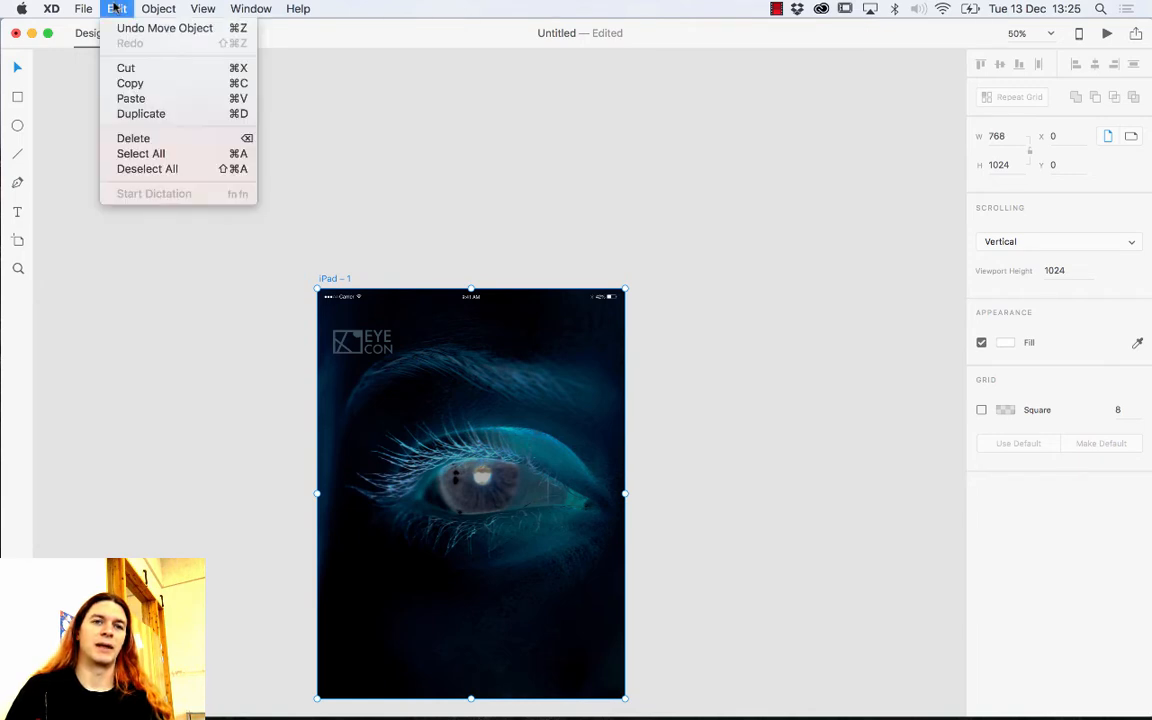
click(125, 114)
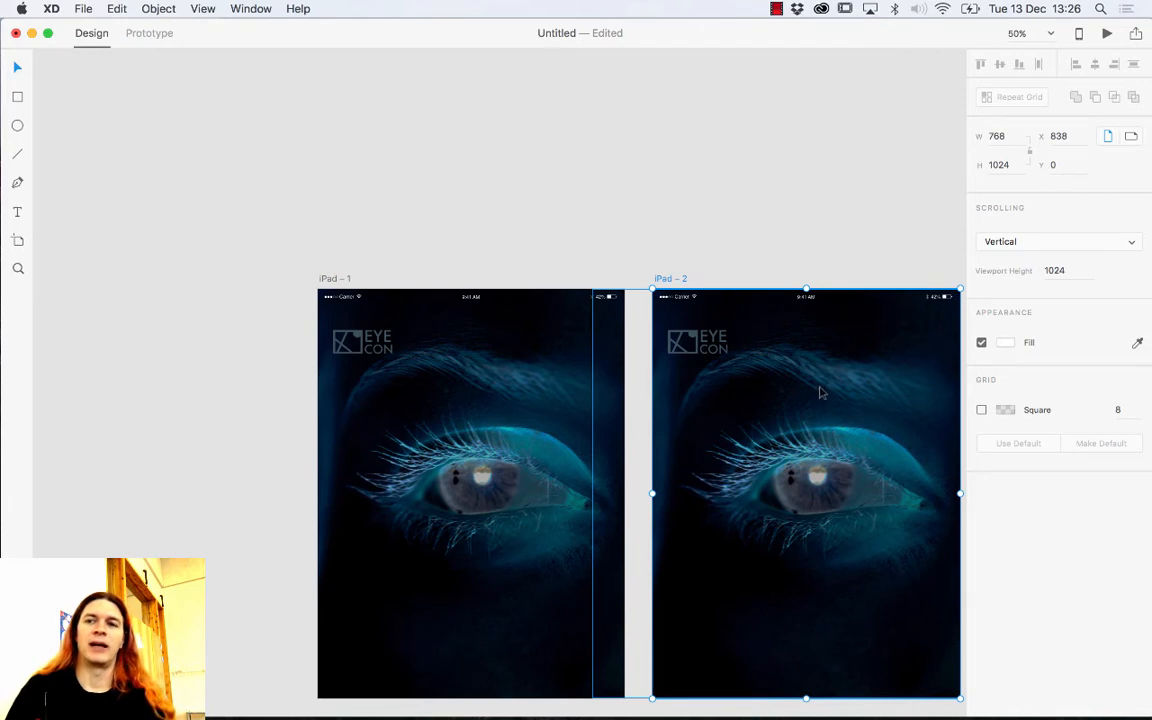
drag(810, 383, 651, 339)
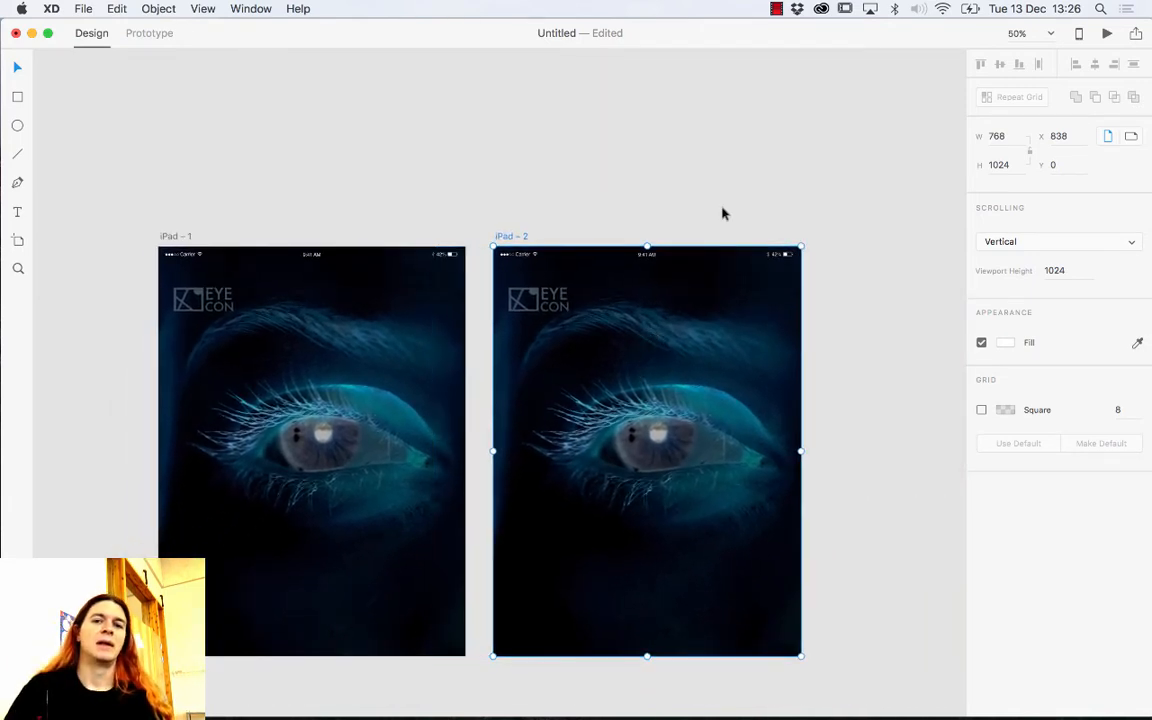
key(super+d)
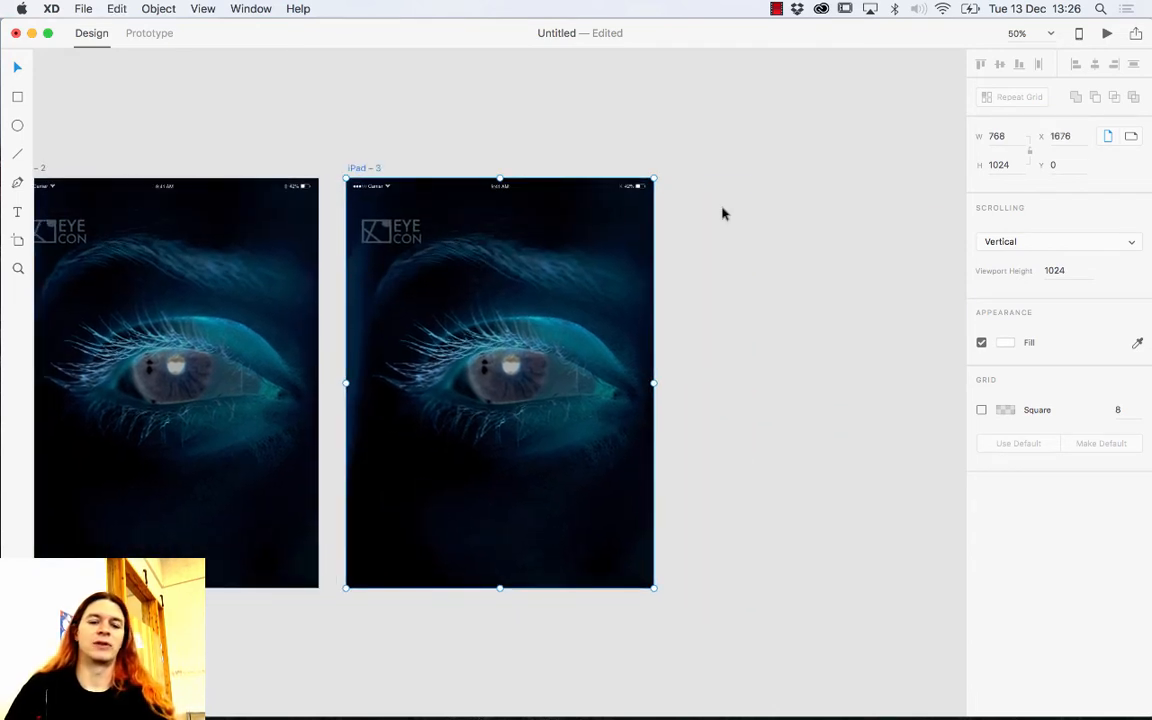
key(super+z)
Step: Draw a white rectangle about 686 × 178 across the eye on the iPad – 1 artboard, at about X 38, Y 289
drag(283, 221, 671, 274)
drag(408, 267, 525, 234)
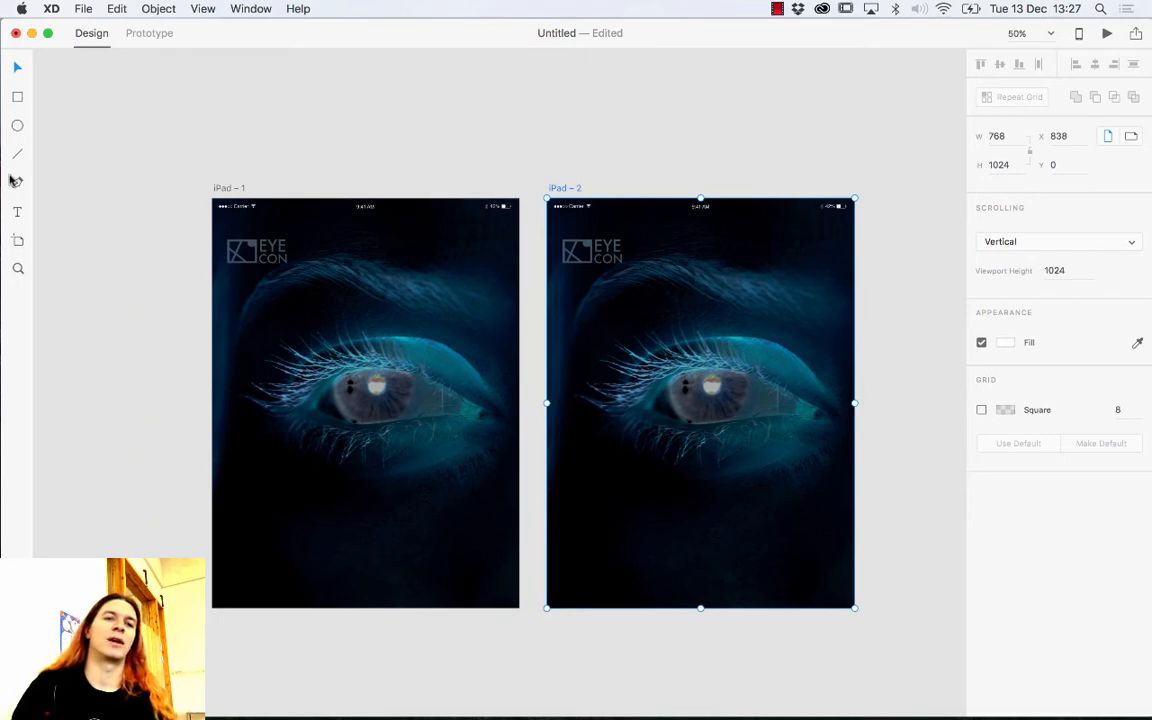
click(19, 97)
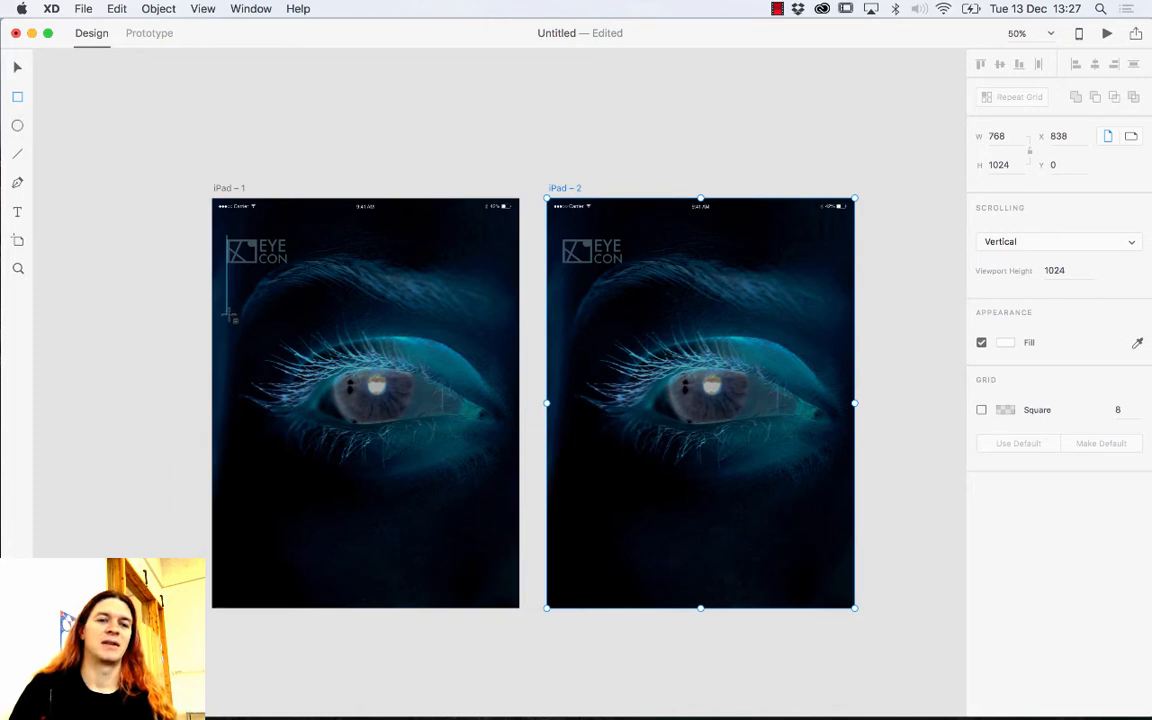
mouse_move(228, 314)
mouse_down()
mouse_move(285, 339)
mouse_move(501, 385)
mouse_up()
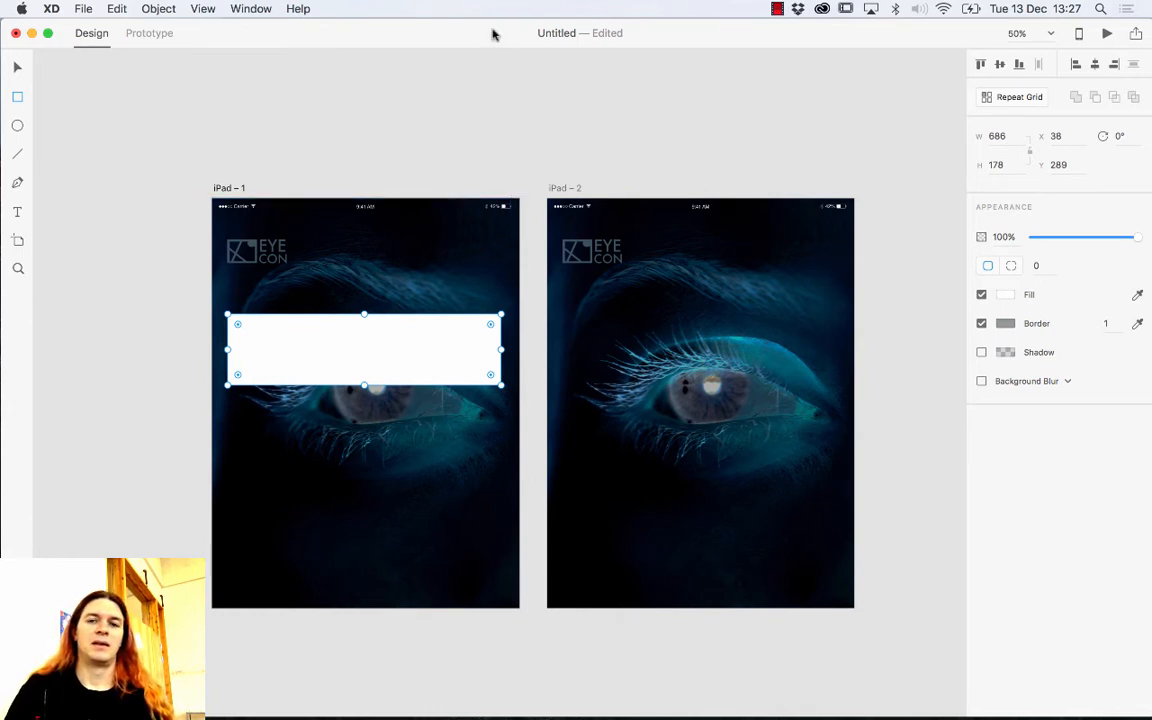
Step: Switch to Finder and open the Repeat_Grid folder inside Image_resources
mouse_move(490, 718)
click(72, 699)
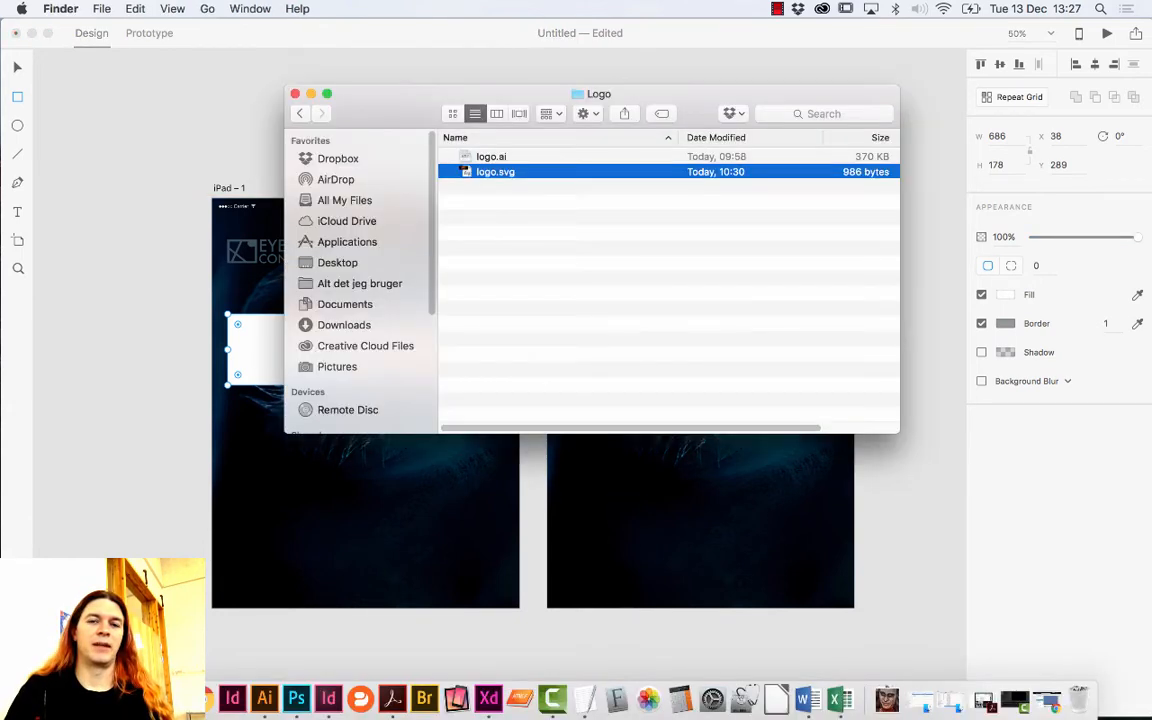
drag(408, 110, 543, 228)
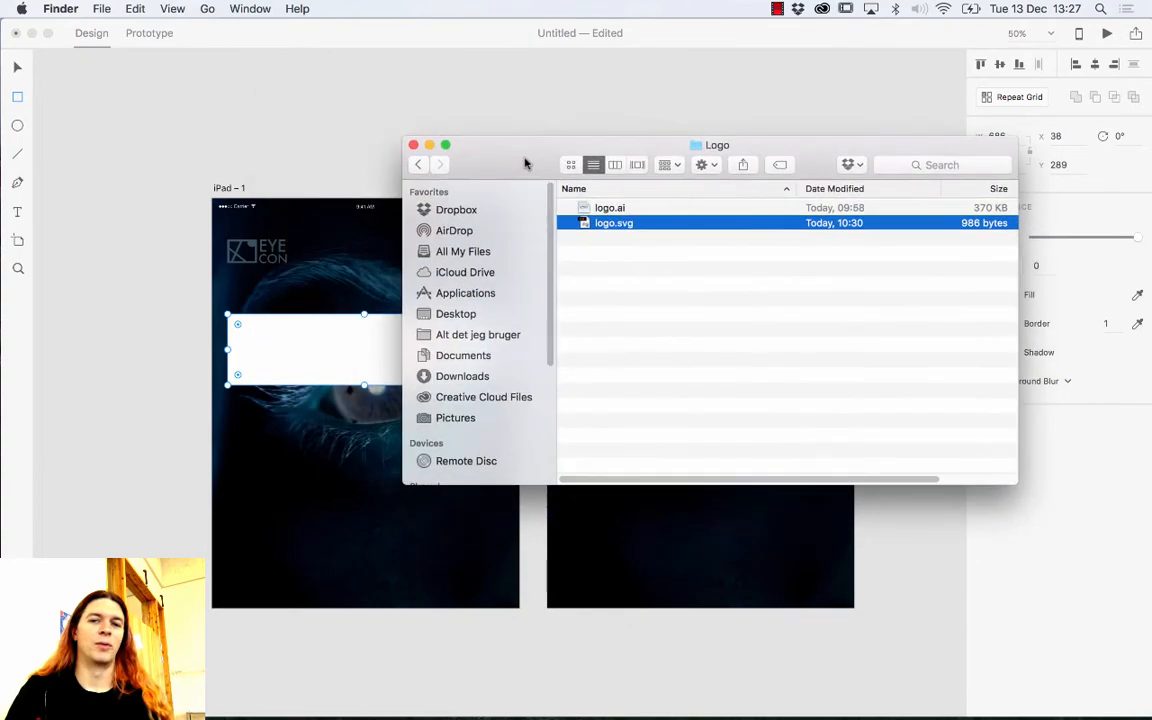
click(307, 44)
mouse_move(307, 44)
mouse_down()
mouse_move(278, 478)
mouse_move(327, 121)
mouse_move(288, 32)
mouse_move(300, 22)
mouse_up()
click(72, 699)
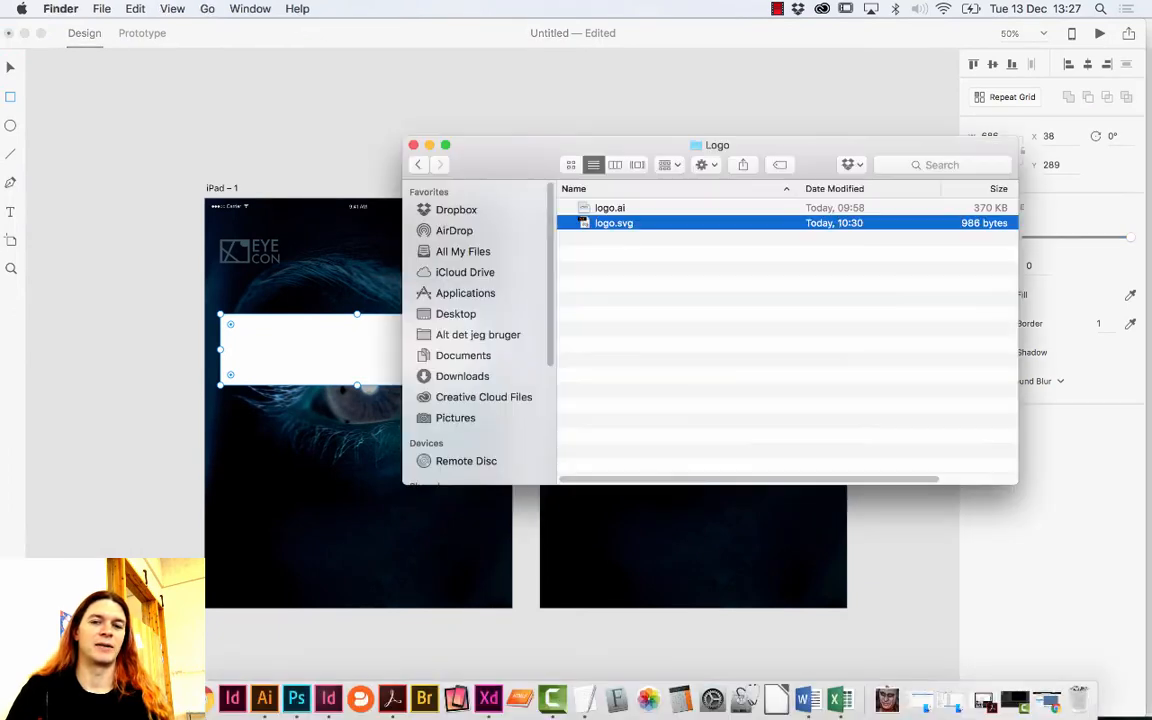
click(418, 164)
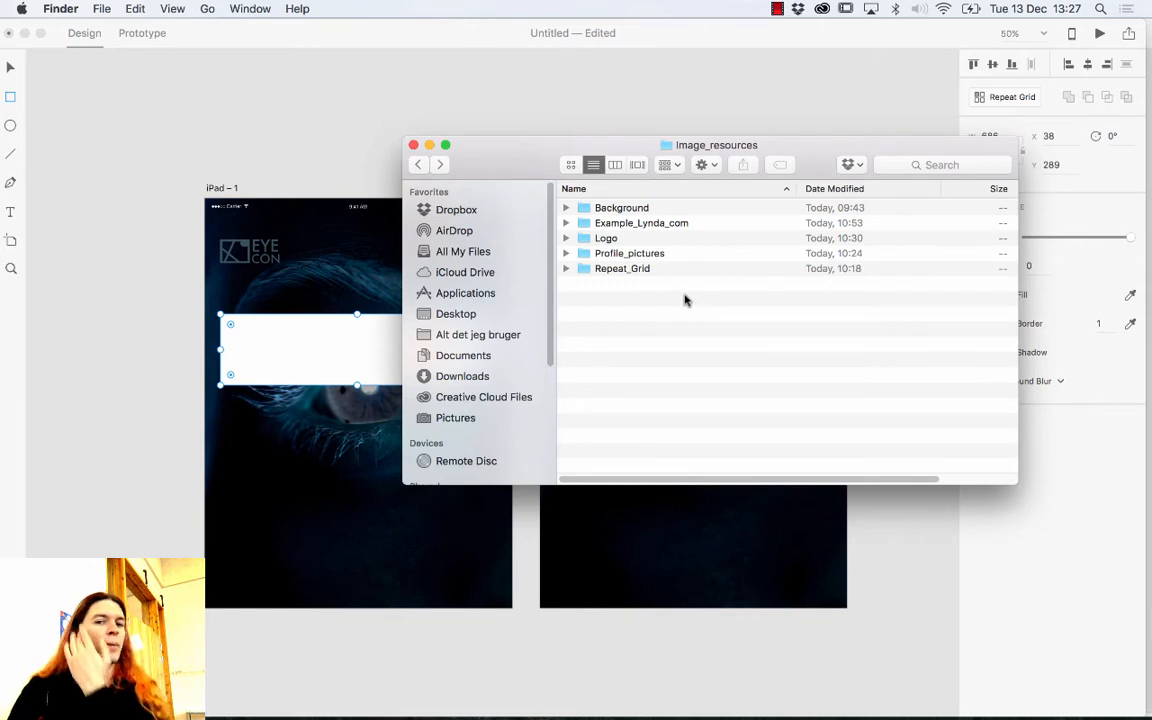
double_click(627, 268)
click(419, 164)
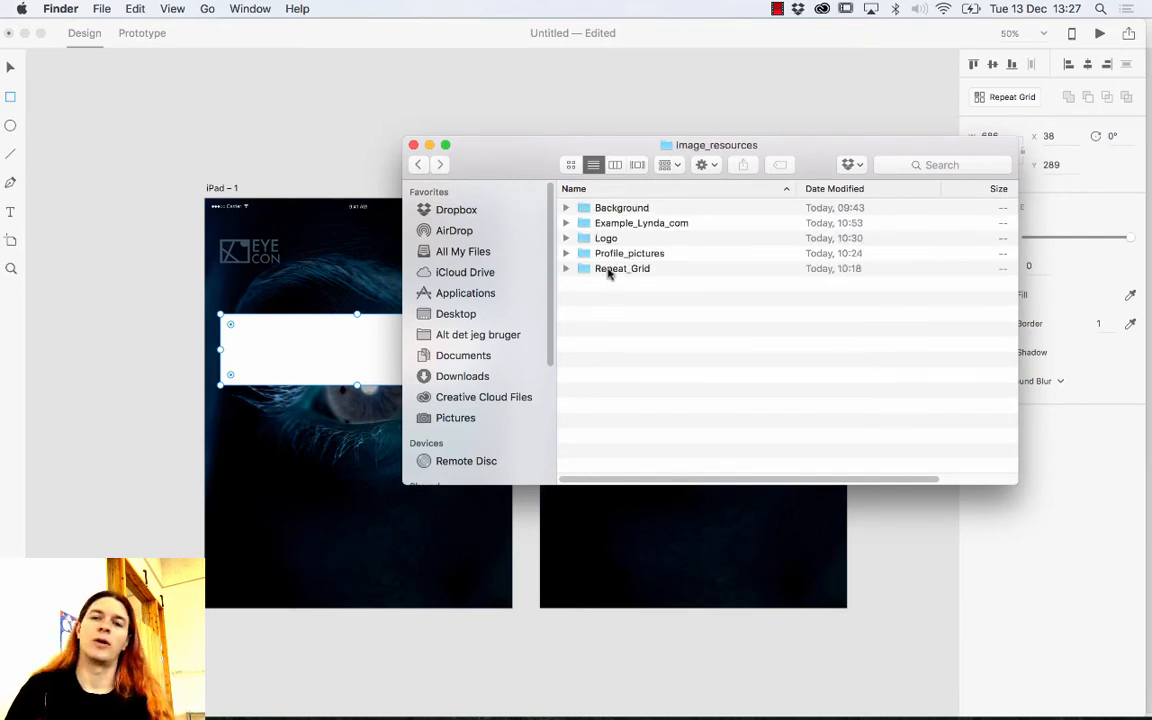
double_click(609, 271)
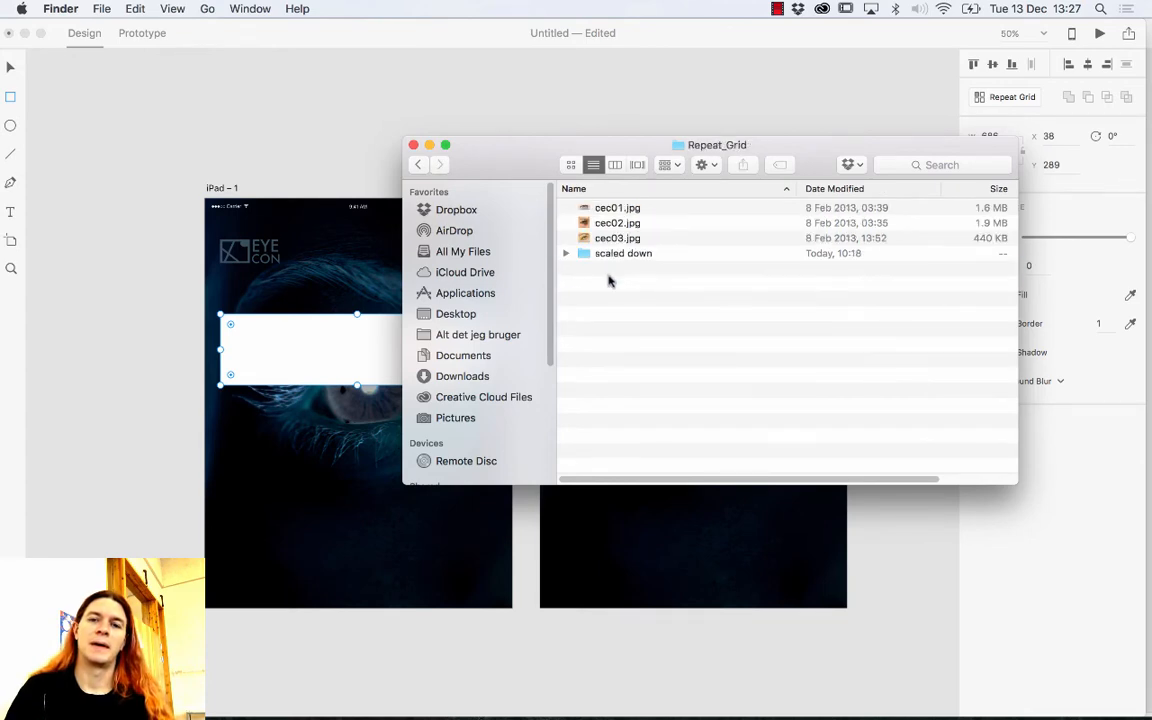
Step: Fill the white rectangle on the iPad – 1 artboard with the image cec01.jpg from the Repeat_Grid folder
click(611, 209)
drag(537, 162, 693, 122)
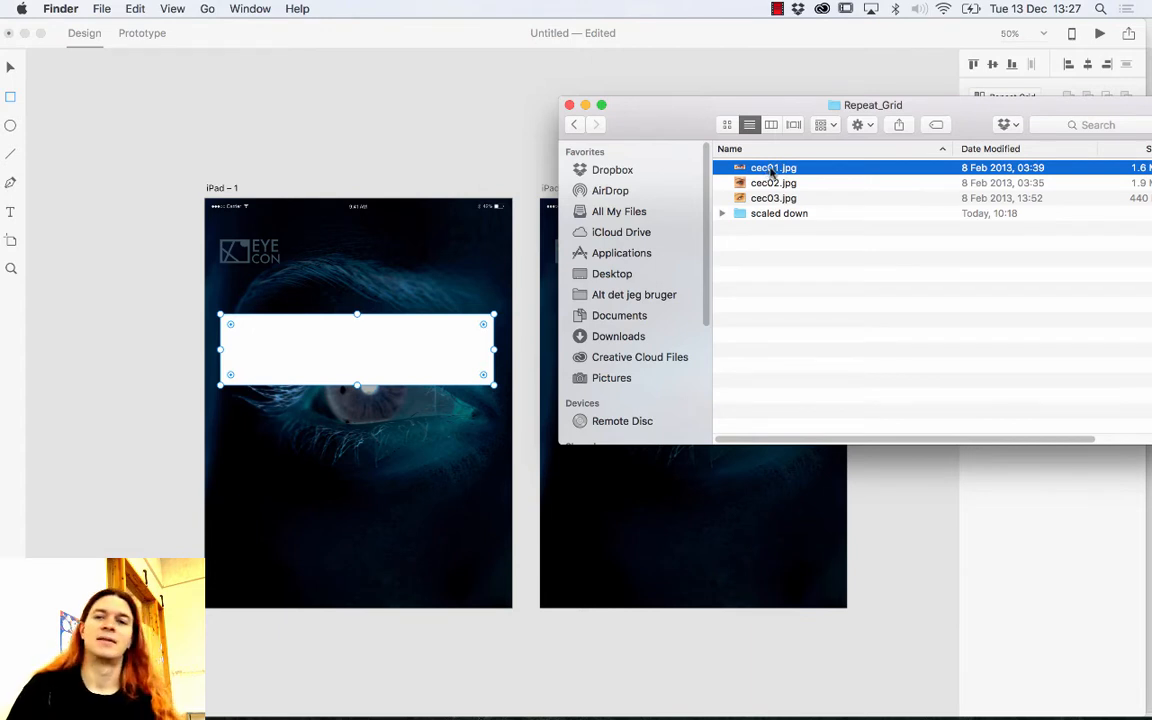
drag(765, 180, 300, 350)
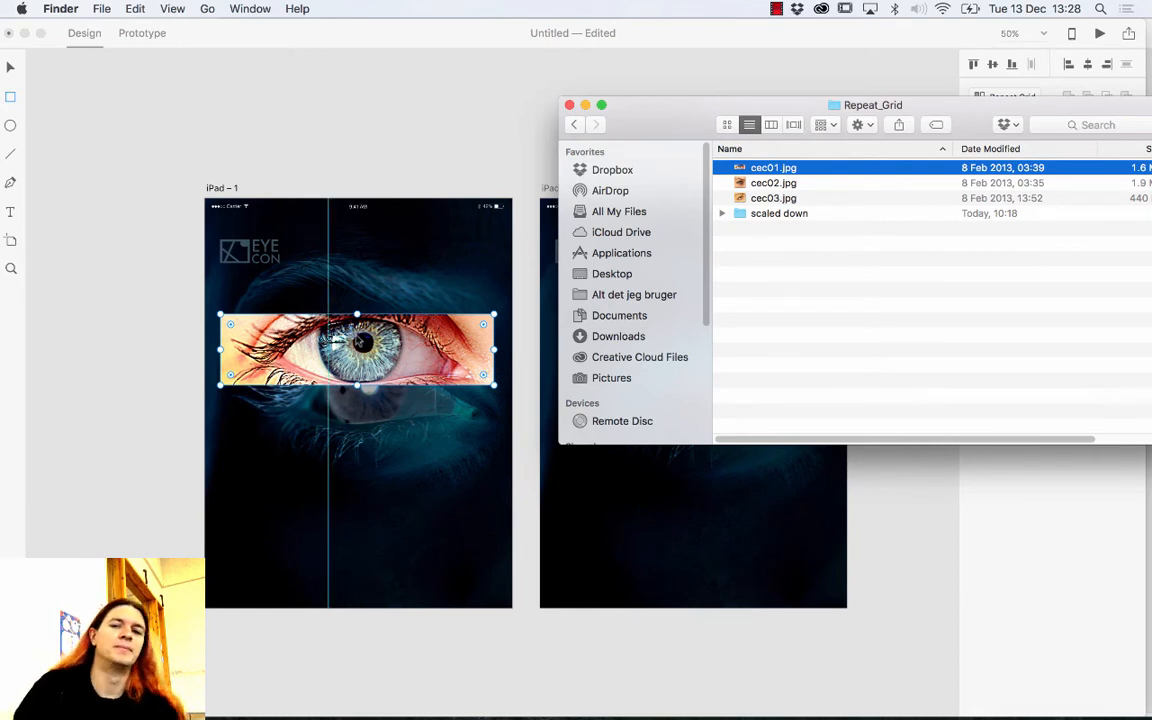
drag(659, 140, 805, 187)
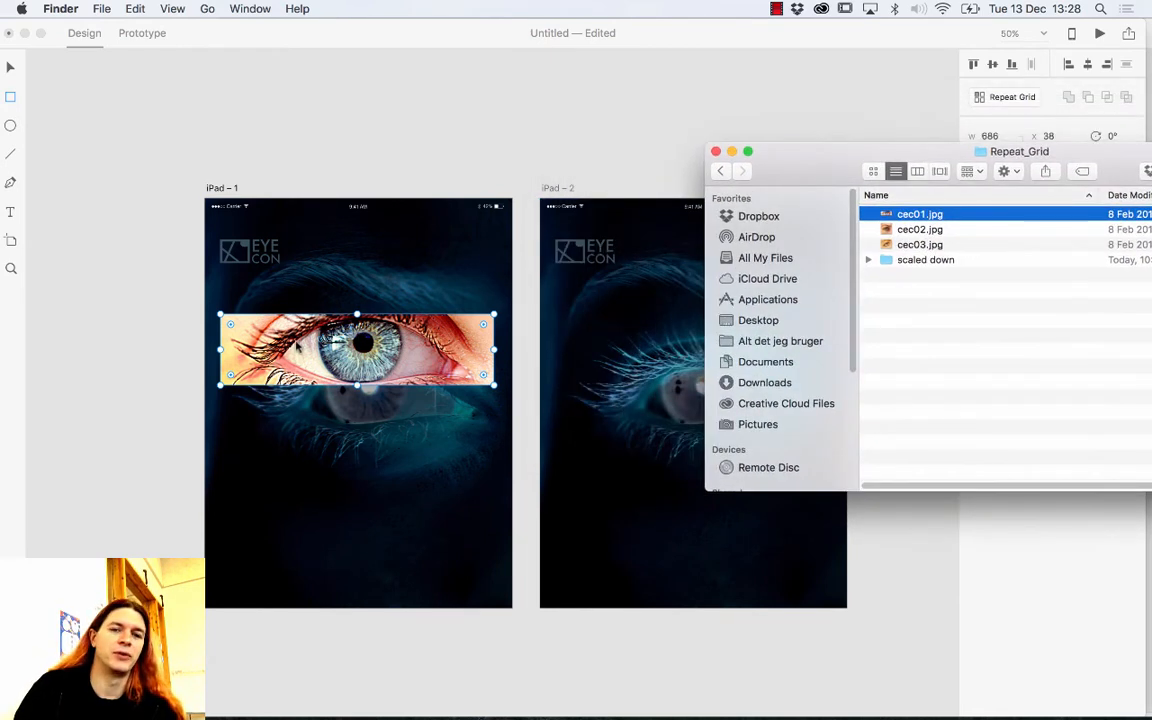
click(8, 80)
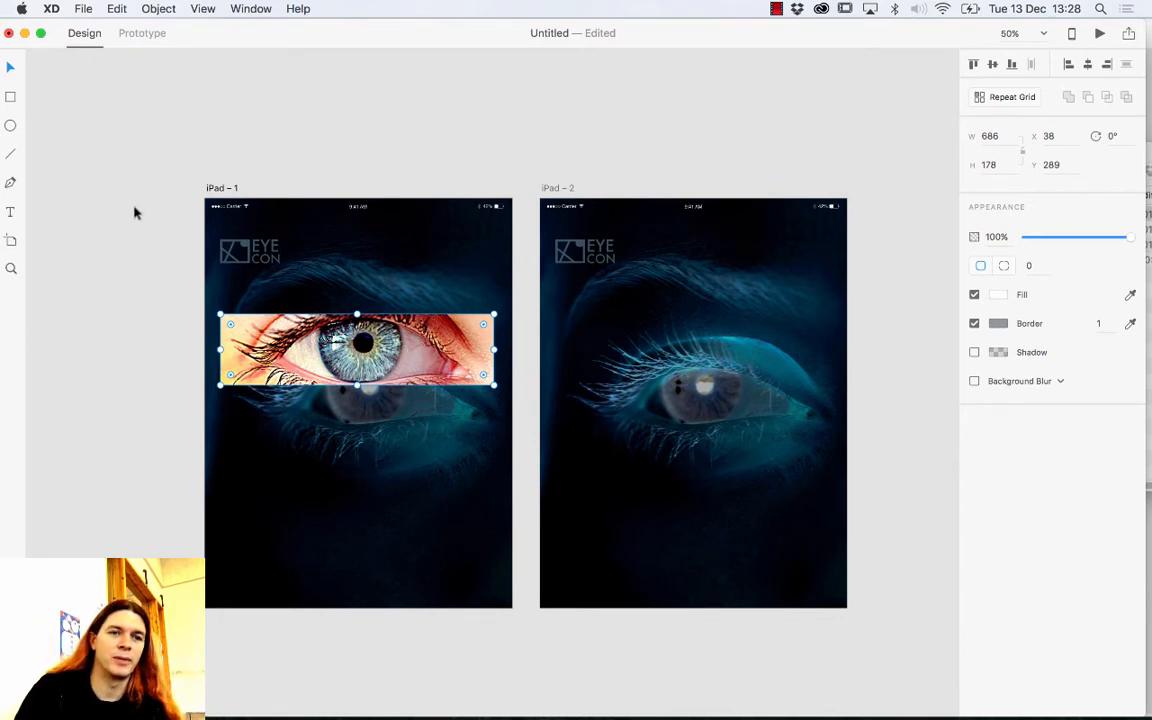
Step: Add the text "Sequence 1" over the eye image on iPad – 1 and set its font size to 40
click(11, 211)
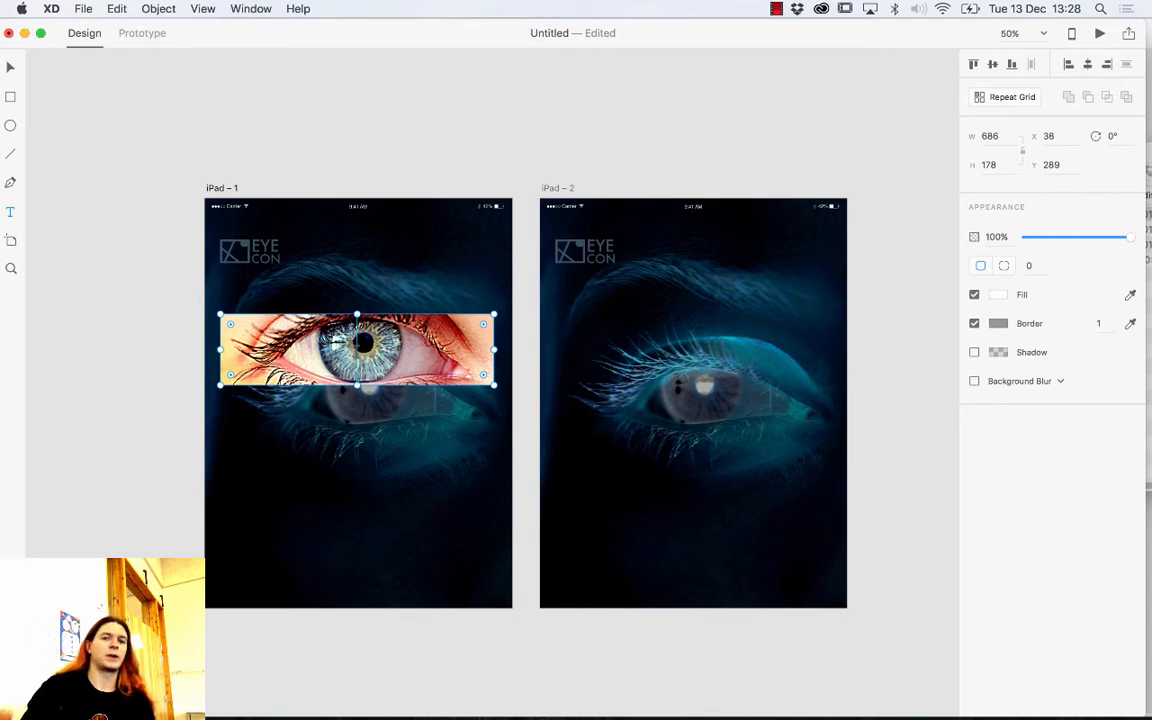
click(11, 214)
click(336, 350)
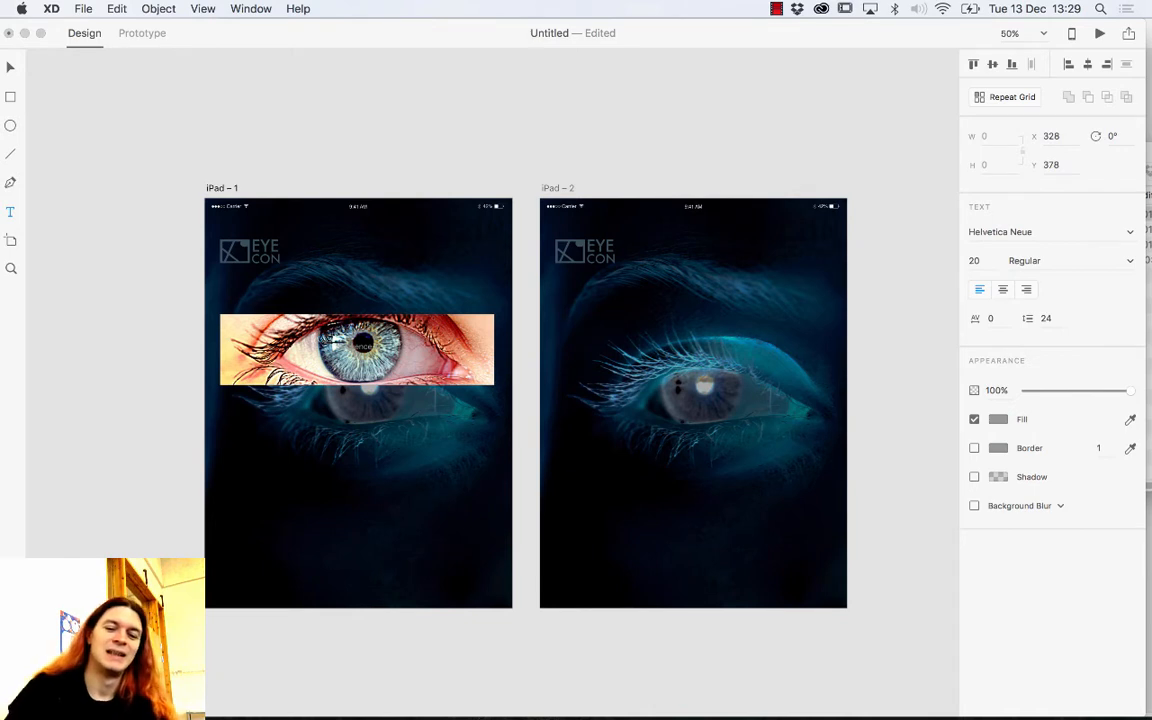
key(super+a)
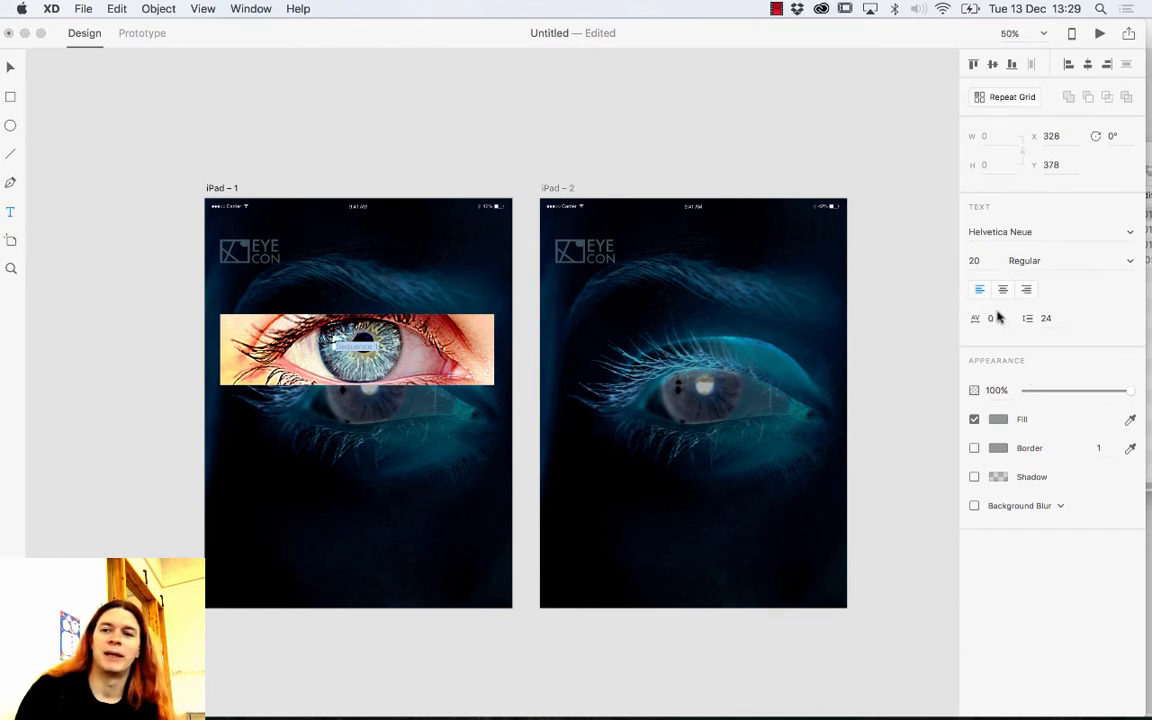
click(990, 260)
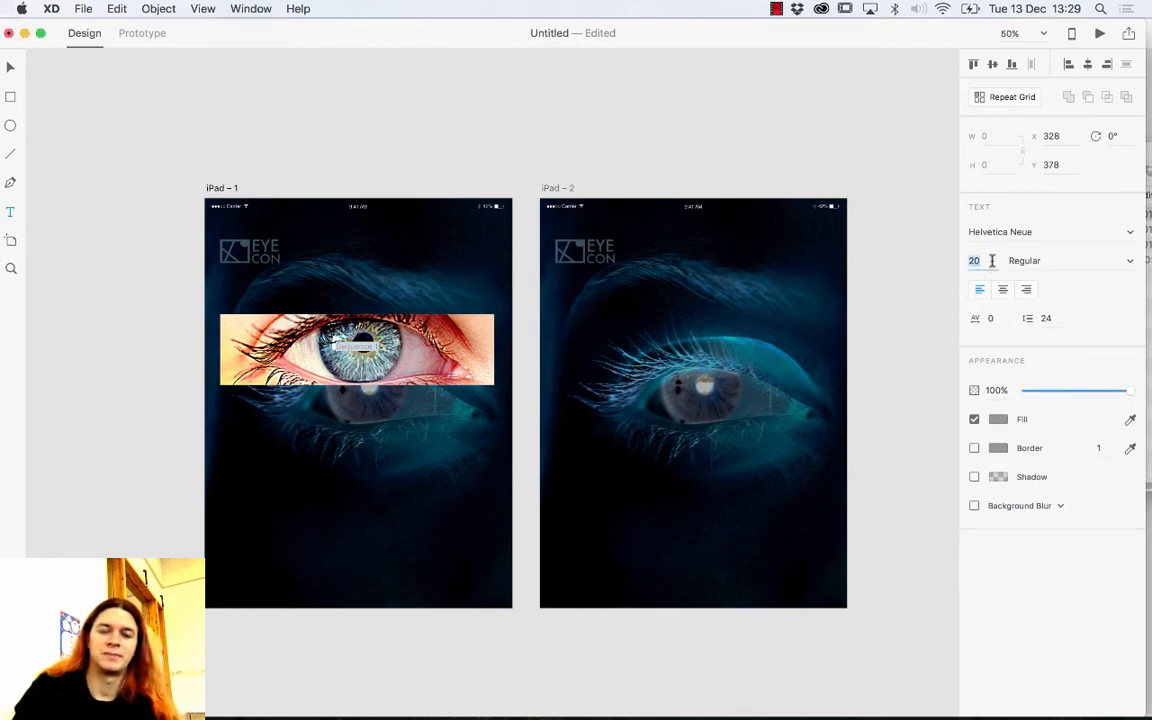
text(40)
key(Return)
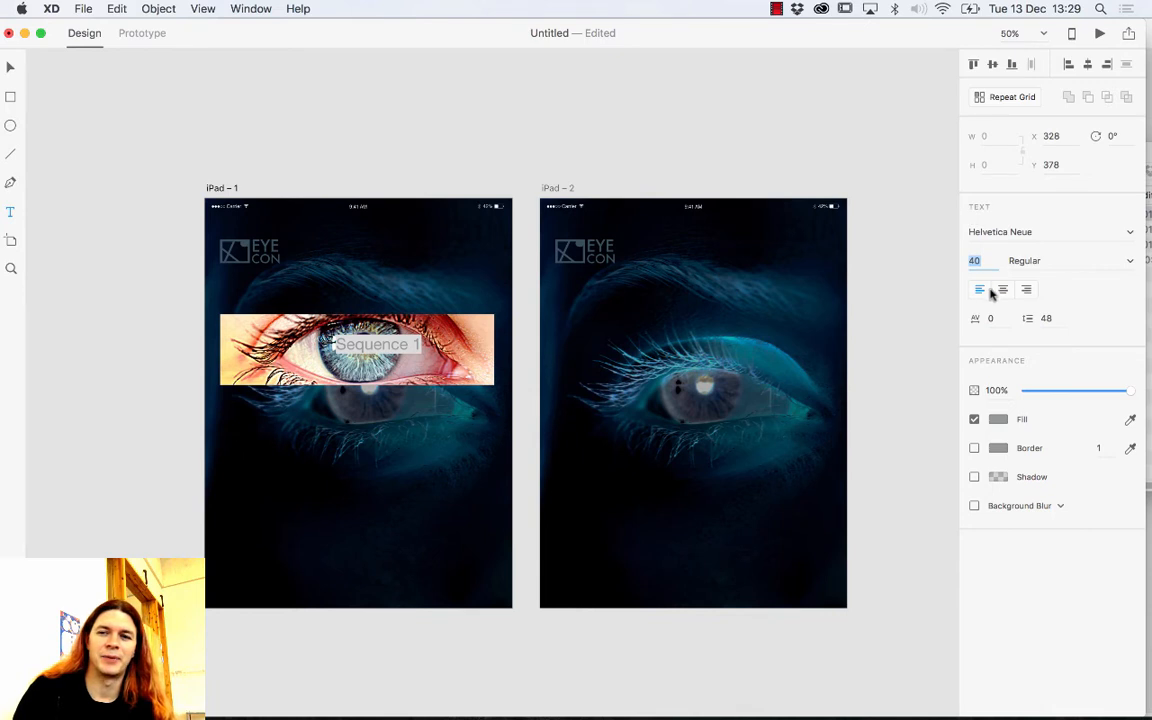
Step: Color the Sequence 1 text white (#FFFFFF) and move it to the image's lower-right corner, at about X 494, Y 404
click(998, 422)
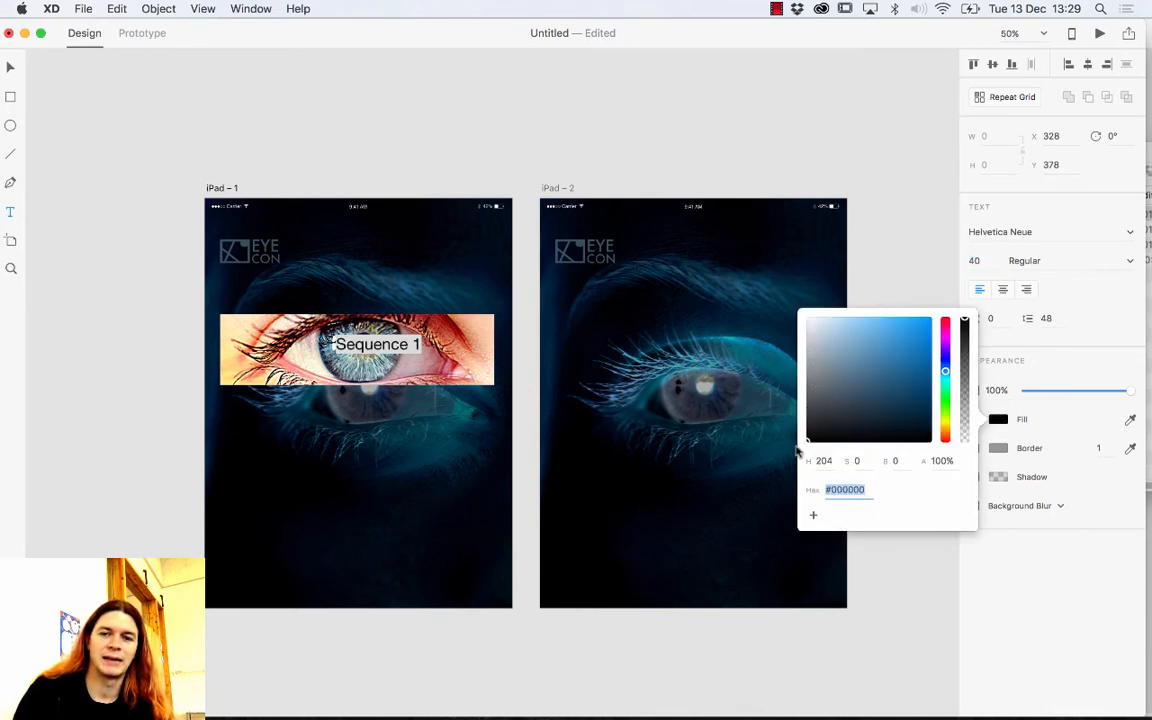
drag(812, 432, 798, 322)
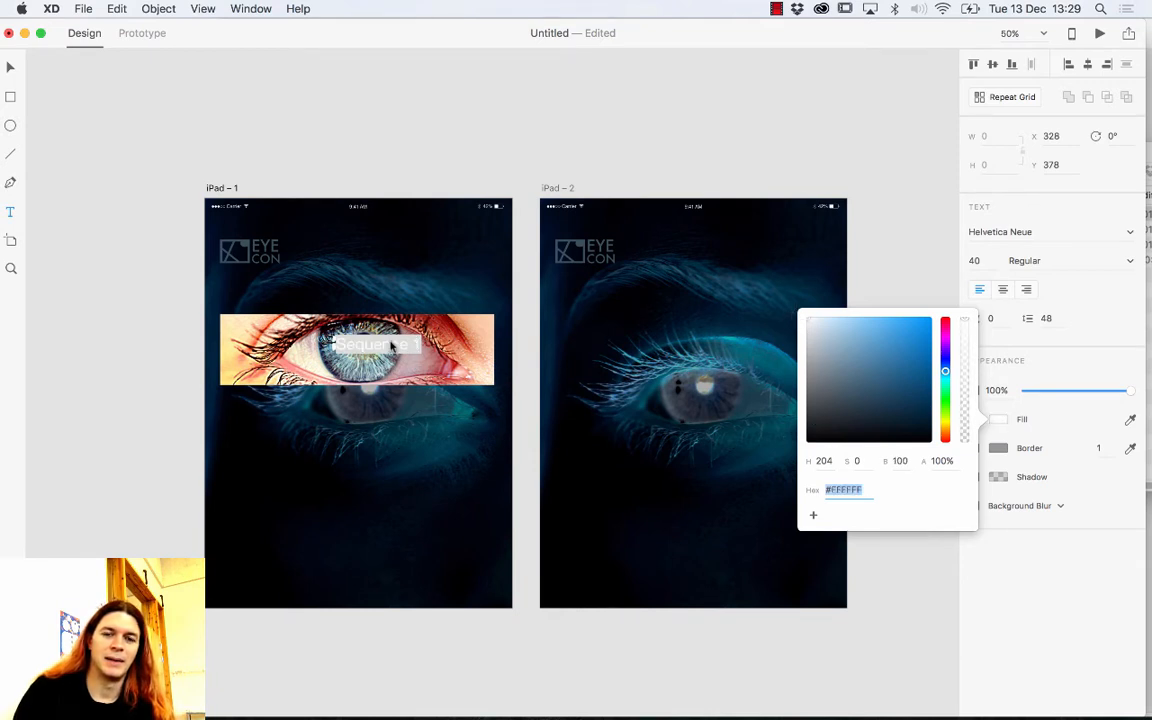
click(392, 343)
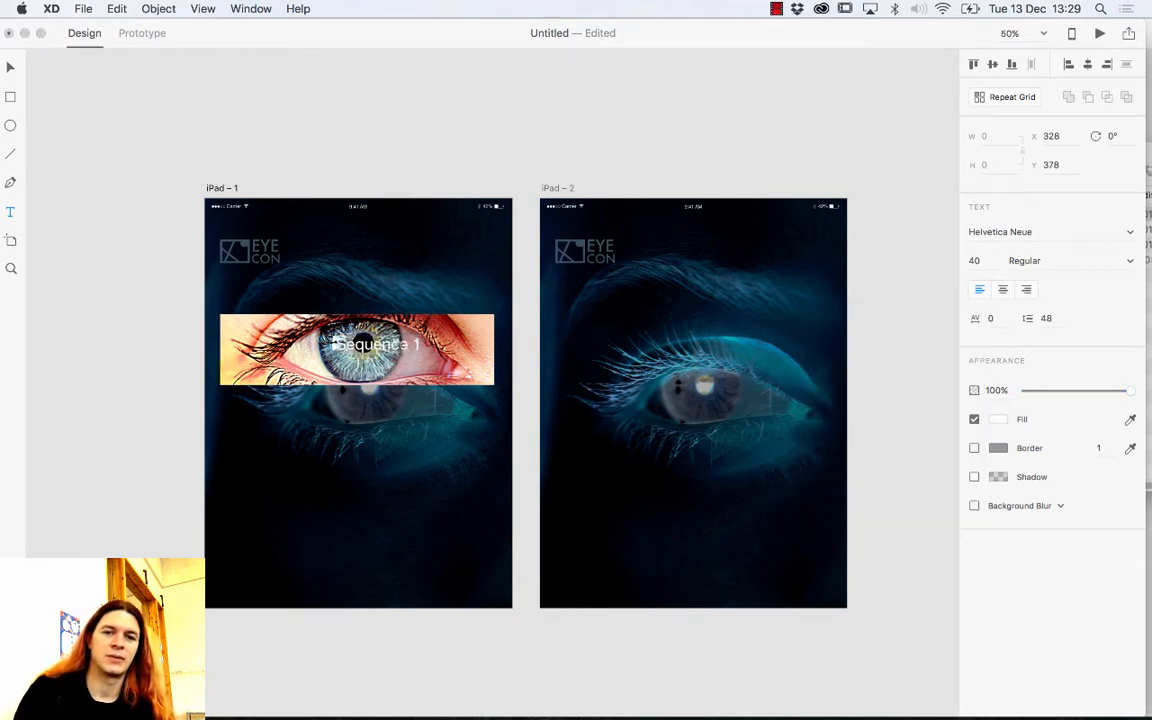
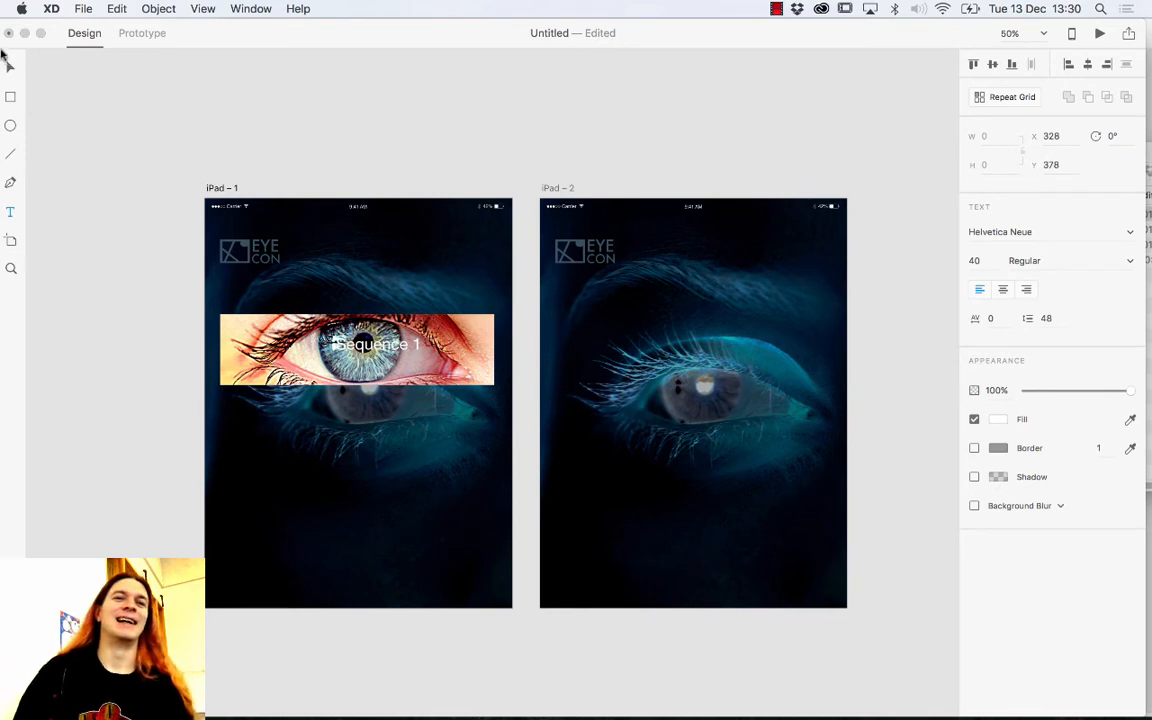
click(10, 66)
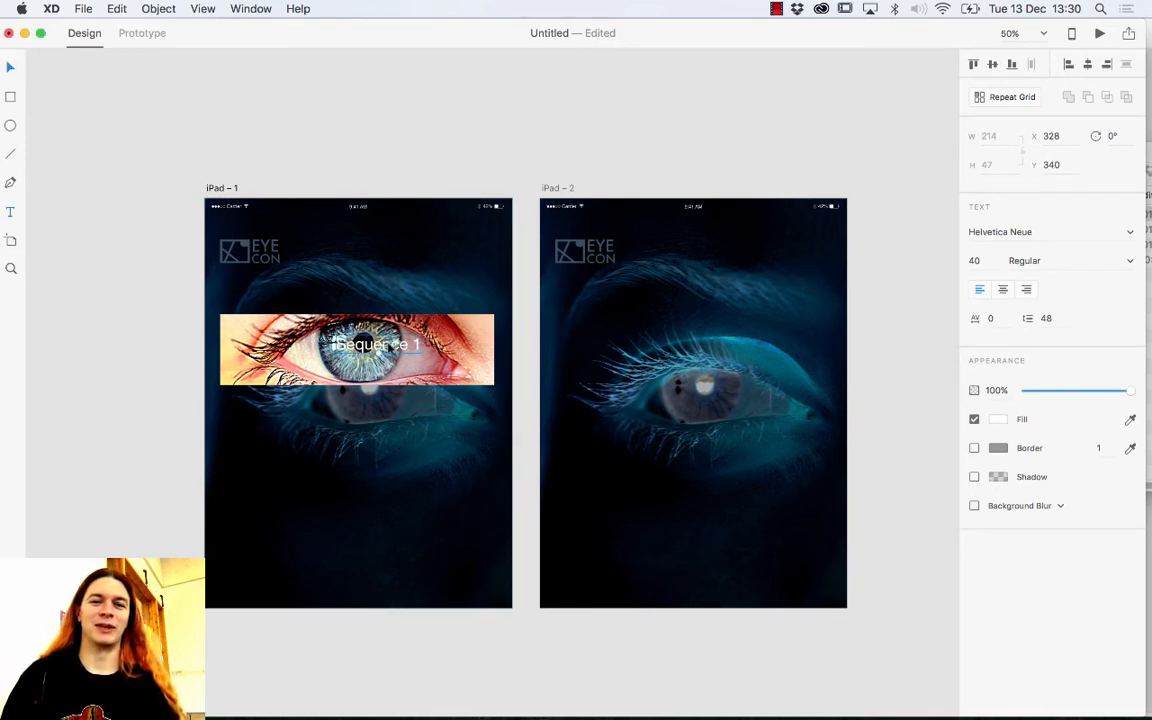
drag(392, 345, 446, 372)
Step: Change the Sequence 1 text's font to Futura, keeping the Medium style
double_click(446, 371)
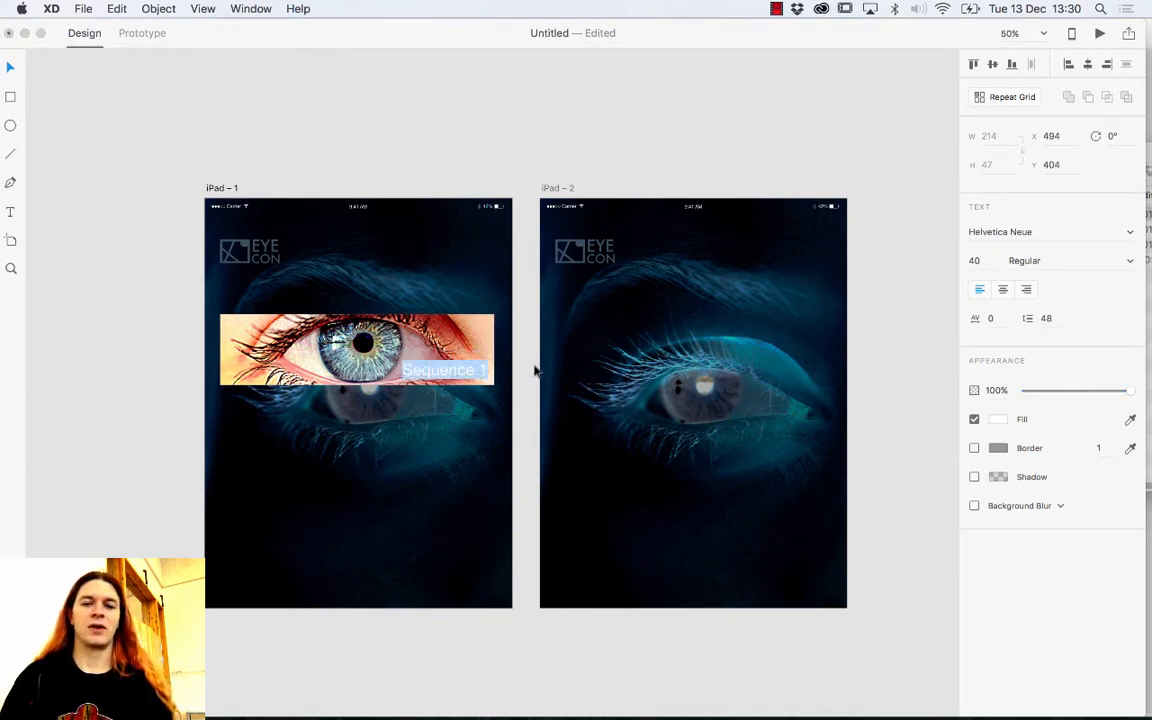
click(1035, 231)
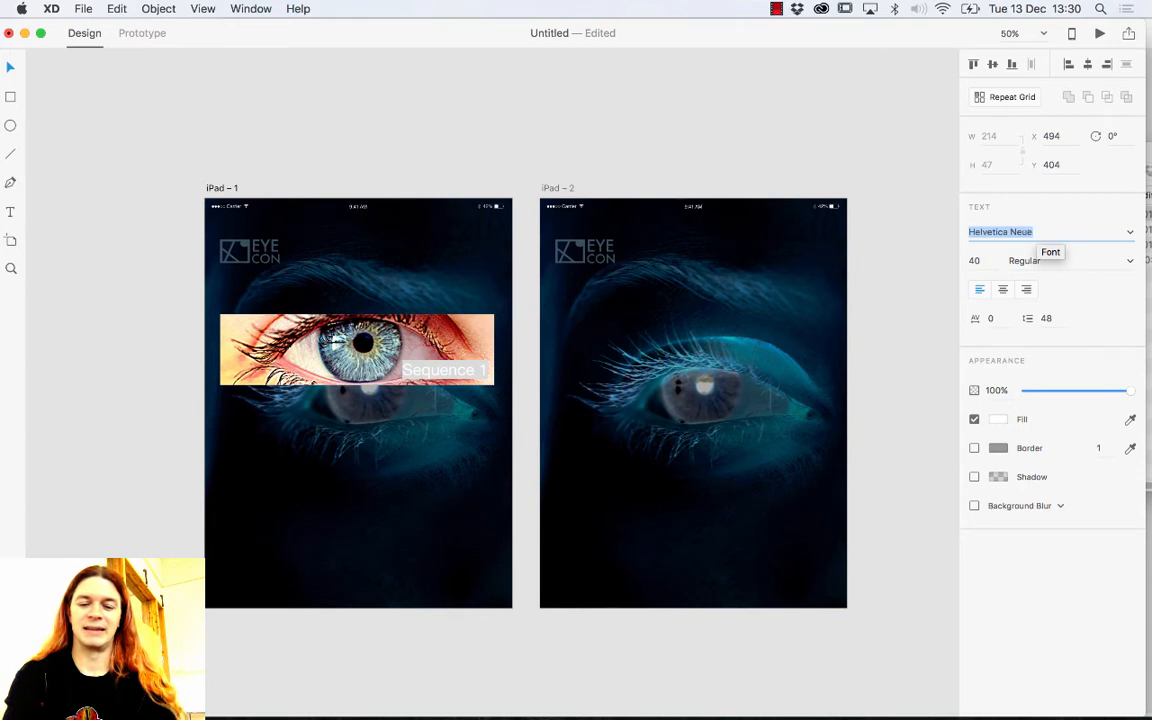
text(Futura)
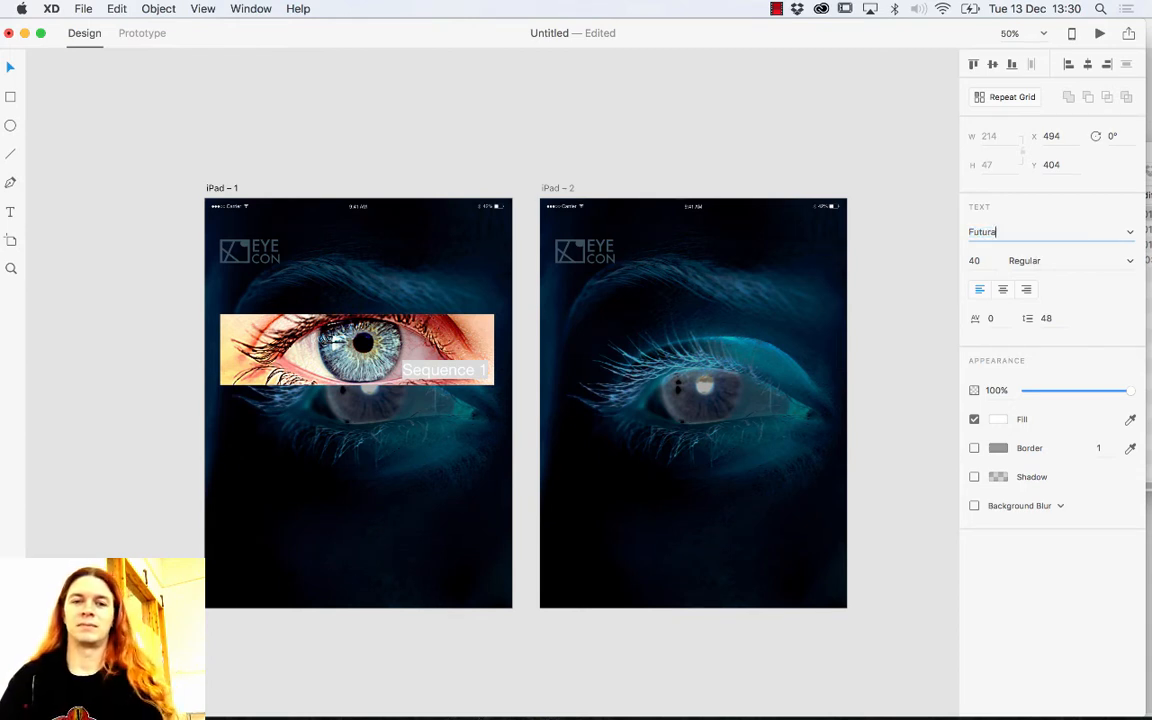
key(Return)
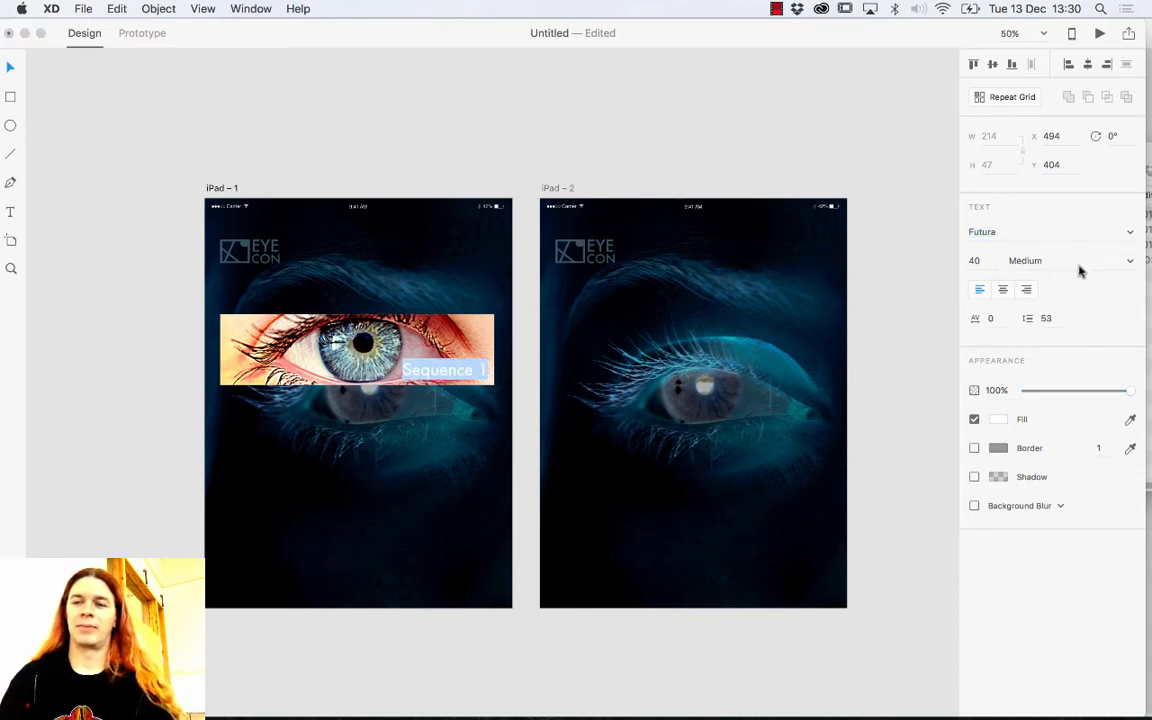
click(1128, 261)
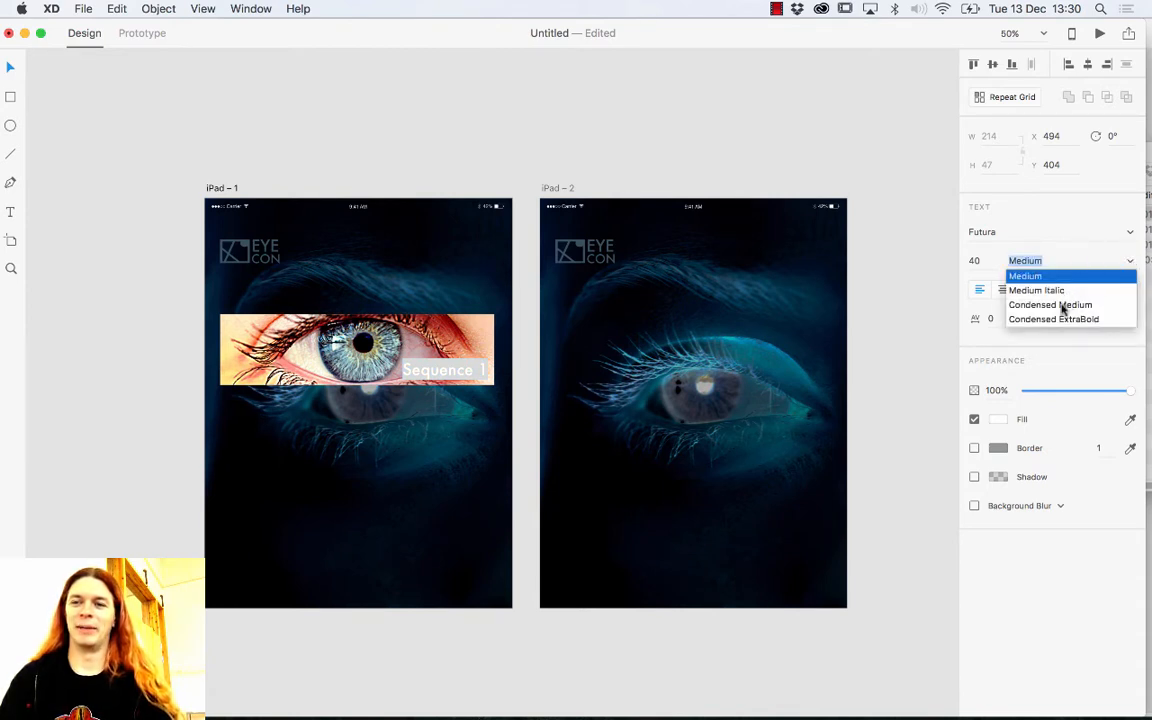
click(1063, 224)
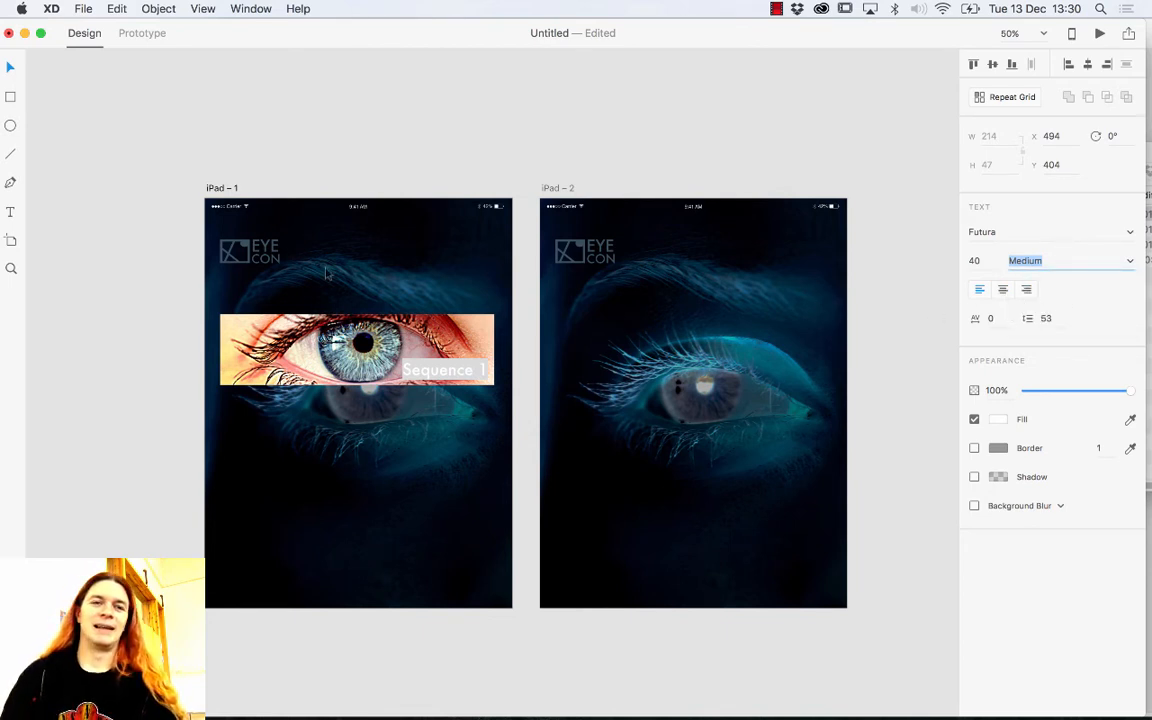
click(12, 70)
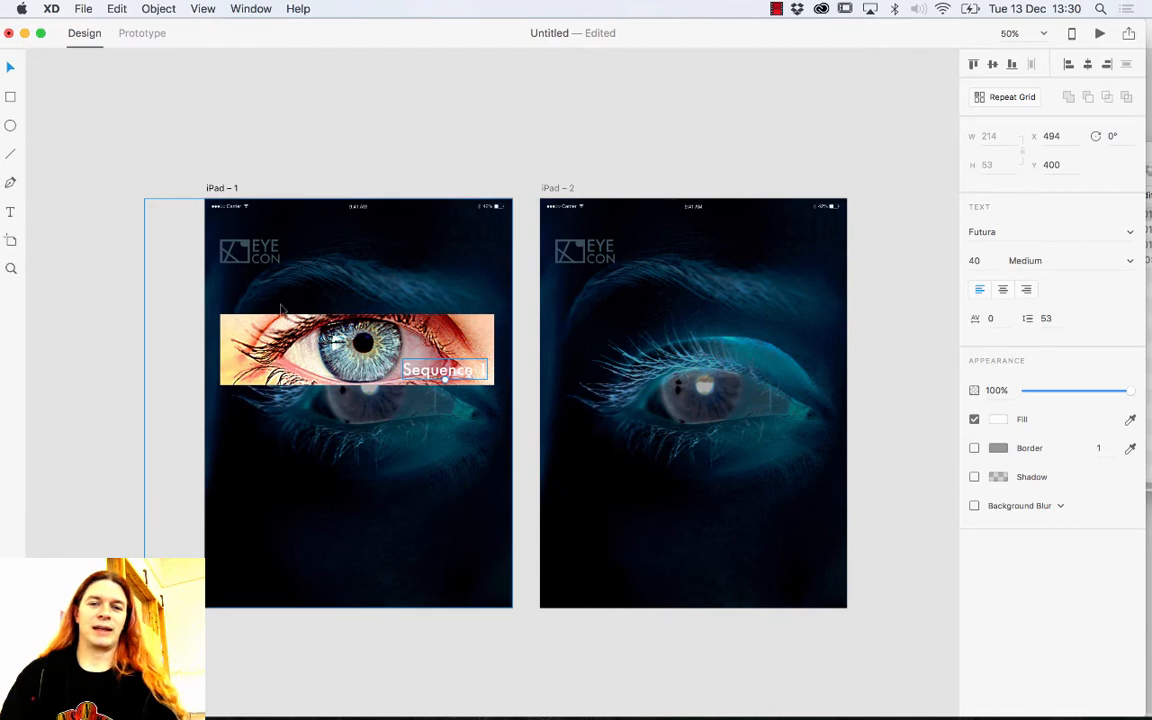
Step: Add a drop shadow to the Sequence 1 text with a Y offset of 6
click(465, 366)
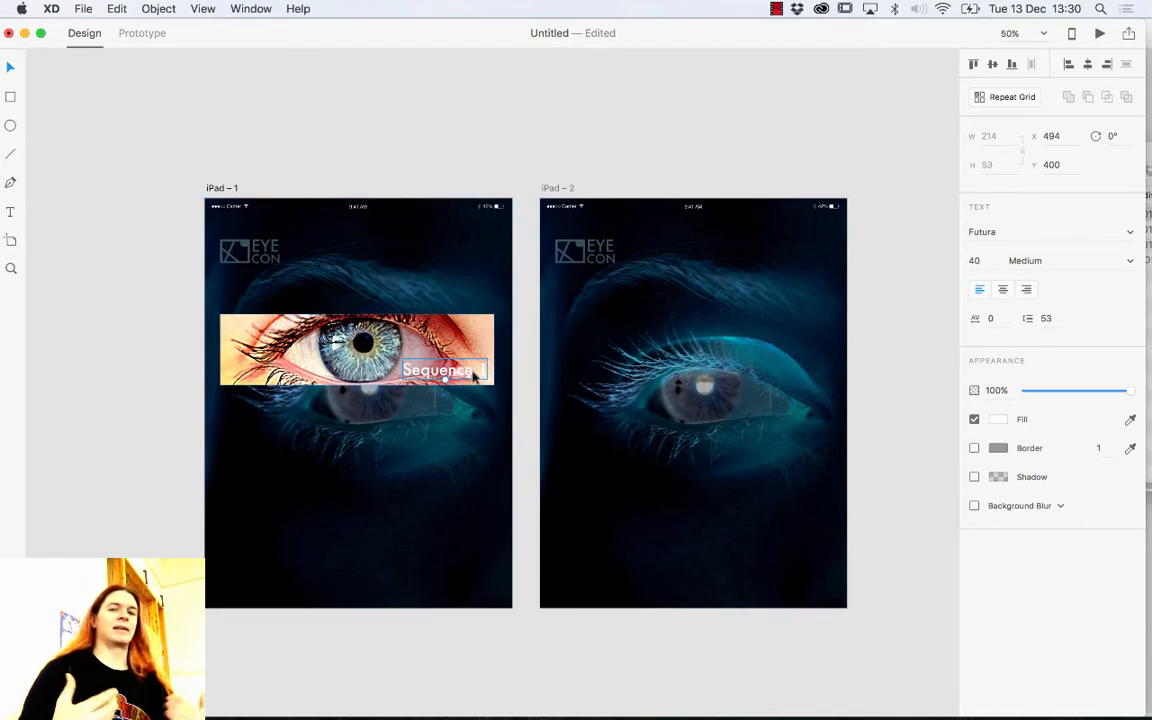
click(975, 478)
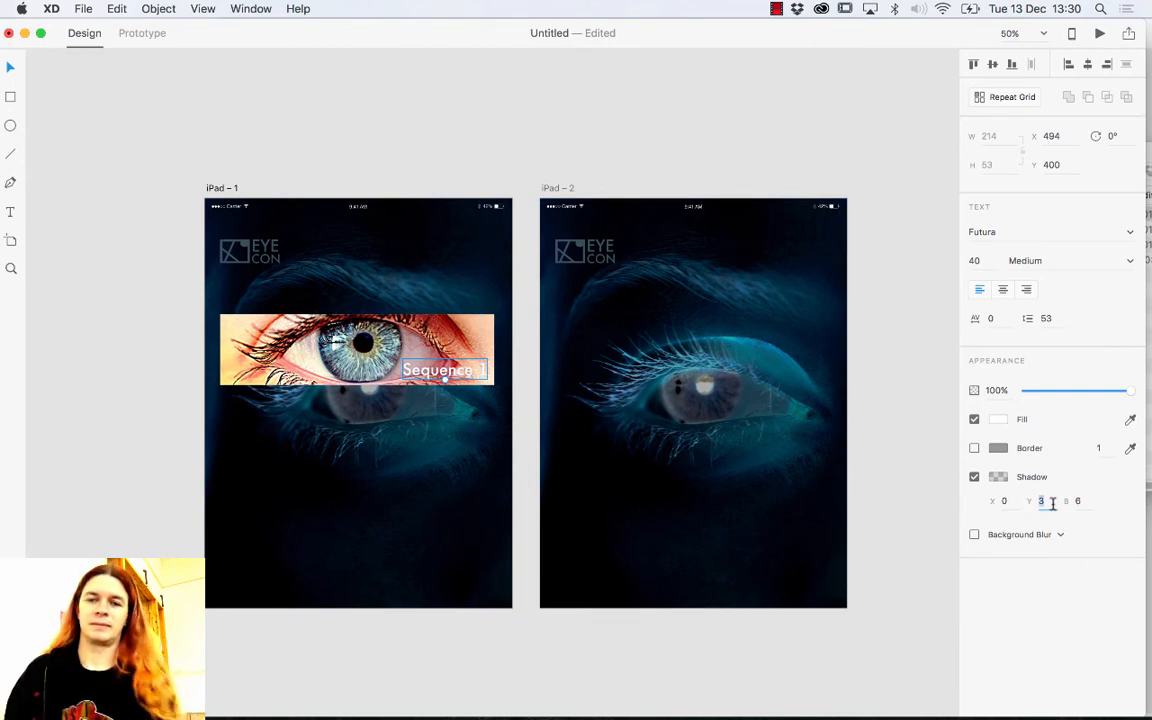
key(Up)
key(Up)
key(Up)
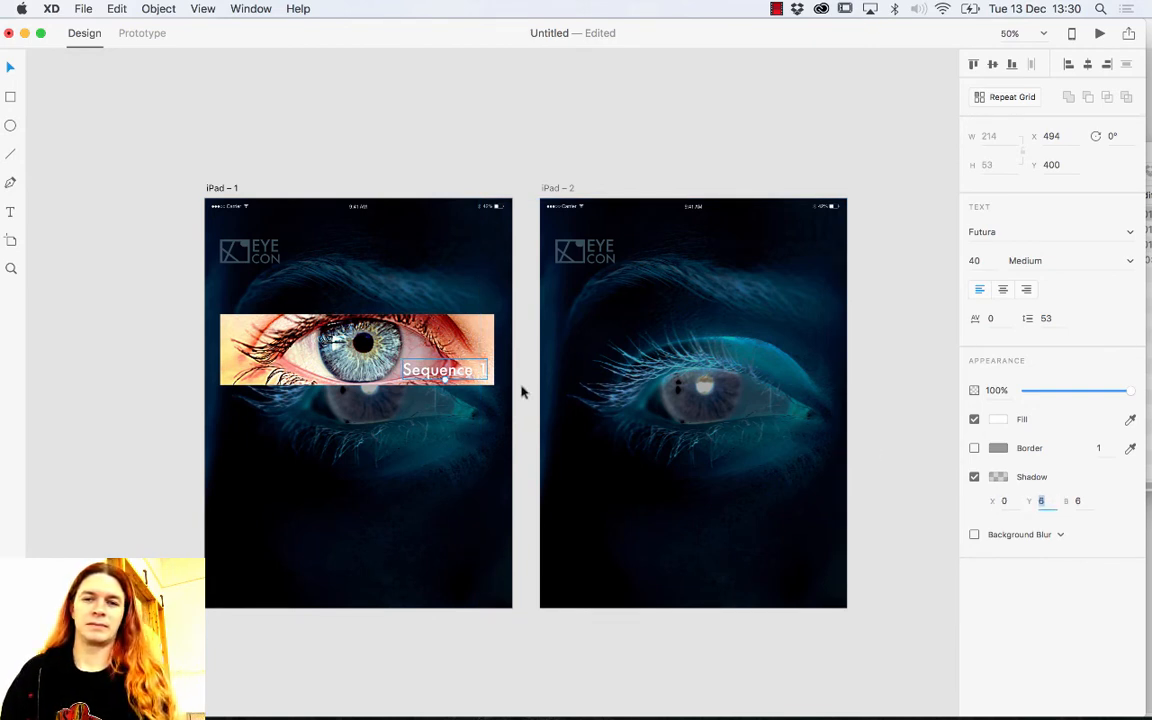
Step: Adjust the Sequence 1 text's shadow to X 1, Y 9 and blur 19
double_click(462, 373)
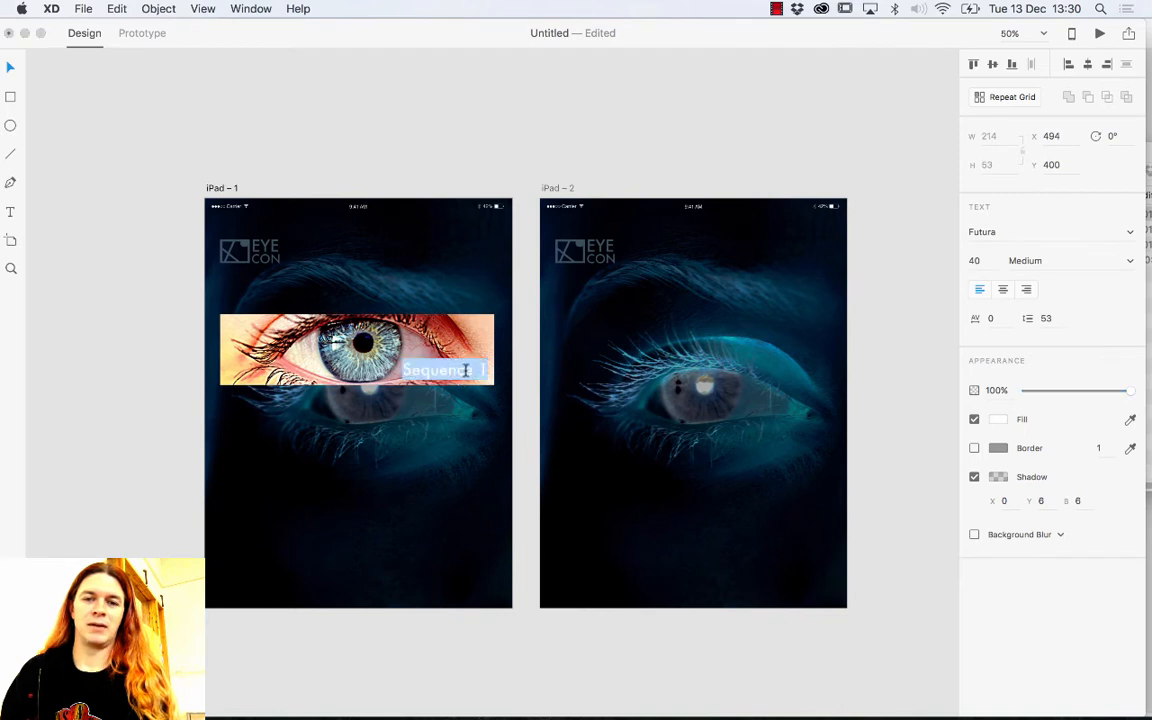
click(1040, 500)
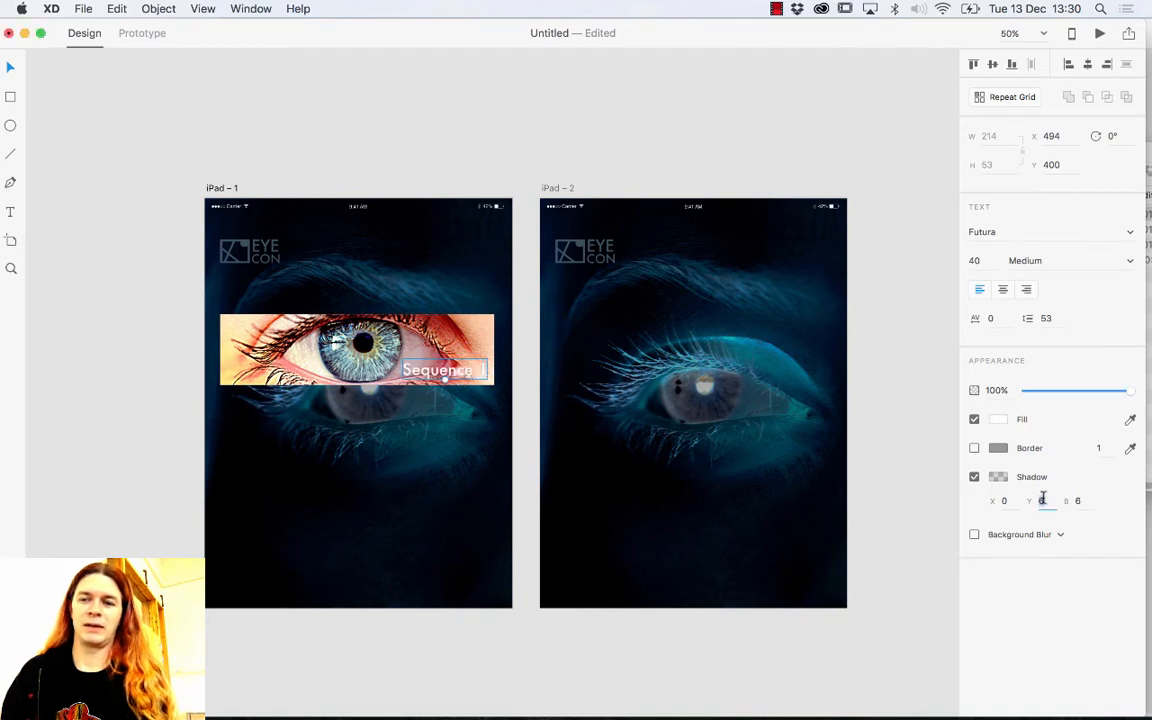
key(Up)
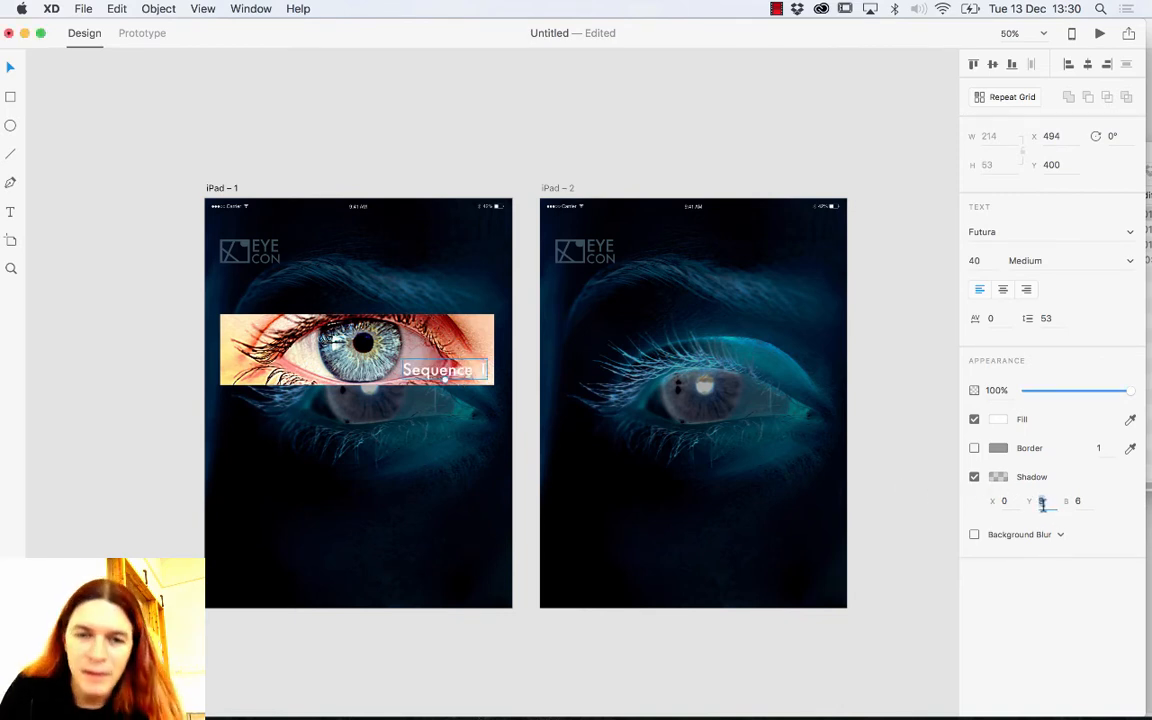
click(998, 501)
key(Up)
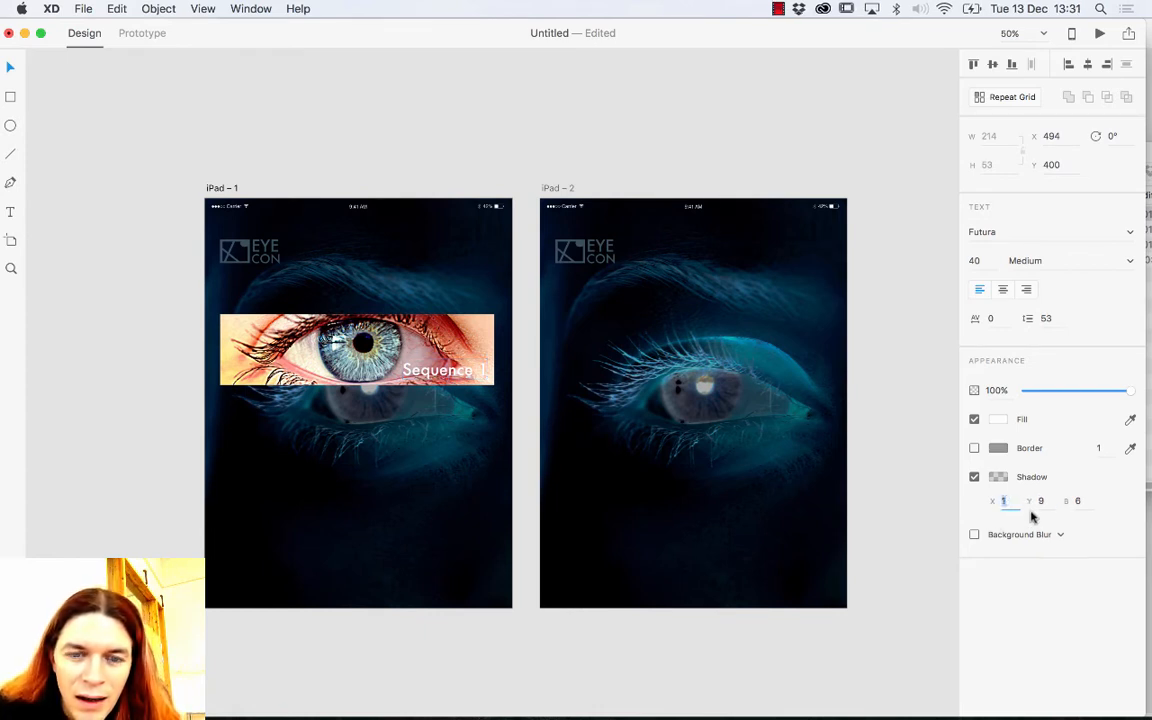
click(1079, 501)
key(Up)
key(Up)
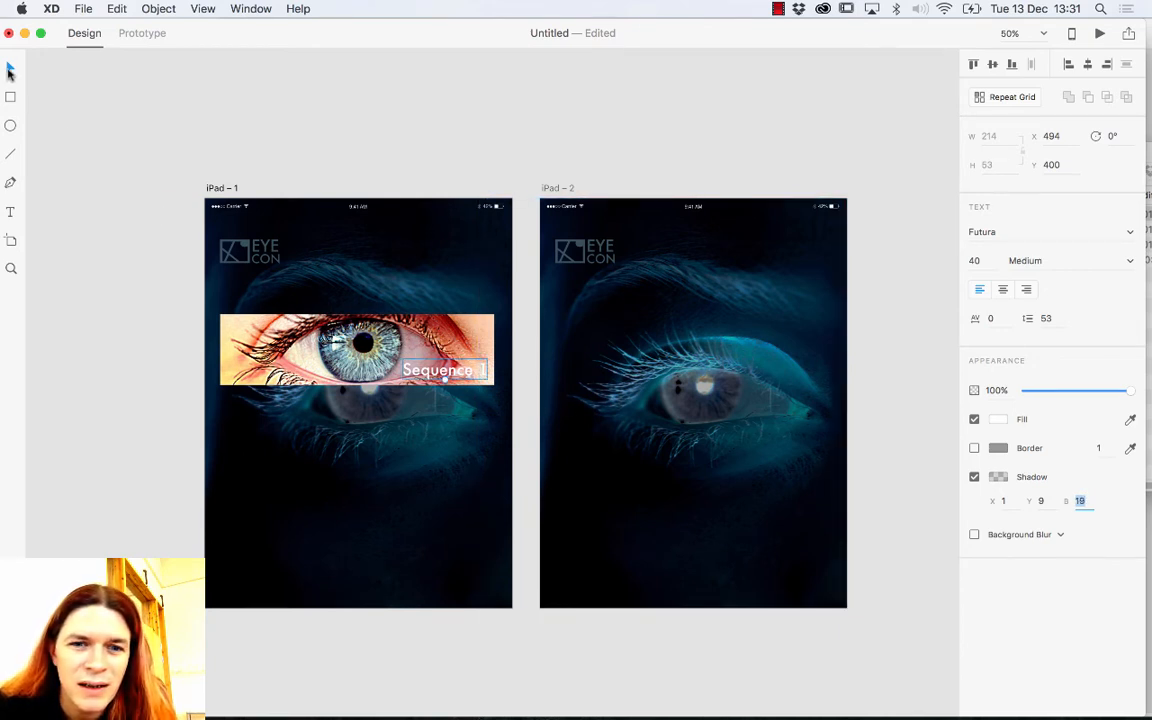
Step: Compare the Sequence 1 text with its drop shadow switched off and on
click(432, 380)
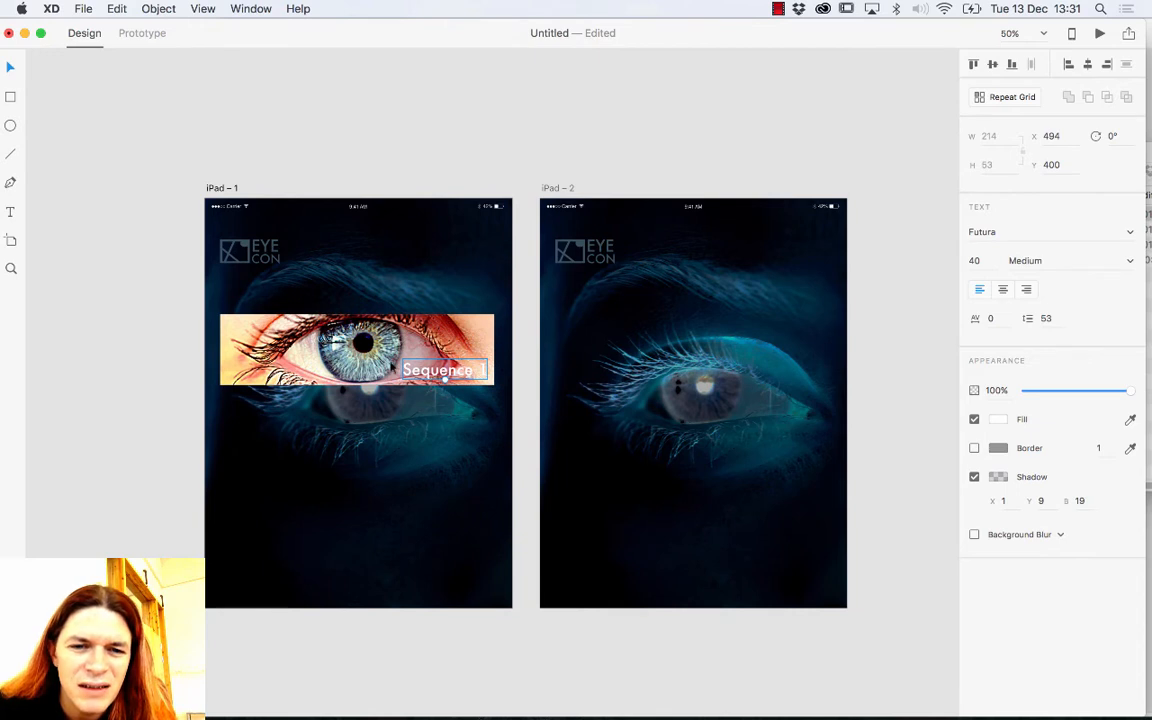
click(160, 380)
click(421, 373)
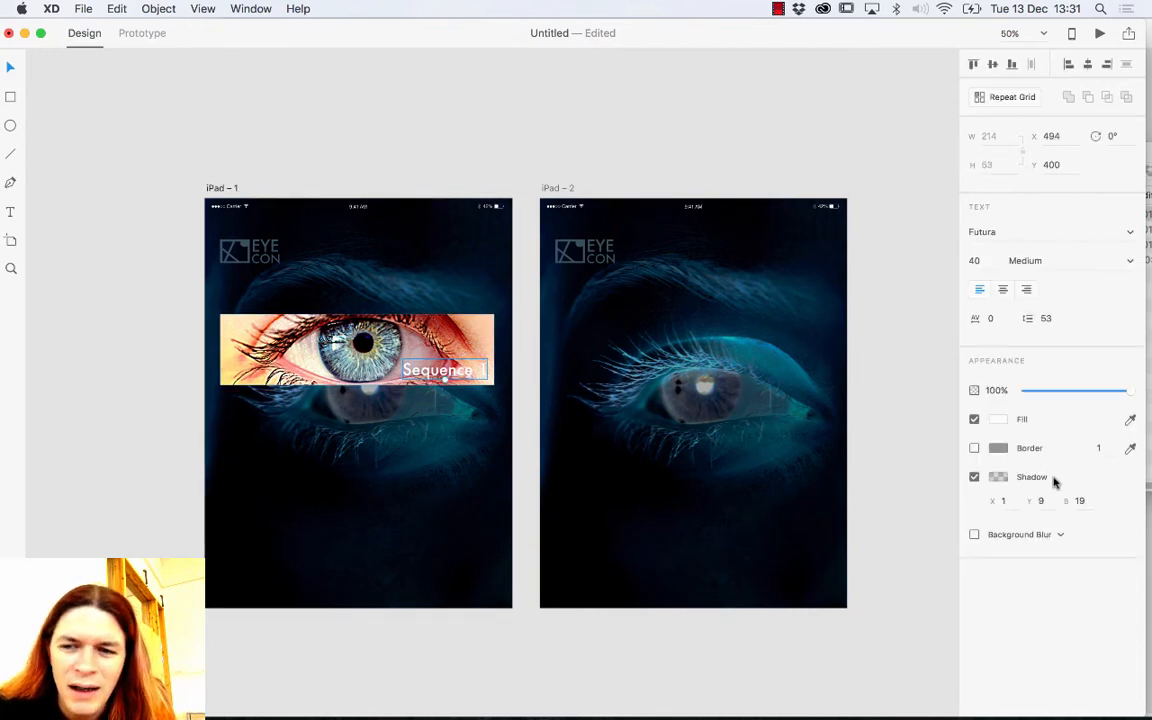
click(974, 477)
click(974, 477)
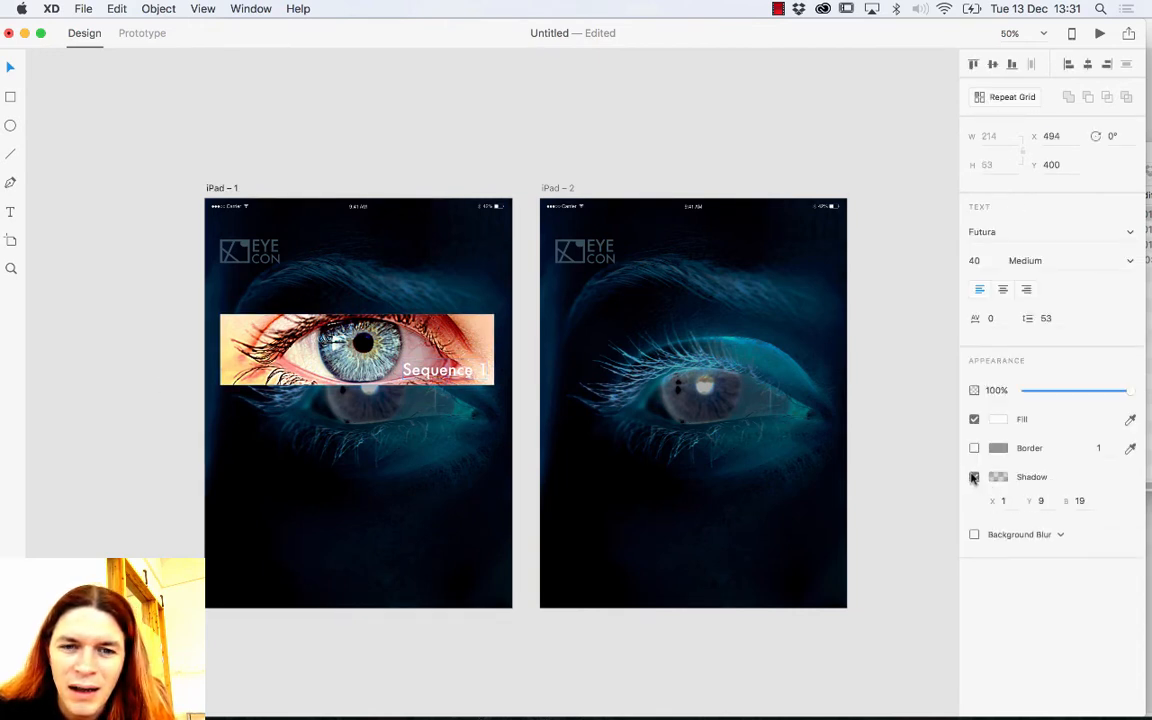
click(974, 477)
click(974, 477)
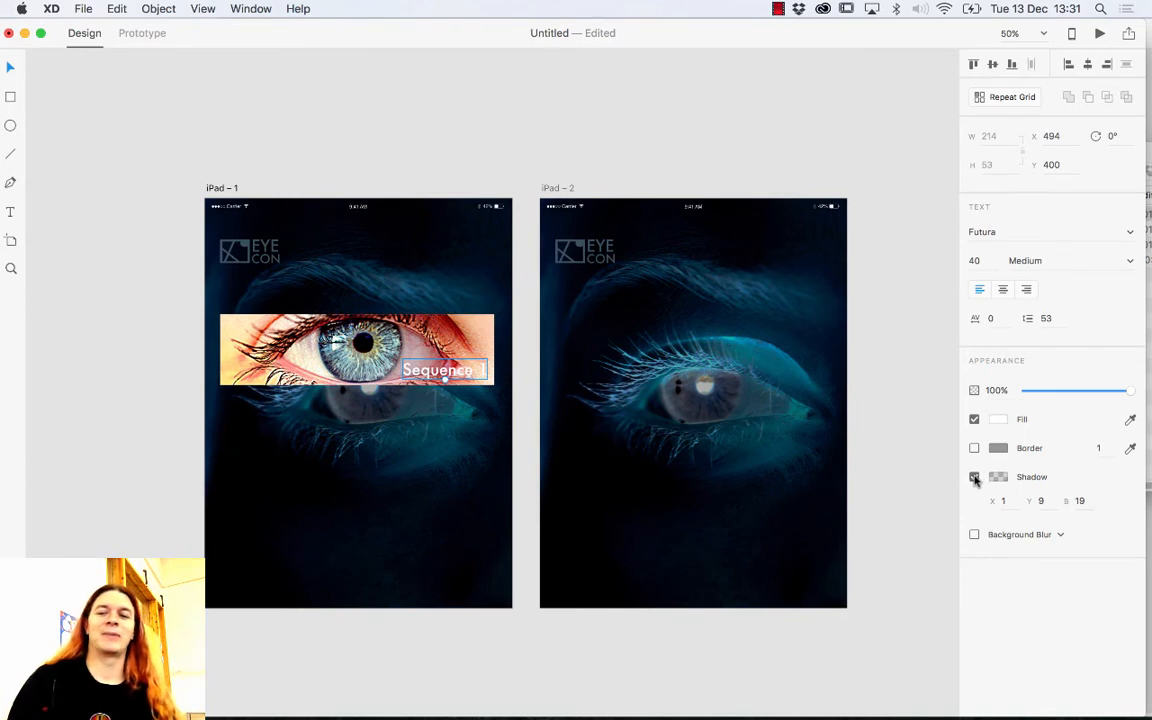
Step: Strengthen the Sequence 1 text's black shadow by raising its opacity above 55%
click(998, 477)
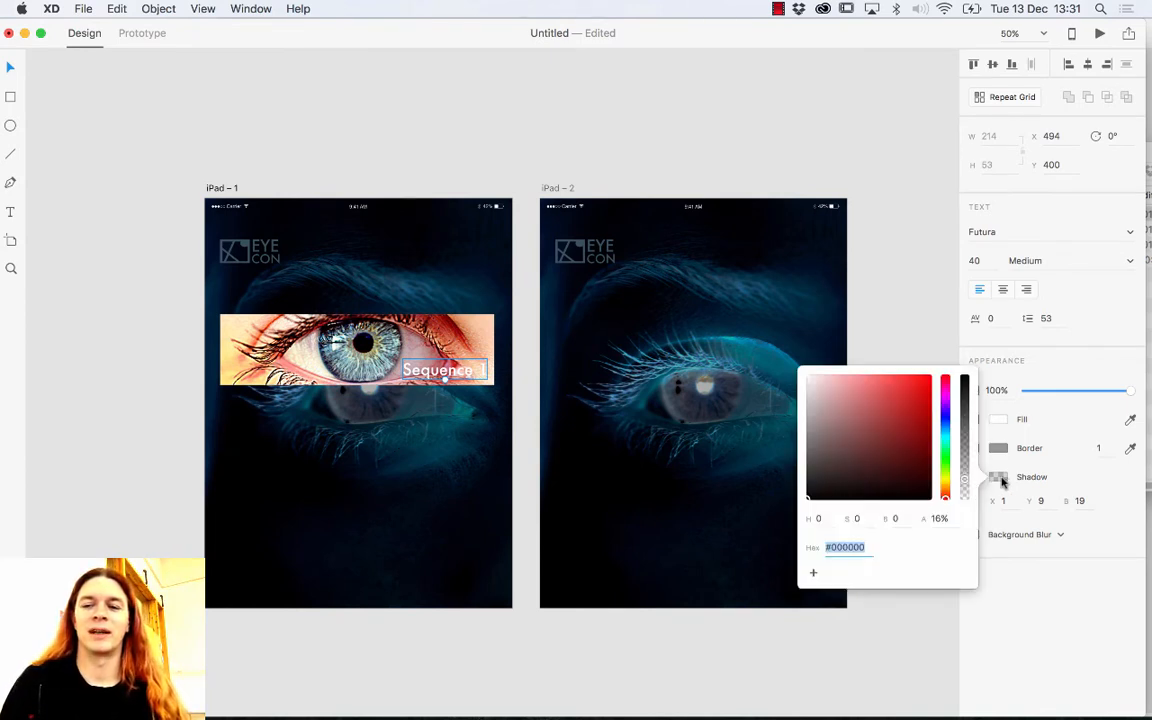
drag(964, 490, 964, 431)
click(998, 476)
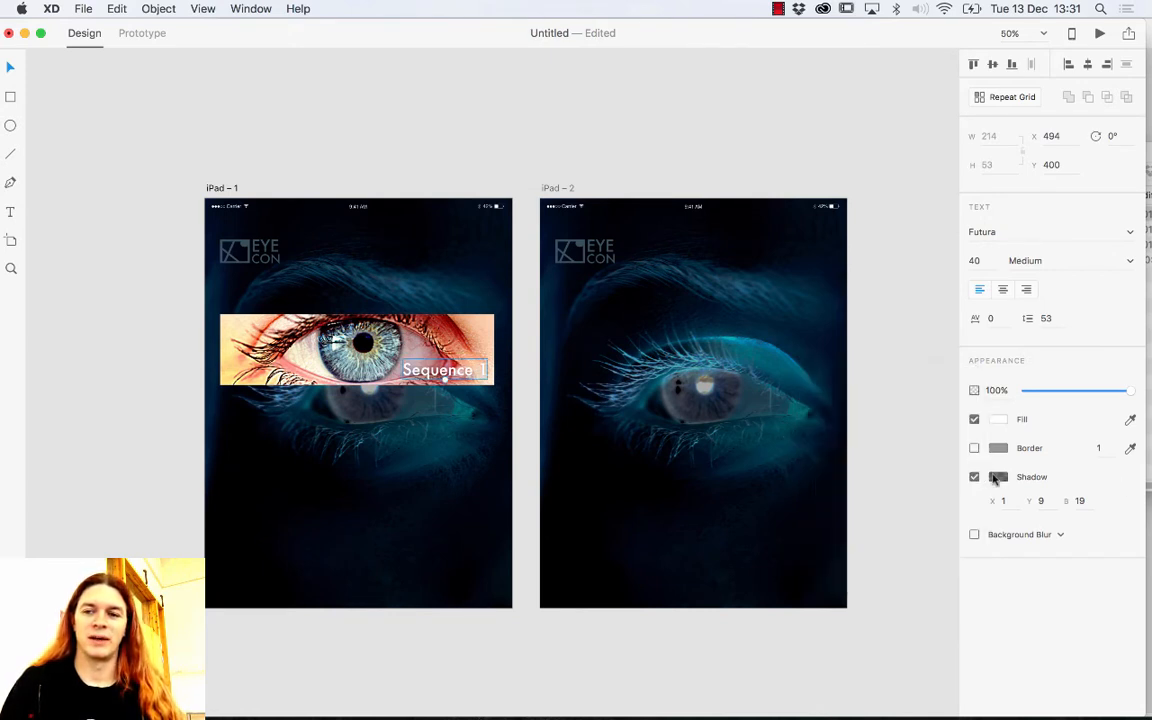
click(998, 477)
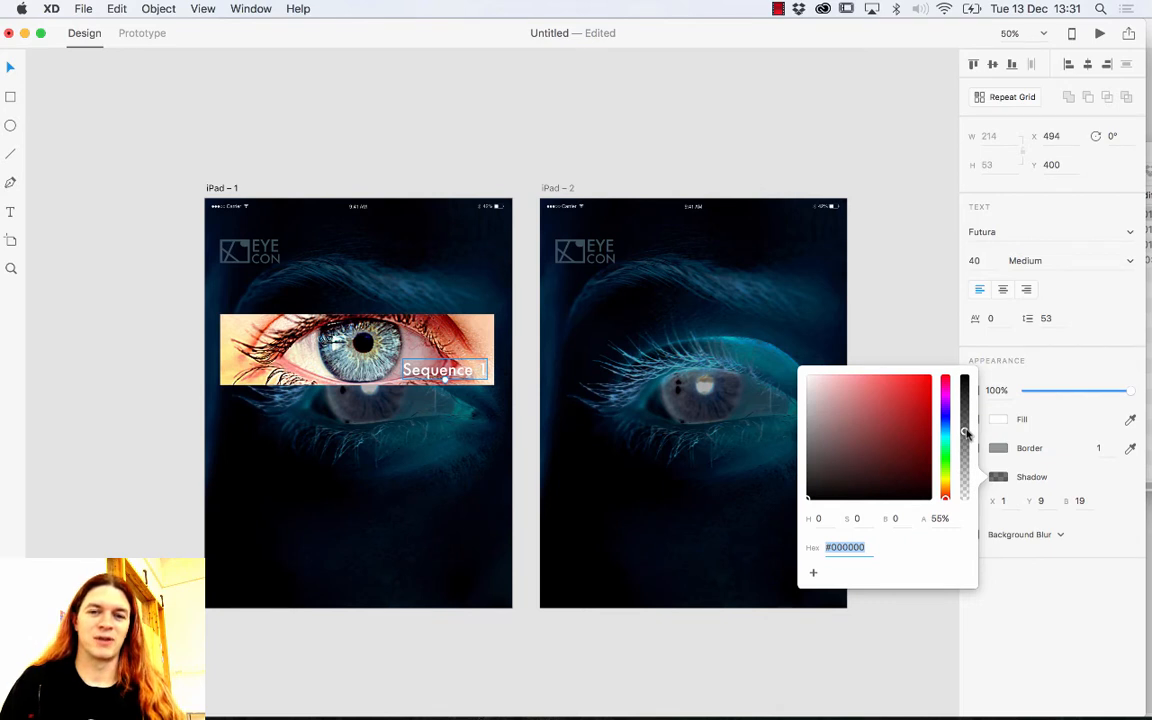
mouse_move(967, 432)
mouse_down()
mouse_move(965, 398)
mouse_move(966, 413)
mouse_up()
click(1060, 473)
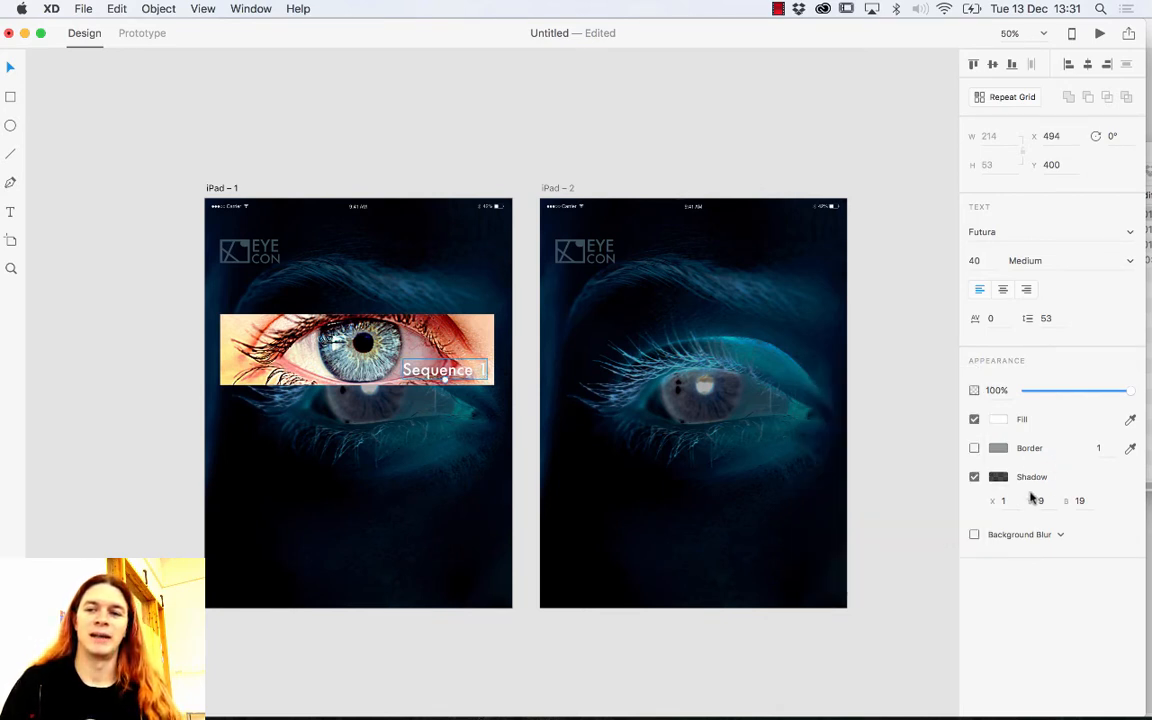
Step: Set the Sequence 1 text's shadow offset to X 3 and Y 5
click(1009, 502)
text(3)
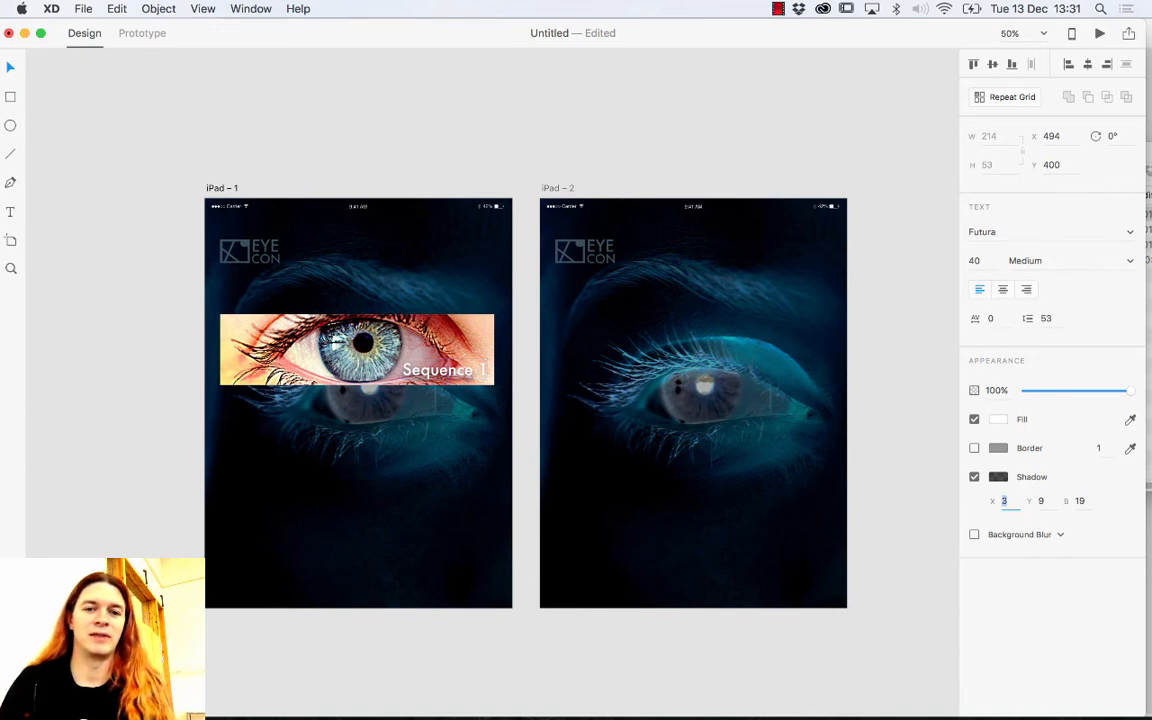
click(1047, 503)
key(Down)
key(Down)
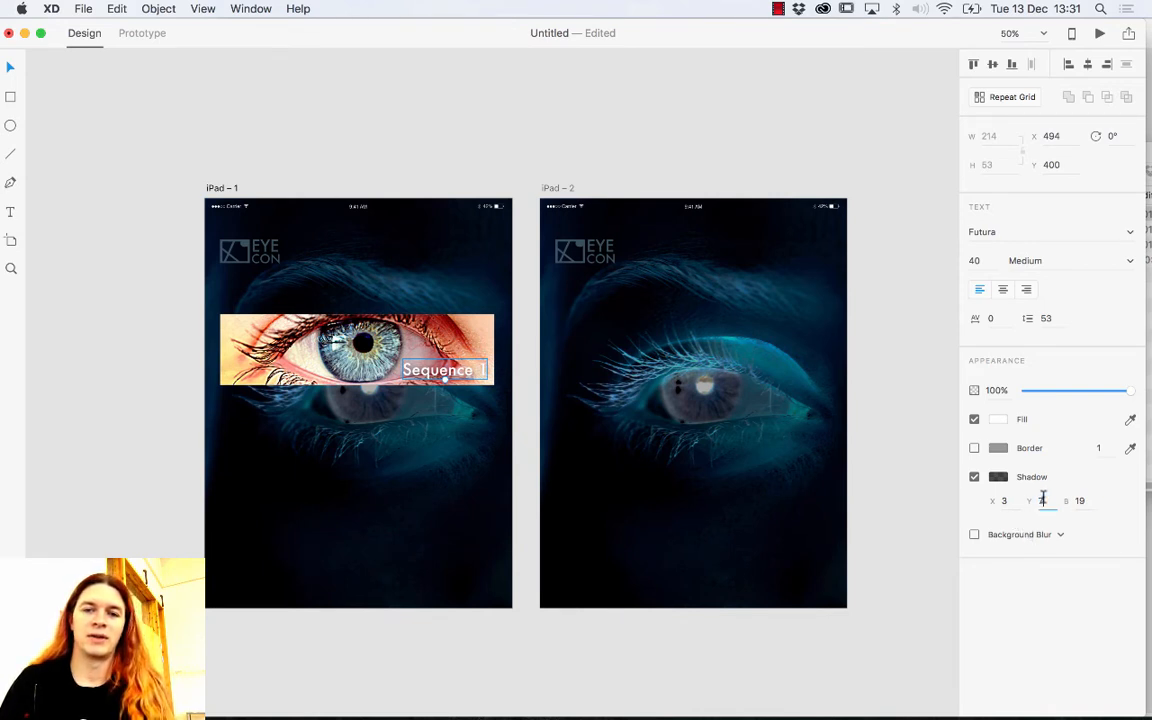
key(Down)
key(Down)
click(1011, 502)
key(Up)
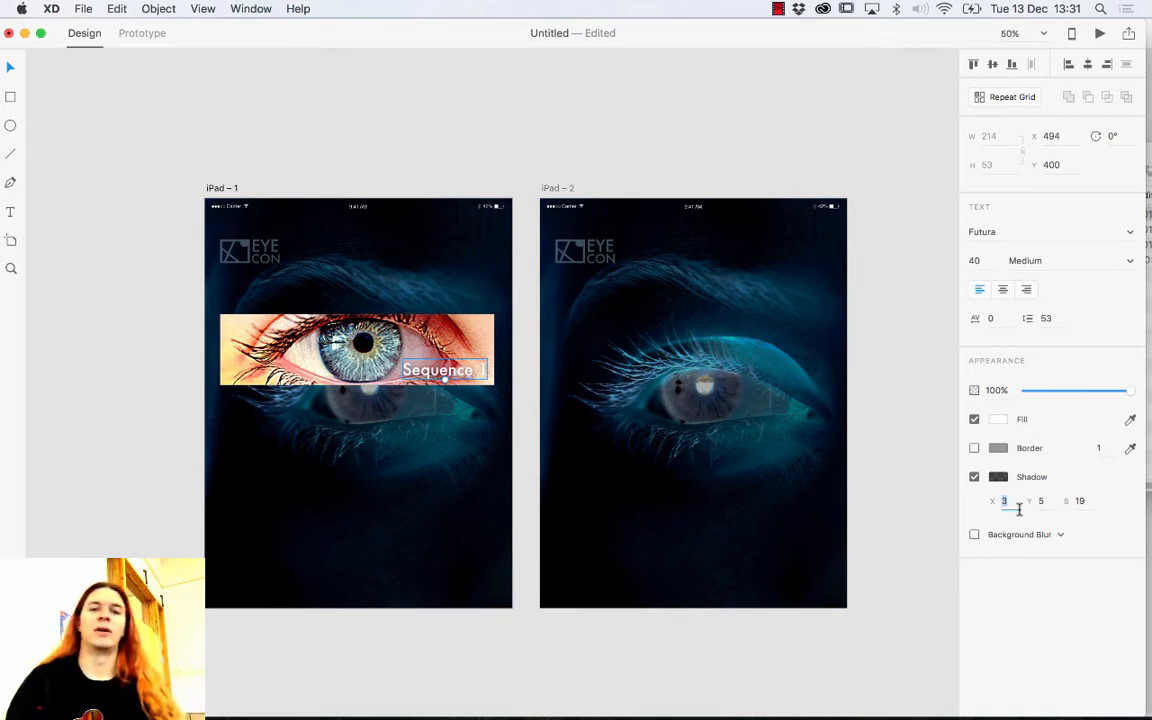
Step: Set the blur of the Sequence 1 text's shadow to 7
click(1080, 501)
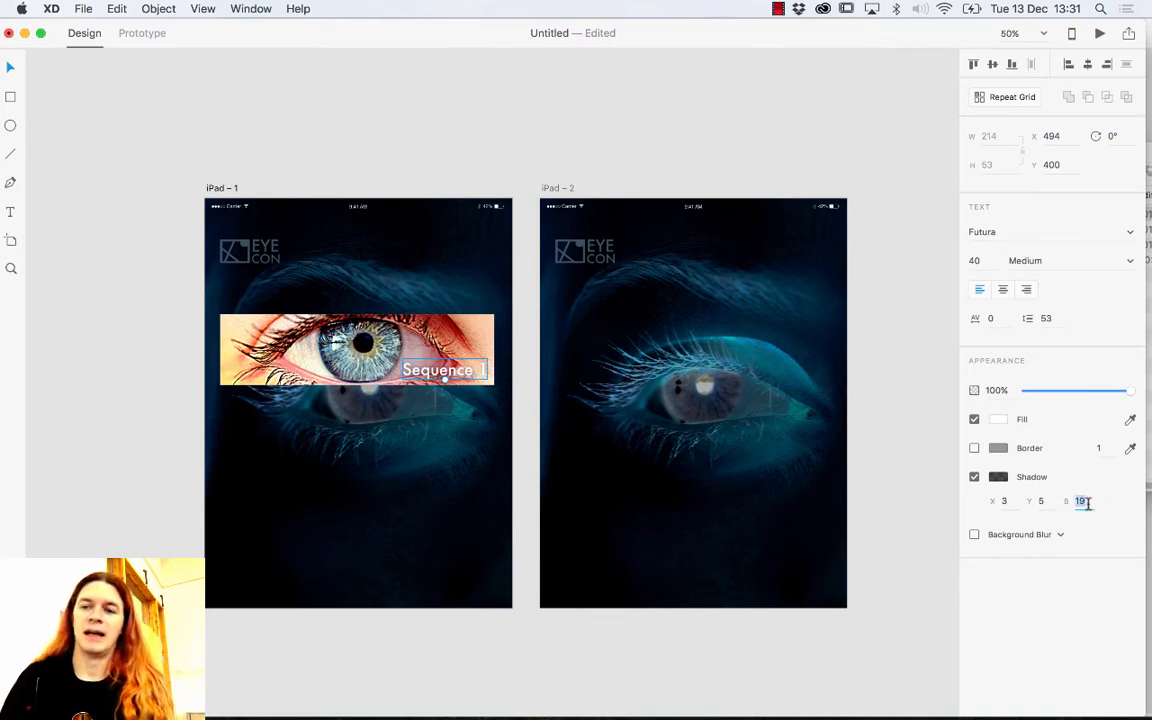
key(Down)
key(Down)
key(Down)
key(Down)
key(Down)
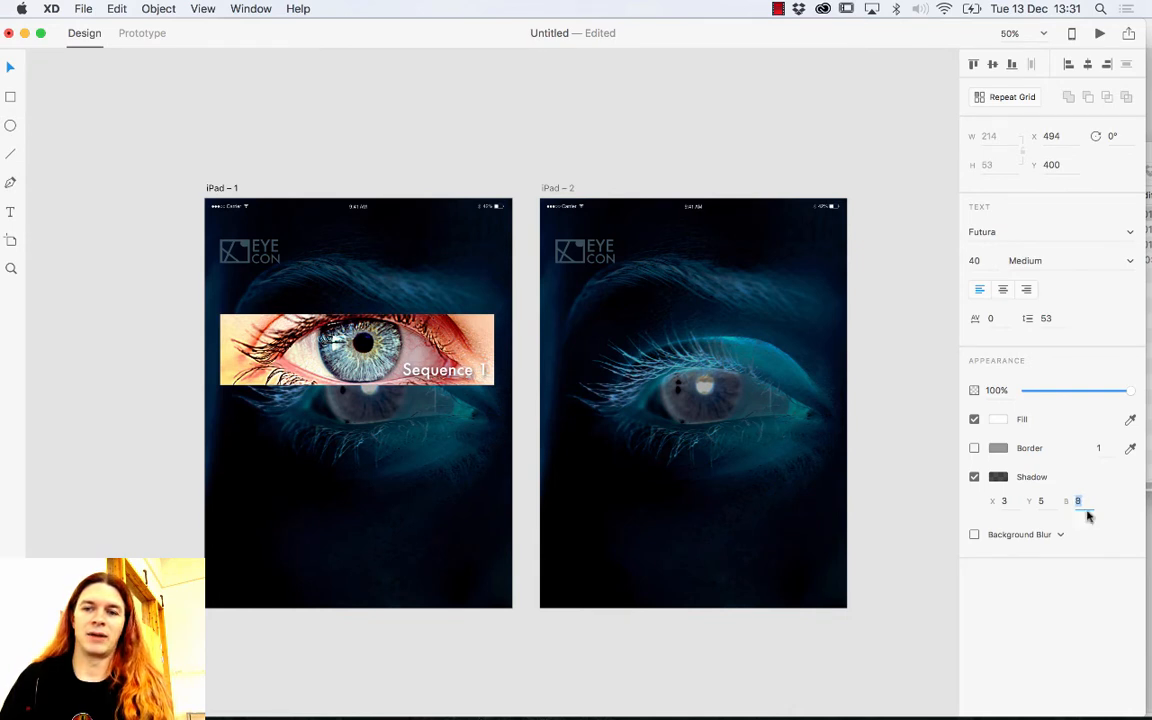
key(Up)
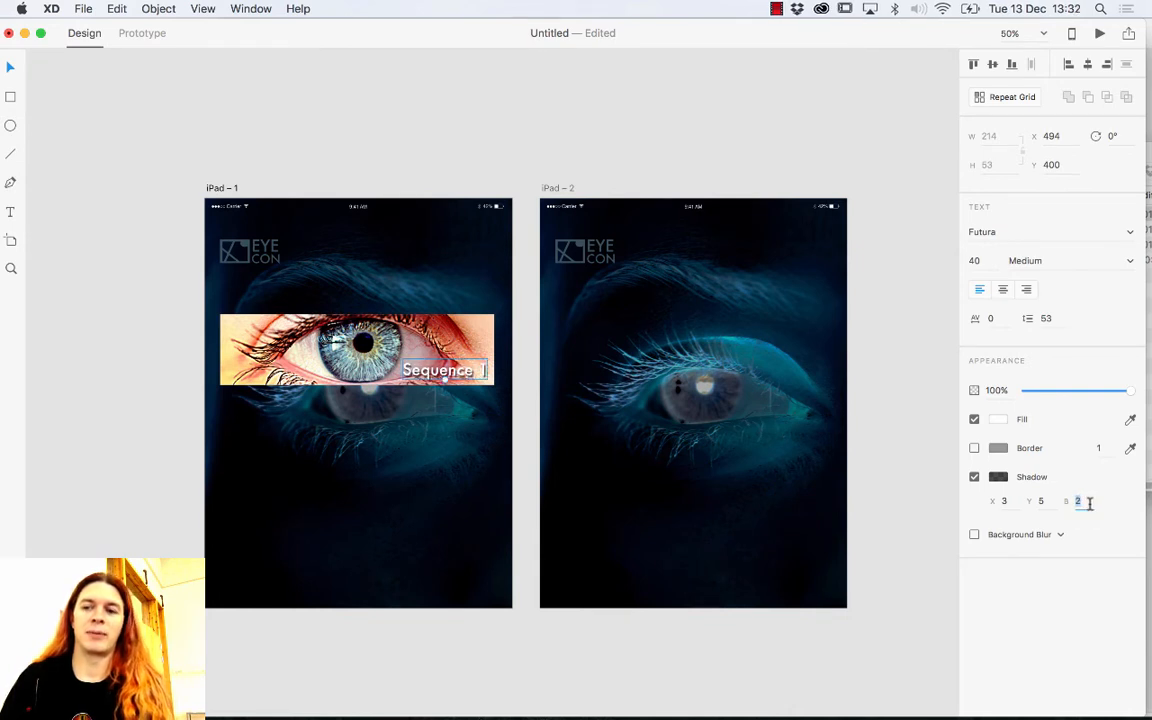
key(Up)
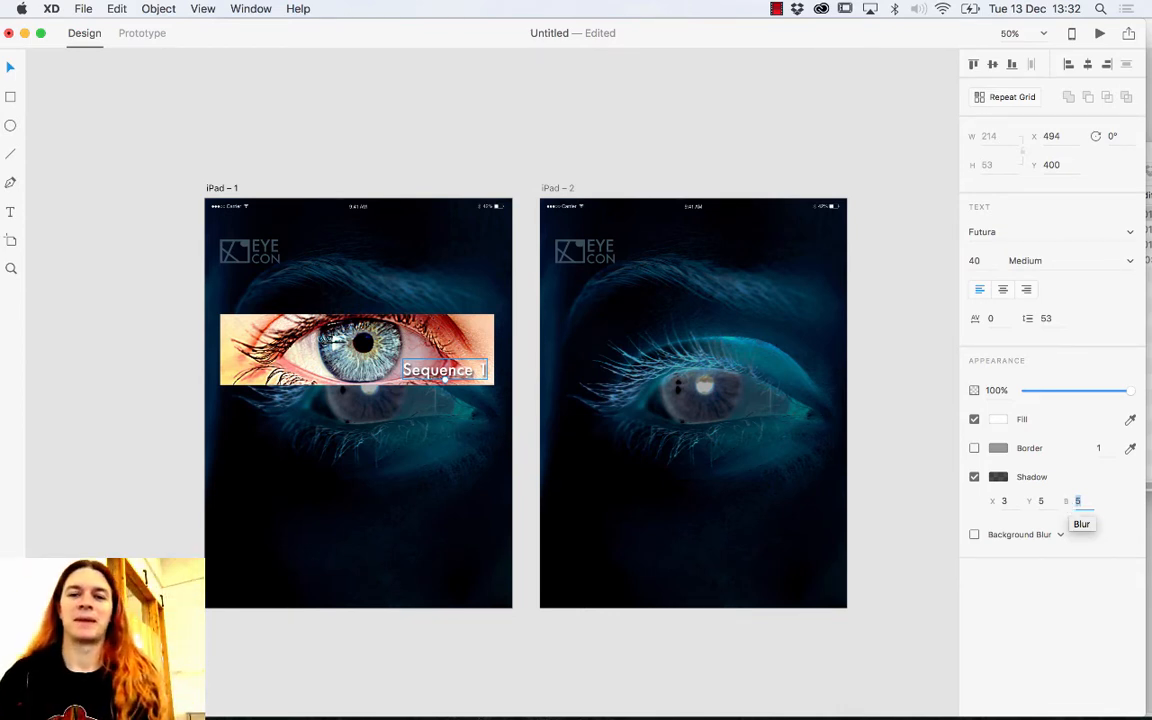
key(Up)
key(Up)
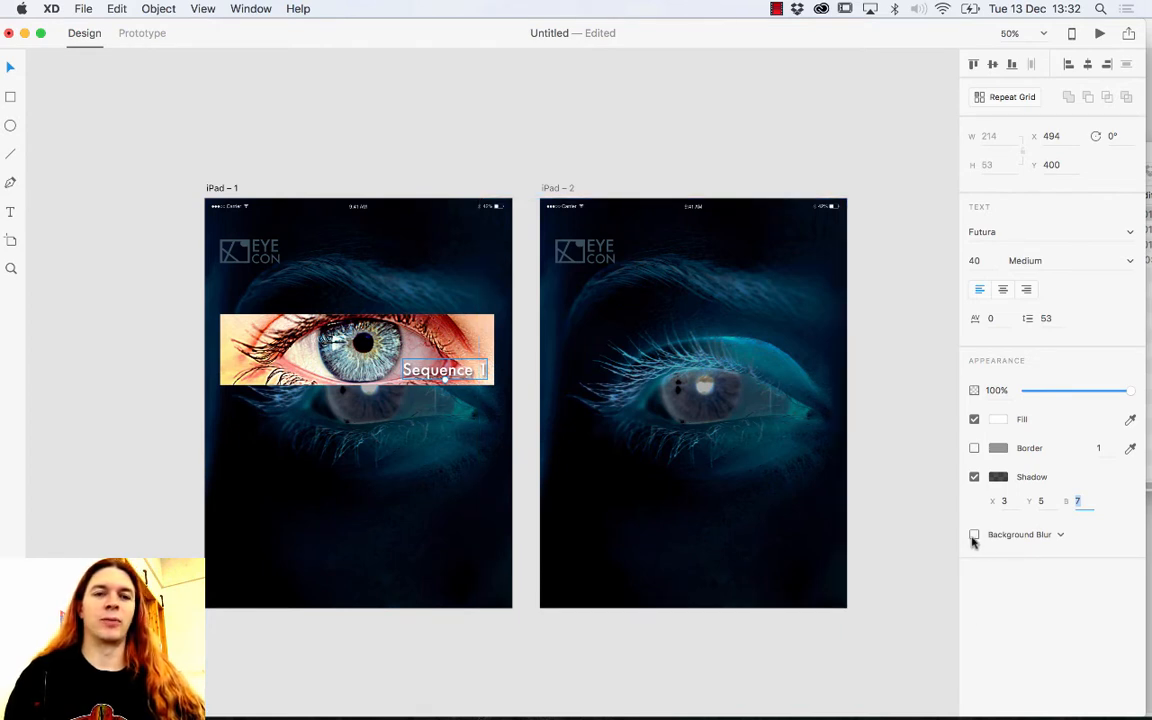
Step: Draw a rectangle about 244 × 67 over the Sequence 1 text and give it a black (#000000) fill without a border
click(10, 97)
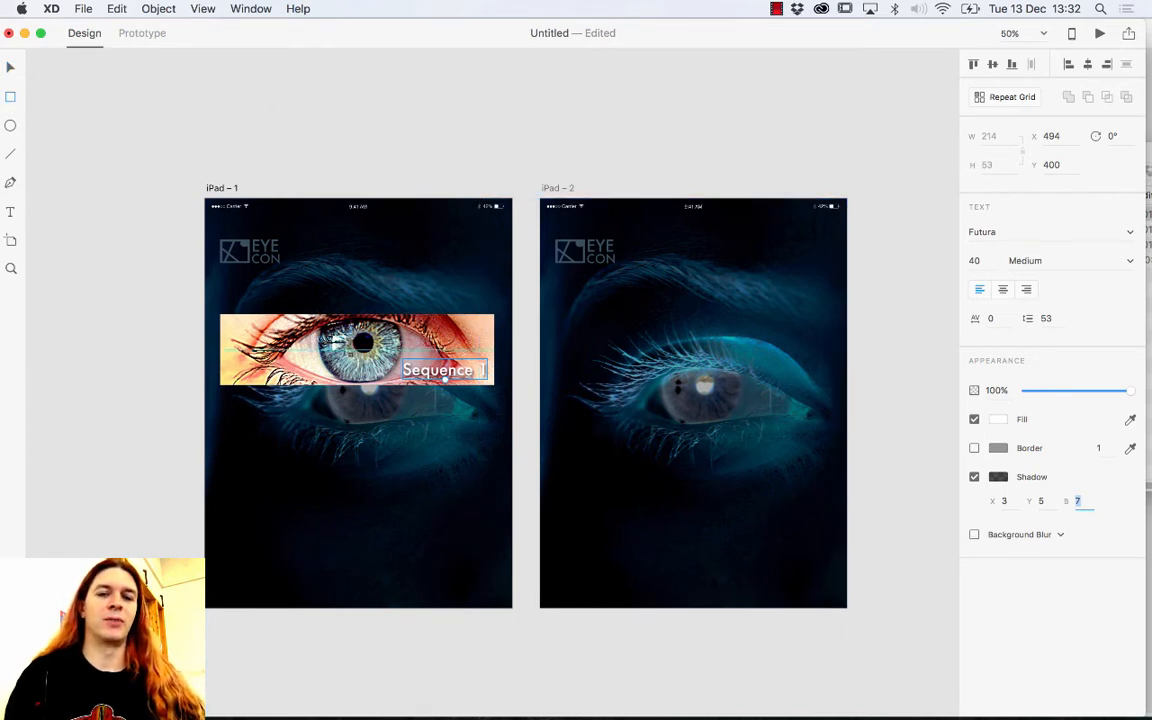
drag(397, 359, 493, 383)
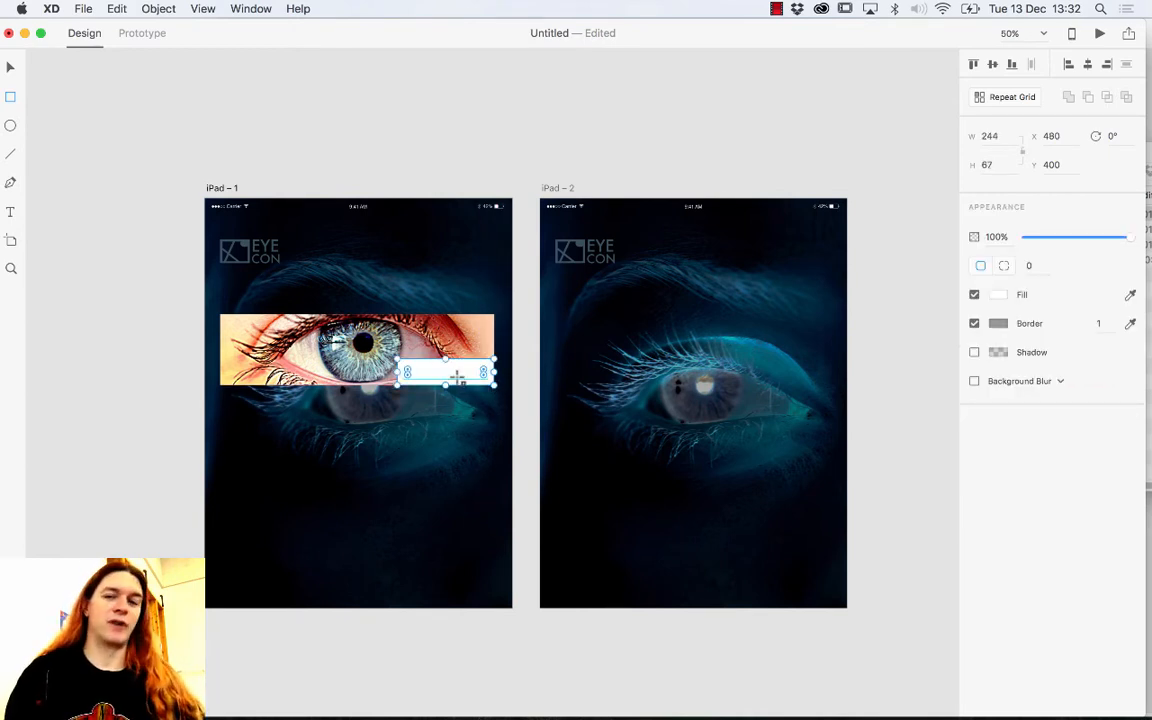
click(1000, 295)
click(810, 325)
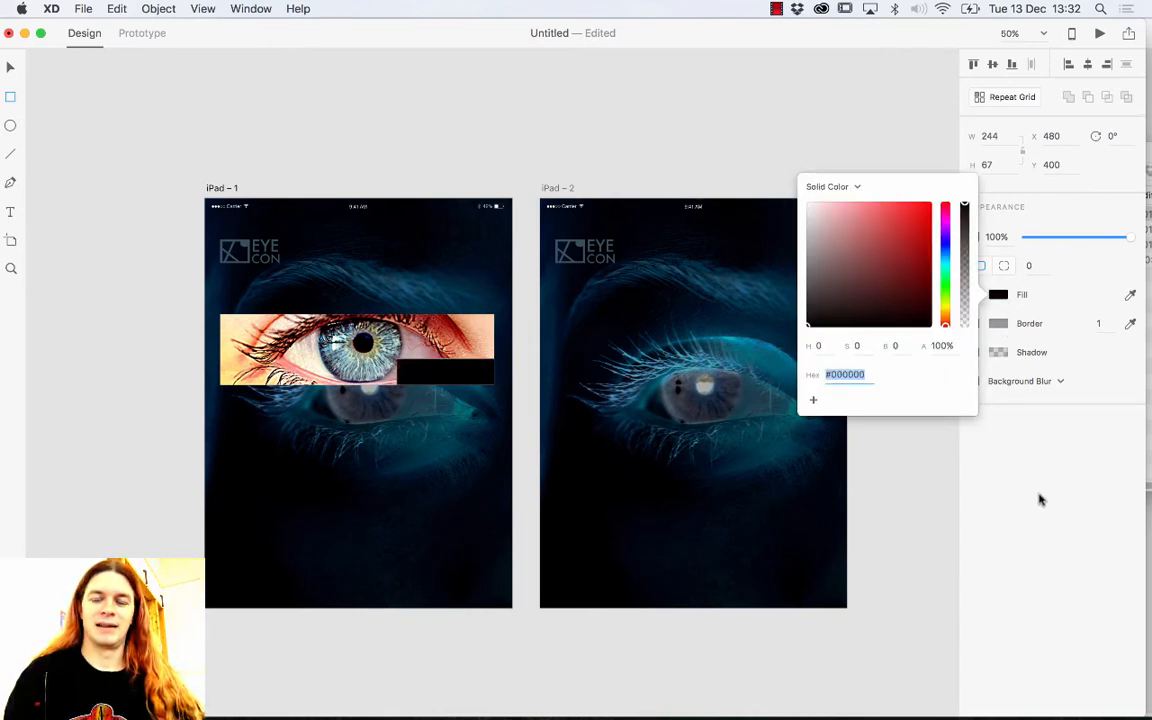
click(941, 458)
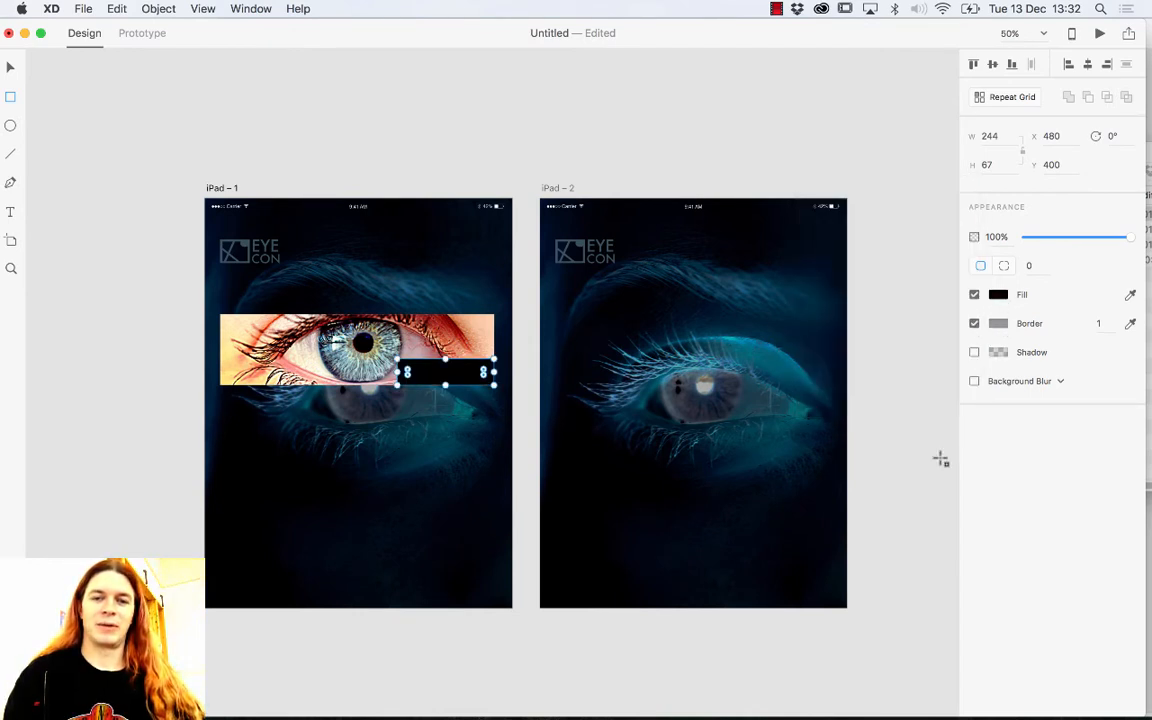
click(974, 324)
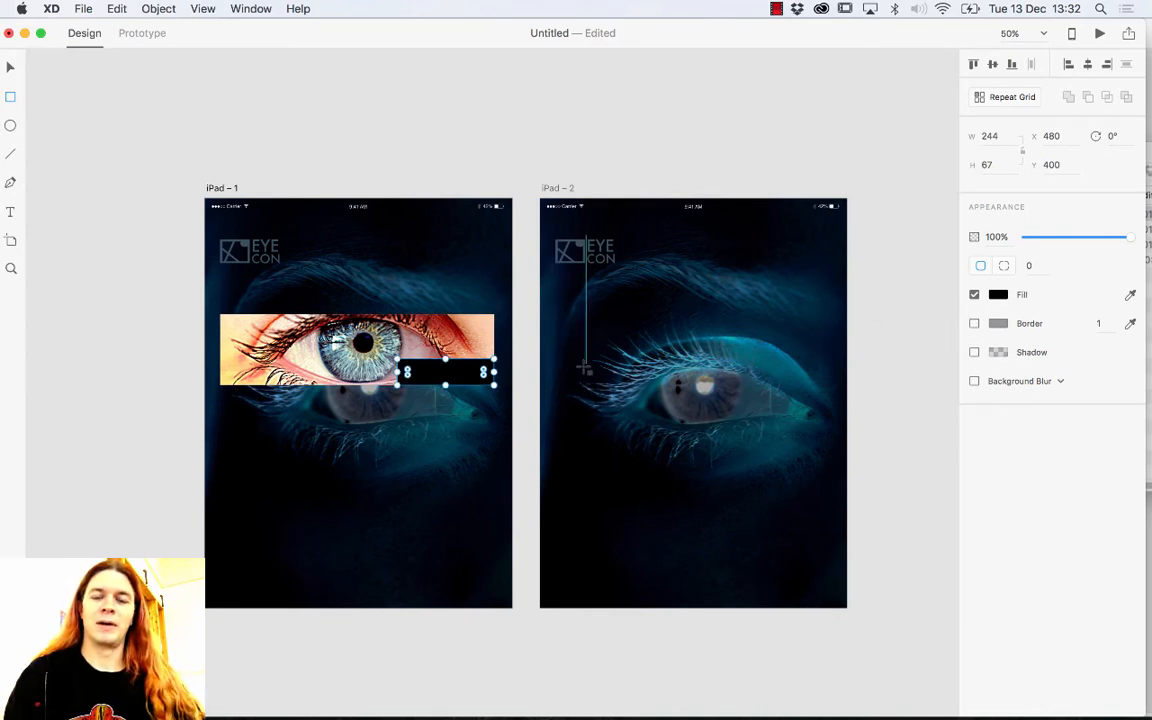
Step: Send the black rectangle one level backward, behind the Sequence 1 text
right_click(454, 373)
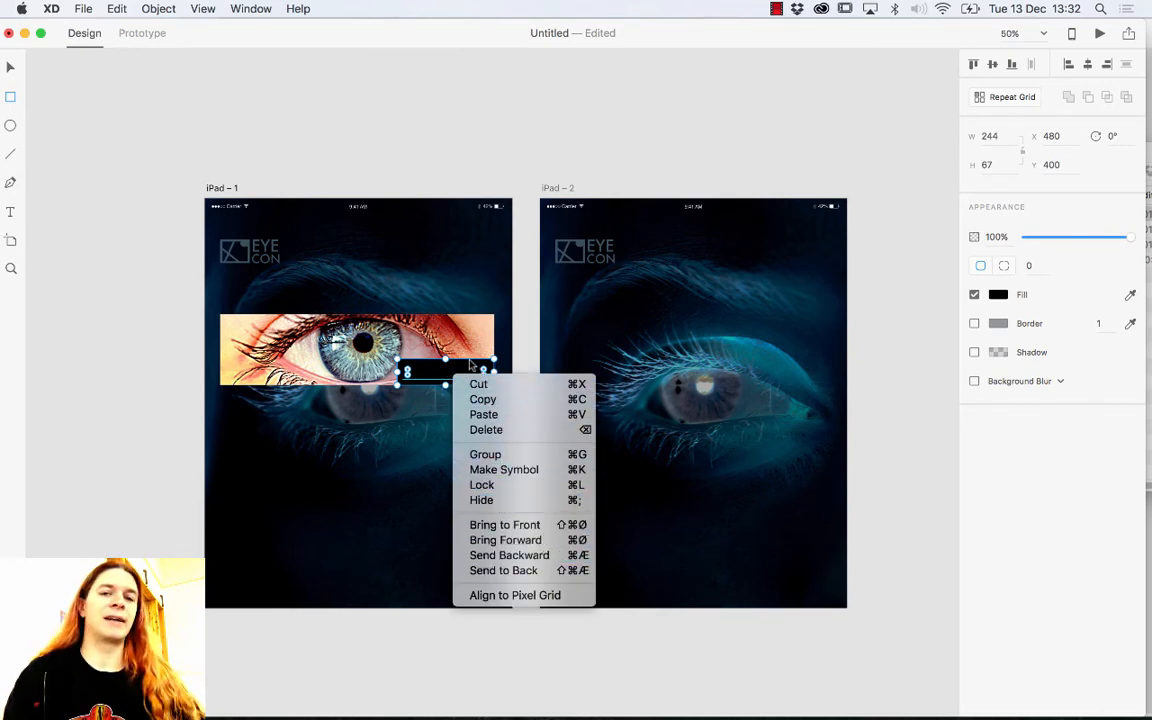
click(511, 556)
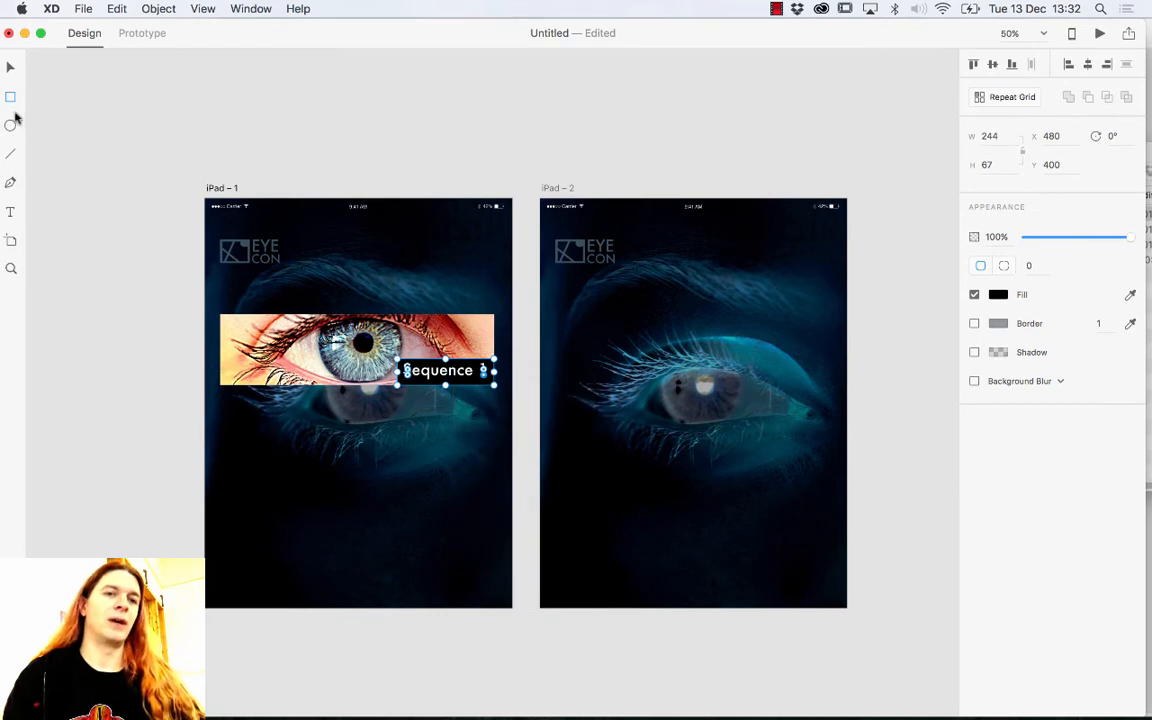
click(10, 67)
click(98, 124)
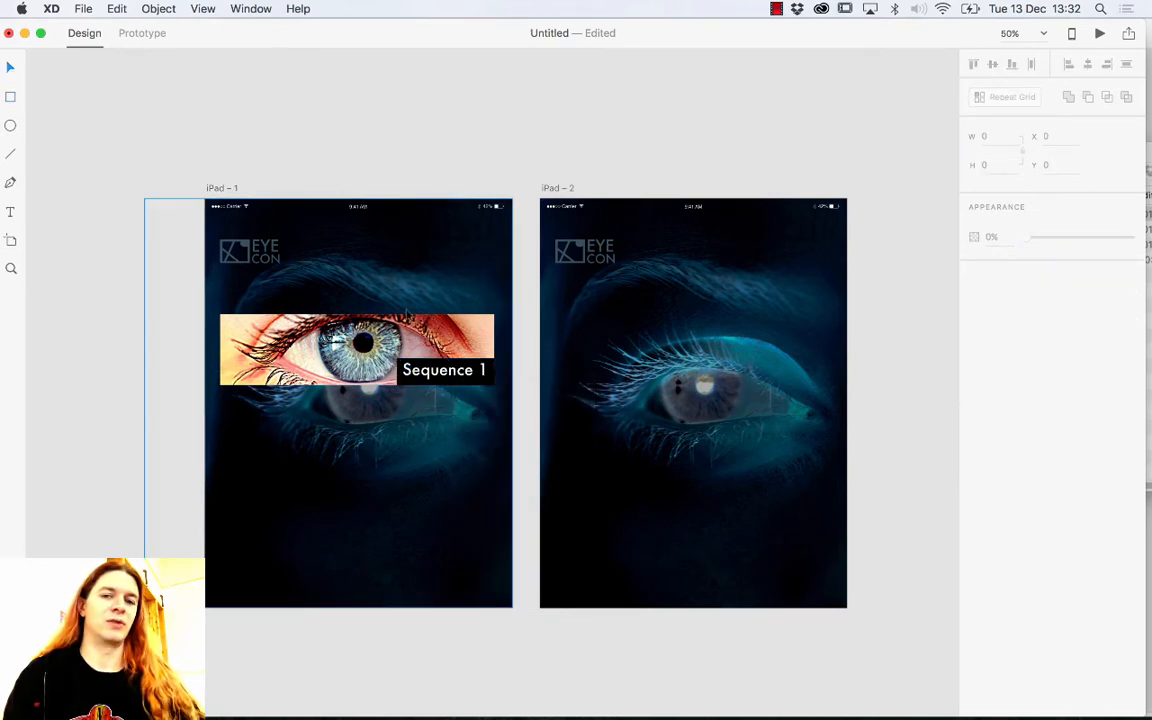
Step: Apply a background blur to the rectangle behind the Sequence 1 text, with a blur amount of 9
click(445, 370)
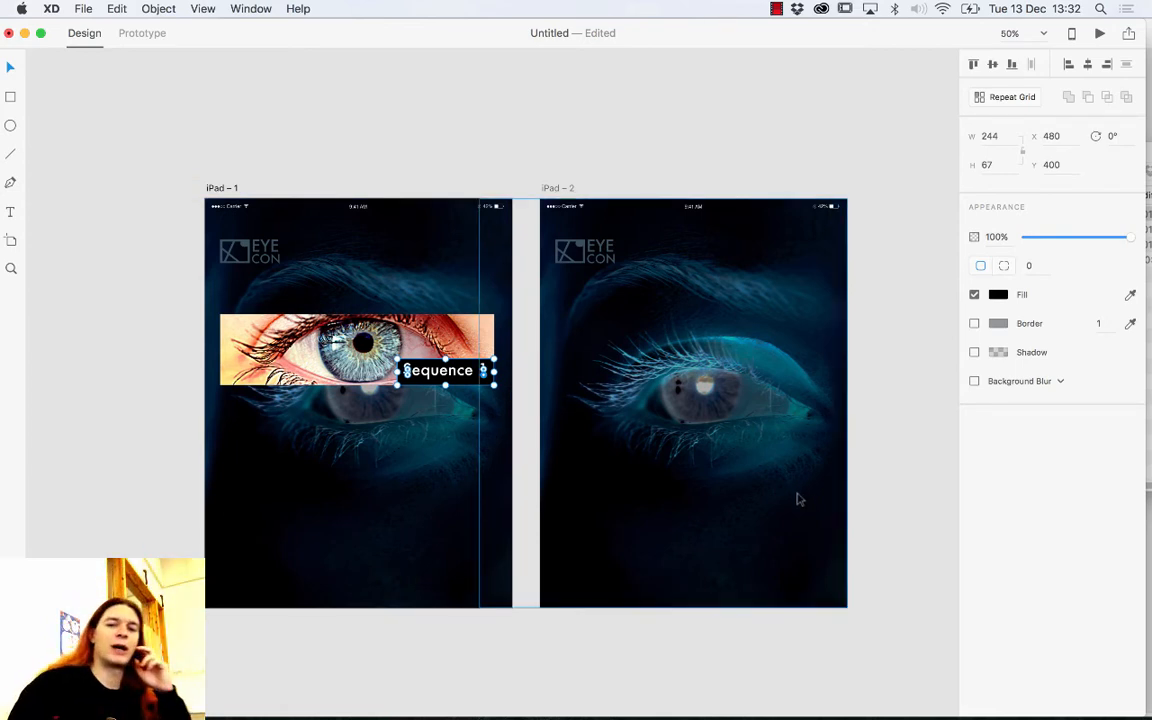
click(975, 382)
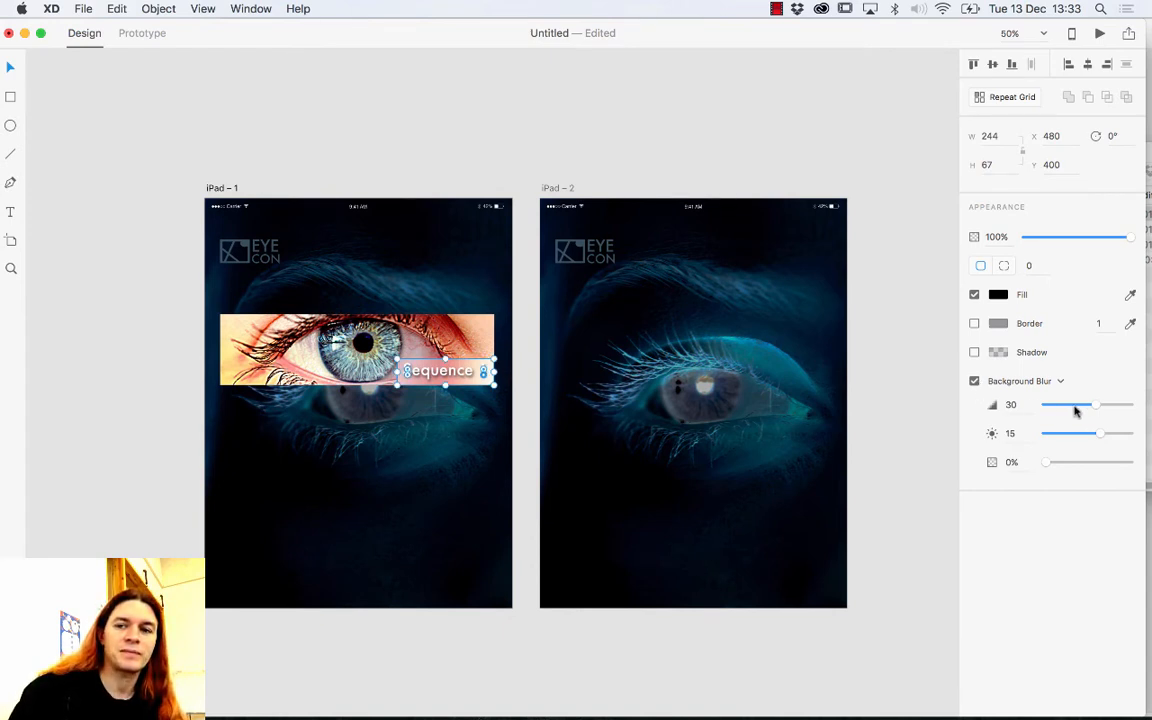
mouse_move(1075, 406)
mouse_down()
mouse_move(1047, 420)
mouse_move(1067, 408)
mouse_up()
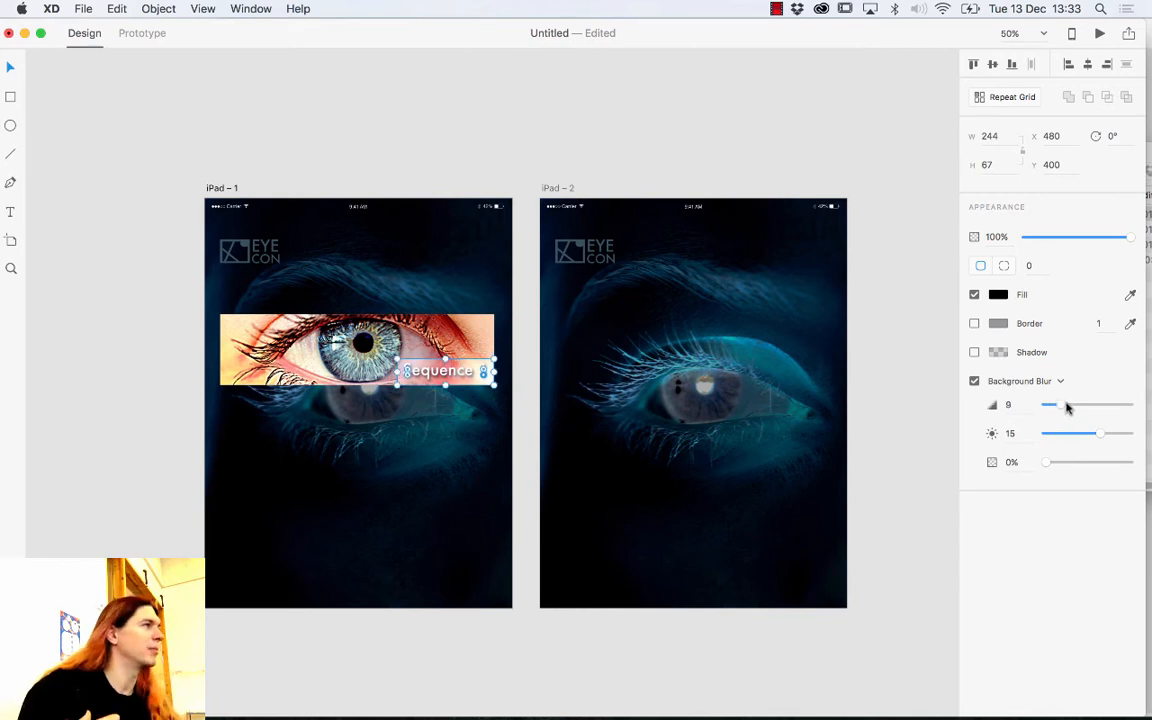
click(290, 142)
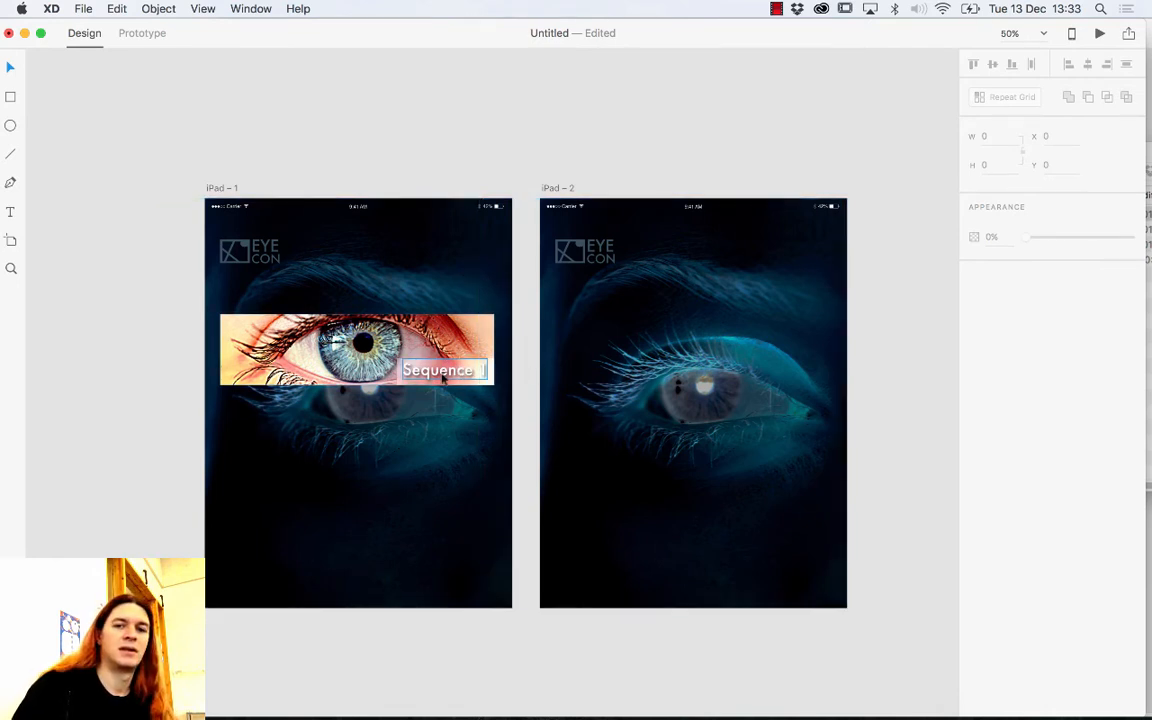
Step: Add a black (#000000) border with a width of 2 to the blurred rectangle behind the Sequence 1 text
click(482, 374)
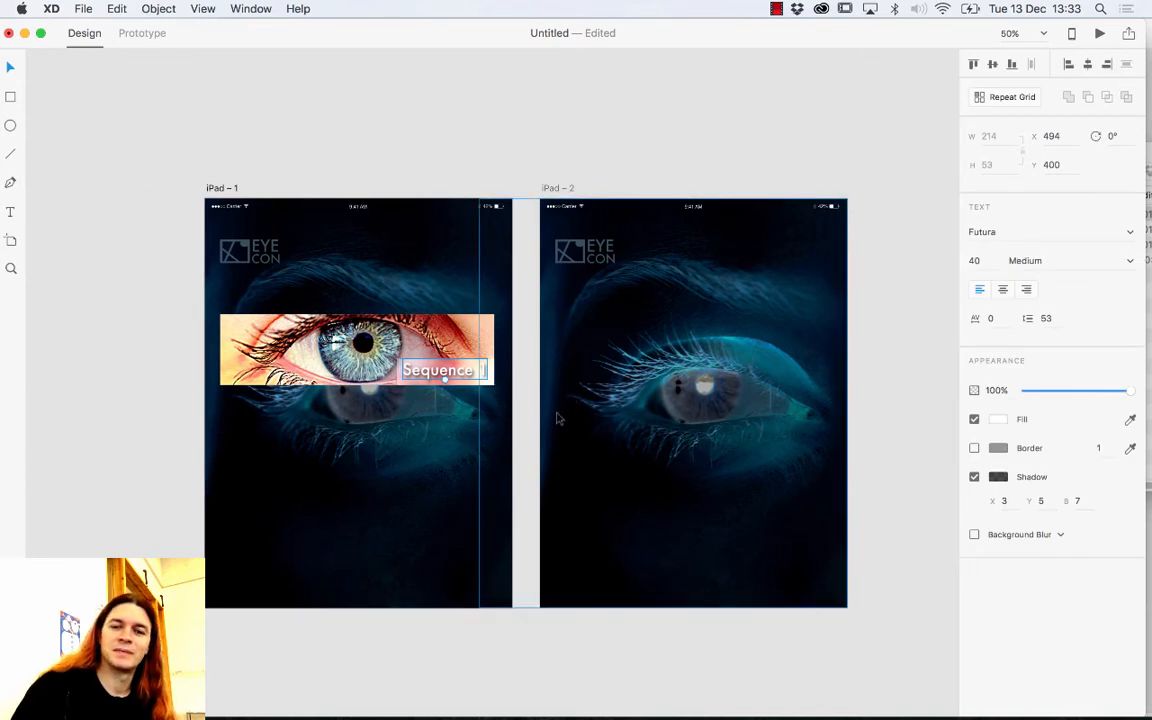
click(490, 384)
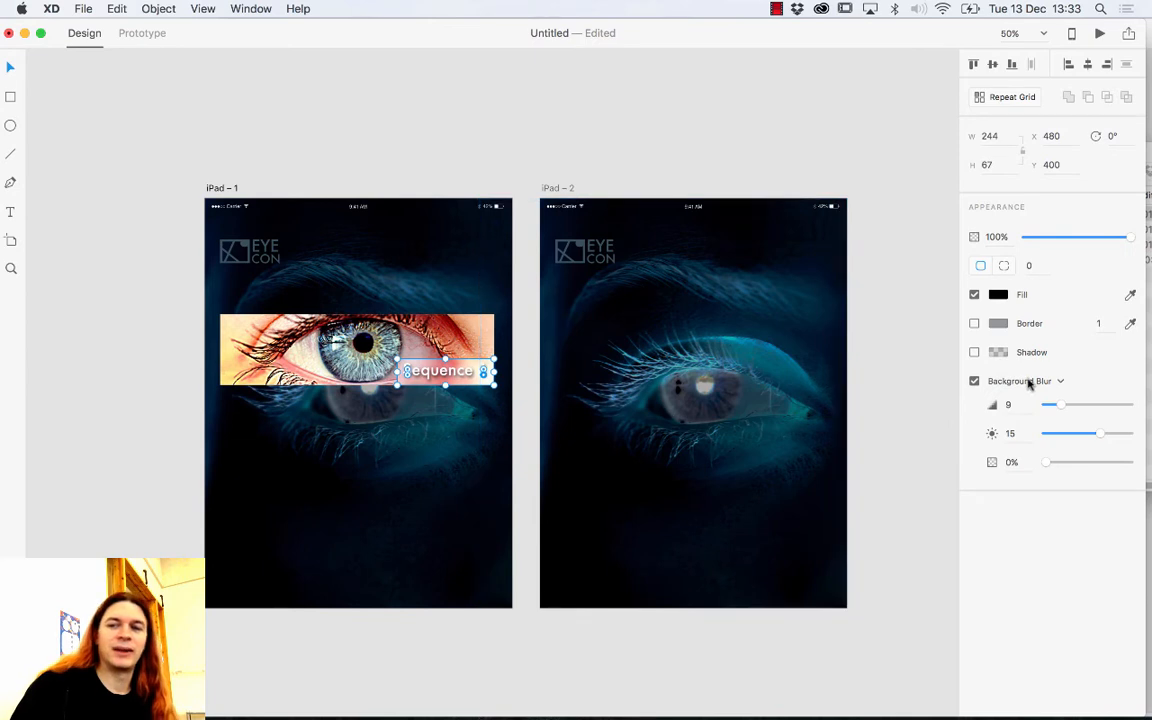
click(974, 324)
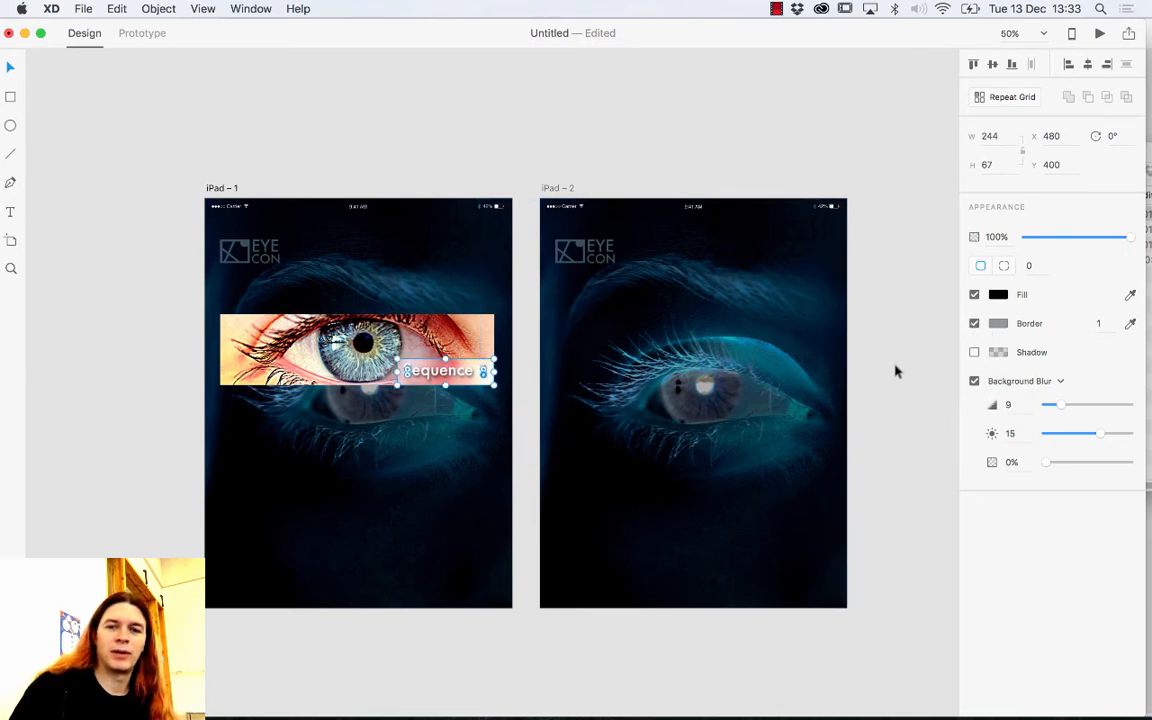
click(1000, 326)
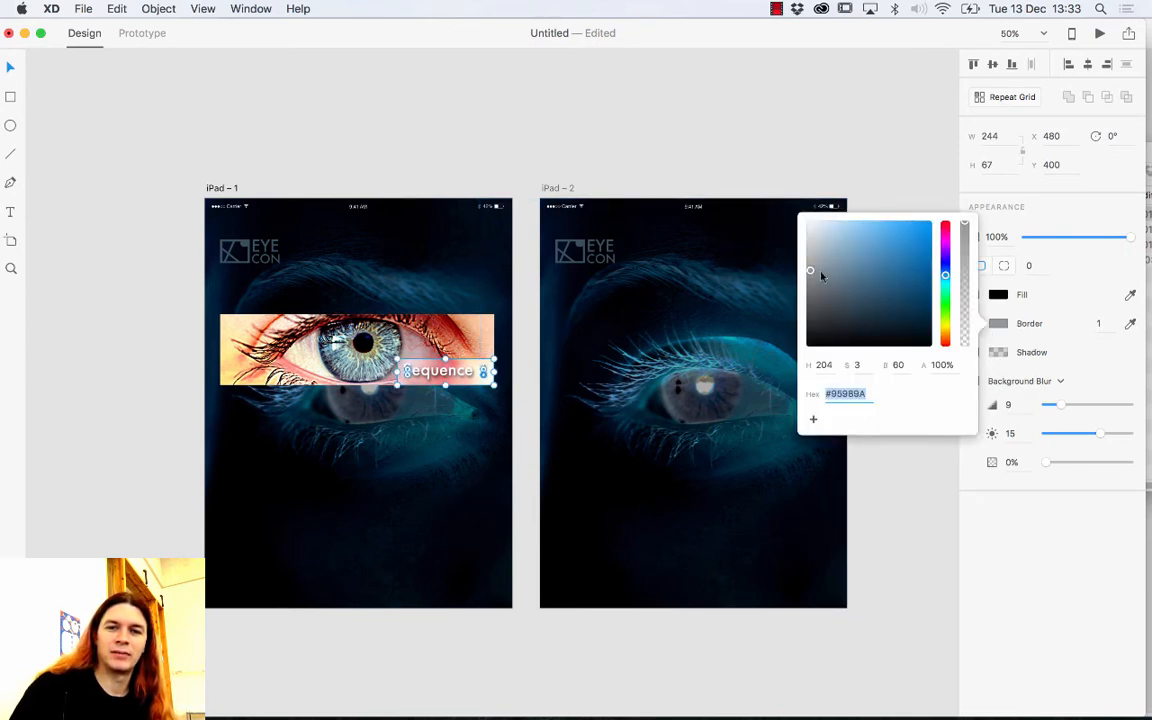
drag(822, 276, 806, 346)
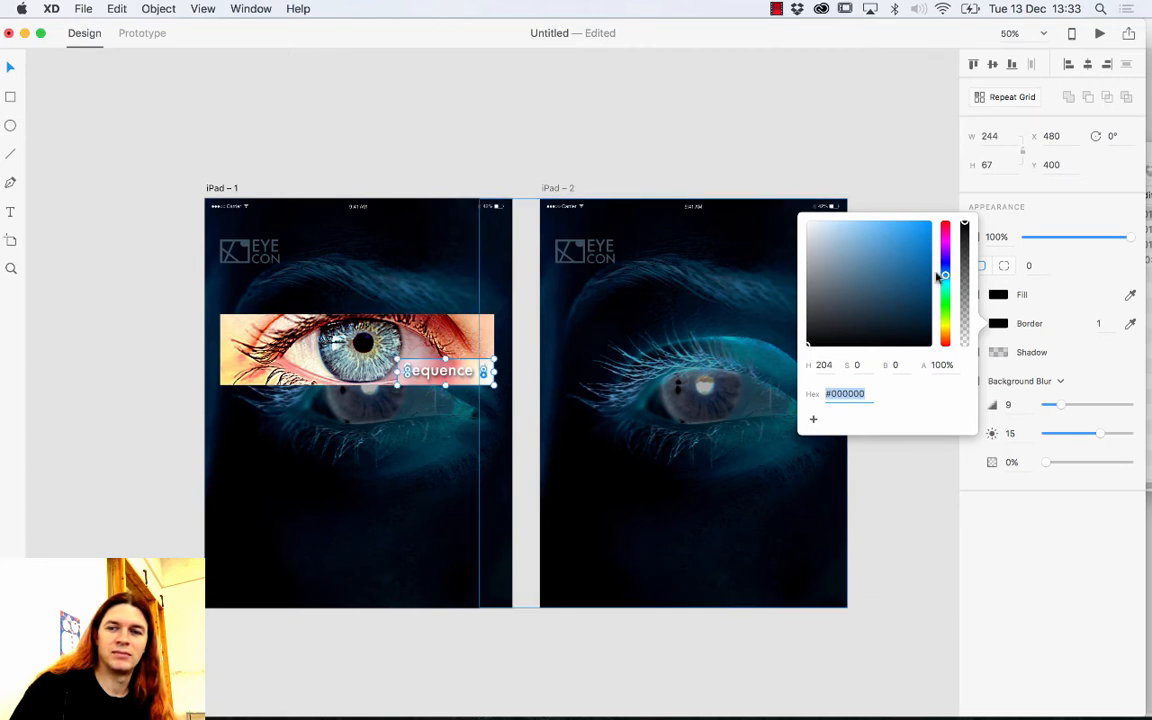
click(1107, 324)
text(2)
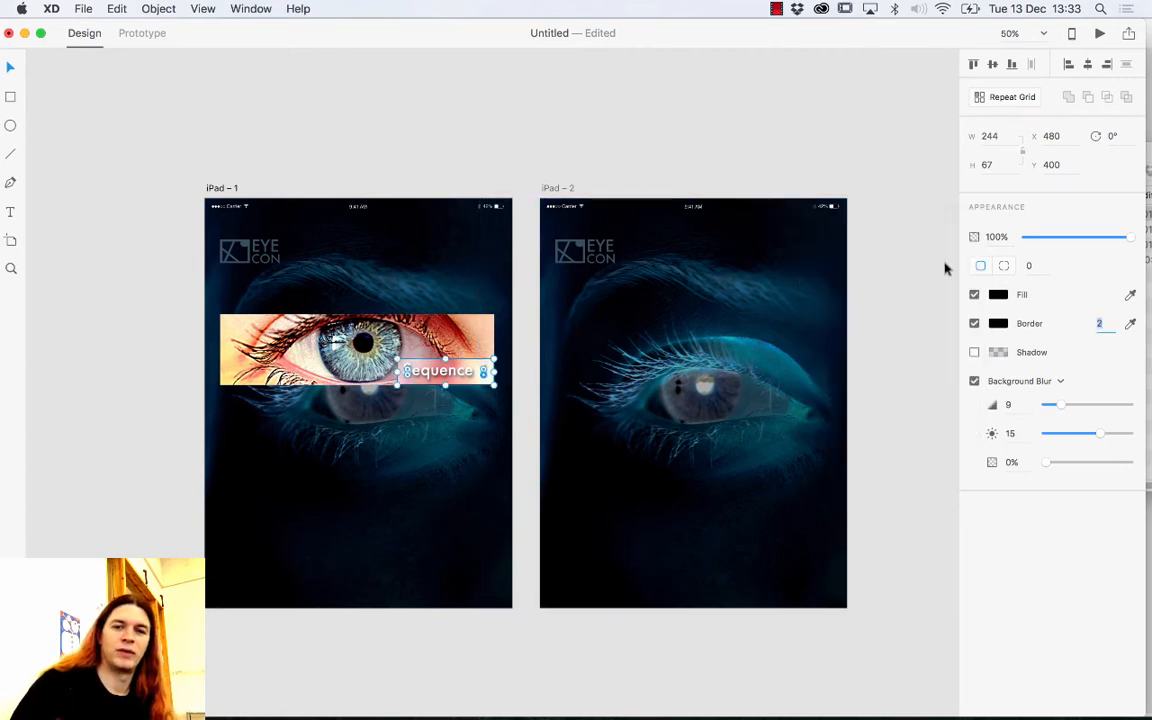
click(765, 137)
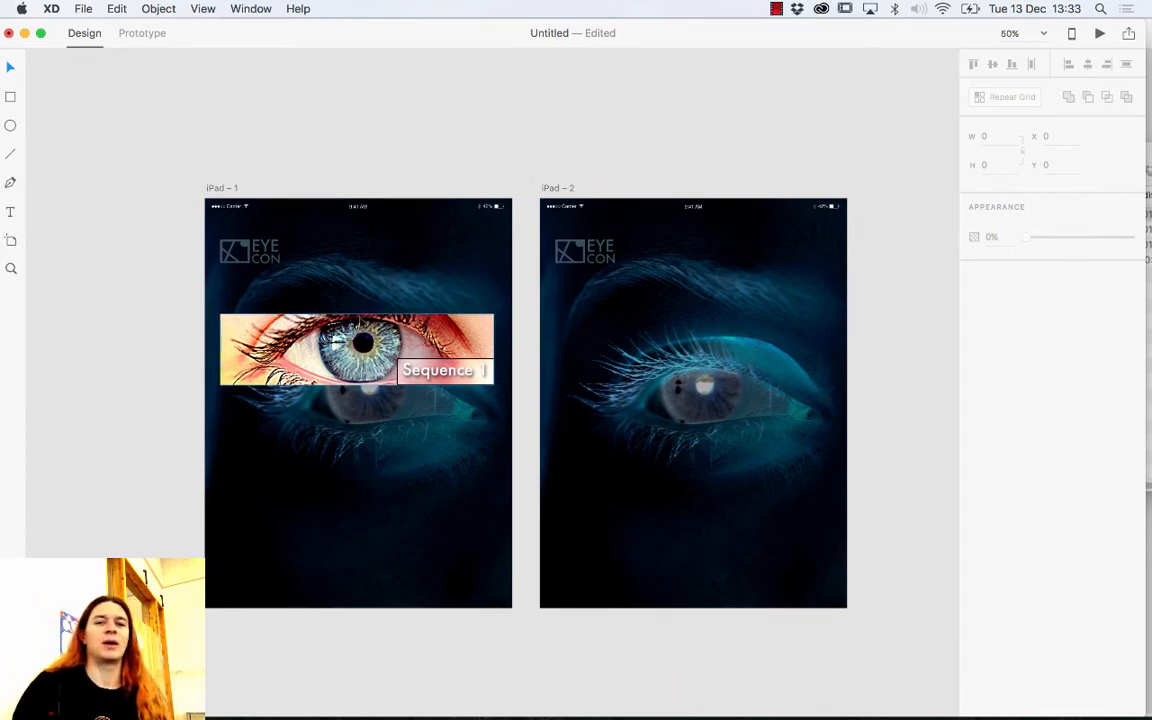
click(410, 374)
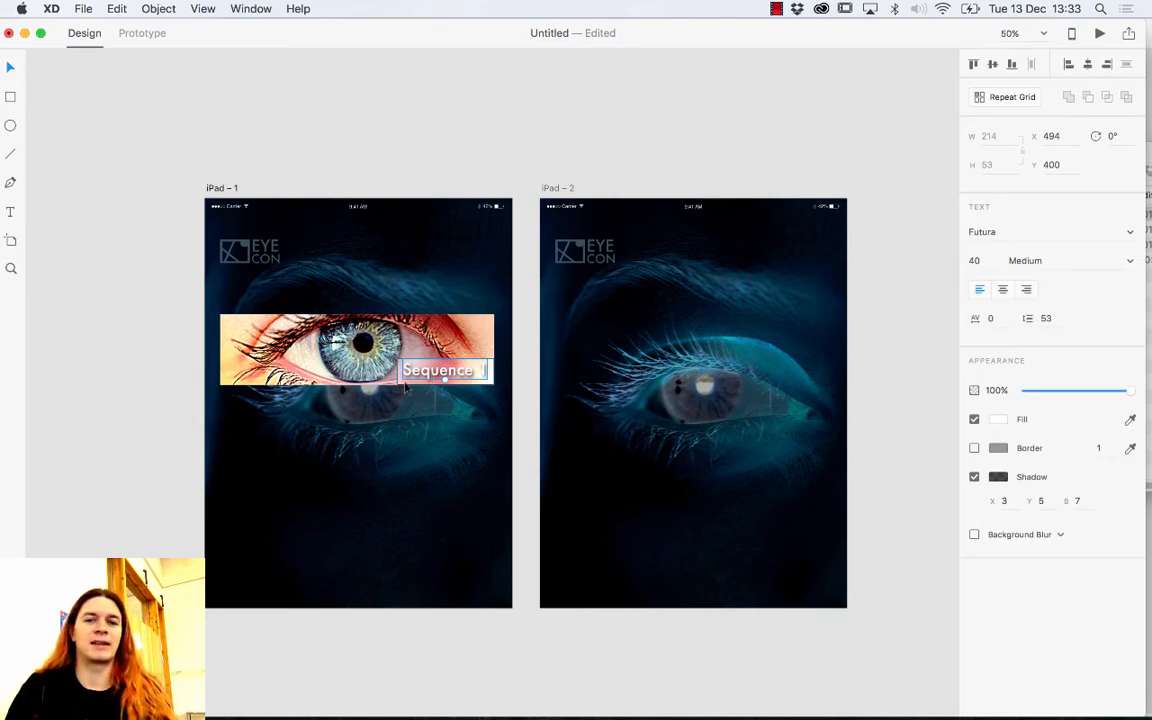
key(Escape)
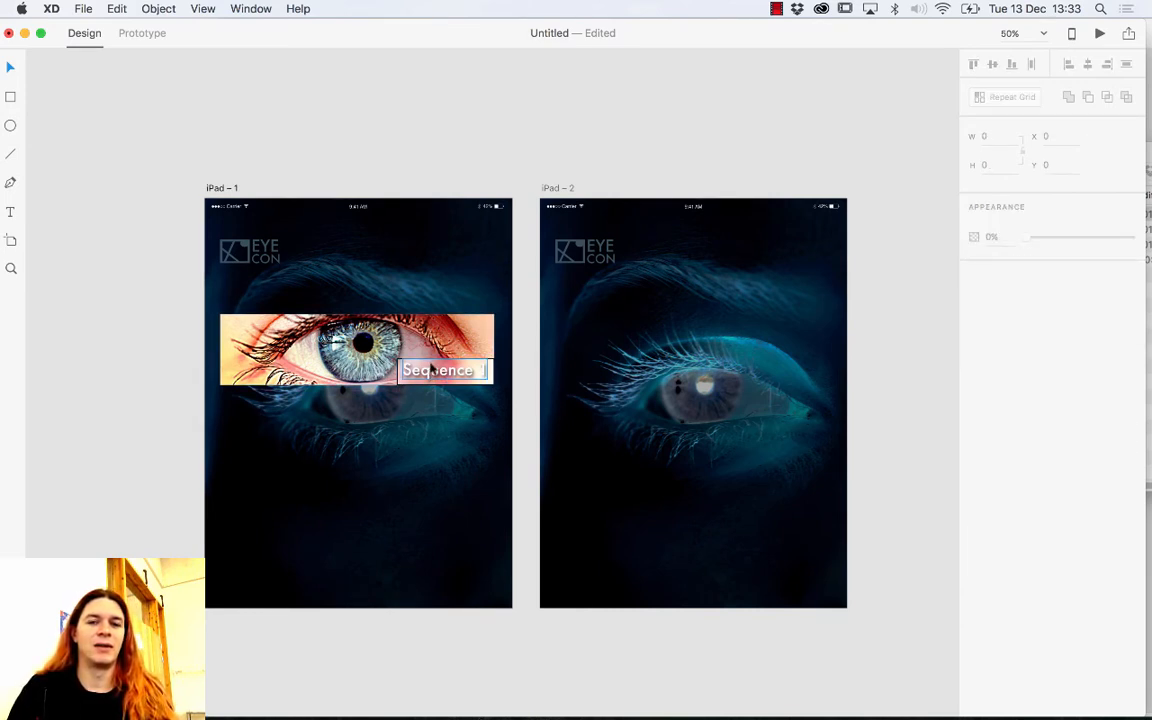
click(433, 371)
click(151, 368)
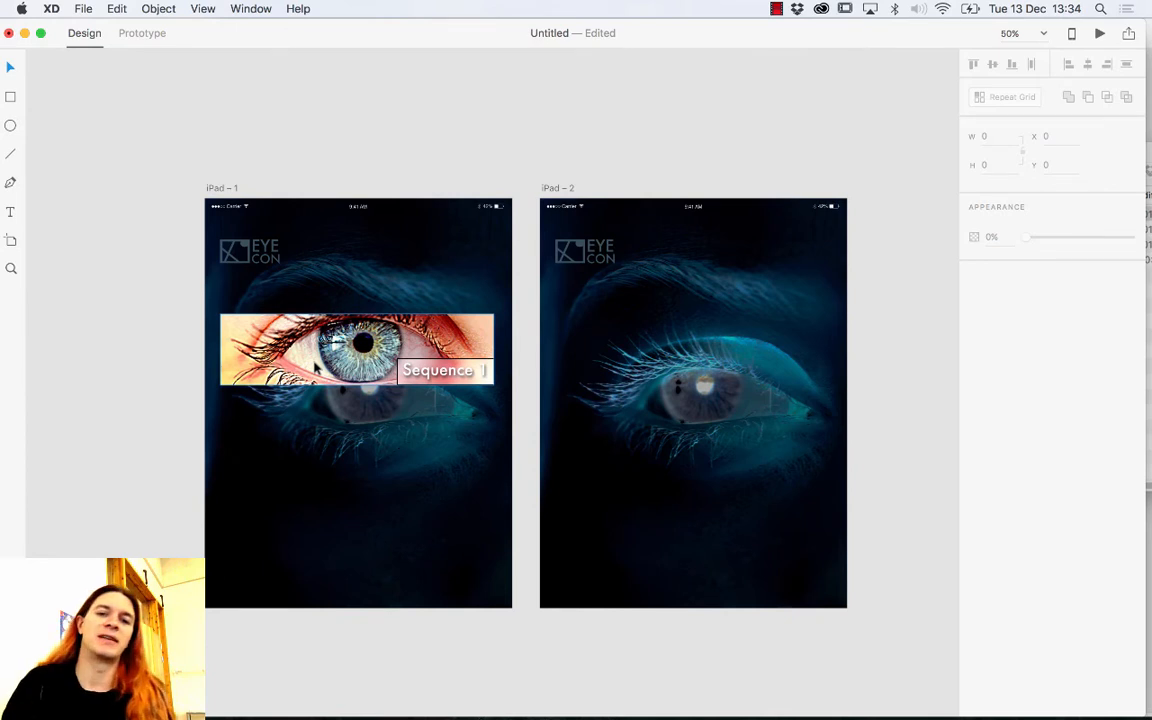
Step: Show the layers of the iPad – 1 artboard and lock the eye_back_resized background image
click(325, 296)
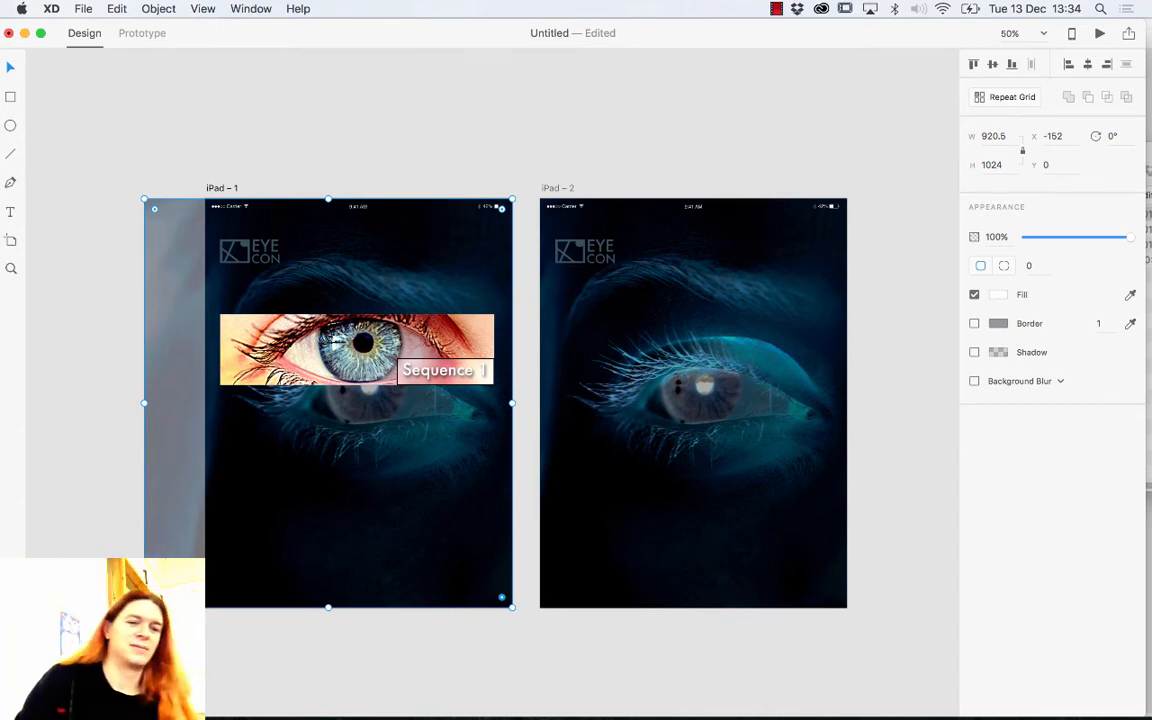
key(super+y)
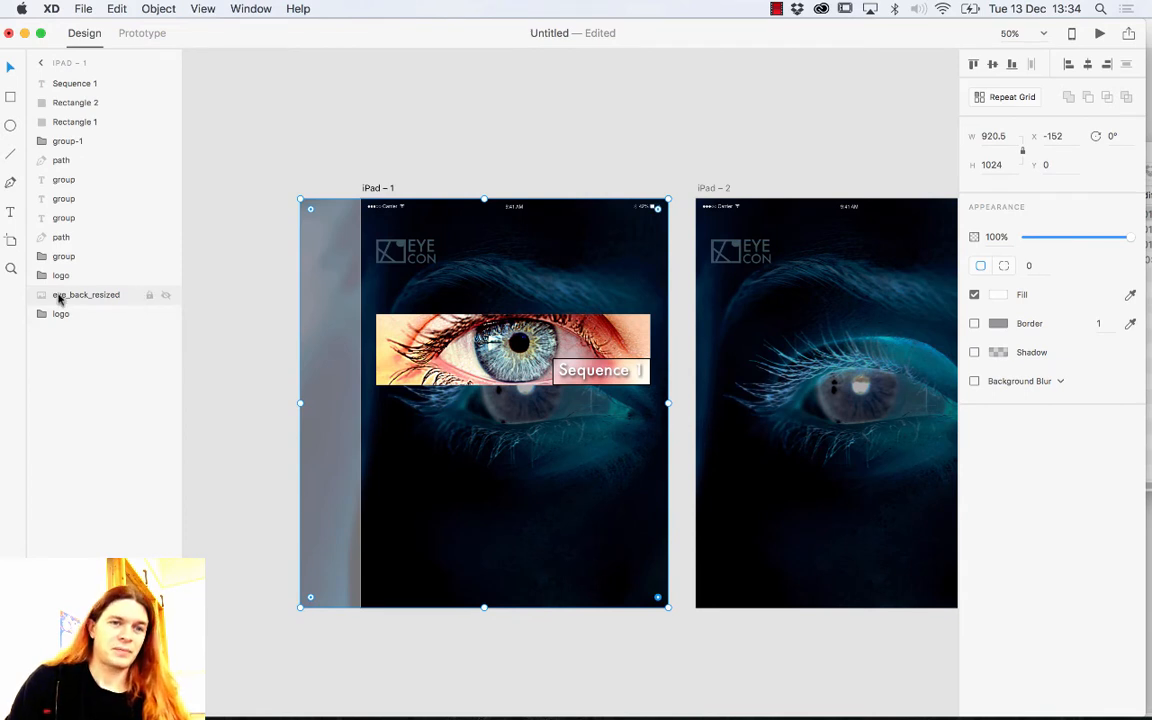
click(149, 297)
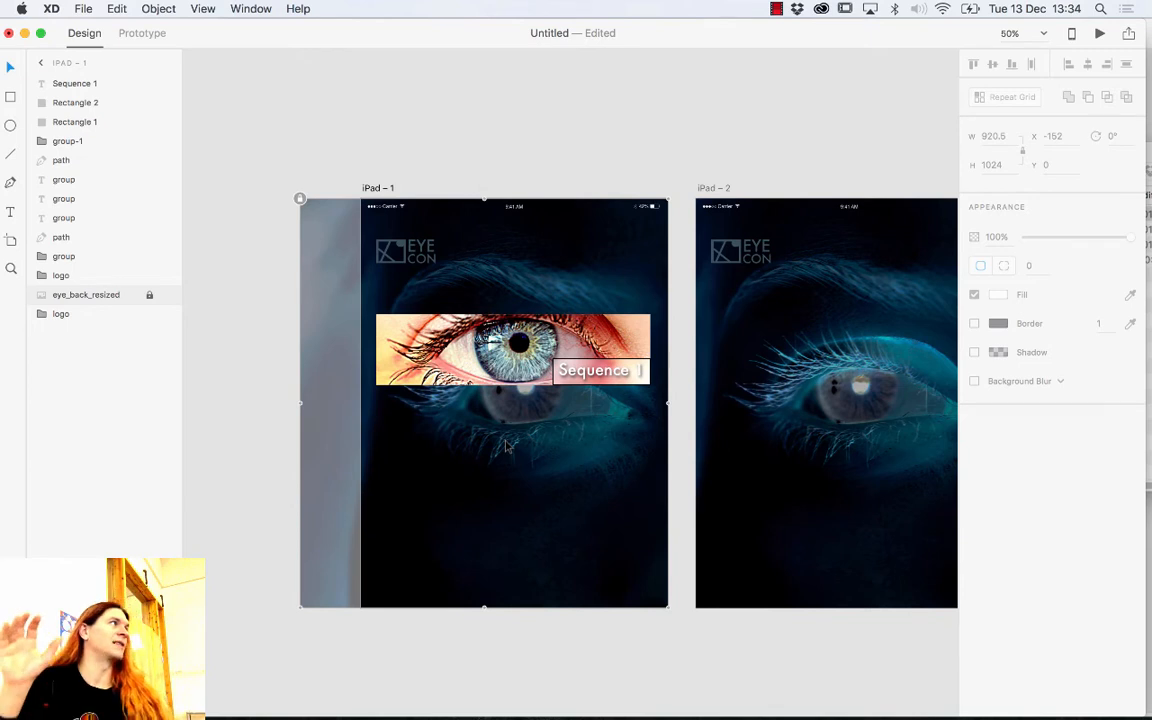
click(213, 322)
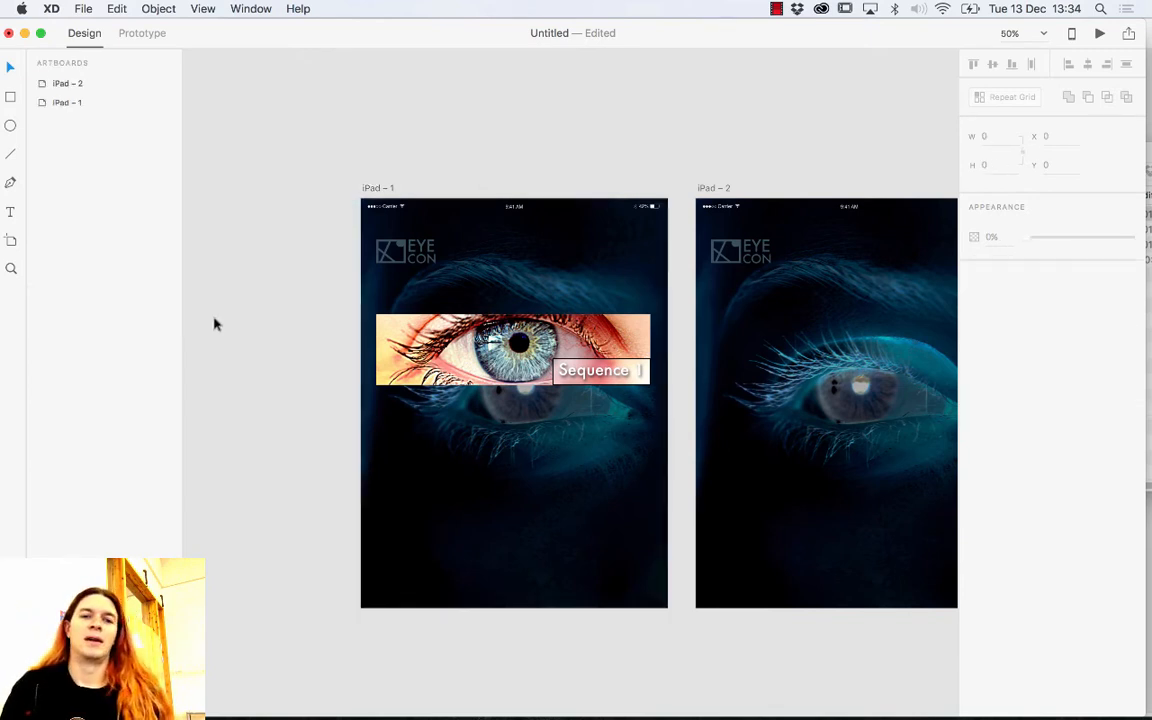
click(452, 280)
click(249, 345)
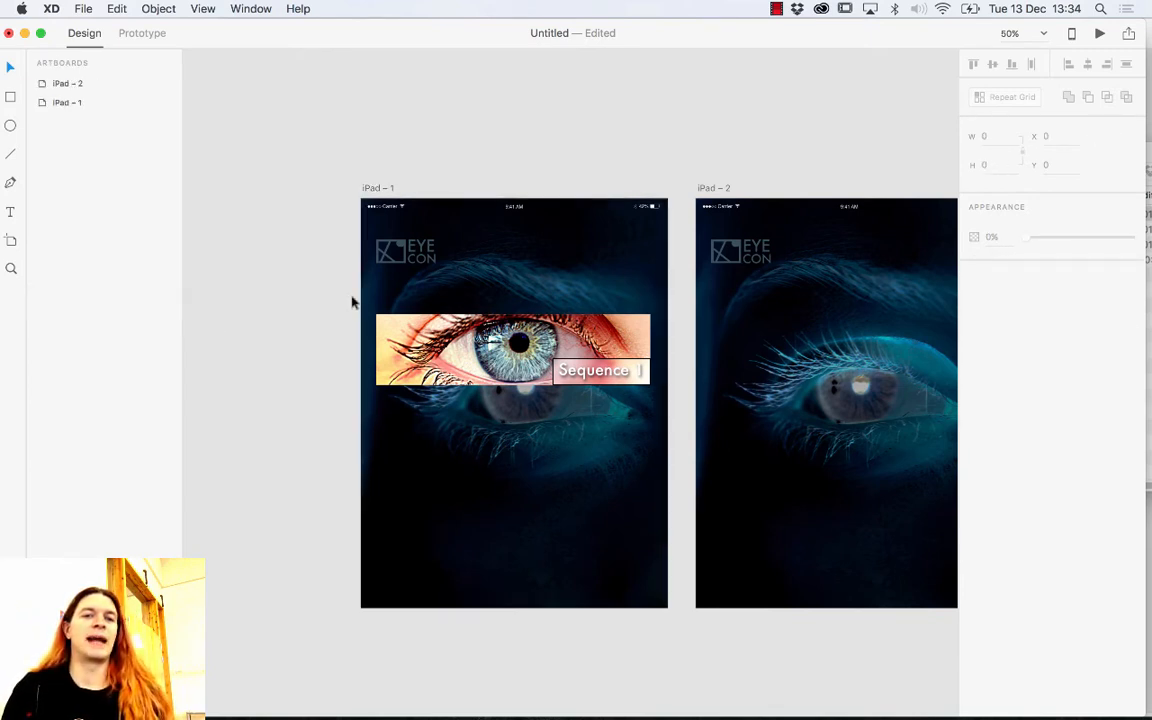
click(340, 265)
click(239, 320)
click(398, 284)
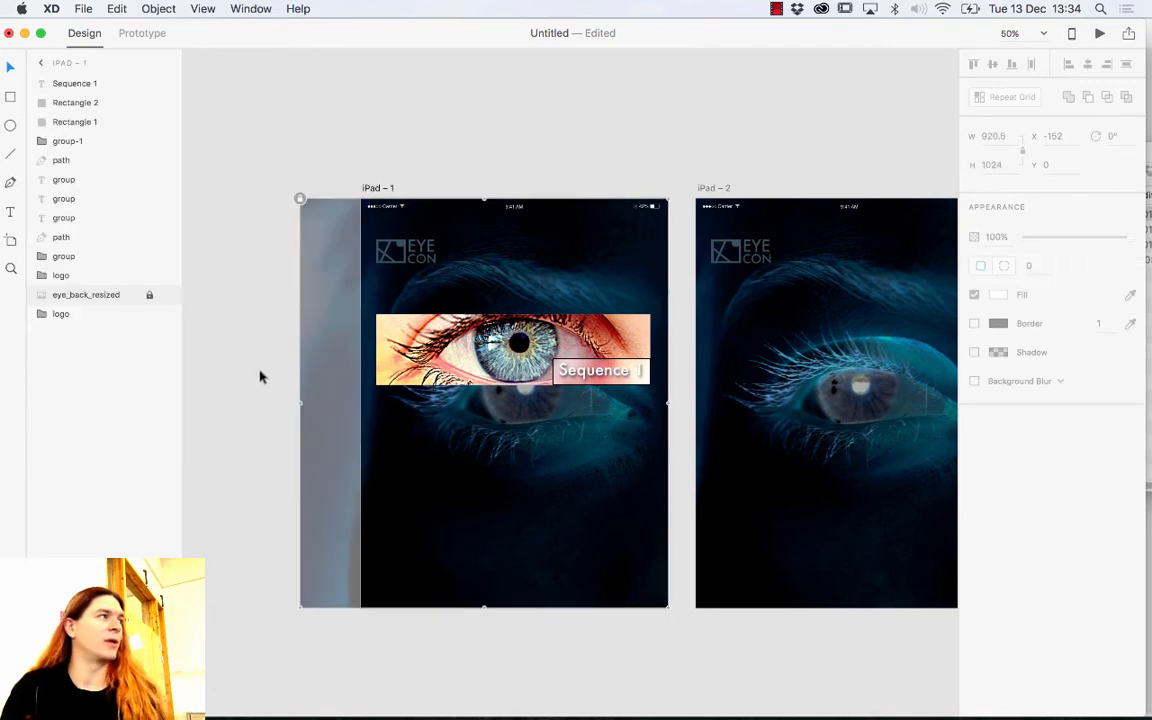
Step: Delete the oversized stray logo layer beneath the locked background on the iPad – 1 artboard
click(212, 360)
click(310, 305)
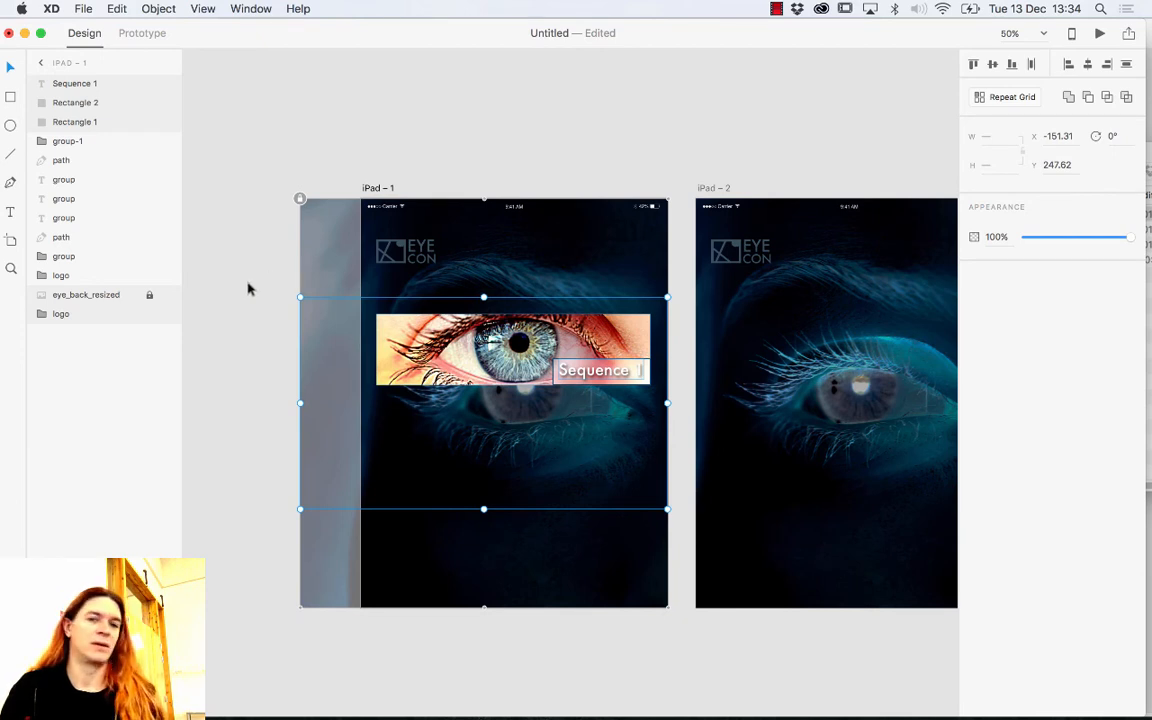
click(258, 305)
click(395, 335)
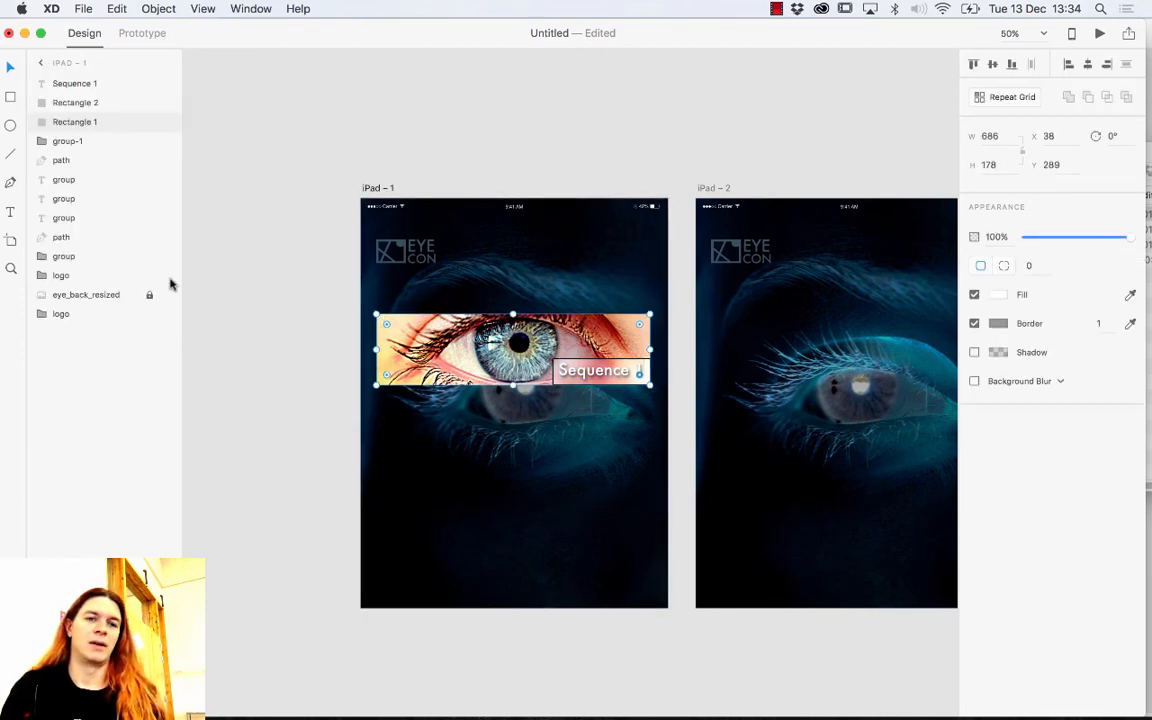
click(69, 315)
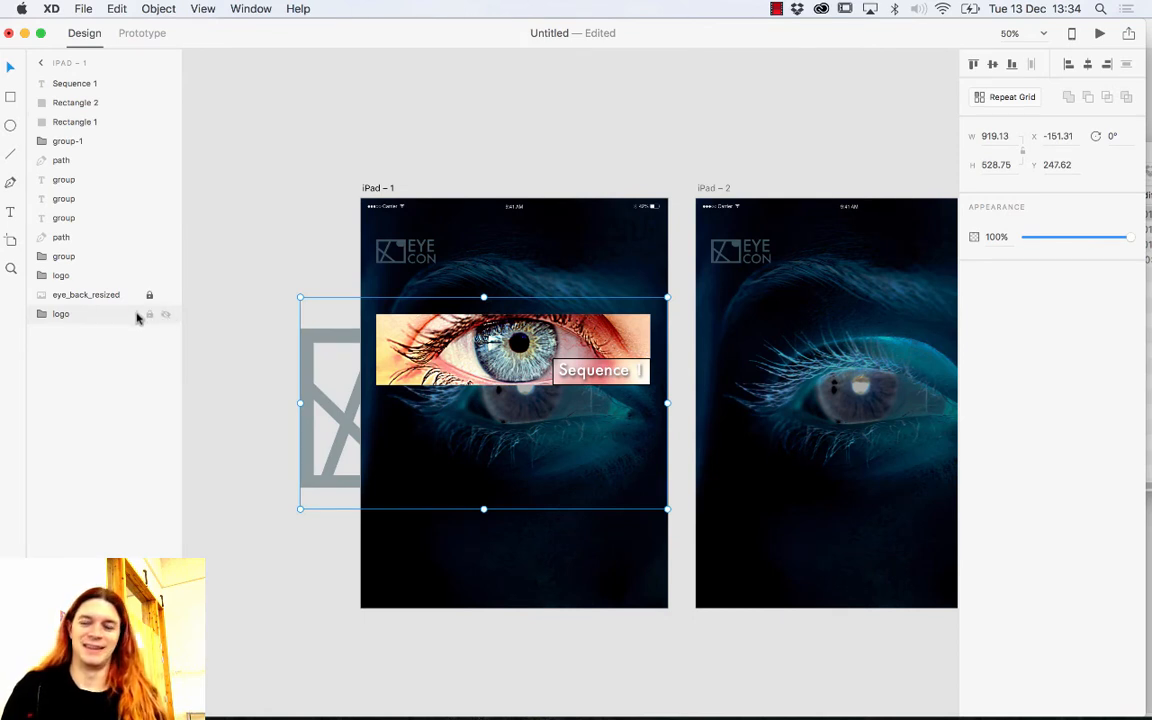
key(Delete)
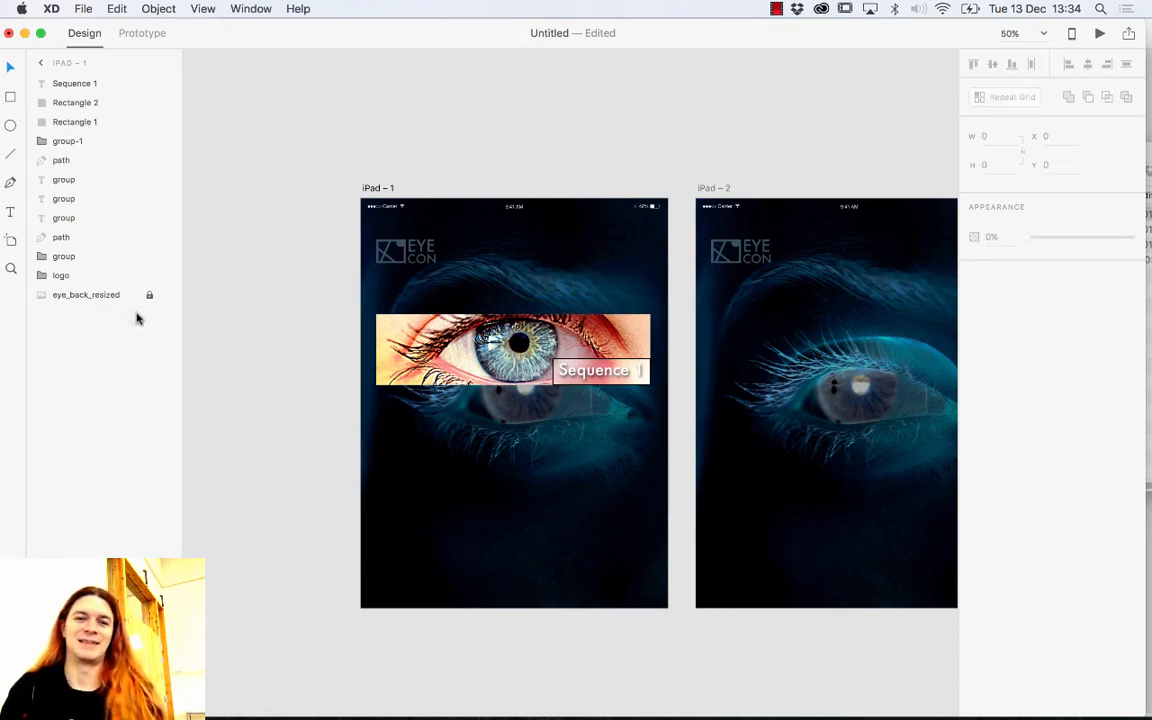
click(249, 313)
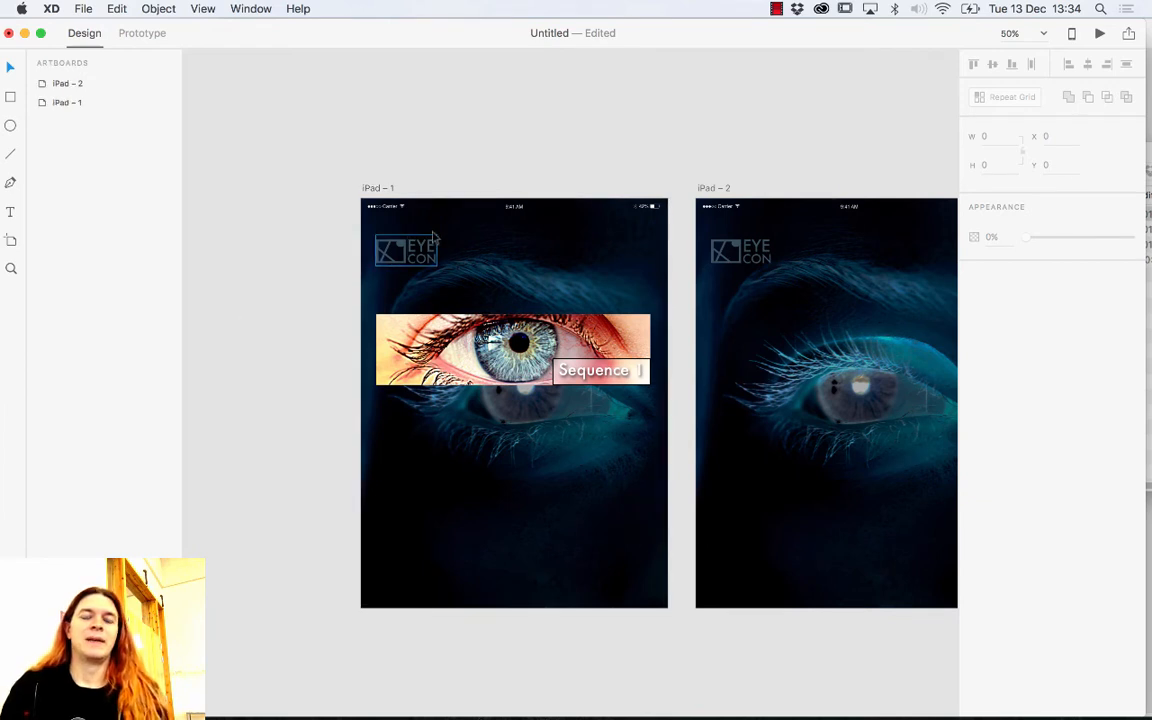
Step: Group the eye image panel, the blurred rectangle and the Sequence 1 text on the iPad – 1 artboard
click(445, 322)
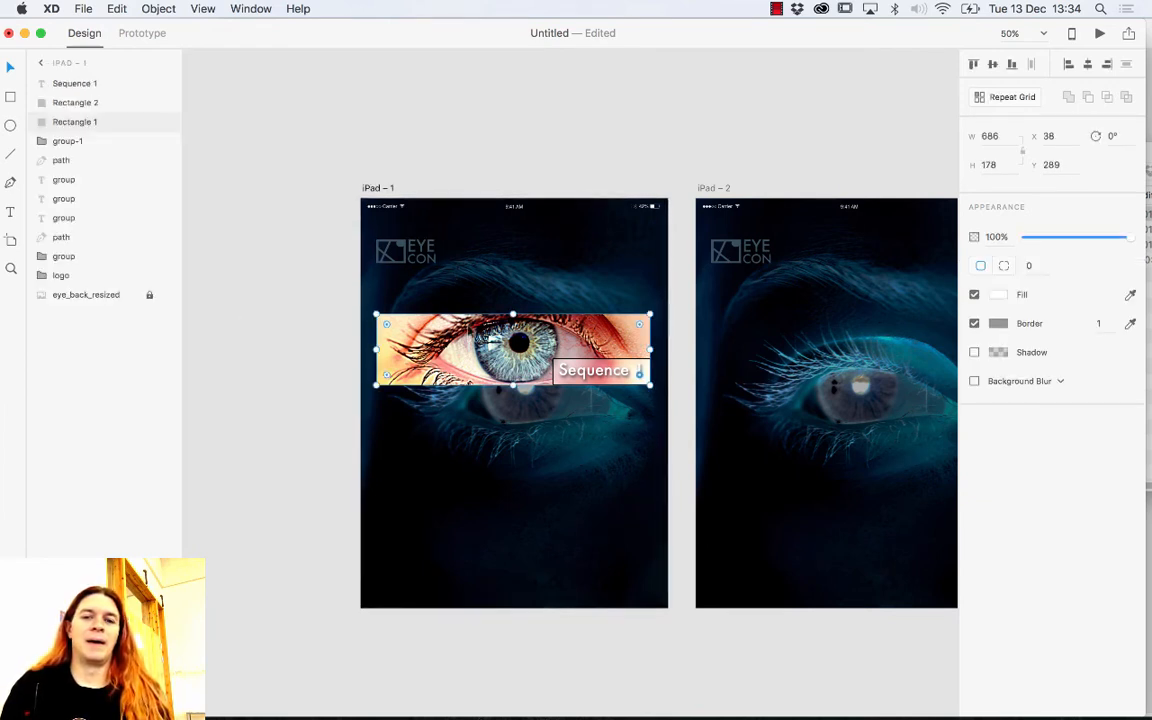
drag(310, 309, 652, 392)
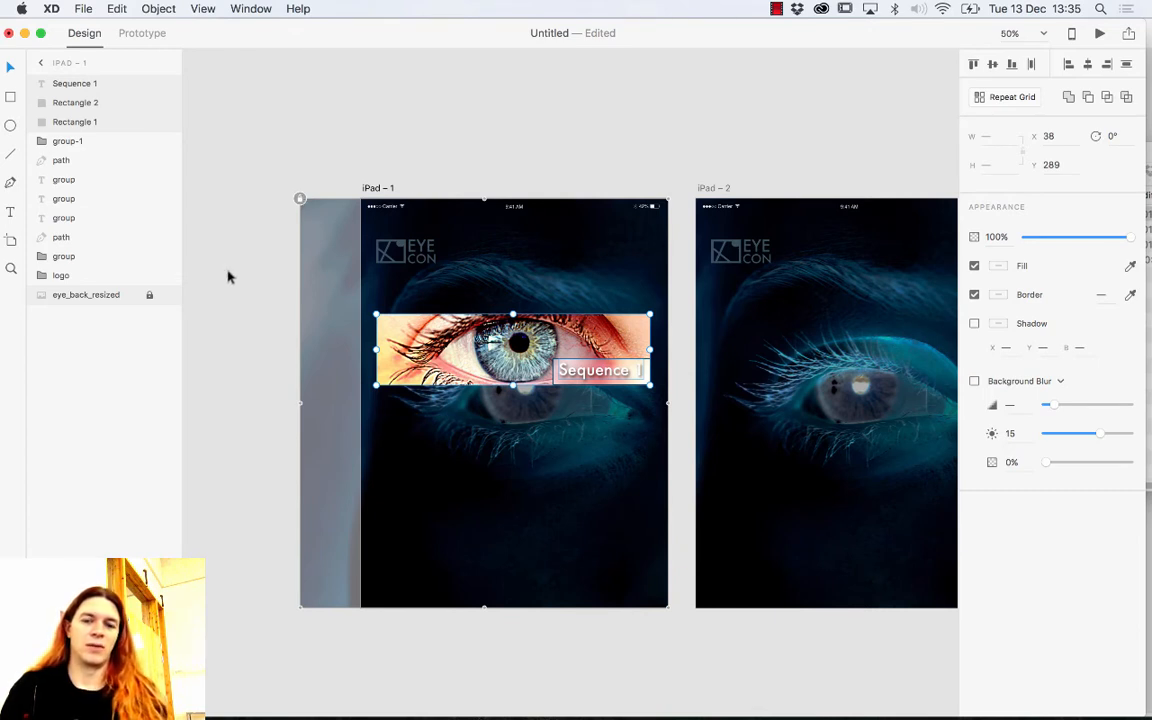
key(super+g)
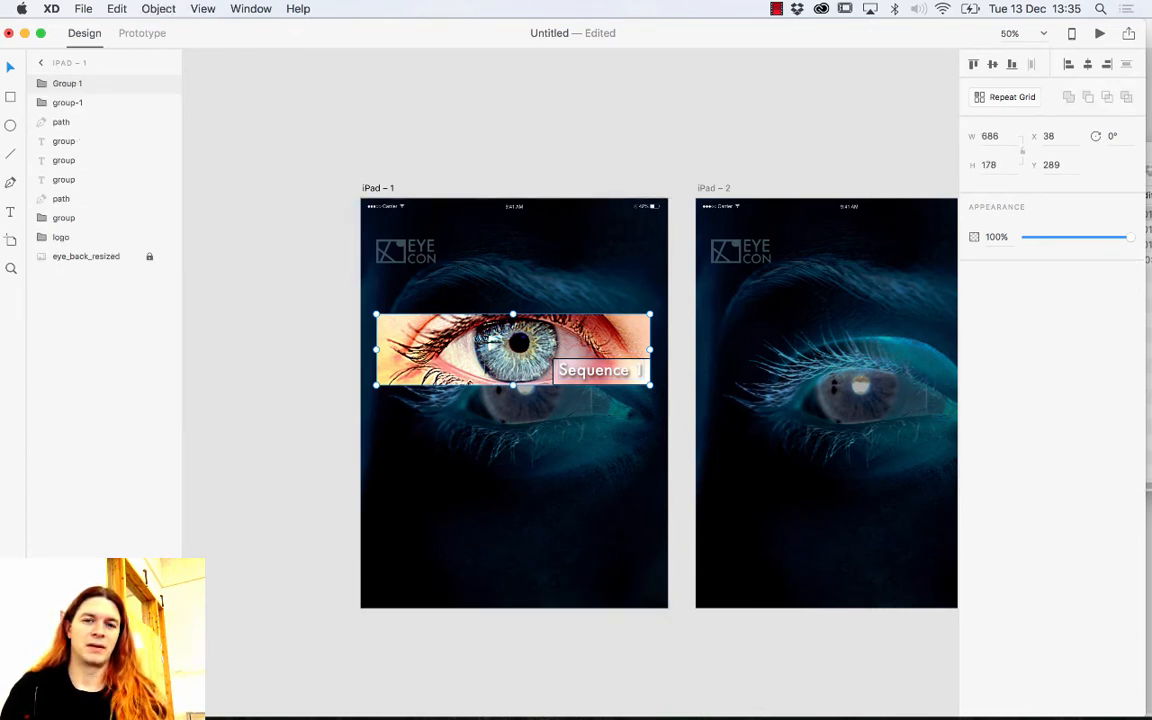
click(417, 259)
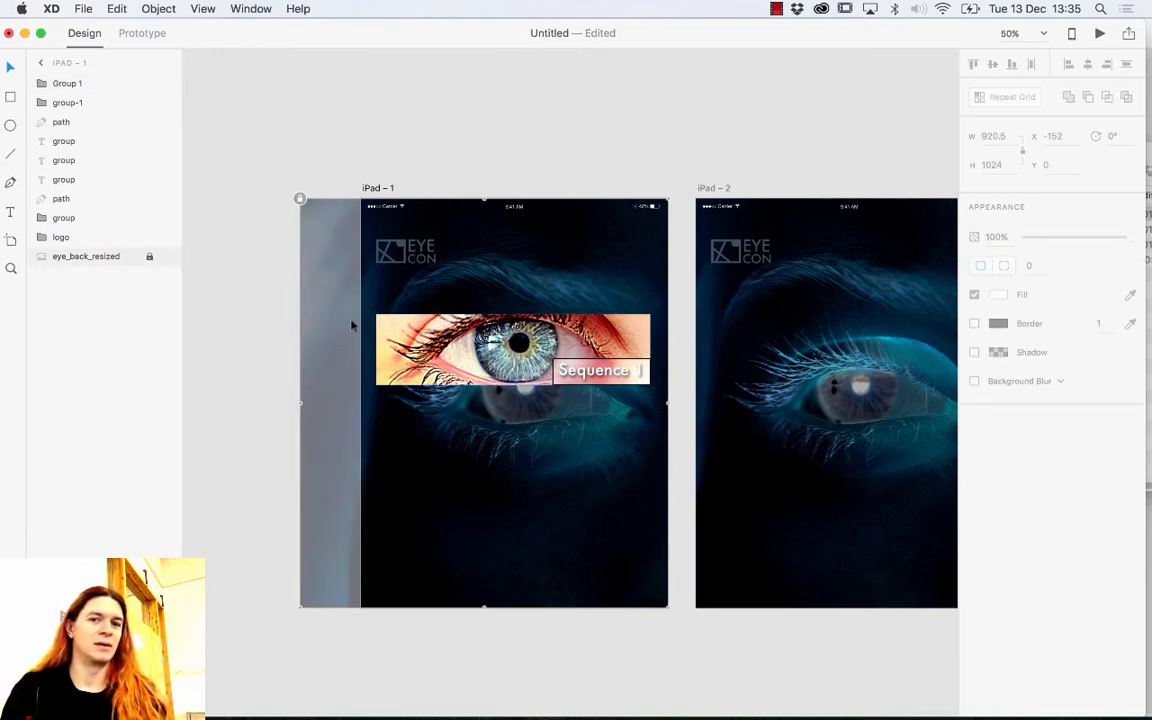
click(400, 330)
click(385, 272)
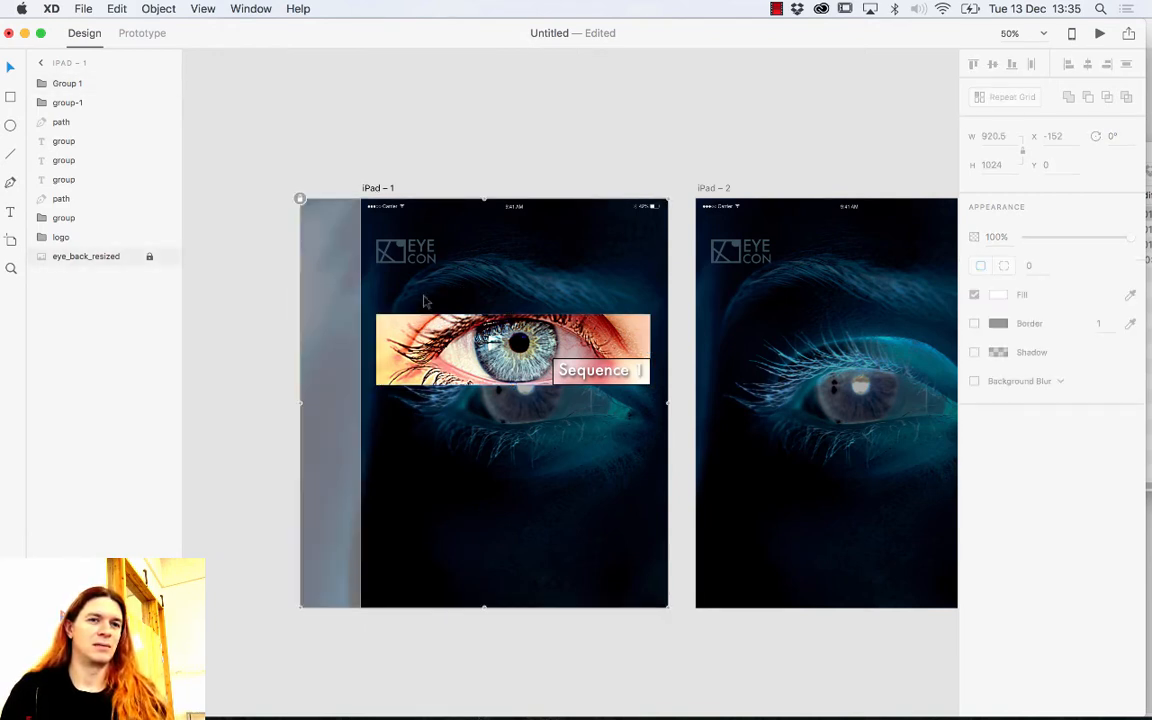
click(386, 331)
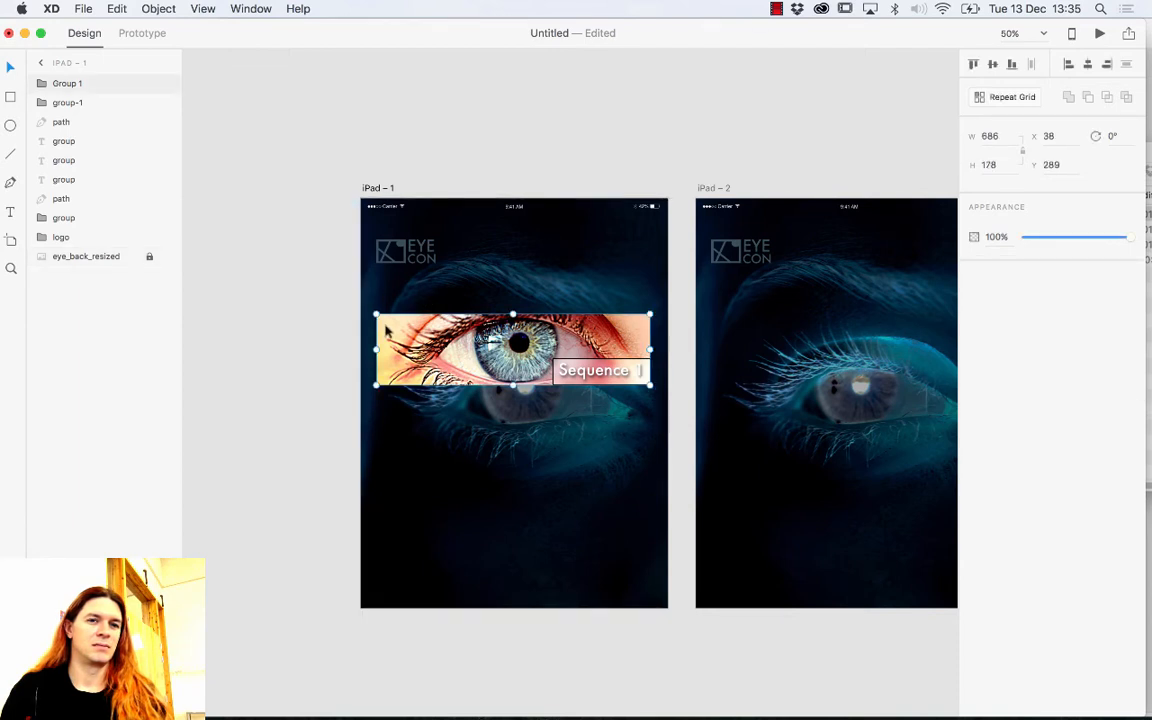
click(336, 272)
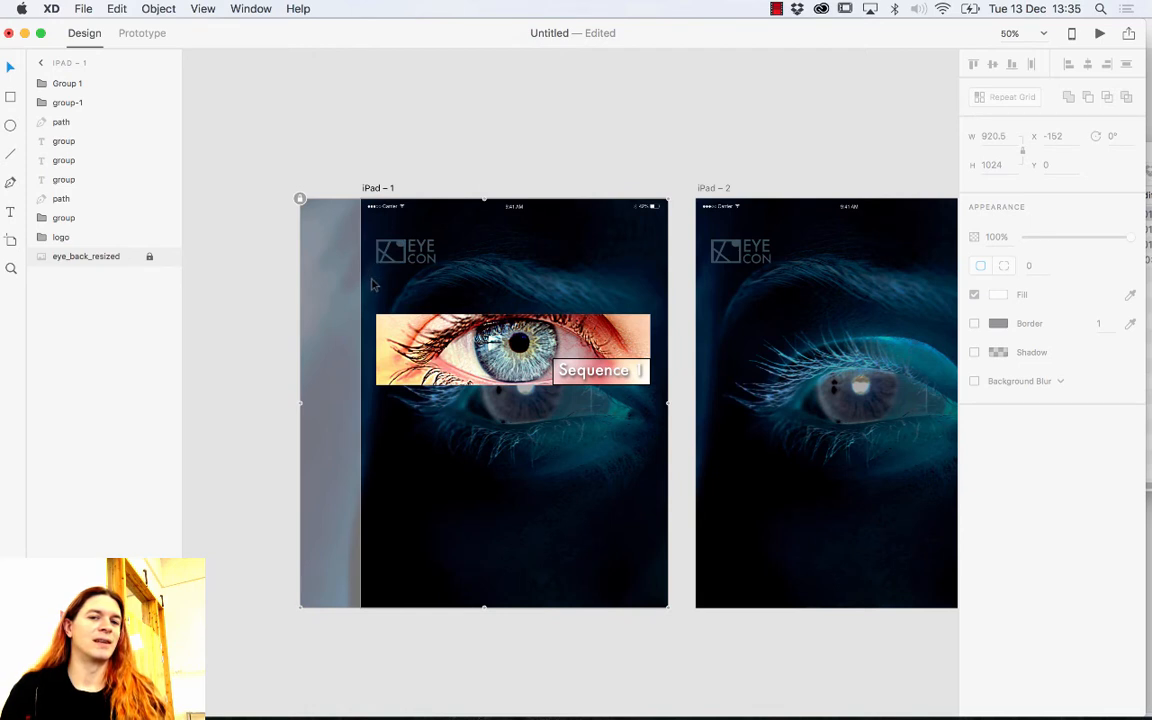
click(268, 280)
click(383, 282)
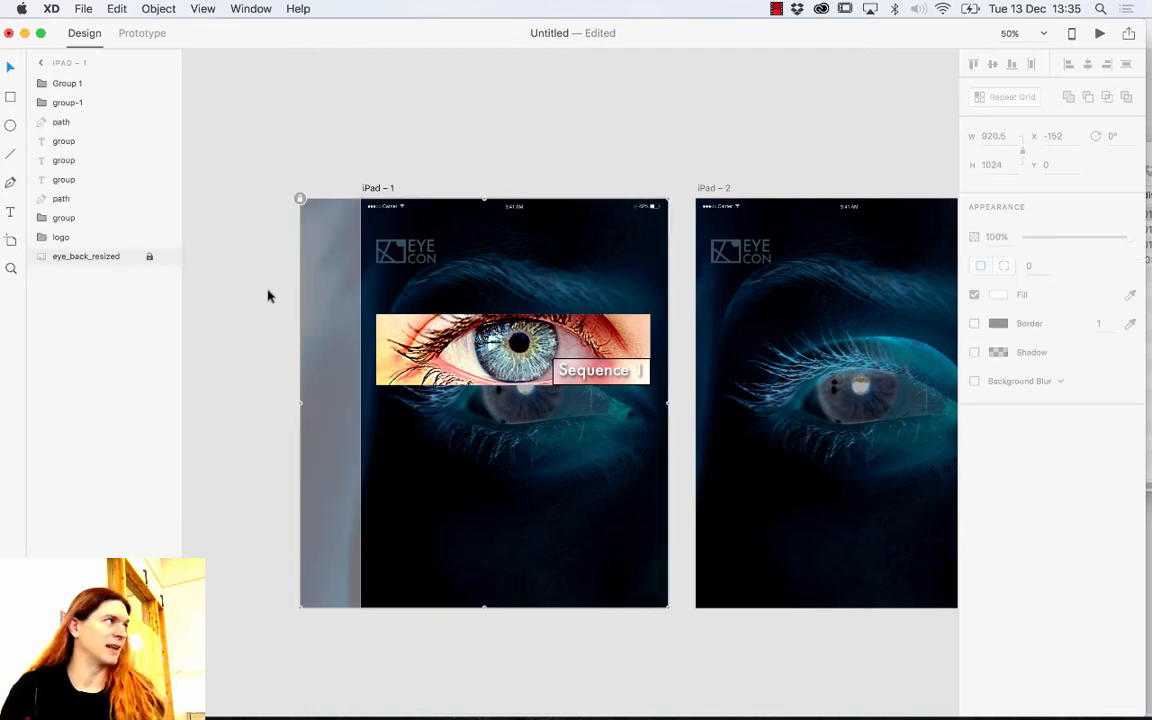
click(269, 296)
click(317, 296)
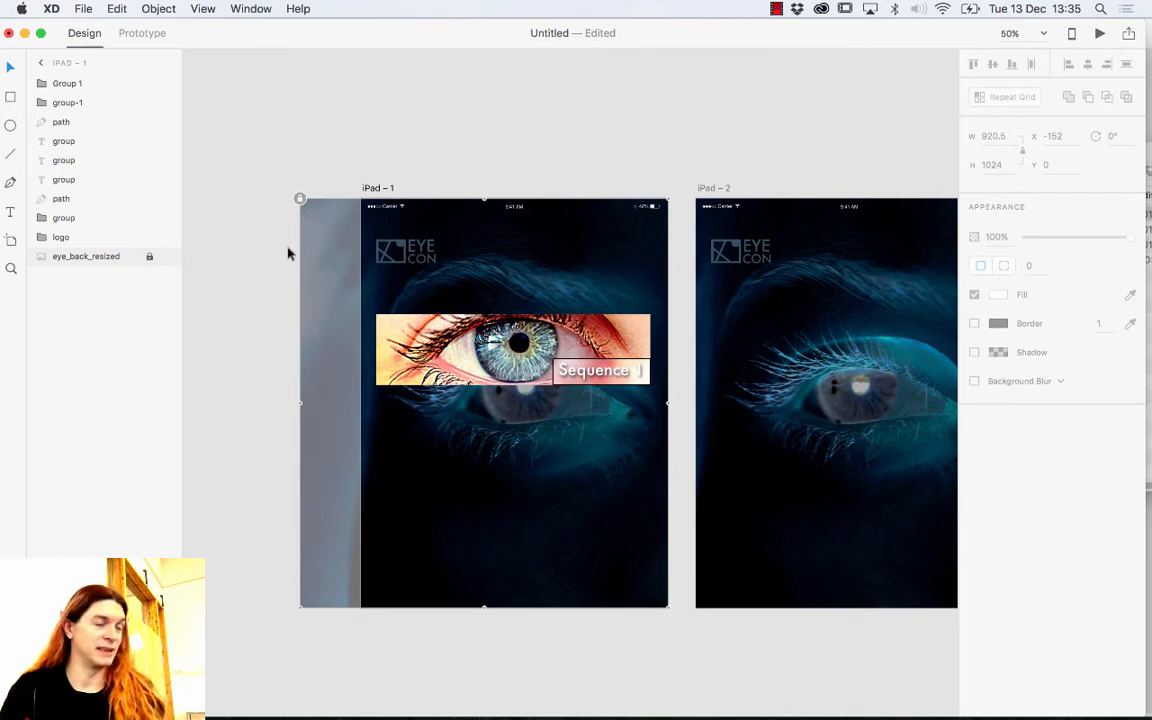
click(256, 318)
Step: Turn the grouped Sequence 1 panel into a repeat grid and extend it downward to four rows, about 791 high
click(395, 305)
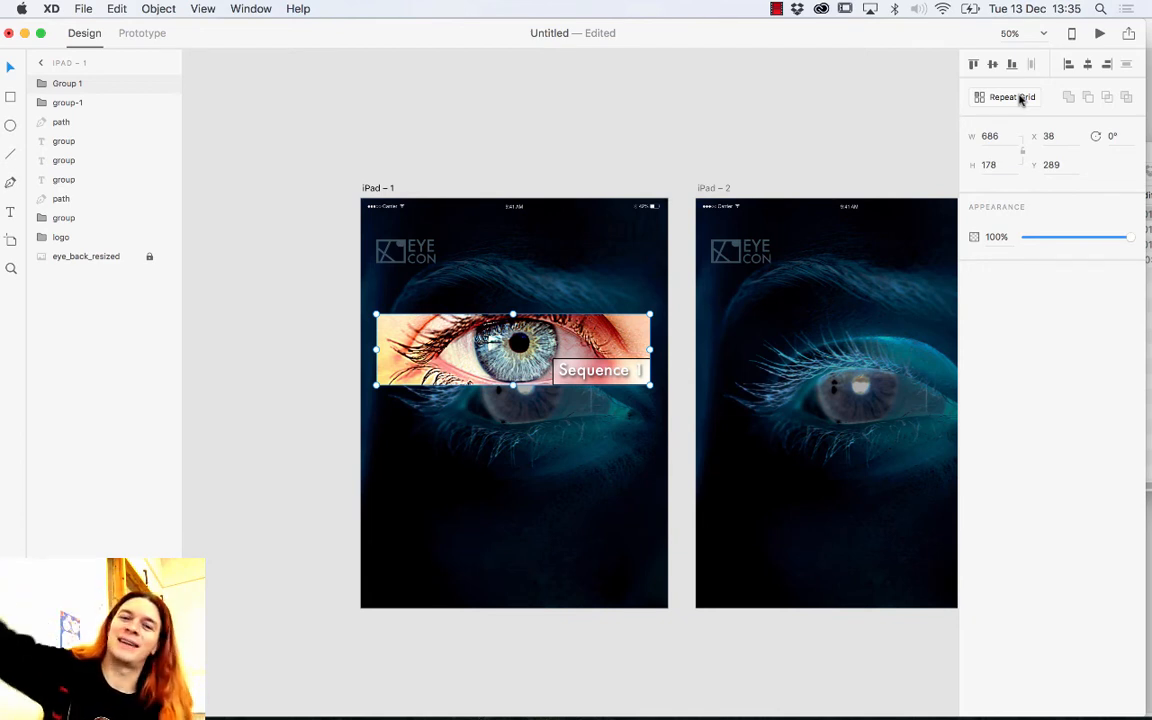
click(1012, 97)
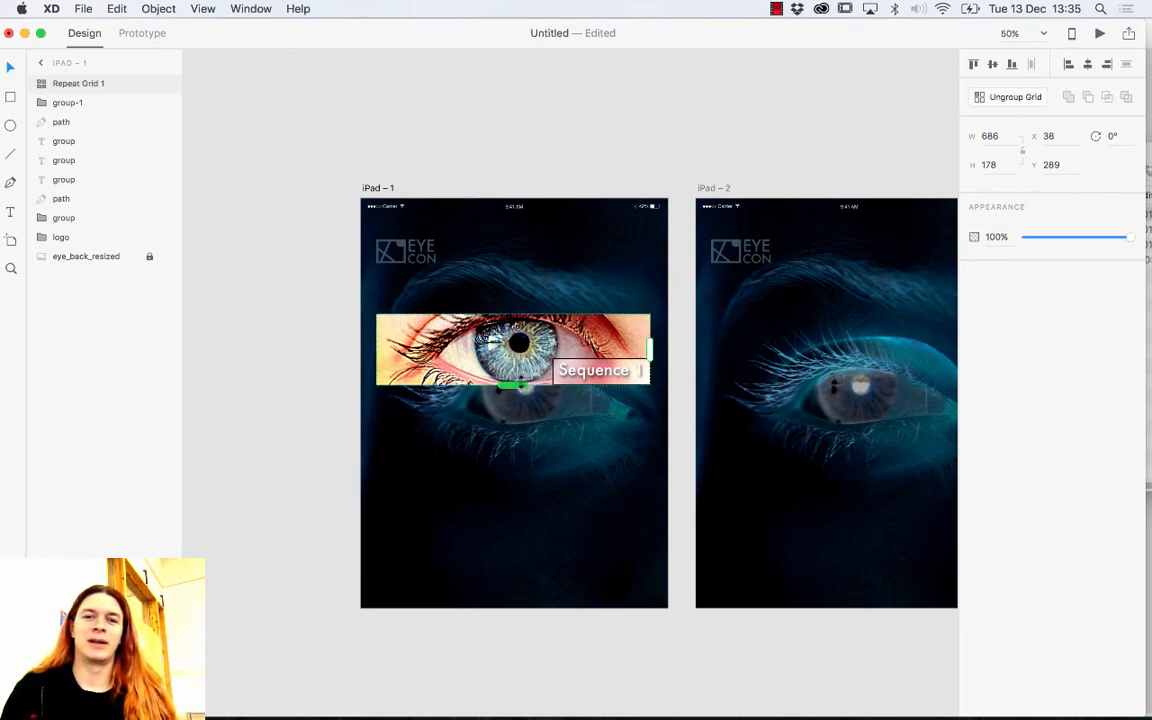
drag(516, 385, 507, 630)
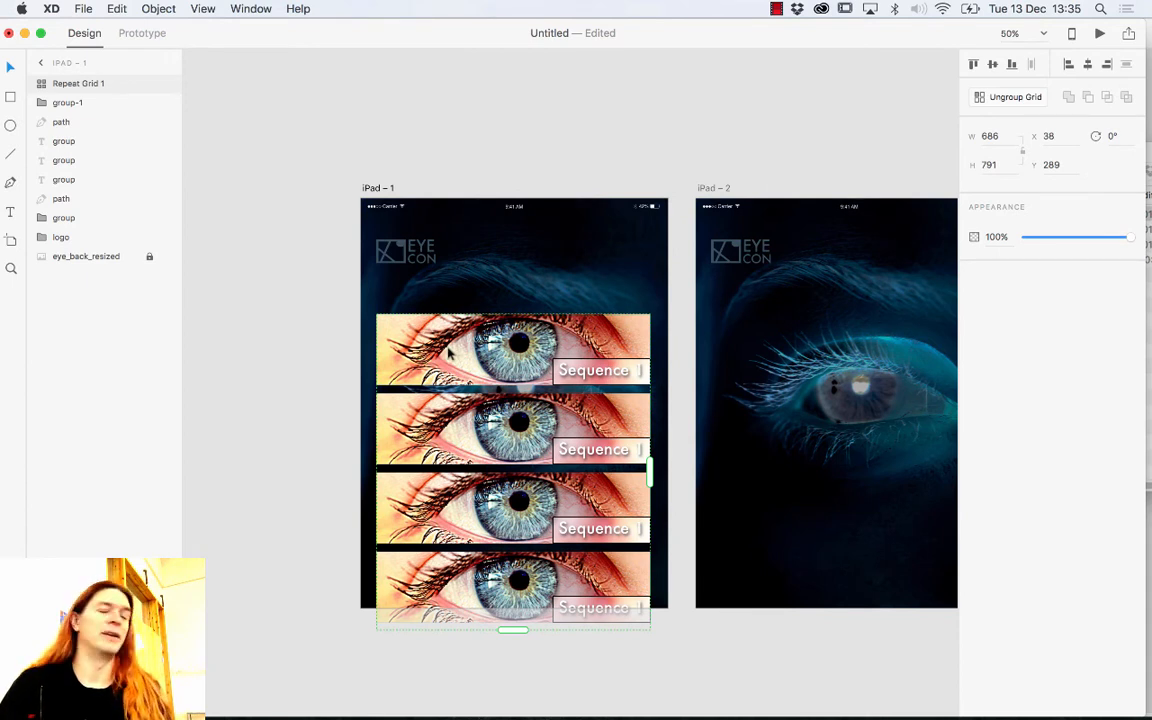
Step: Move the repeat grid up to about X 41, Y 209 and tighten the vertical gap between its rows
drag(450, 353, 433, 302)
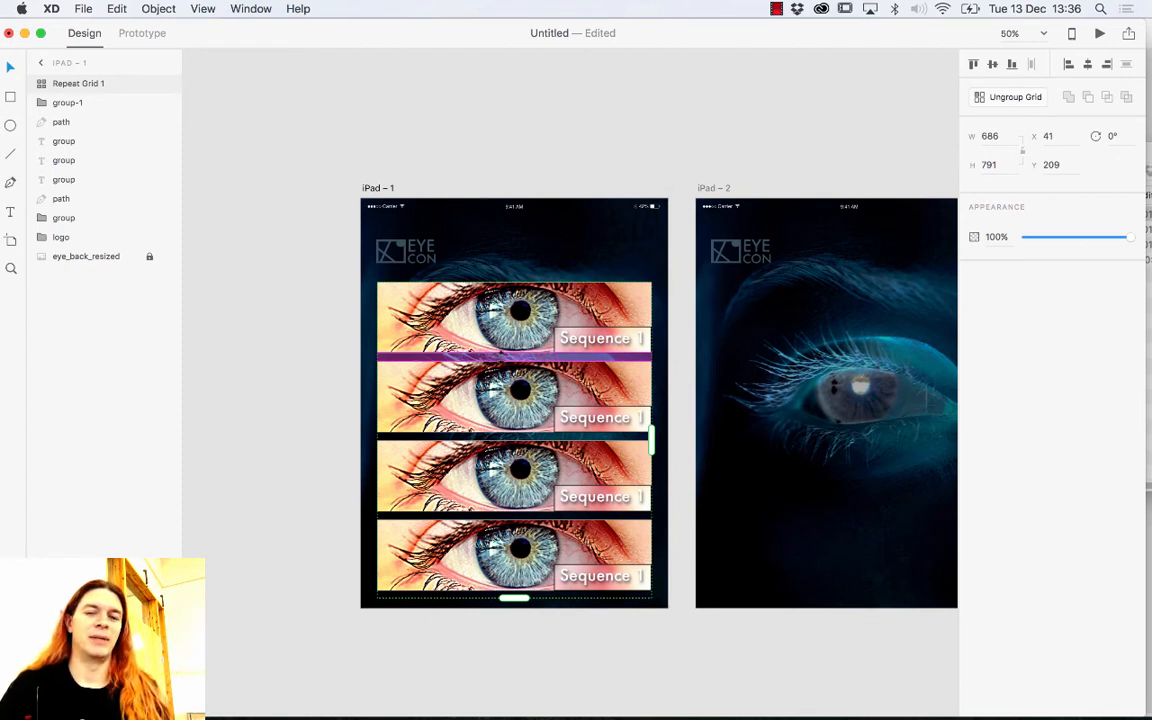
mouse_move(508, 355)
mouse_down()
mouse_move(514, 438)
mouse_move(508, 353)
mouse_up()
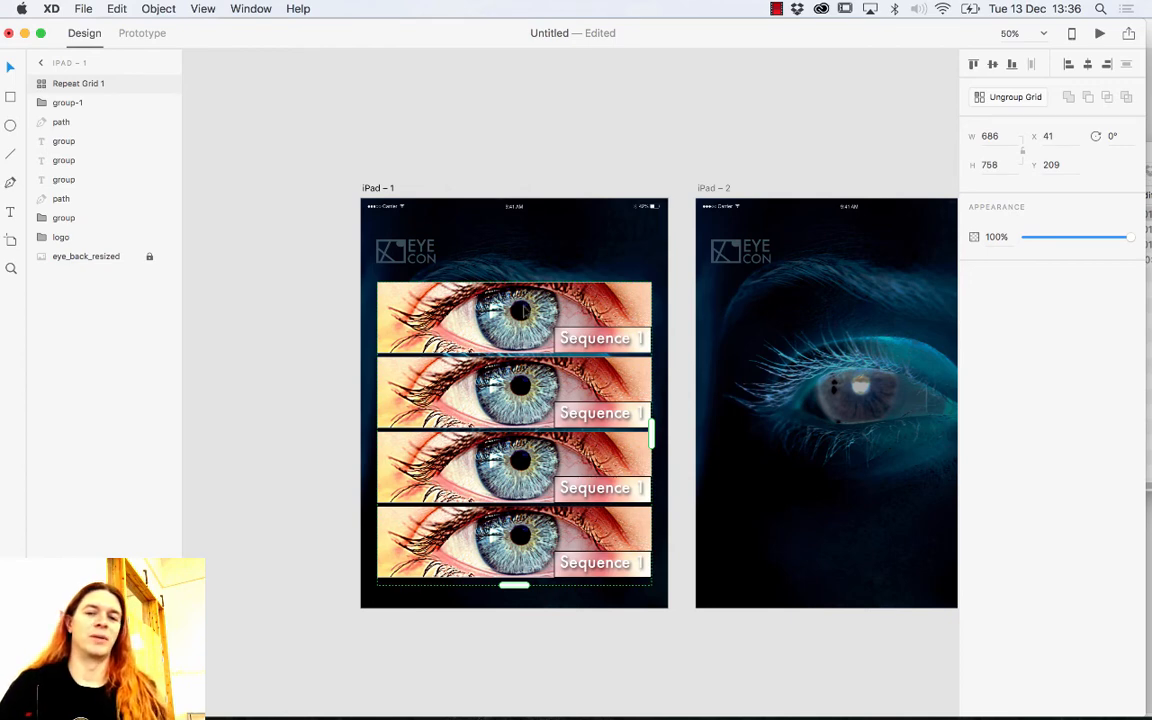
Step: Enter the repeat grid and inspect the image, Sequence 1 text and blurred rectangle in its first row
double_click(471, 282)
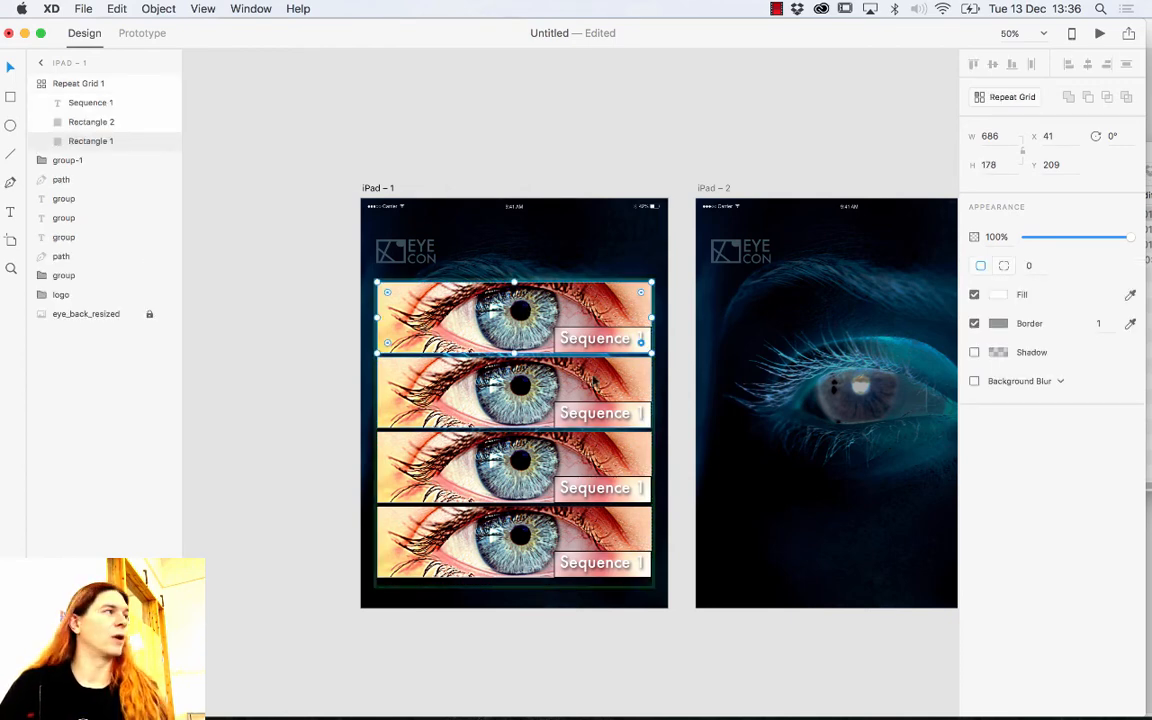
mouse_move(653, 354)
mouse_down()
mouse_move(688, 383)
mouse_move(731, 395)
mouse_move(668, 334)
mouse_move(702, 361)
mouse_move(659, 475)
mouse_move(666, 544)
mouse_move(728, 520)
mouse_move(742, 347)
mouse_move(752, 357)
mouse_move(733, 337)
mouse_move(730, 361)
mouse_move(650, 355)
mouse_up()
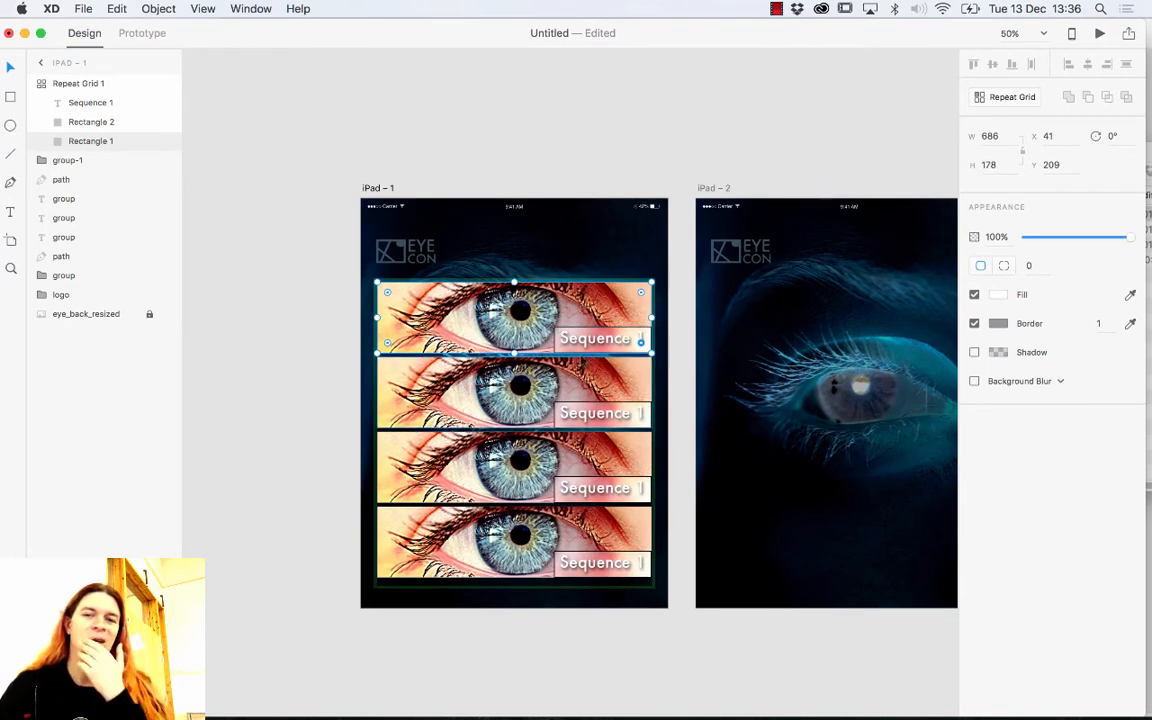
mouse_move(604, 347)
mouse_down()
mouse_move(517, 321)
mouse_move(614, 356)
mouse_up()
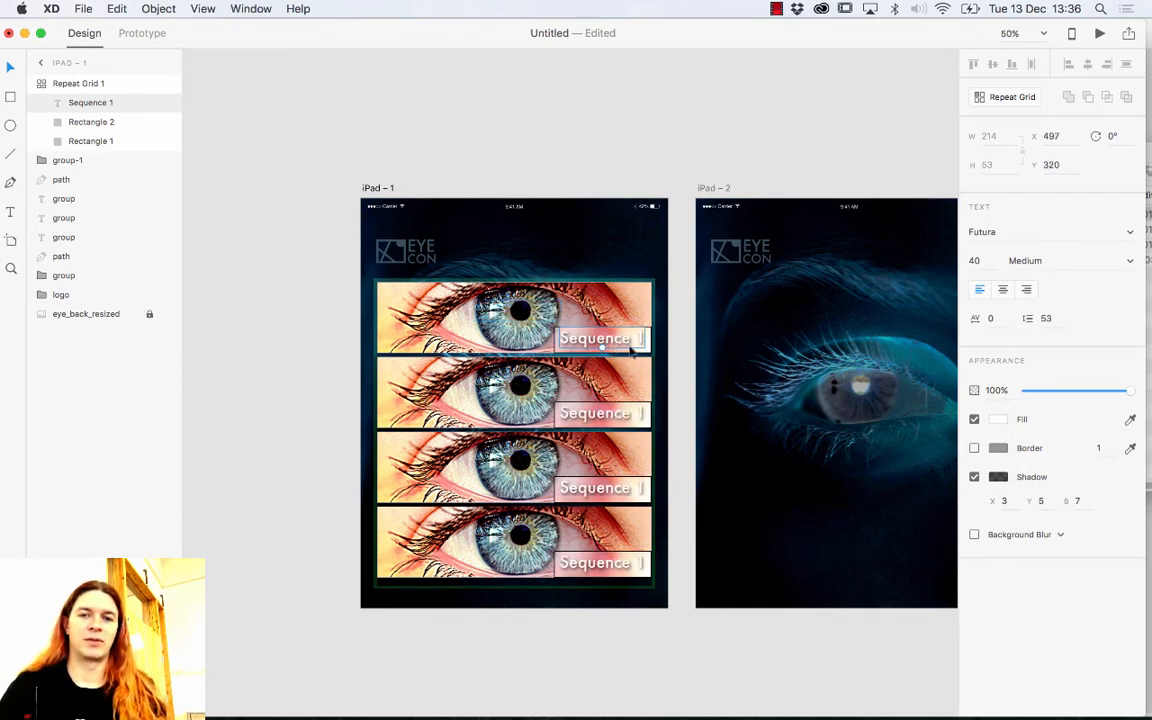
click(649, 351)
mouse_move(629, 344)
mouse_down()
mouse_move(425, 302)
mouse_move(454, 300)
mouse_move(460, 347)
mouse_move(630, 301)
mouse_move(611, 323)
mouse_move(613, 344)
mouse_up()
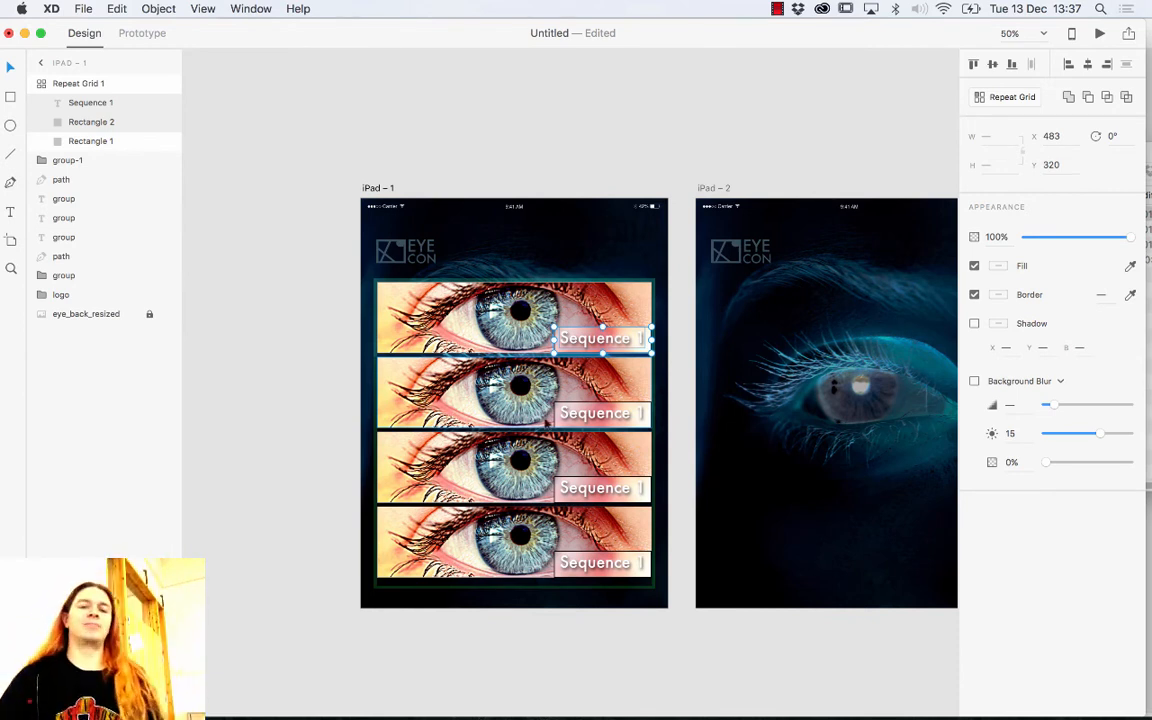
Step: Try resizing the eye image in the repeat grid's fourth row, undo the resize and reselect the whole grid
click(463, 522)
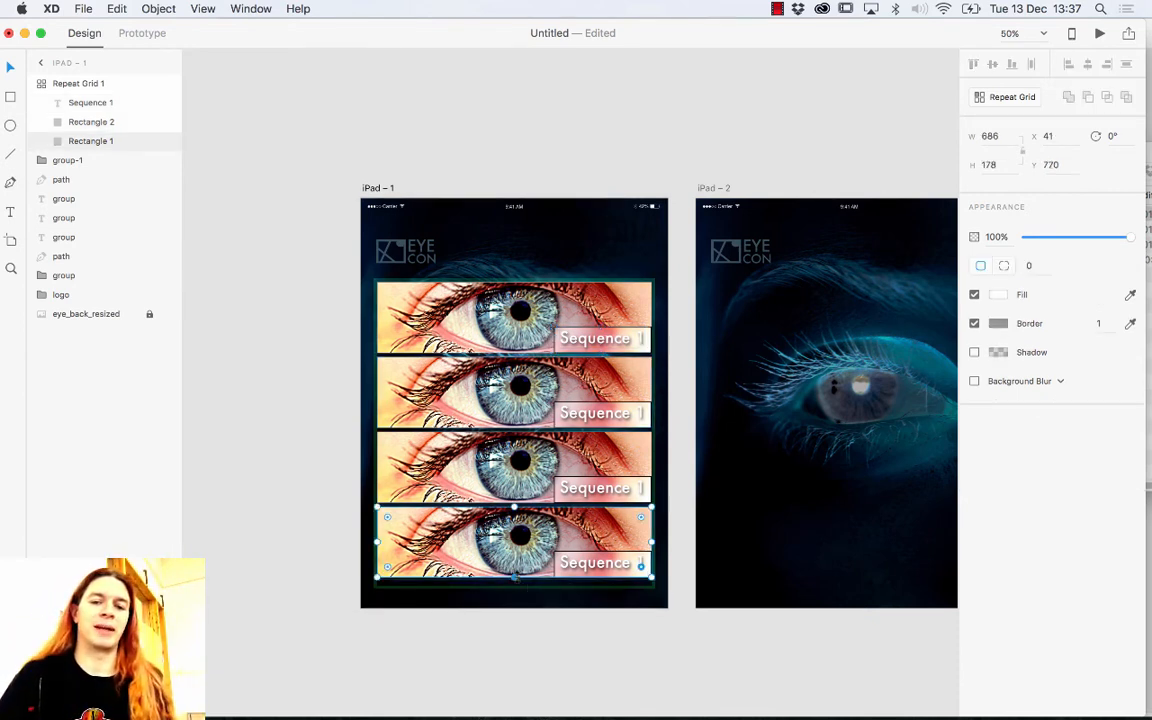
drag(514, 579, 527, 544)
key(super+z)
click(524, 605)
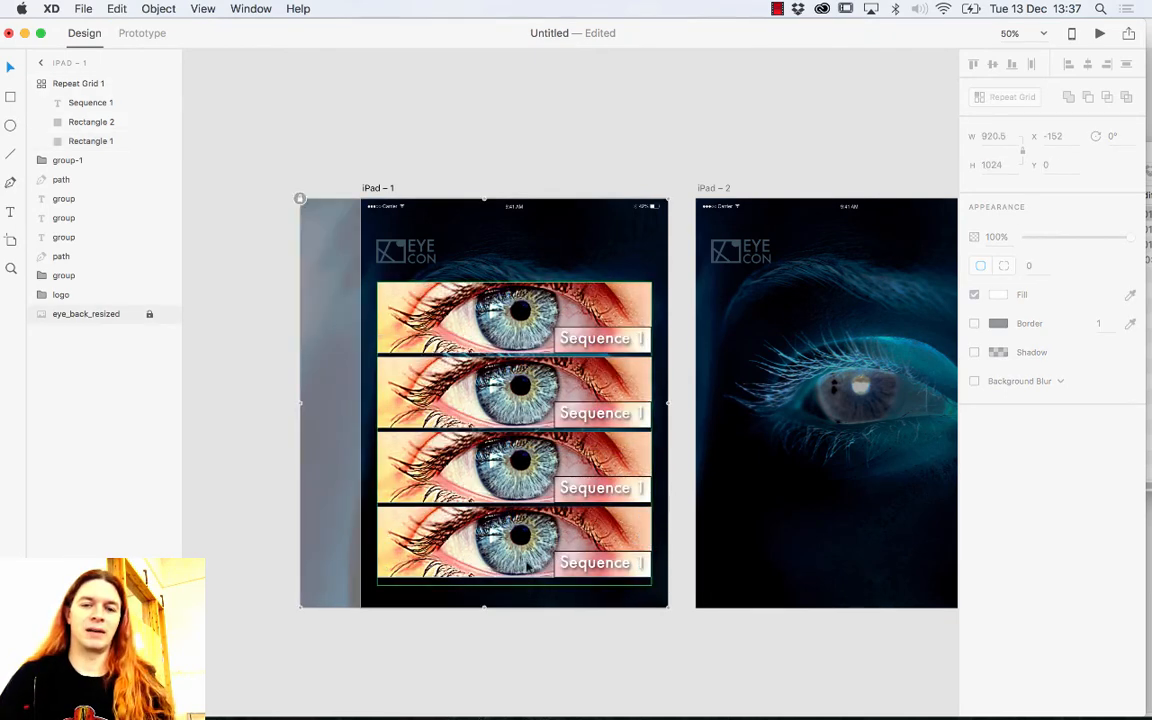
click(528, 573)
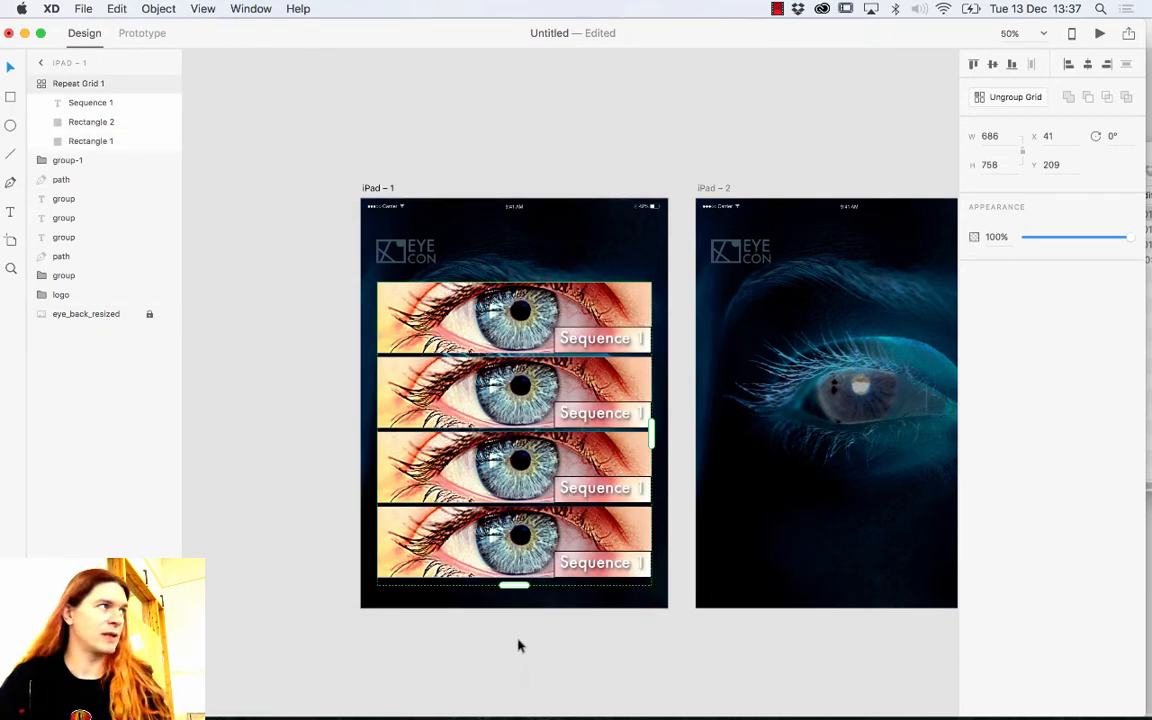
Step: Shorten the repeat grid on iPad – 1 to three rows, 556 high, and move it down to Y 301
click(518, 645)
click(508, 568)
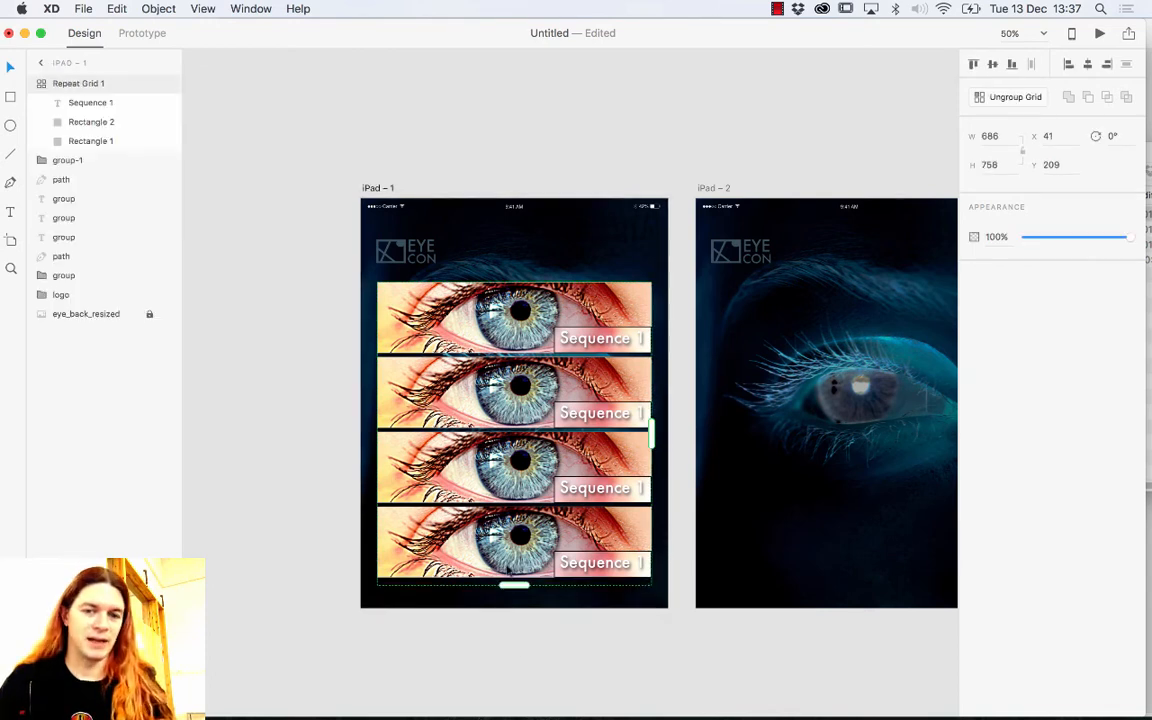
drag(514, 585, 514, 504)
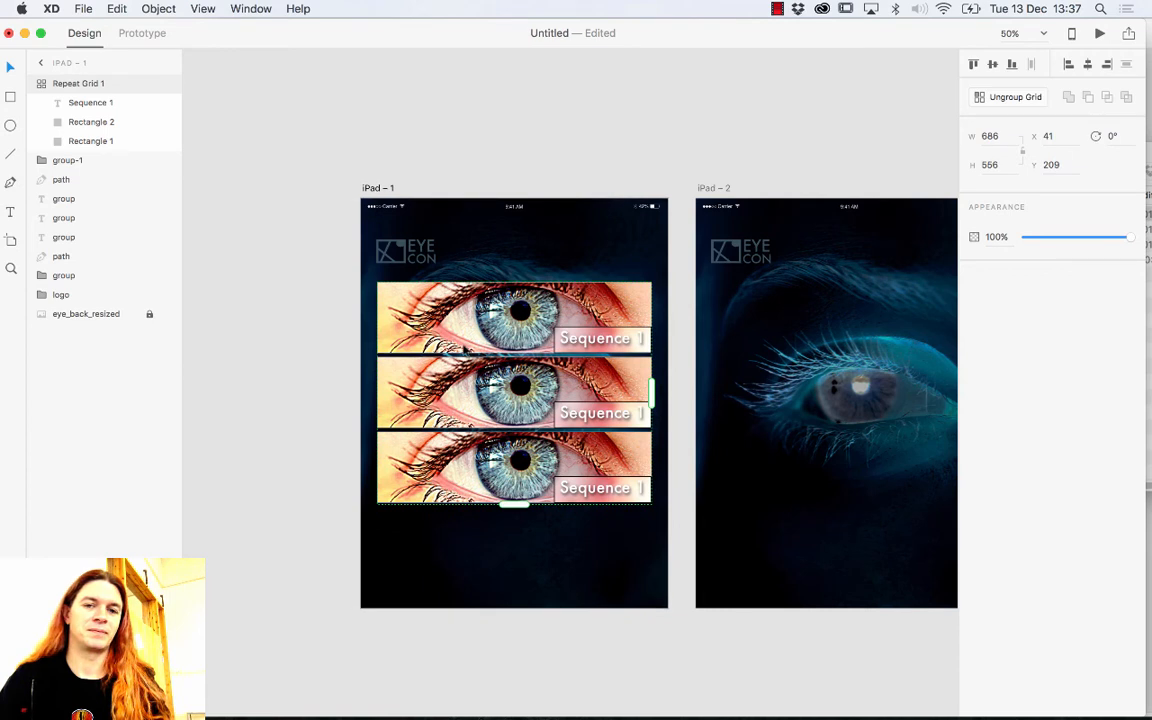
drag(405, 290, 439, 356)
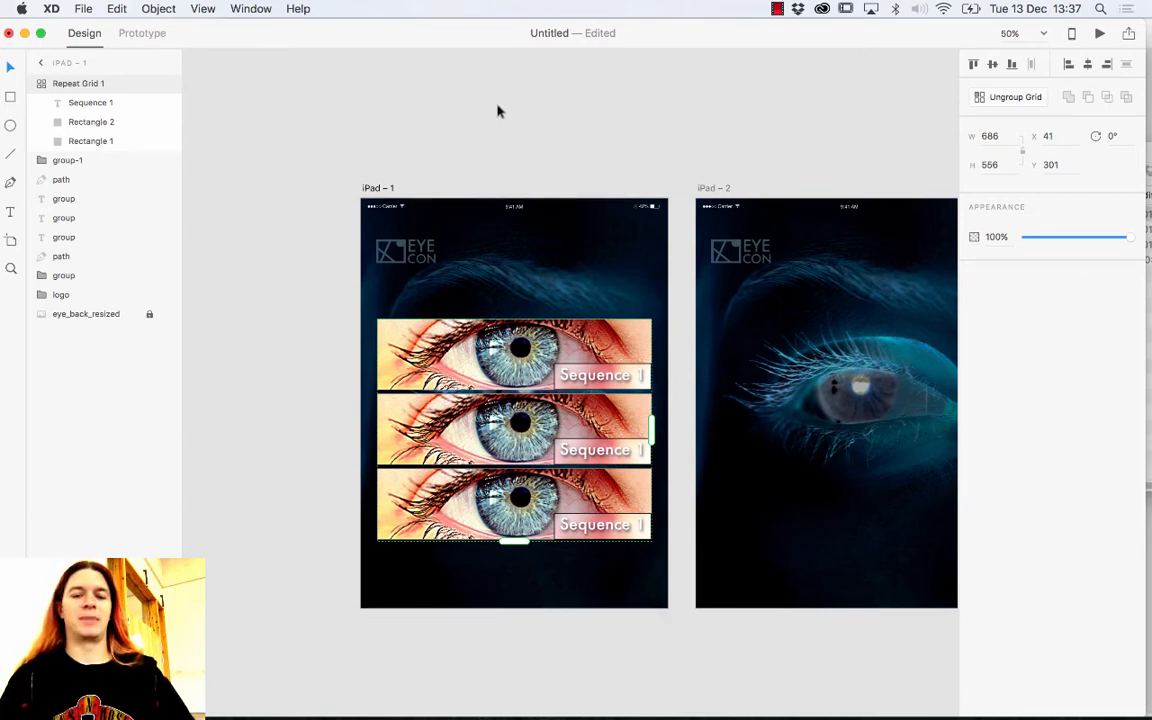
Step: Switch to Finder and place cec01.jpg, cec02.jpg and cec03.jpg from the Repeat_Grid folder together onto the grid's first image
mouse_move(182, 718)
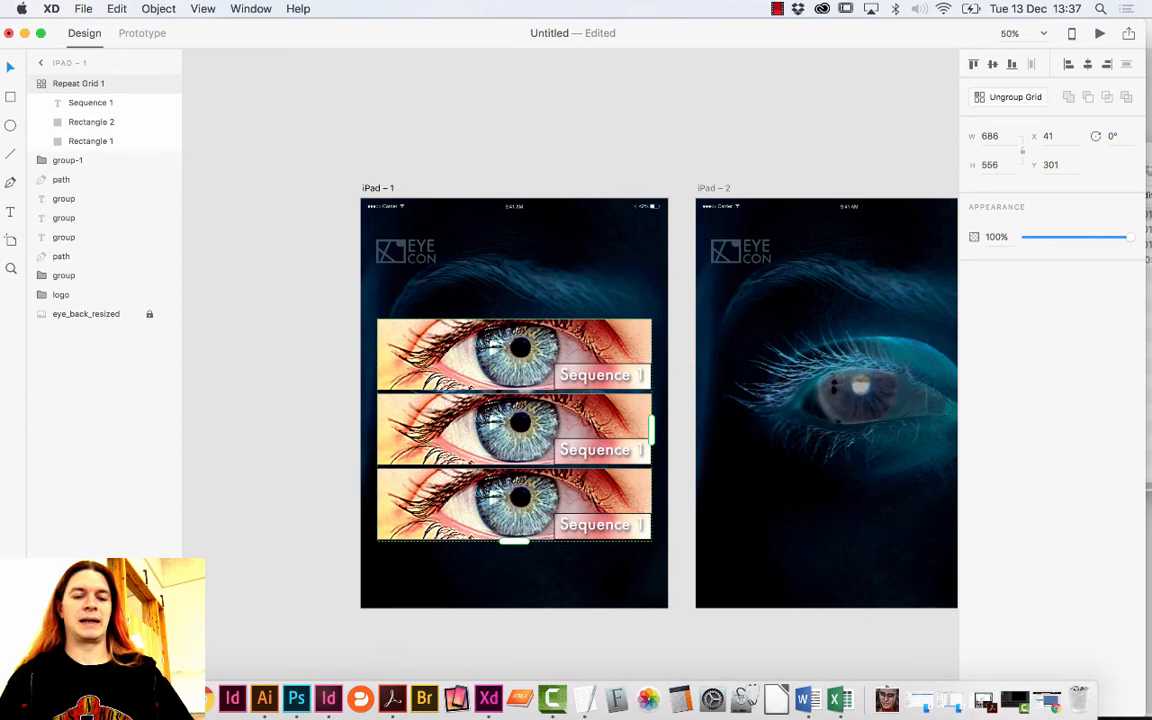
click(74, 699)
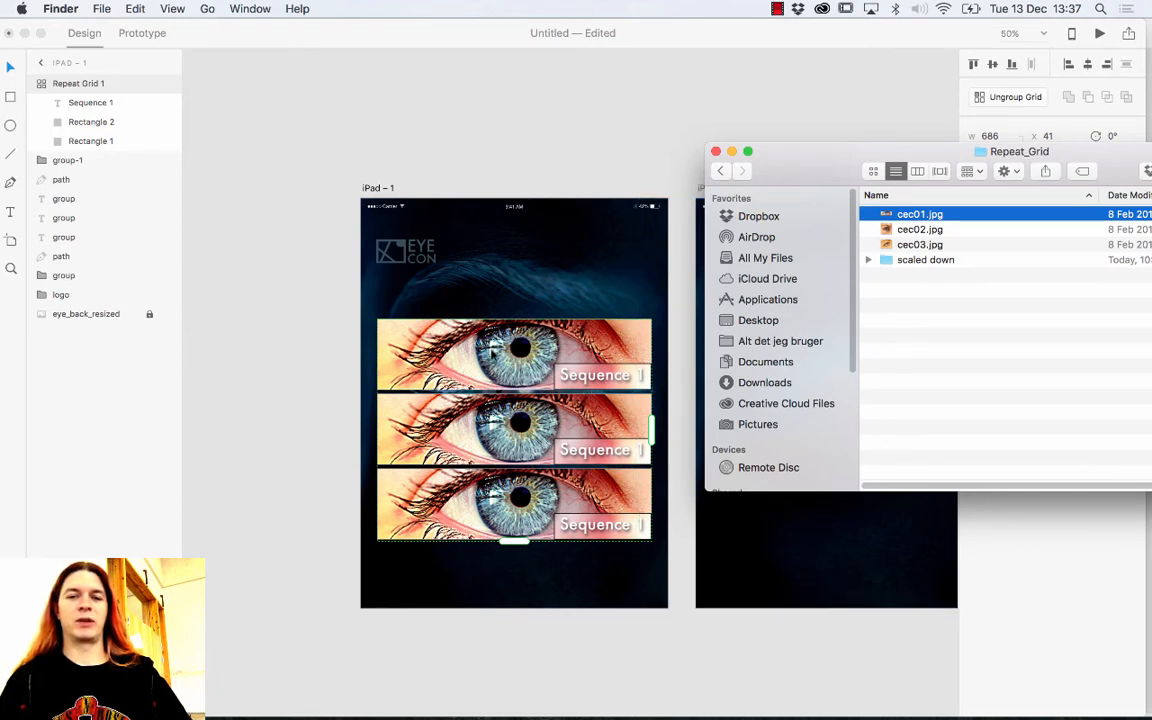
shift+click(929, 246)
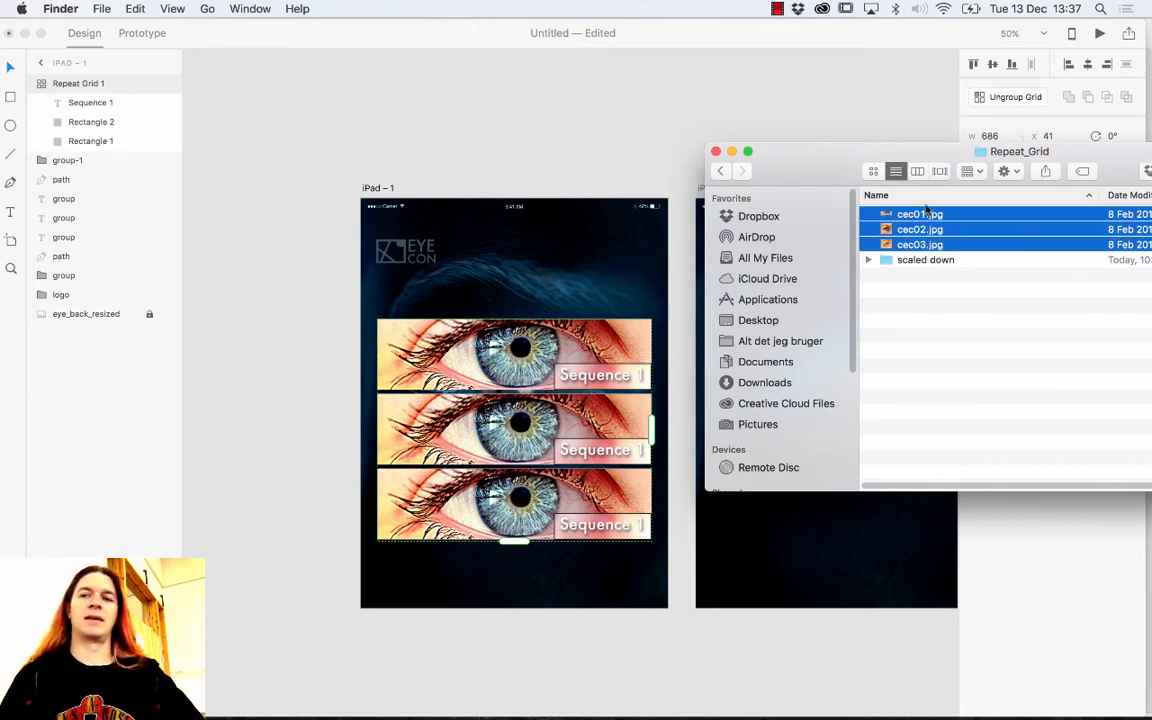
drag(830, 166, 685, 152)
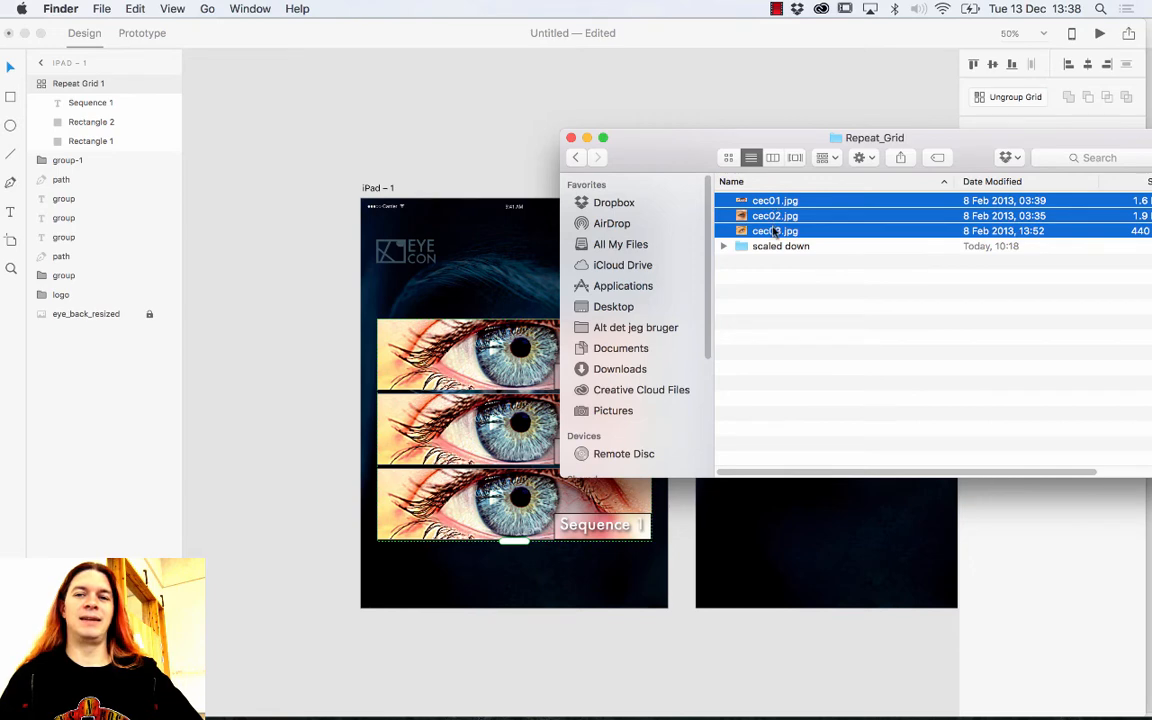
drag(720, 147, 823, 148)
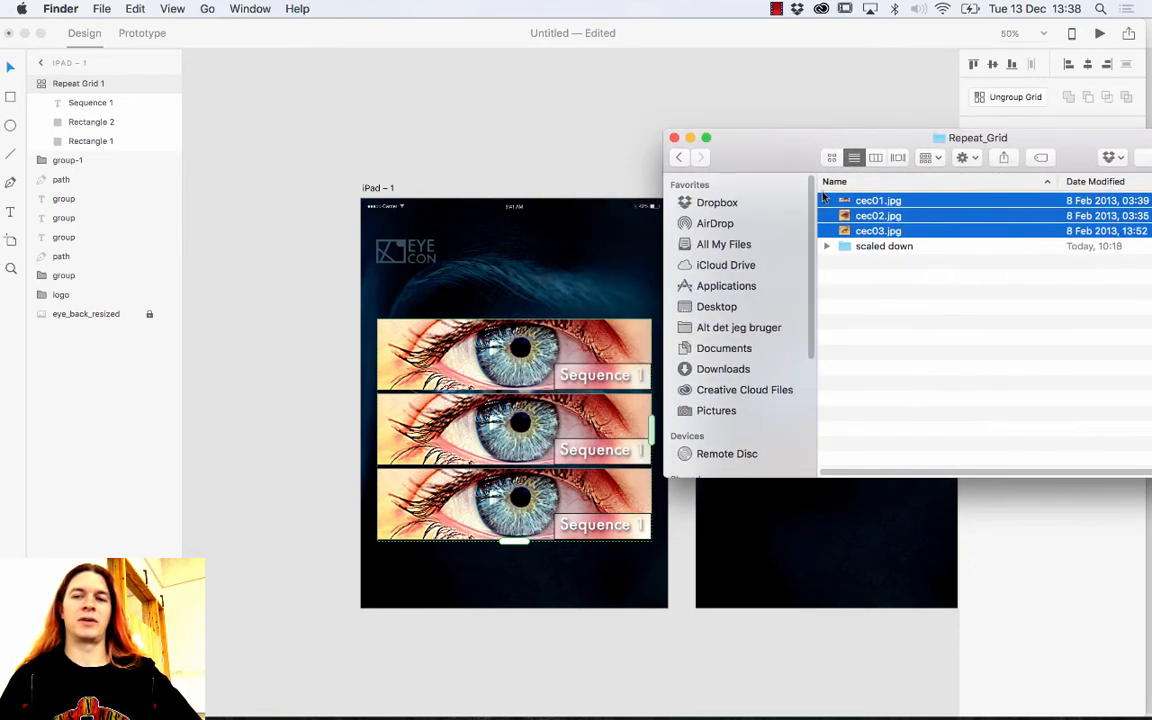
drag(862, 201, 512, 349)
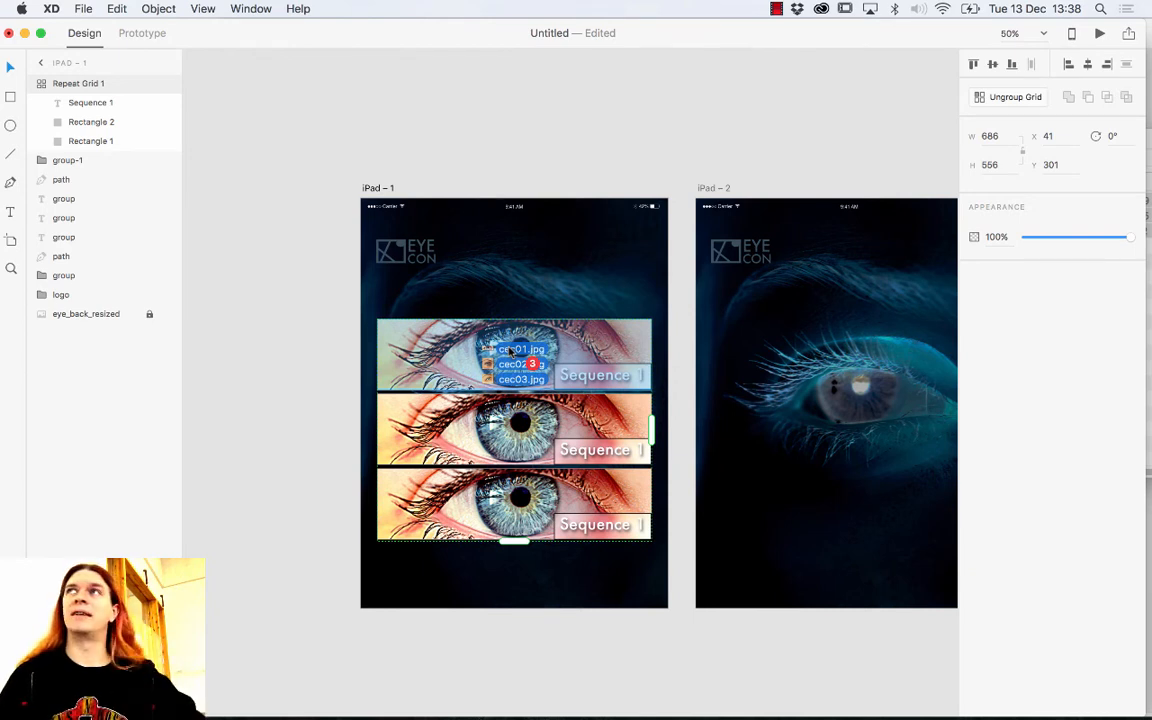
drag(512, 349, 513, 349)
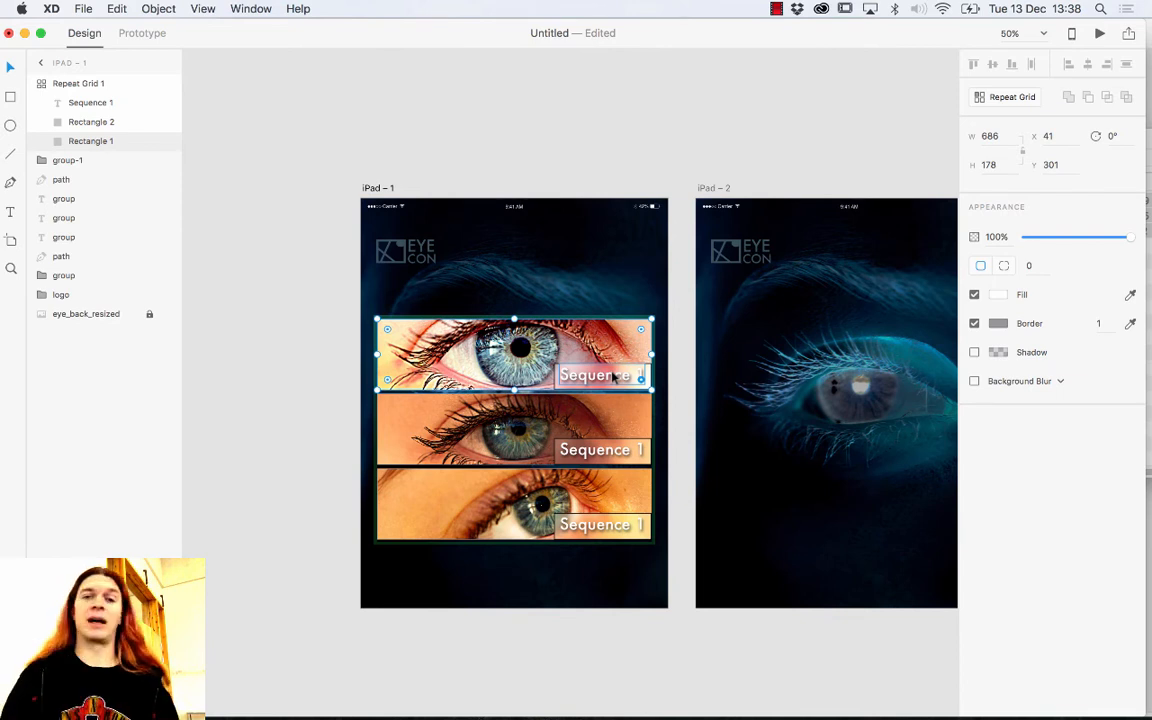
Step: Change the grid's second label to Sequence 2 and its third label to Sequence 3
double_click(615, 375)
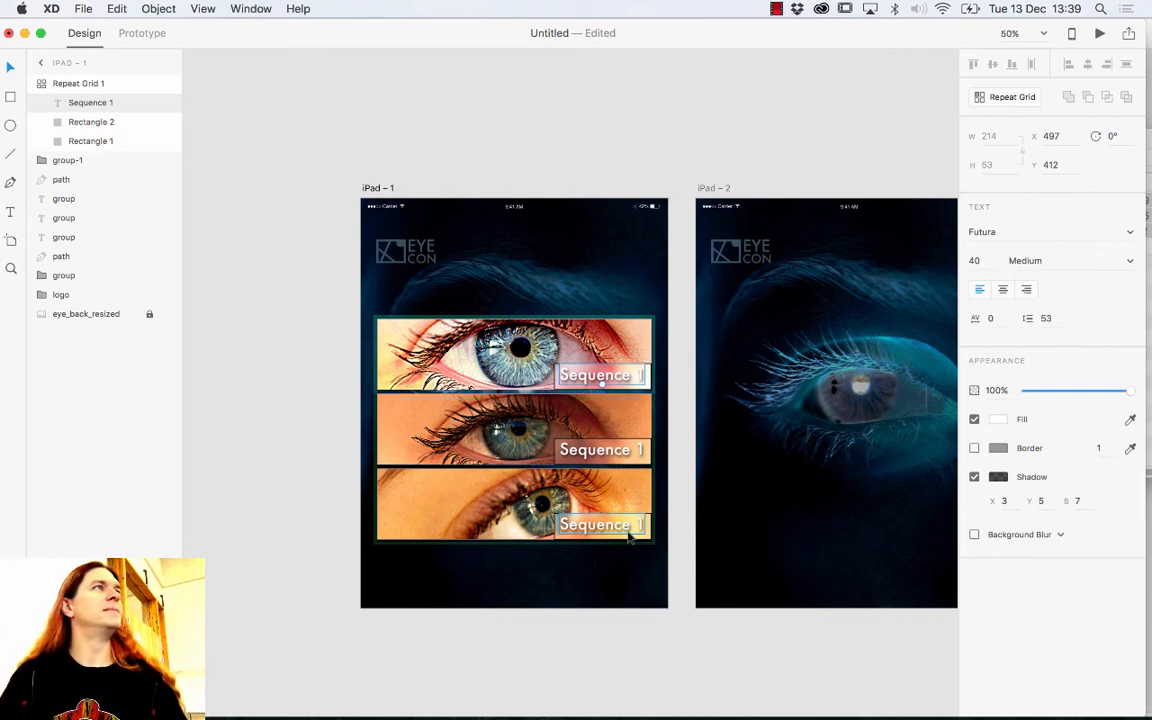
double_click(633, 453)
click(637, 452)
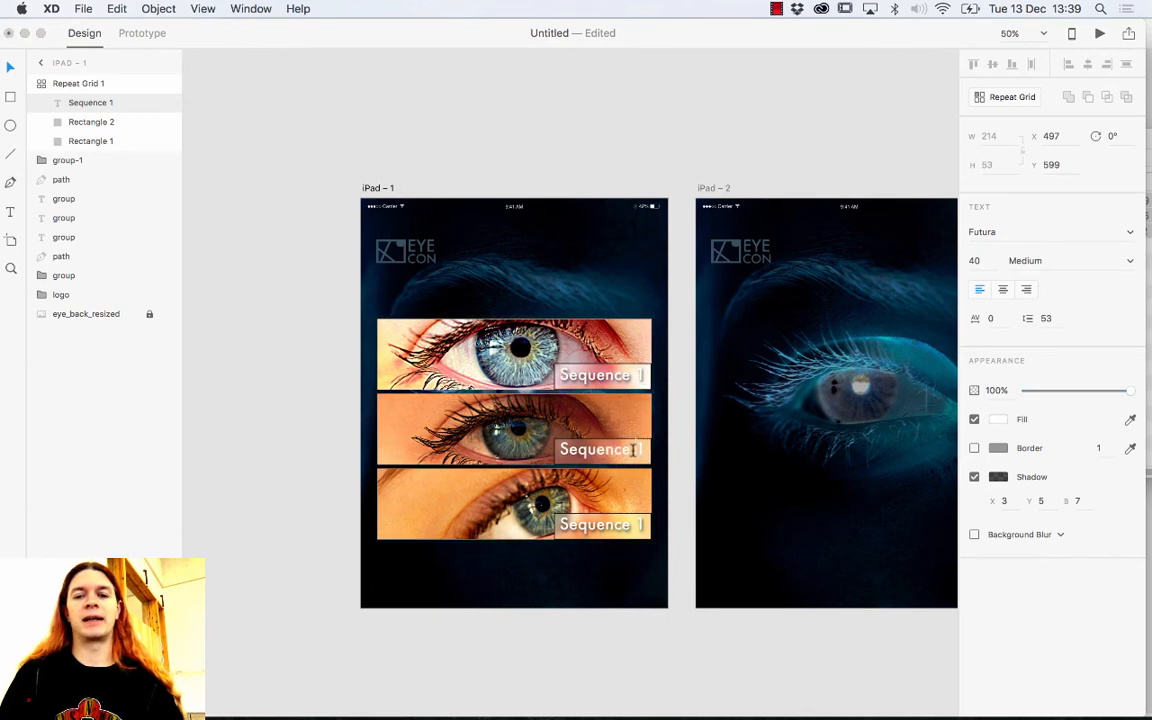
double_click(641, 449)
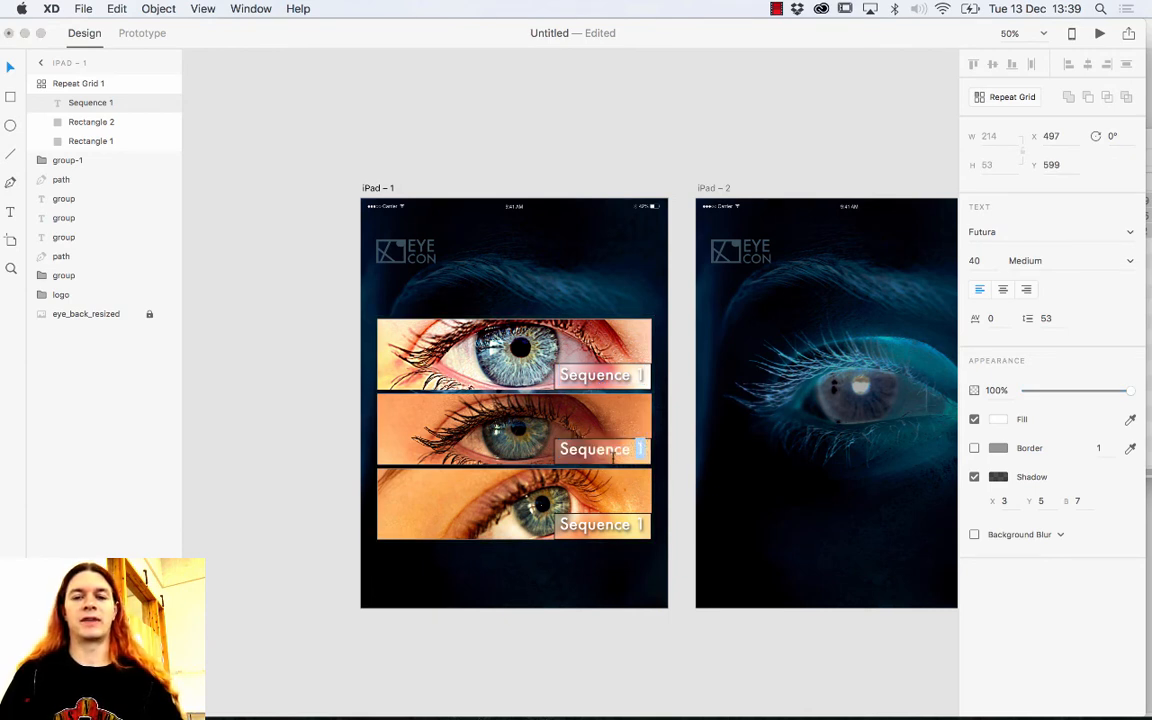
text(2)
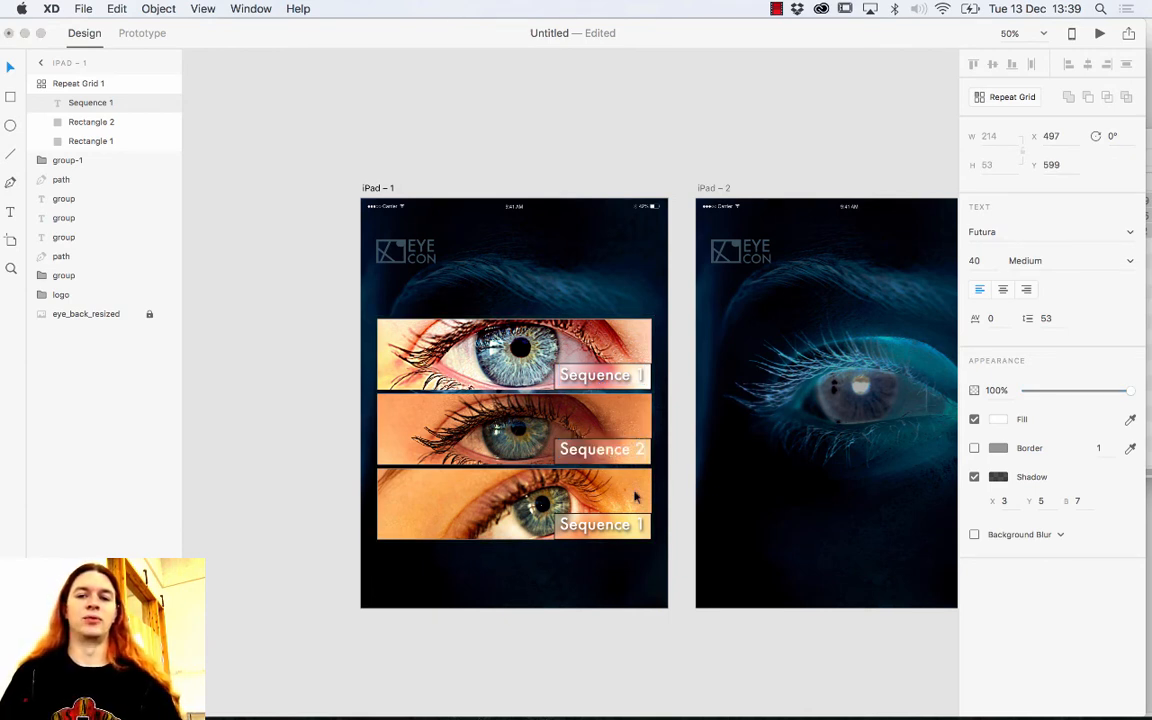
double_click(633, 524)
double_click(641, 523)
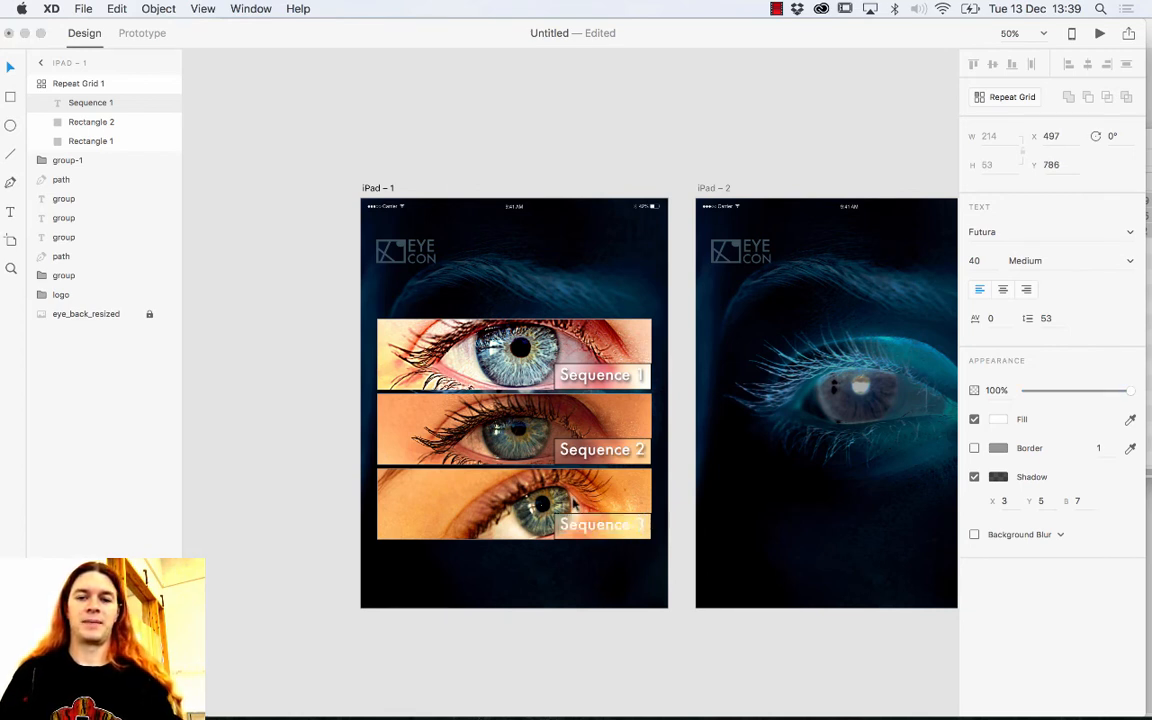
text(3)
key(Escape)
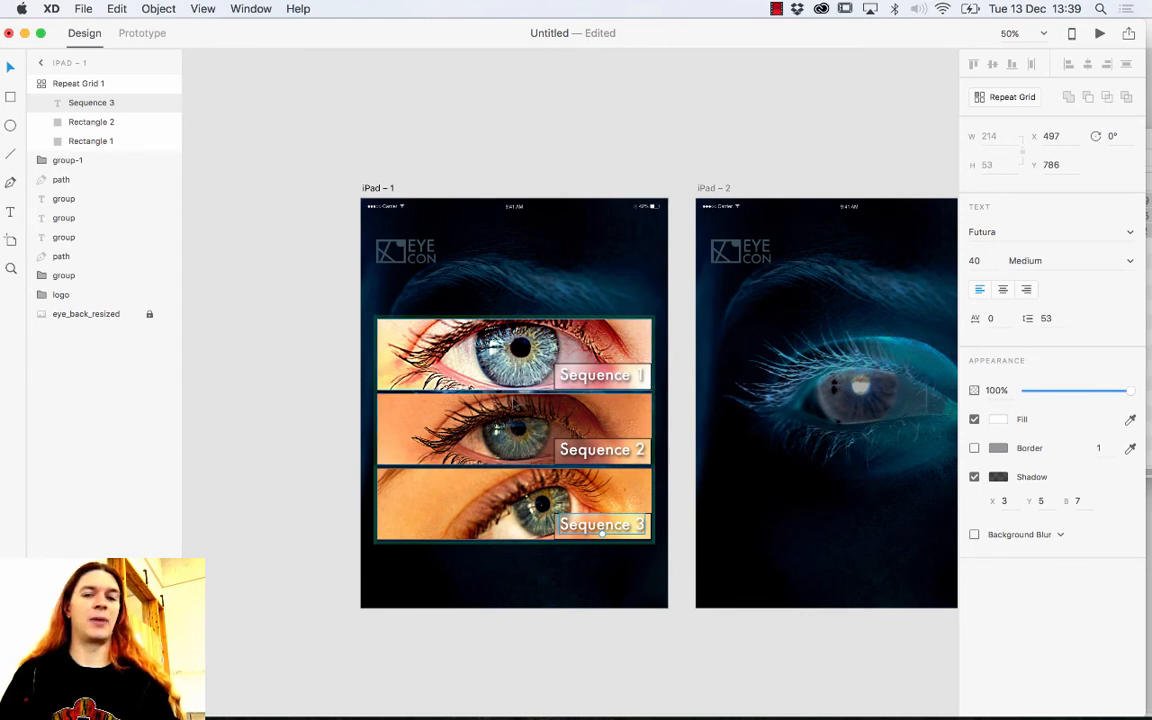
Step: Try to reshape the second row's image by moving its lower-right corner point, and undo the change
click(513, 432)
double_click(513, 440)
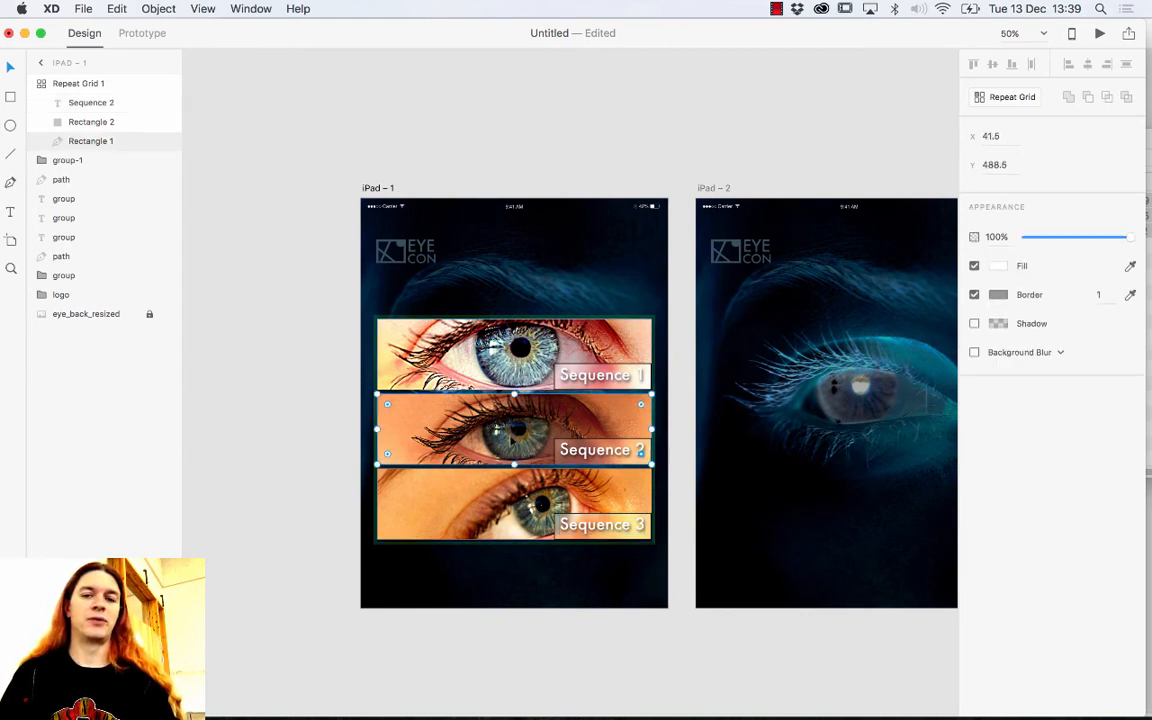
drag(645, 462, 675, 490)
key(super+z)
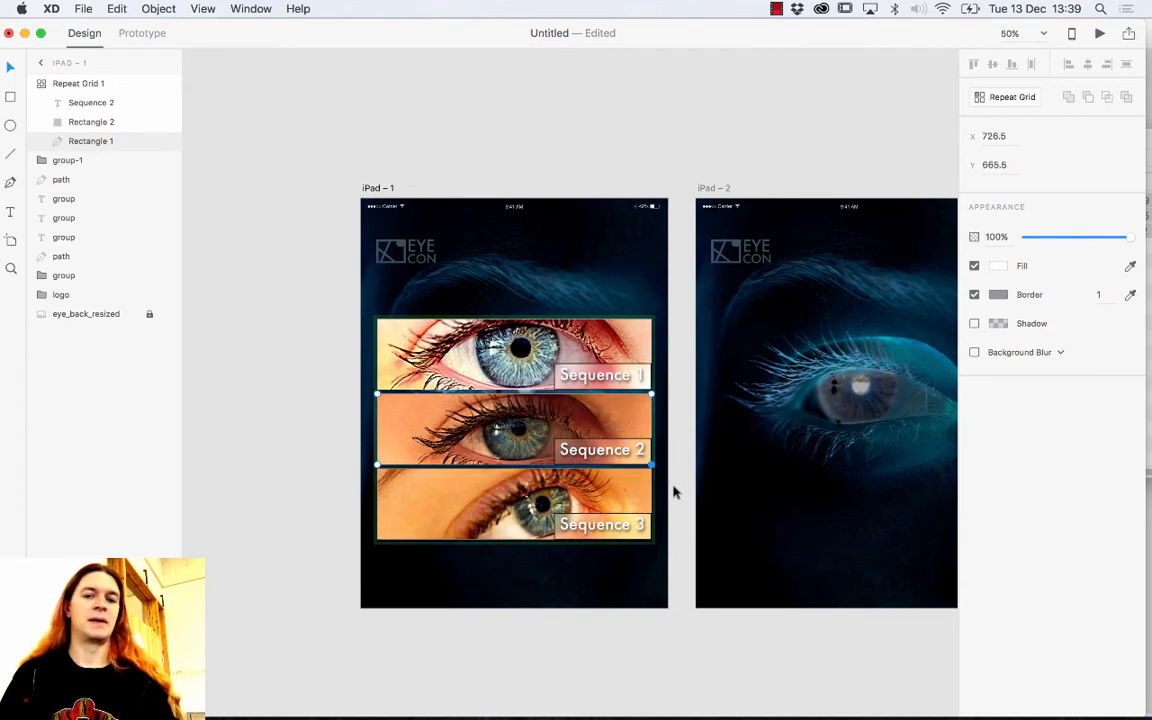
Step: Inspect the image shape in each of the three rows and reselect the whole repeat grid
click(517, 378)
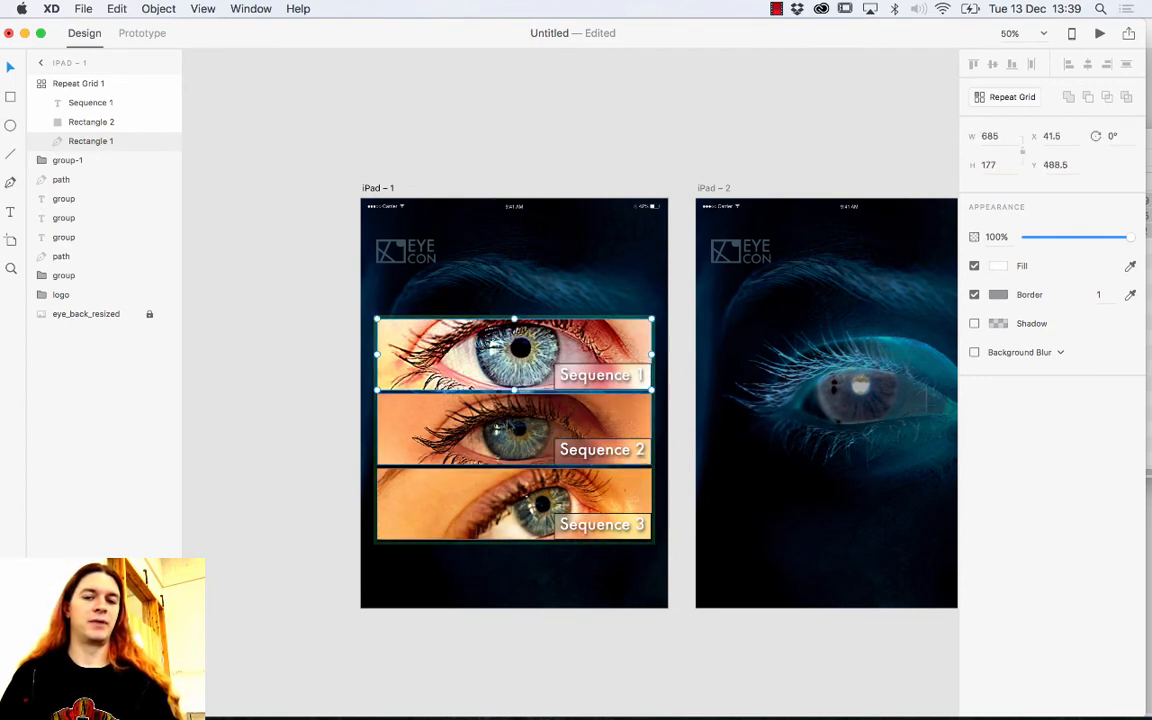
click(500, 430)
click(501, 490)
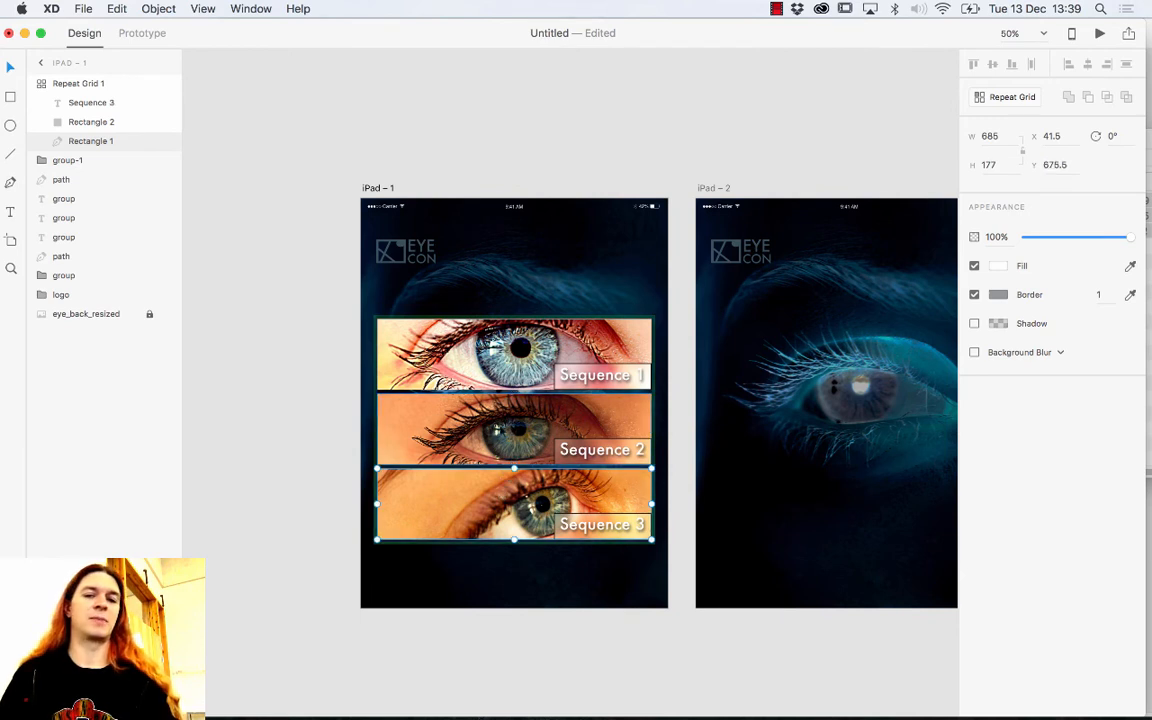
click(382, 425)
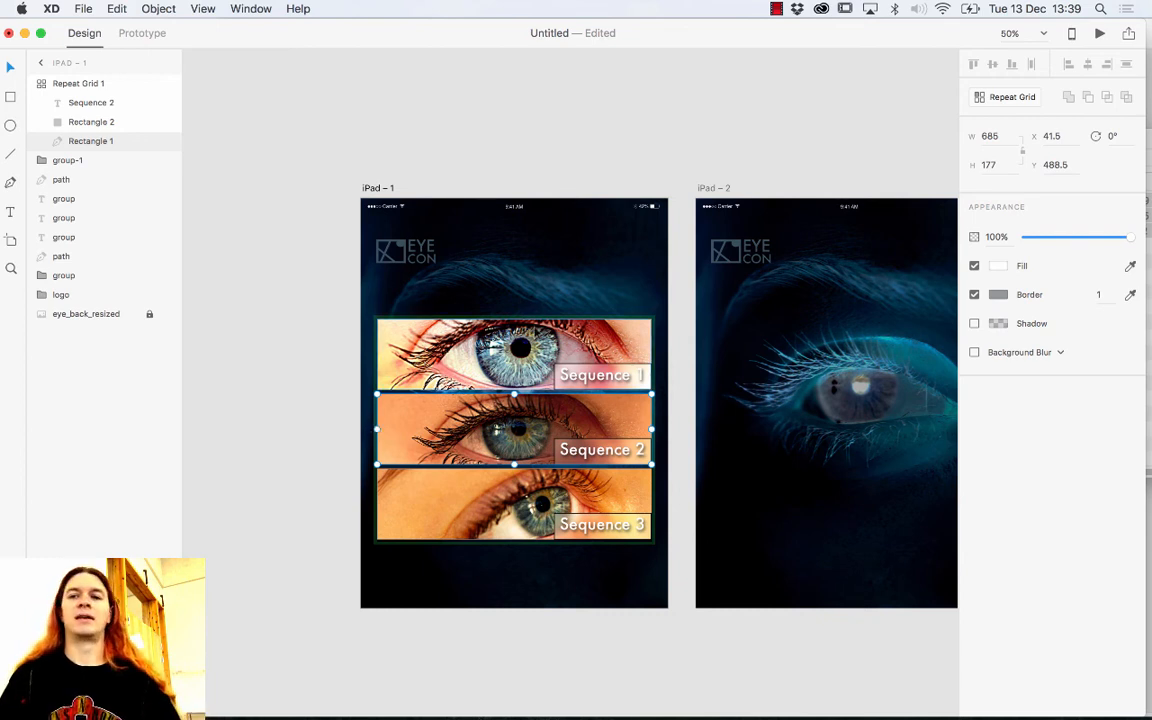
click(434, 300)
click(319, 316)
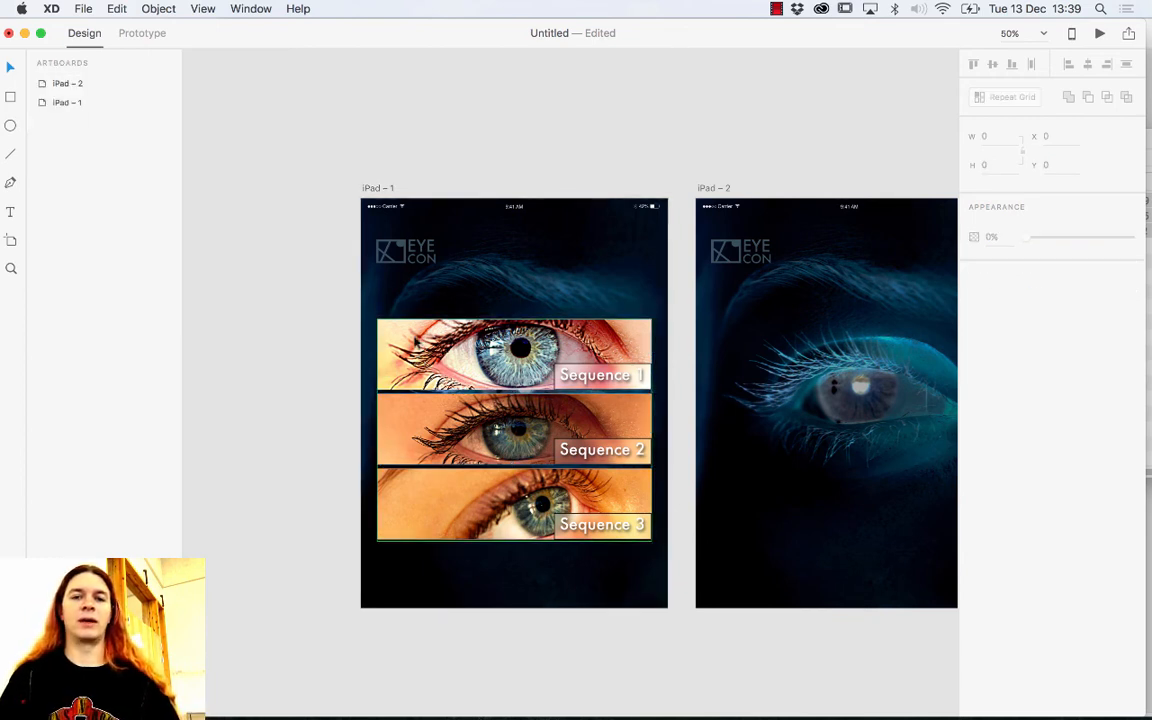
click(378, 320)
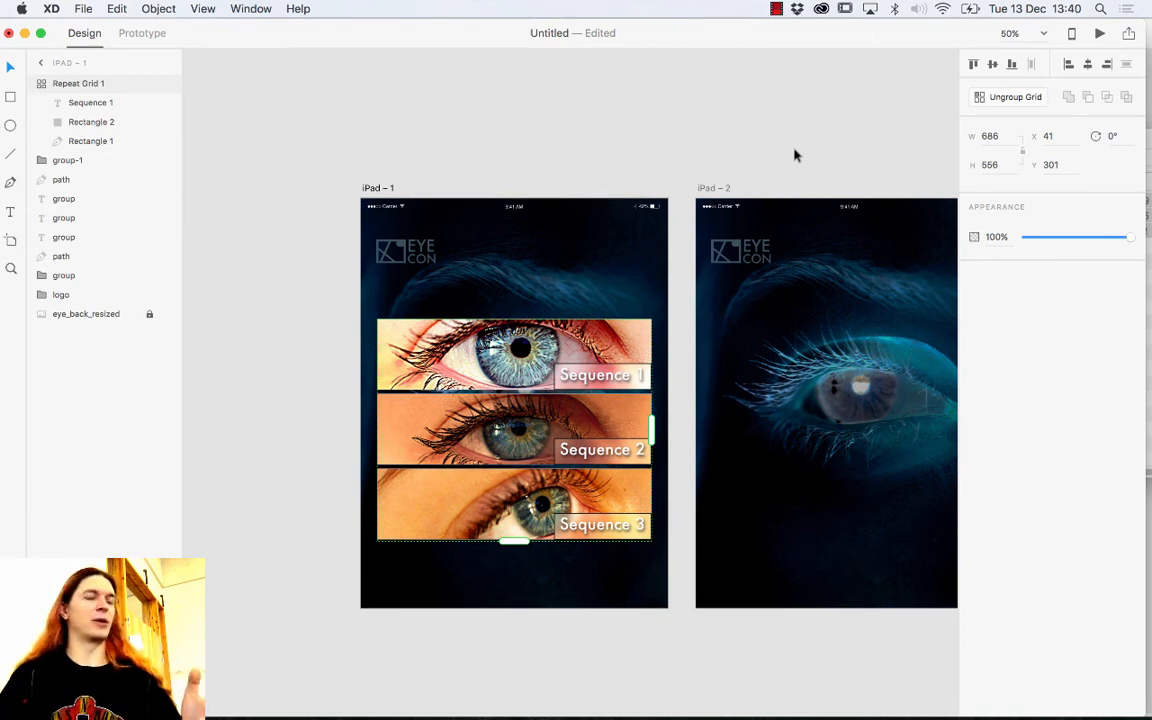
Step: Try ungrouping the repeat grid and narrowing the Sequence 2 panel to about 576 wide, and undo both changes
click(1027, 100)
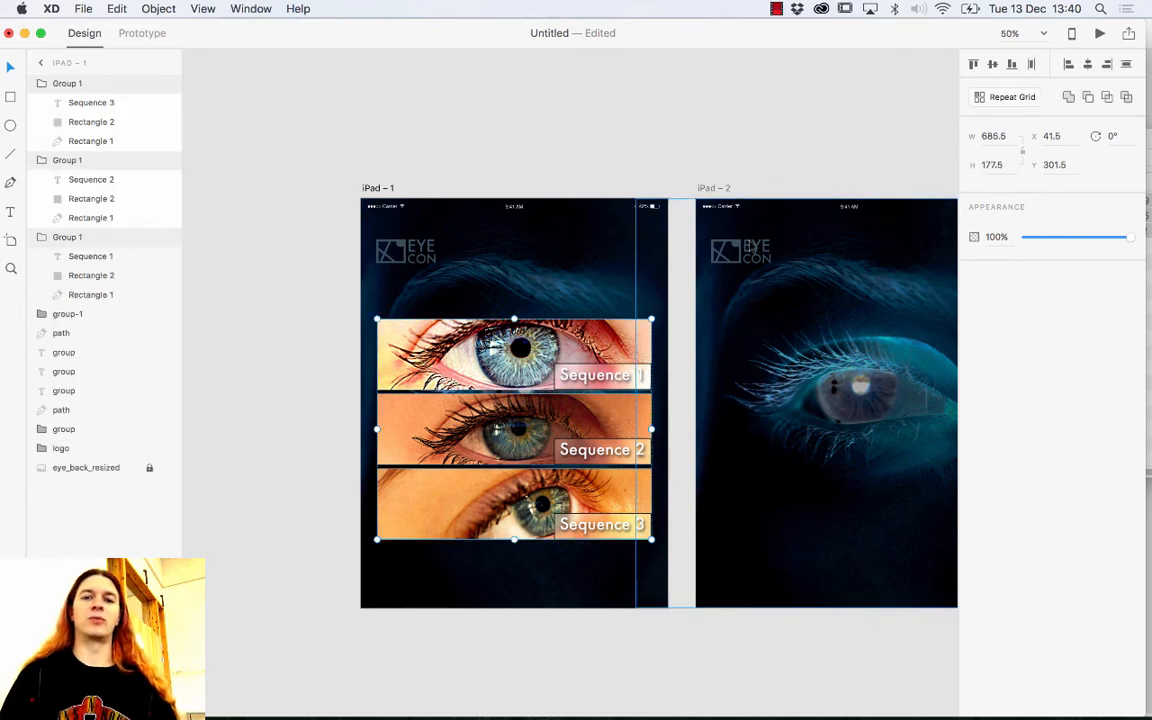
click(391, 428)
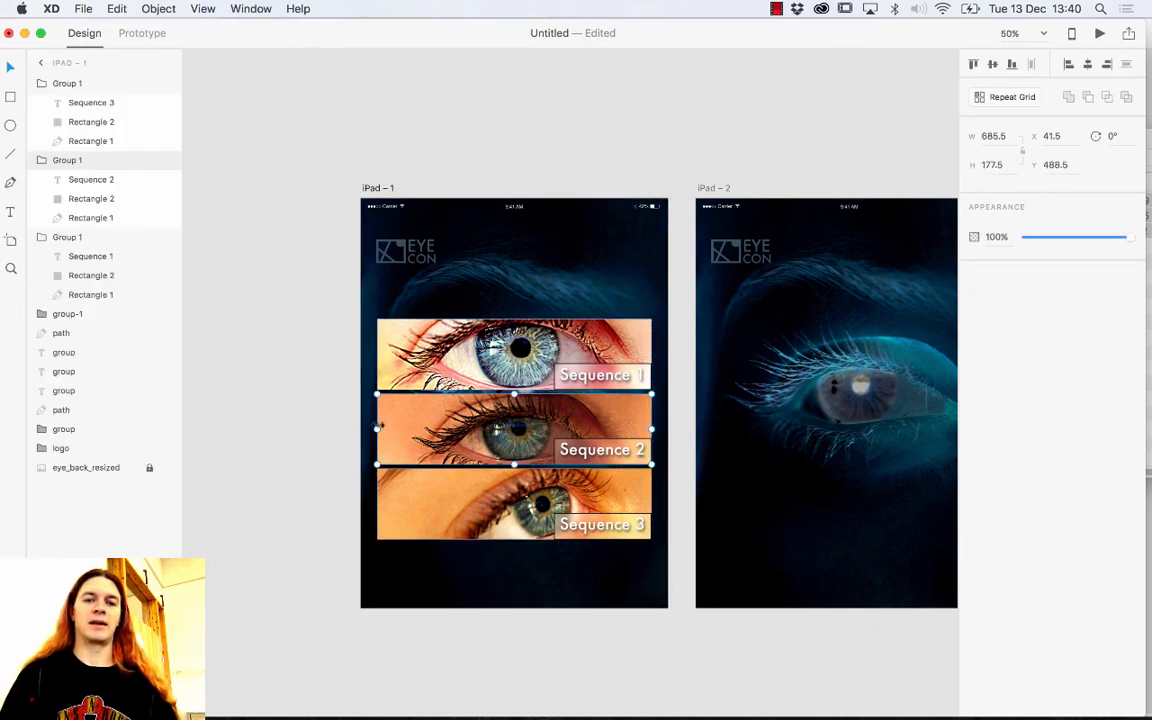
drag(377, 429, 422, 426)
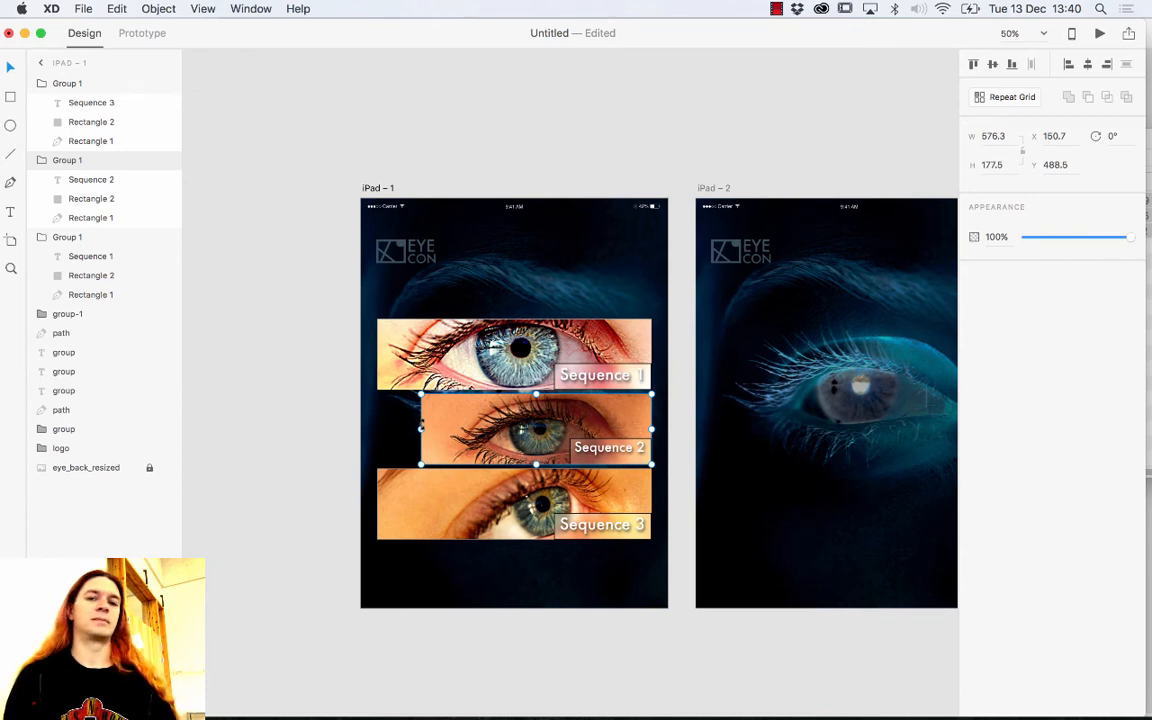
click(255, 440)
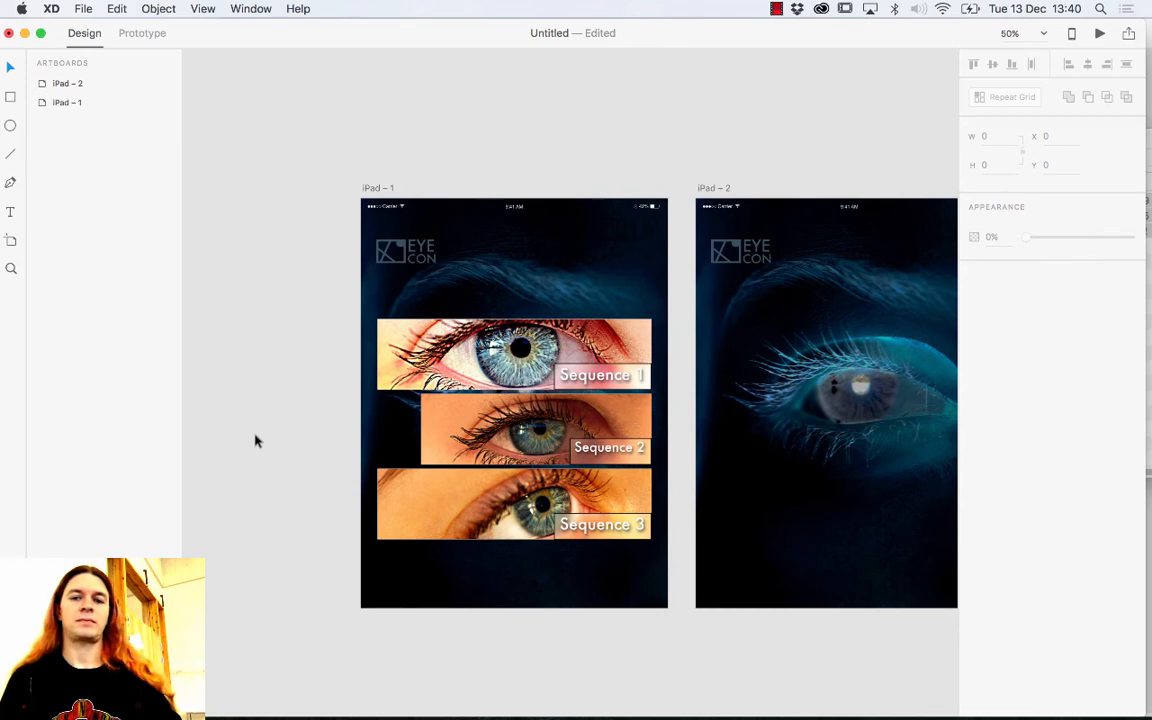
key(super+z)
key(super+r)
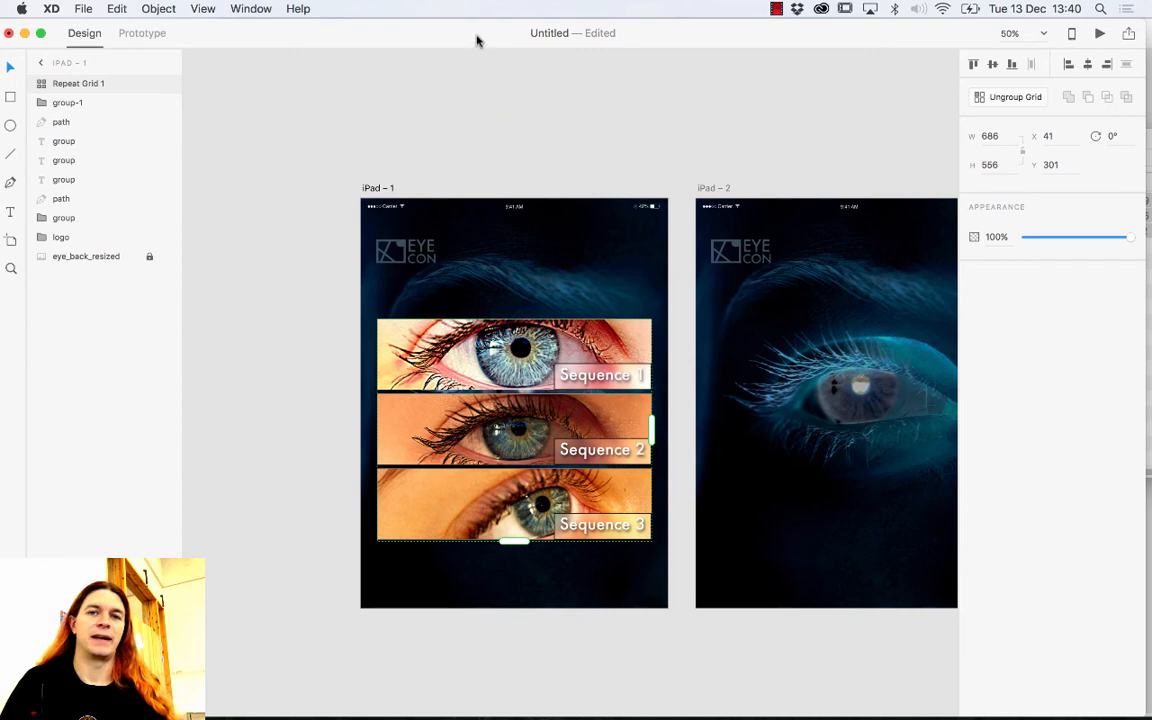
Step: Bring Finder forward and compare the original images in the Repeat_Grid folder with the versions in its scaled down subfolder
drag(477, 40, 445, 218)
click(668, 148)
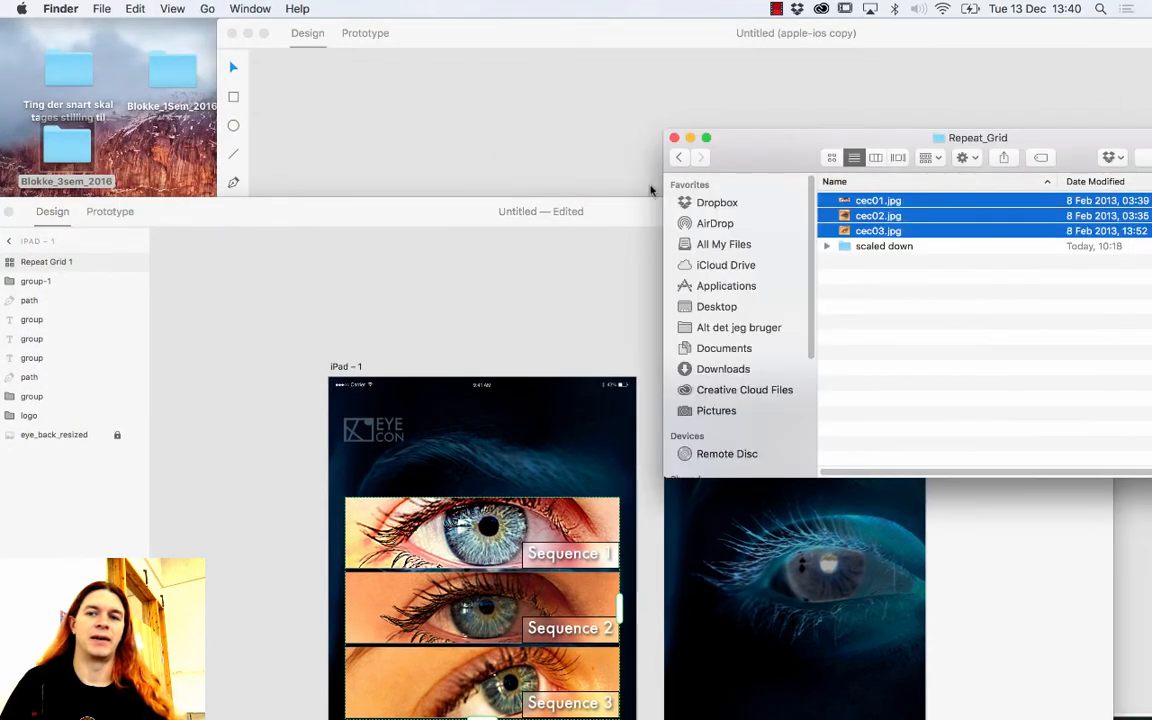
drag(783, 148, 601, 68)
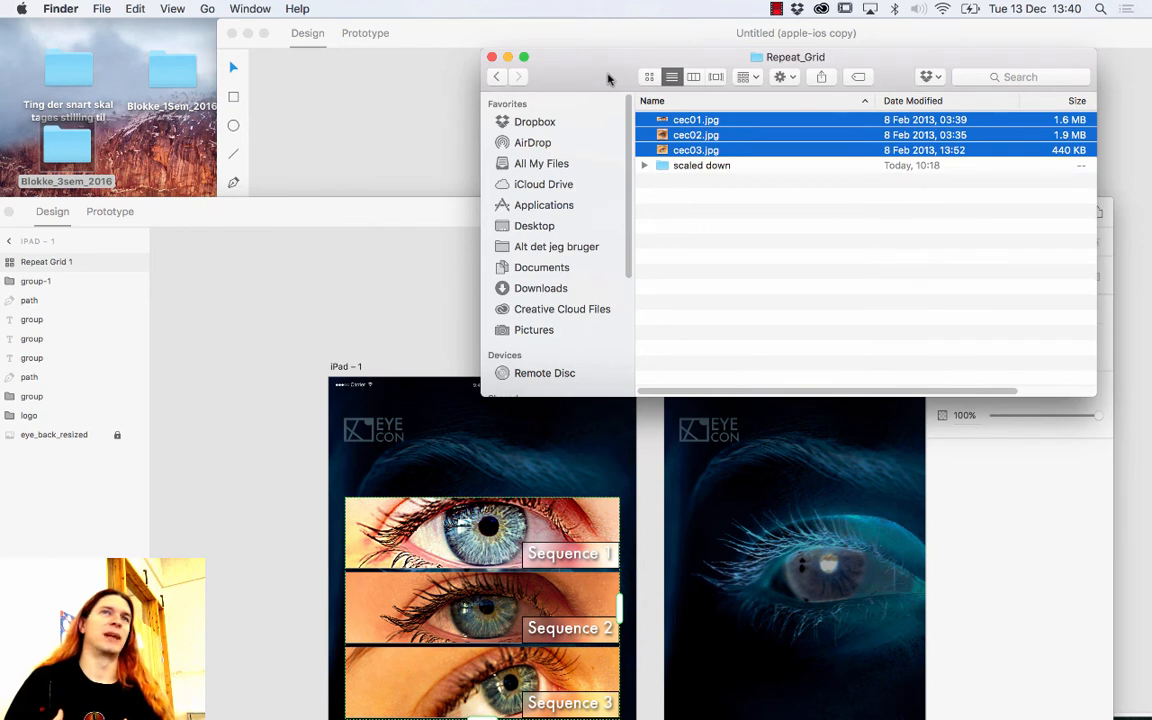
click(685, 192)
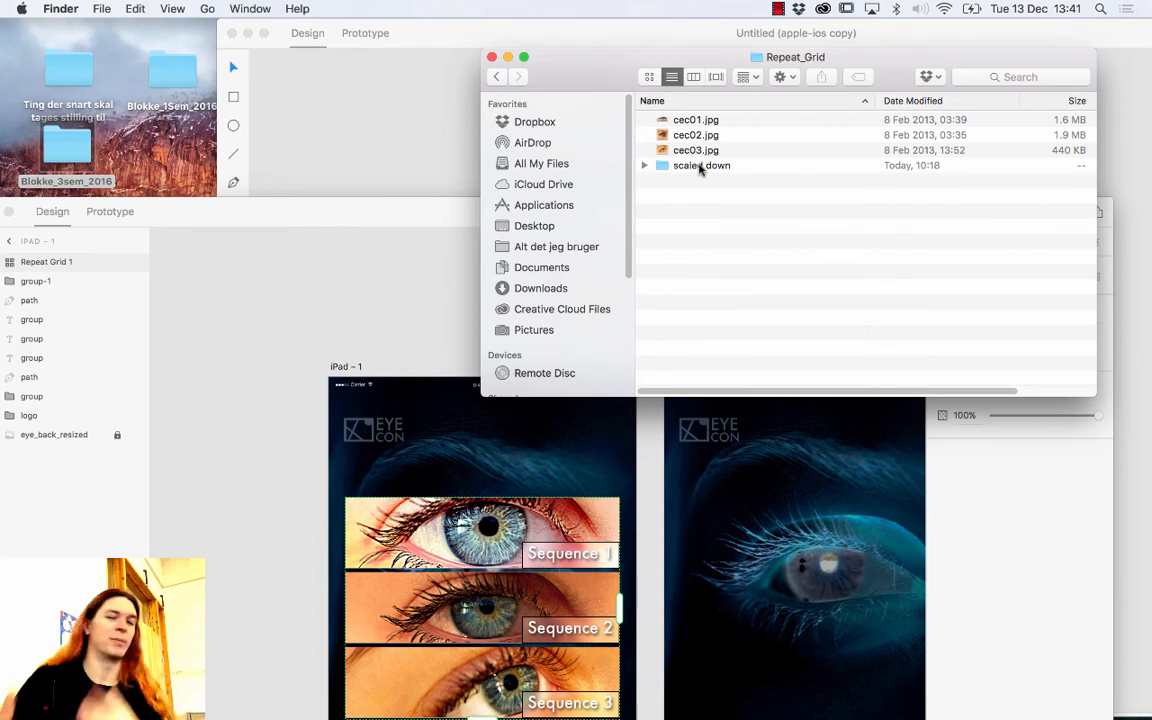
double_click(700, 166)
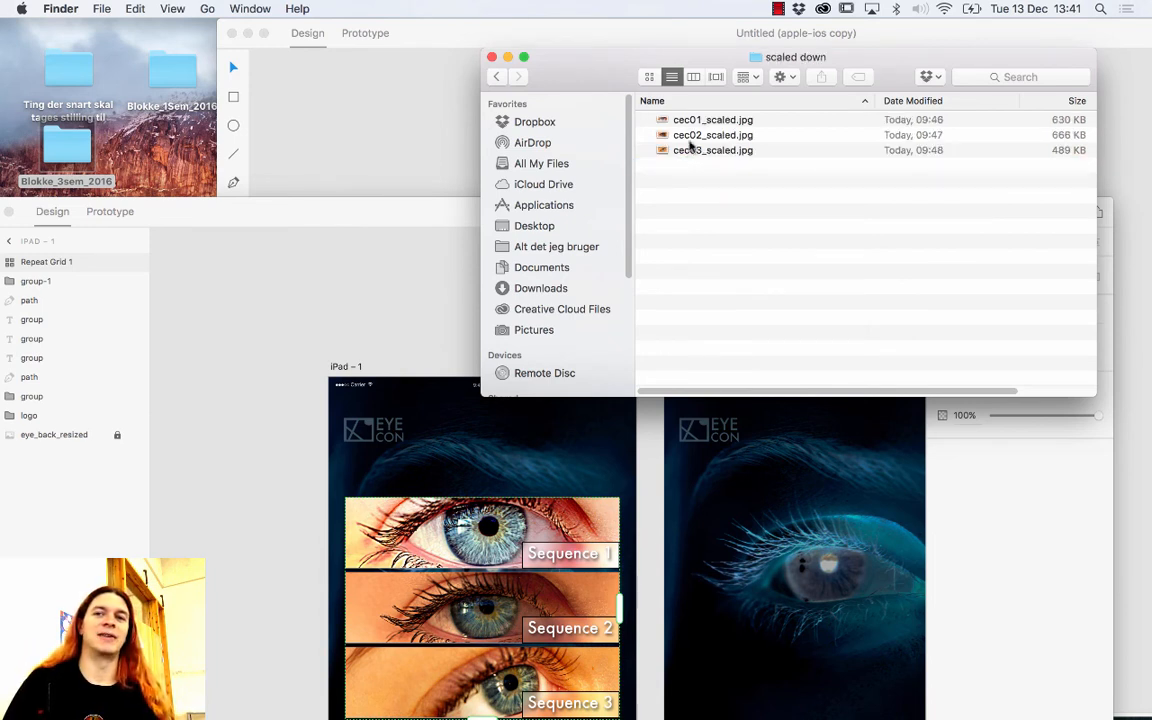
click(497, 77)
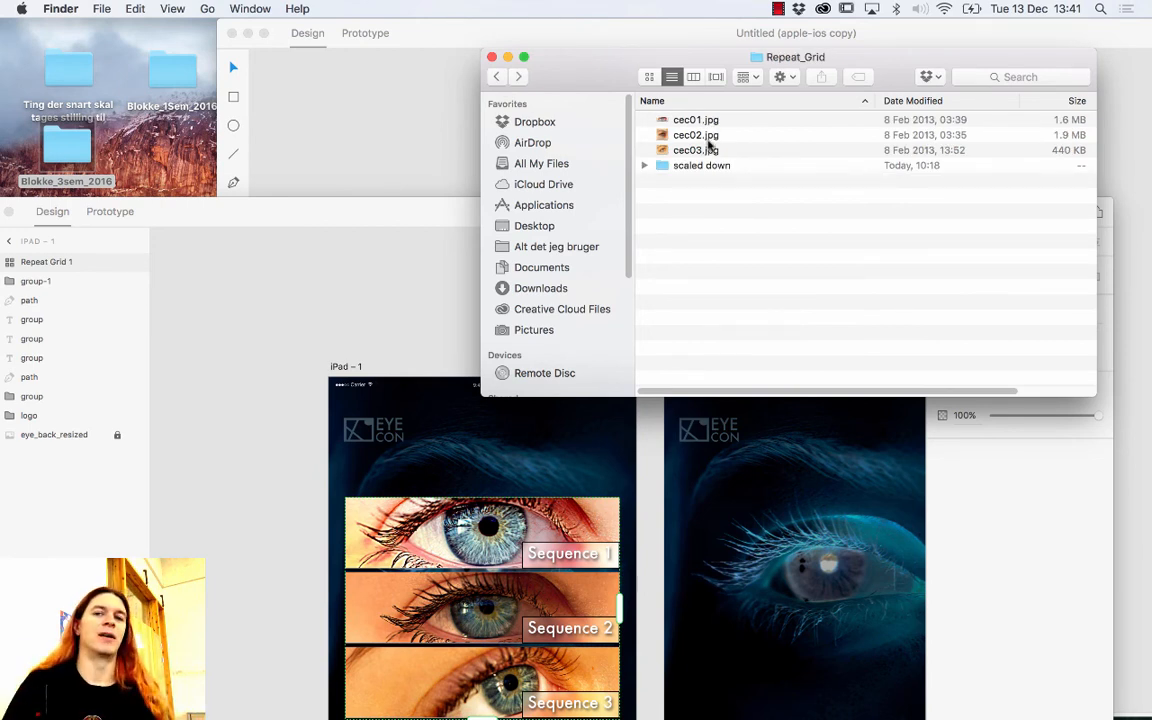
double_click(702, 166)
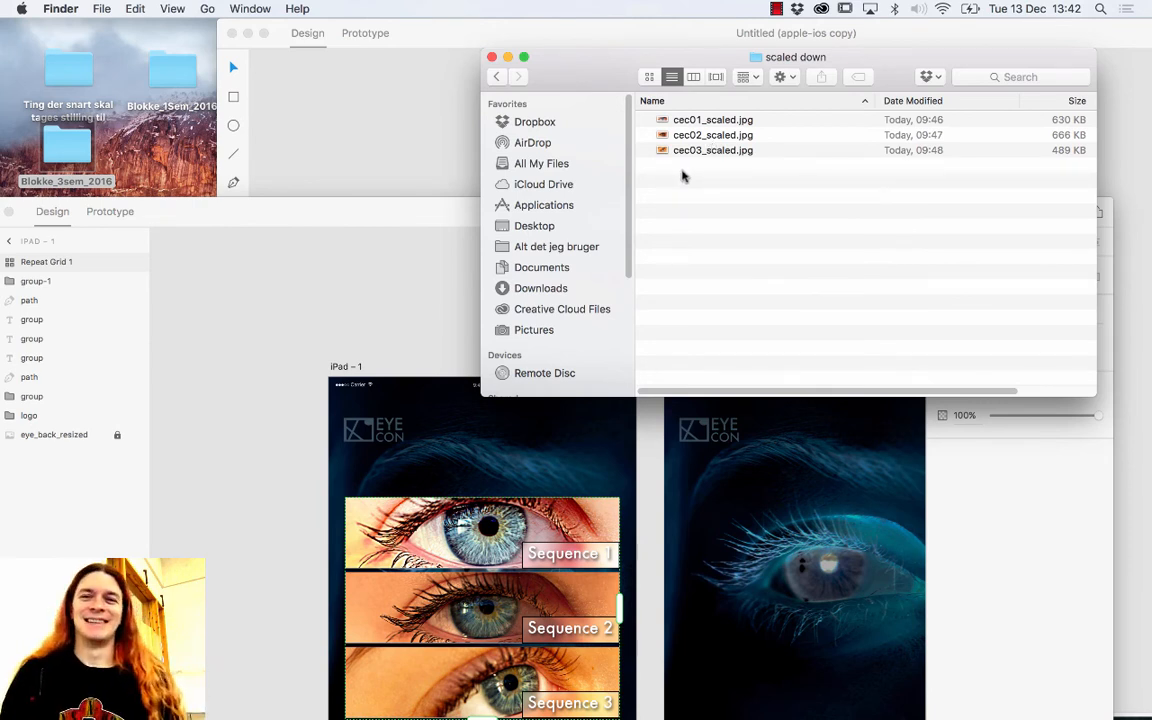
click(497, 77)
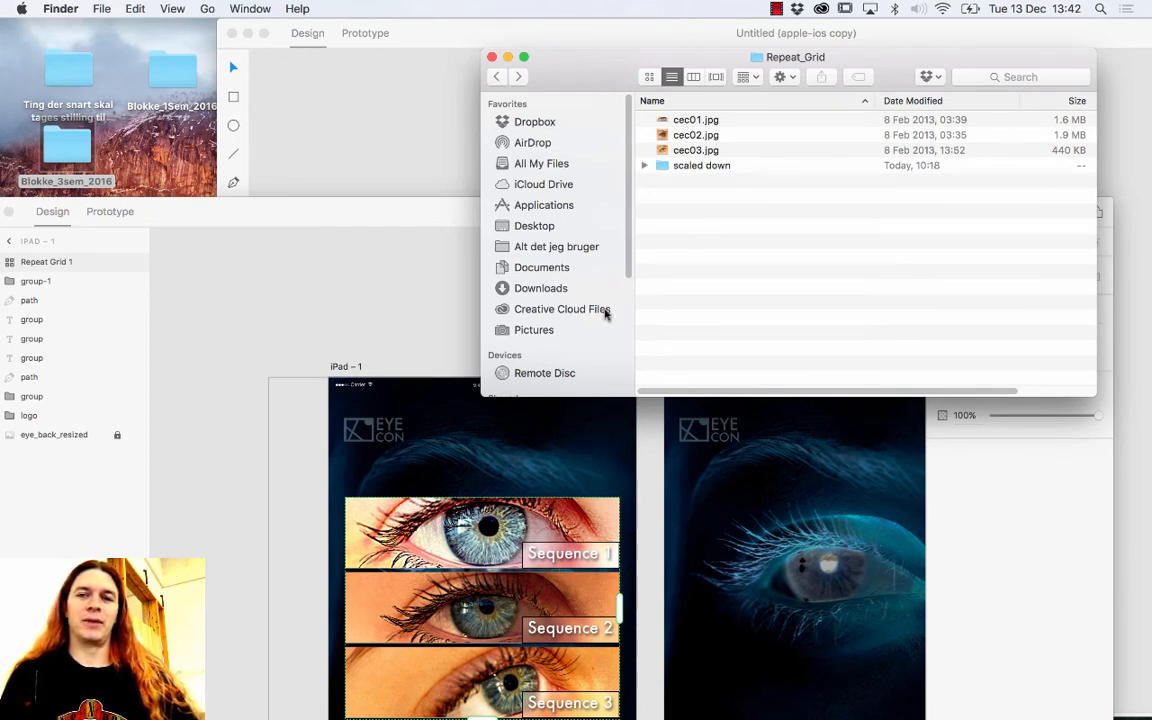
Step: Switch from Finder back to the iPad design document and open the Google Material UI kit
click(411, 267)
double_click(409, 213)
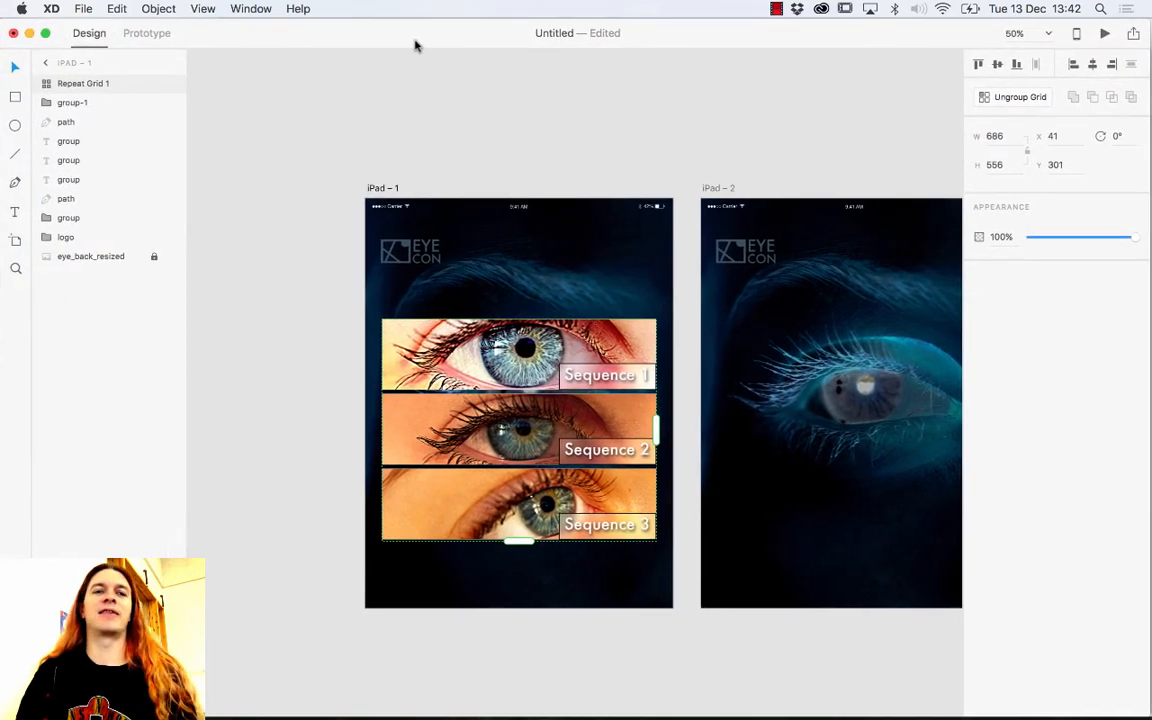
click(87, 8)
mouse_move(145, 76)
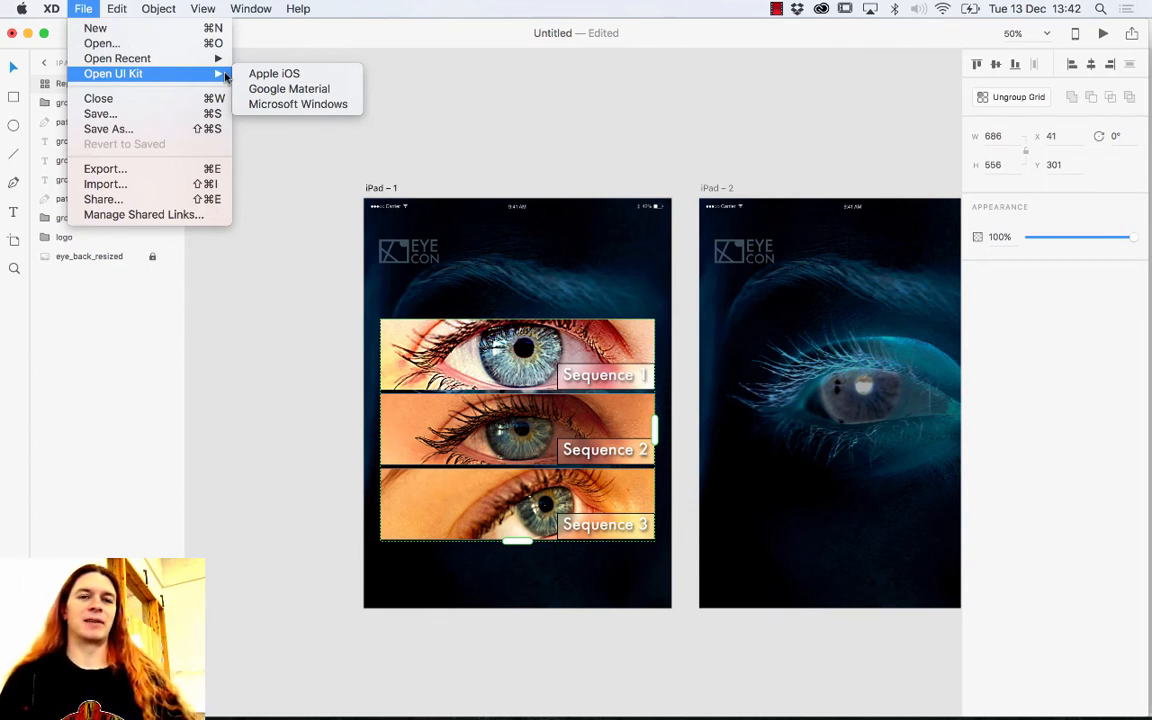
click(274, 89)
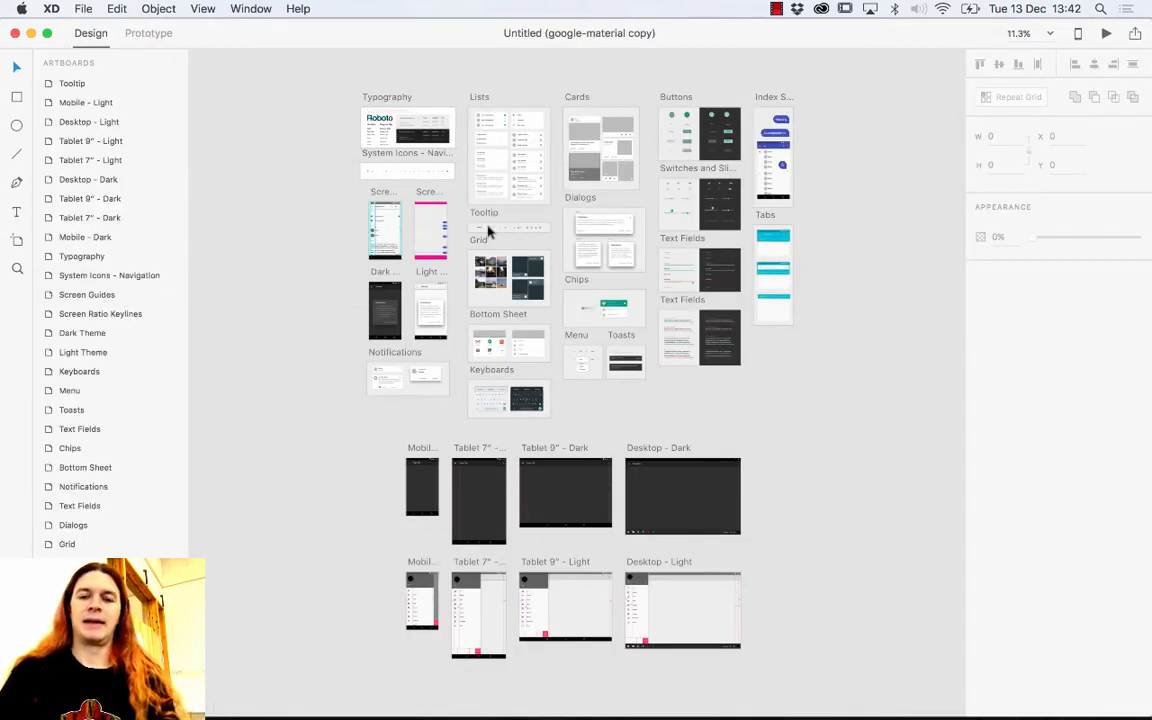
Step: Examine the Material kit's components around the Grid and Tooltip artboards up close
key(super+plus)
key(super+plus)
key(super+plus)
drag(496, 180, 586, 352)
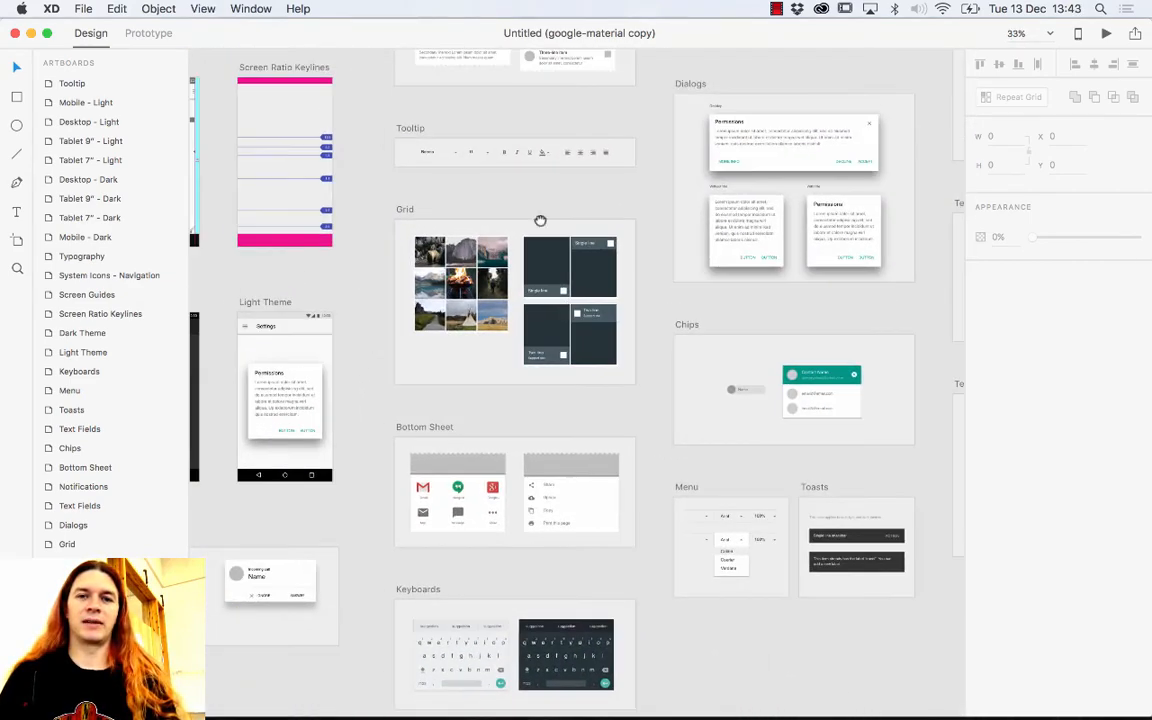
drag(540, 221, 545, 331)
key(super+plus)
key(super+plus)
key(super+plus)
drag(533, 243, 618, 435)
mouse_move(527, 306)
mouse_down()
mouse_move(566, 347)
mouse_move(599, 359)
mouse_up()
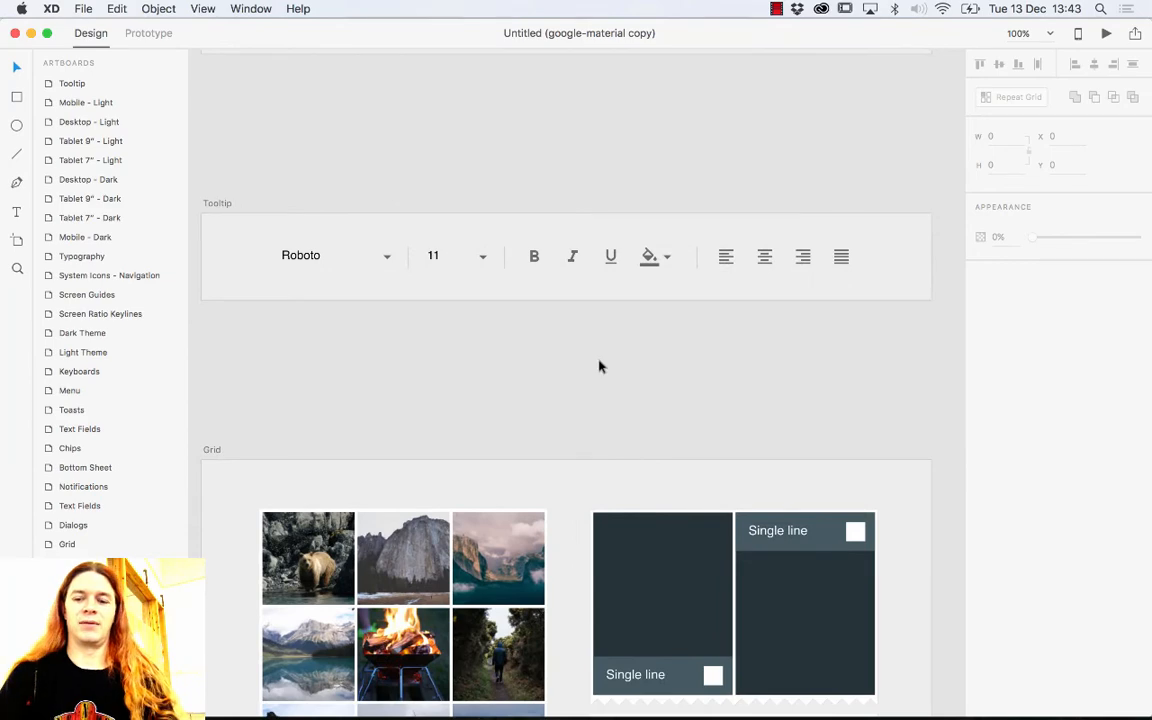
Step: Select the hamburger menu and left chevron icons together on the kit's System Icons - Navigation artboard for copying
key(super+minus)
key(super+minus)
key(super+minus)
drag(491, 256, 668, 326)
key(super+equal)
key(super+equal)
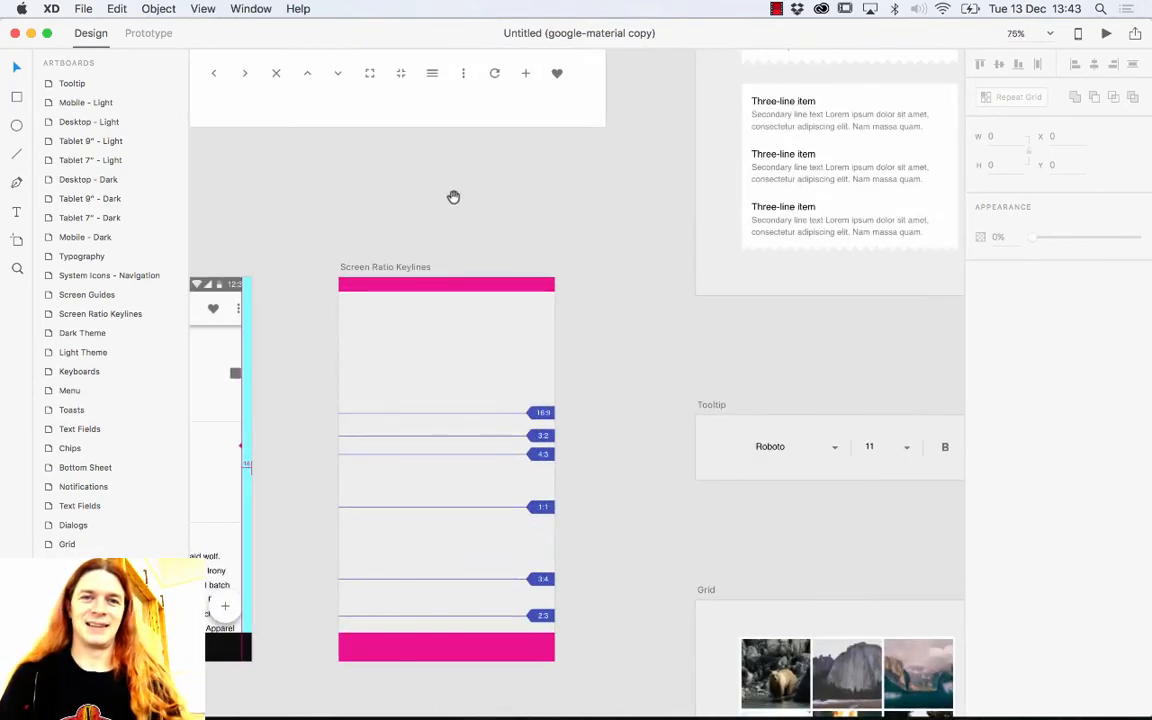
drag(452, 198, 675, 404)
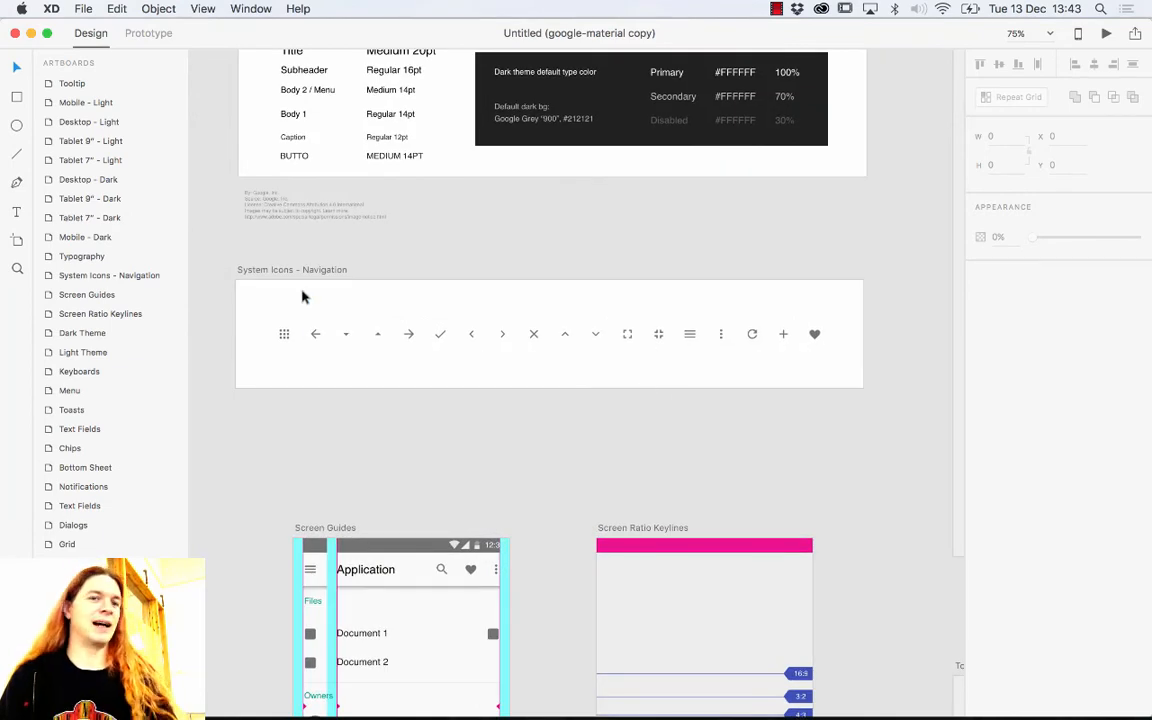
click(692, 334)
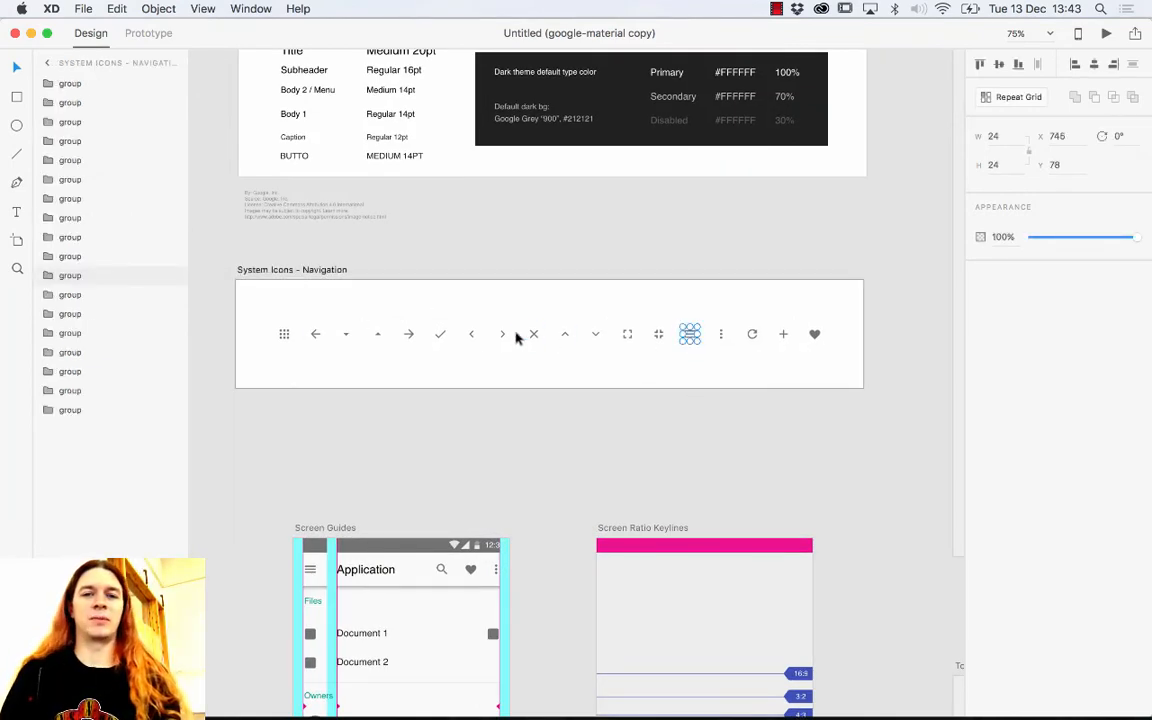
shift+click(474, 334)
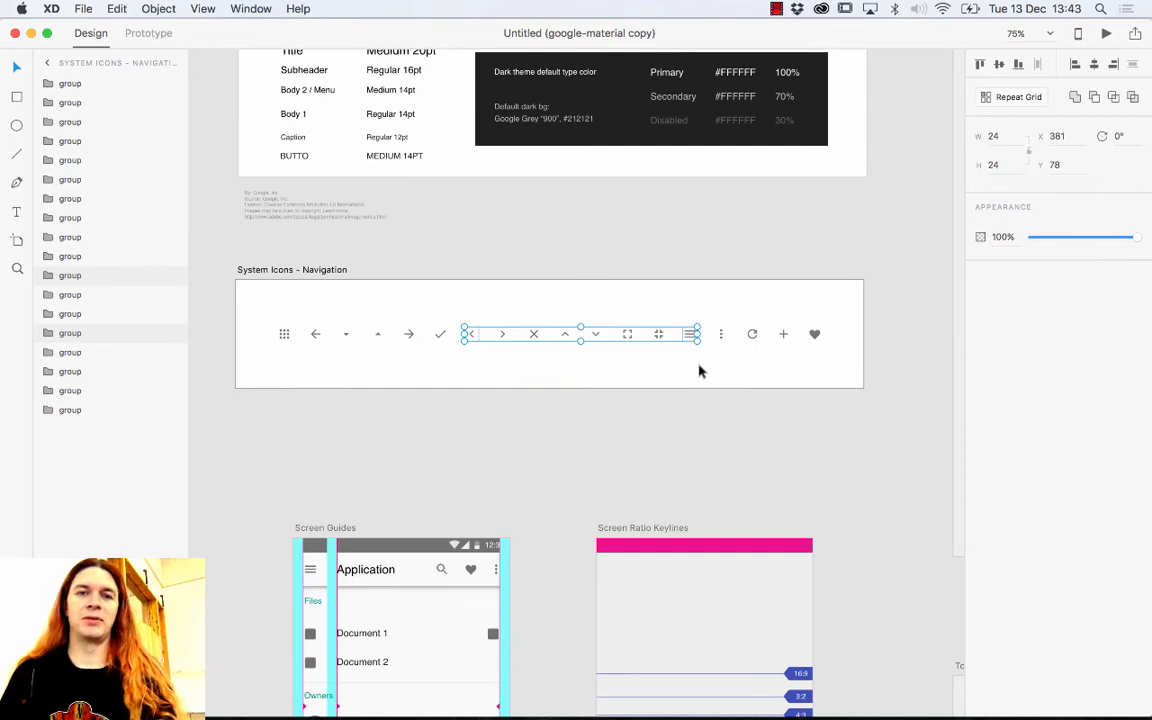
Step: Paste the two navigation icons into the untitled iPad document and place them on the pasteboard above iPad – 1
click(248, 8)
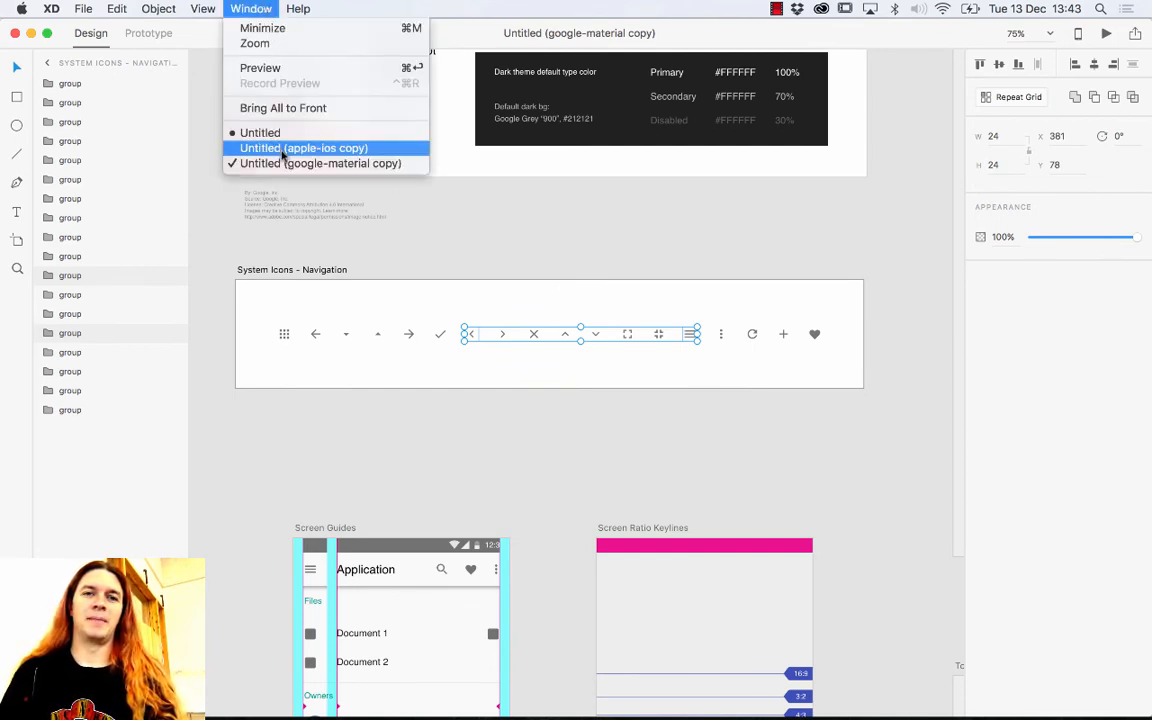
click(260, 132)
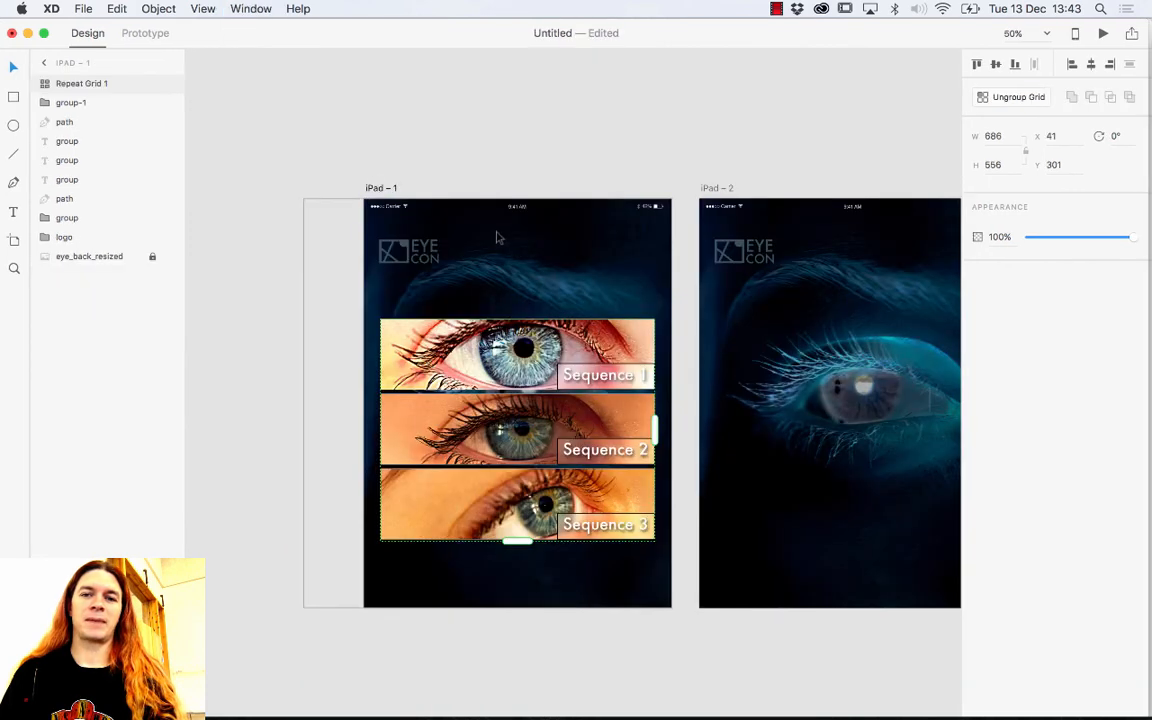
key(super+v)
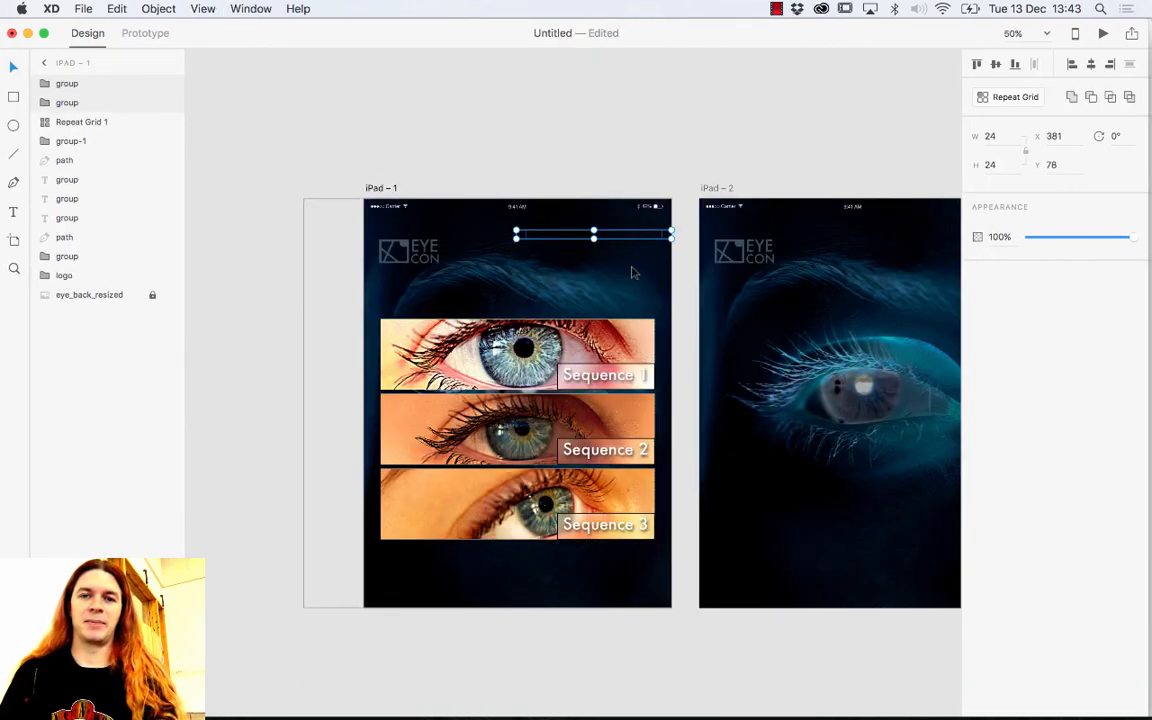
drag(527, 237, 504, 159)
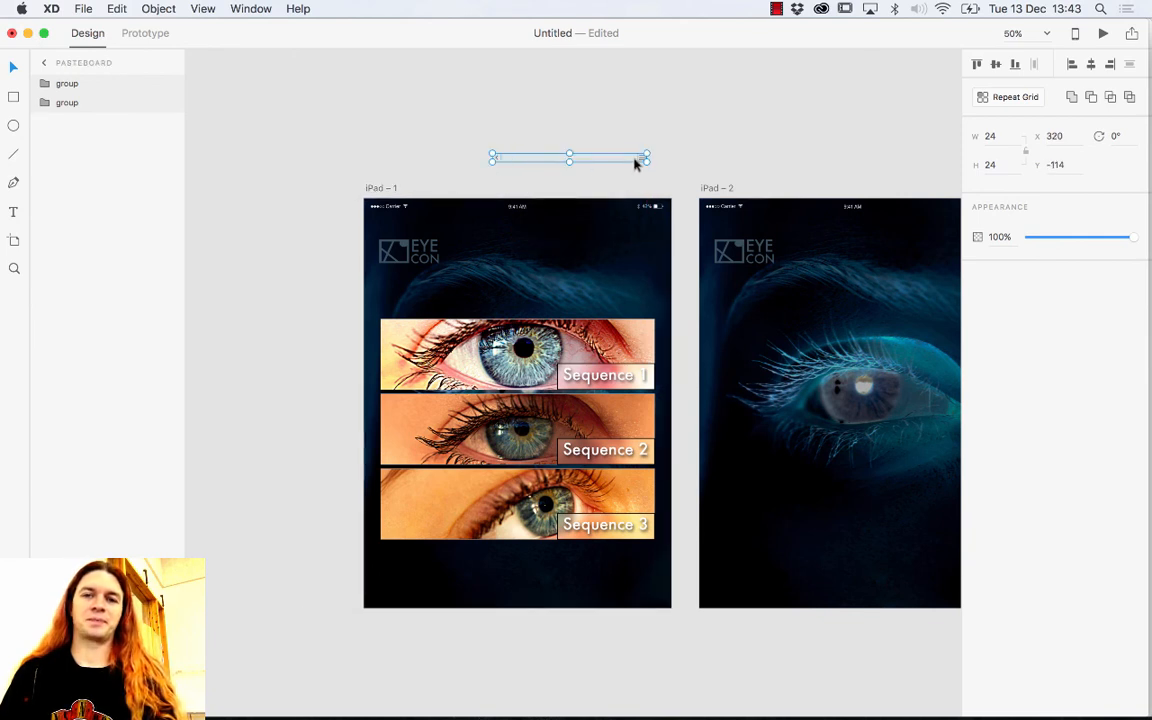
drag(640, 159, 632, 155)
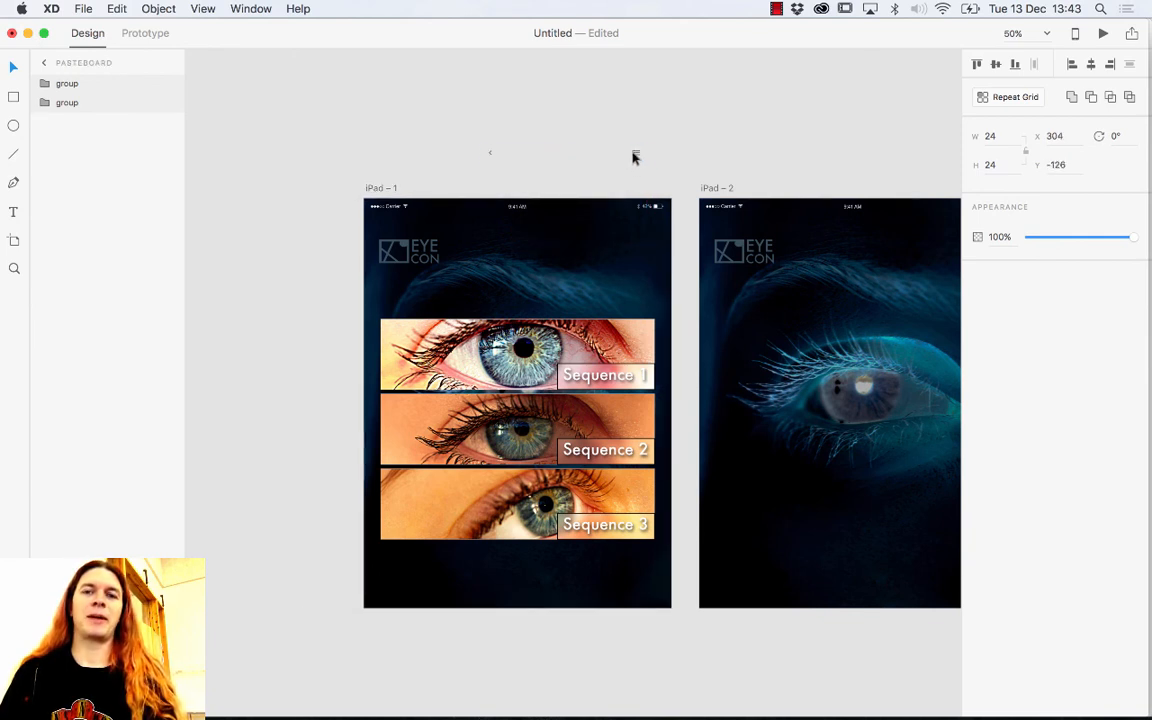
Step: Save the document to the Desktop as EyeCon_sample
click(83, 8)
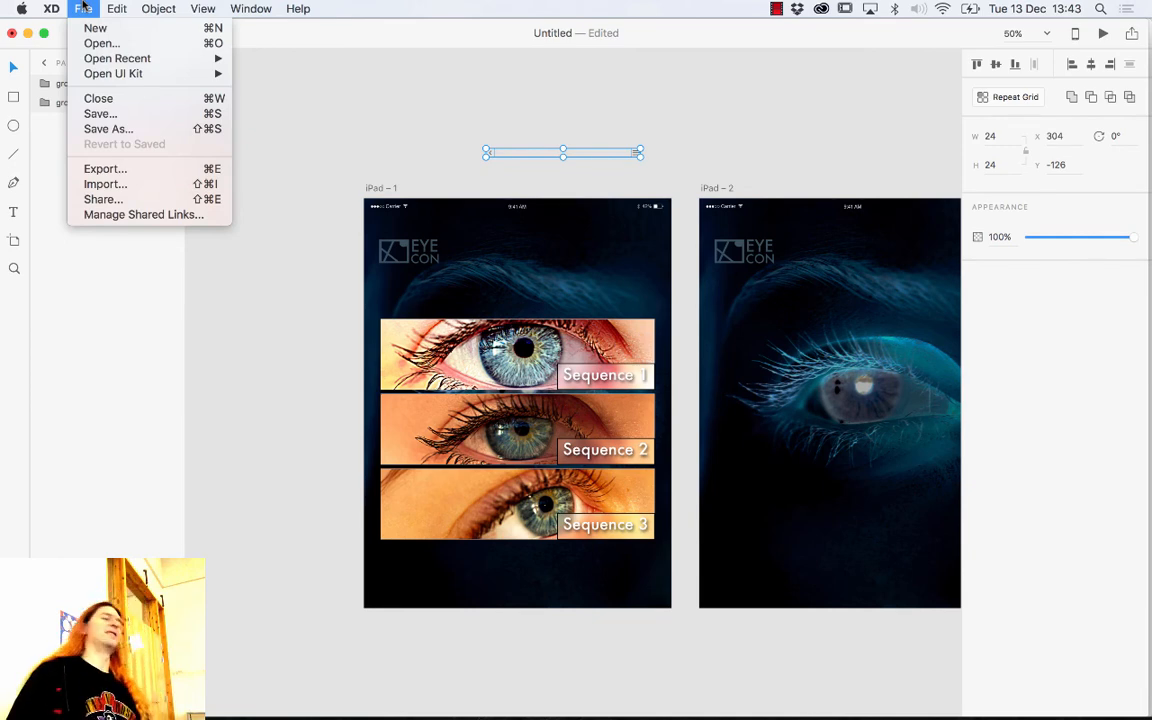
click(100, 130)
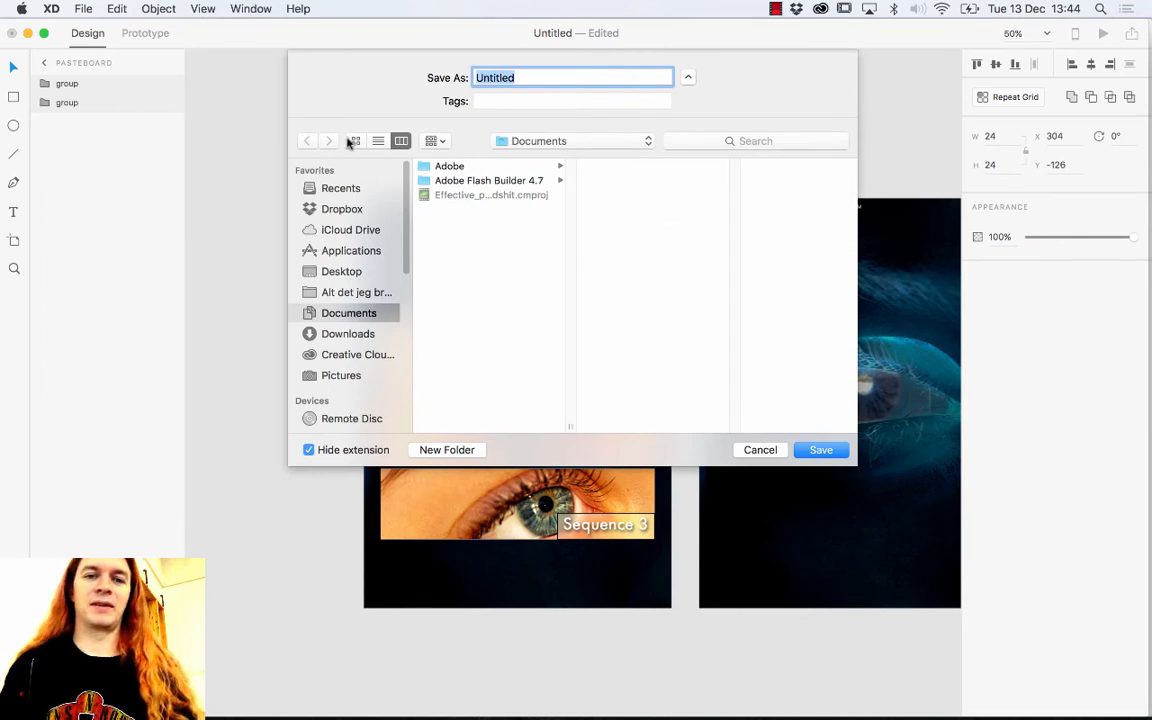
click(345, 271)
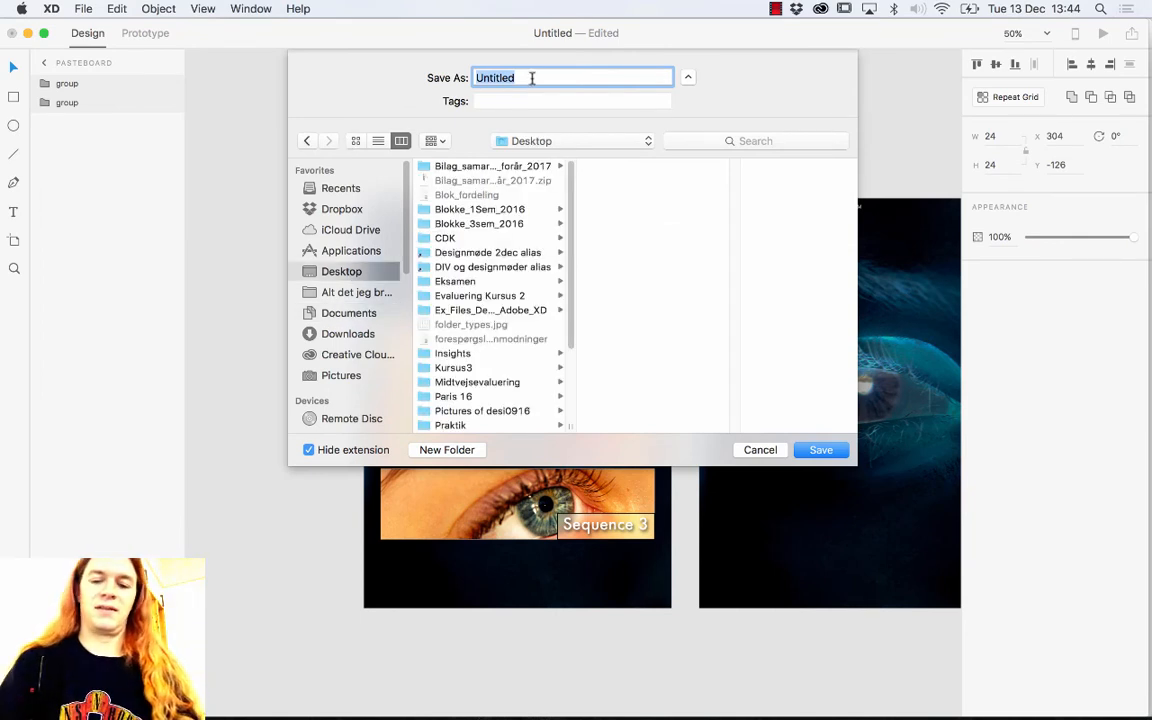
text(Ipad)
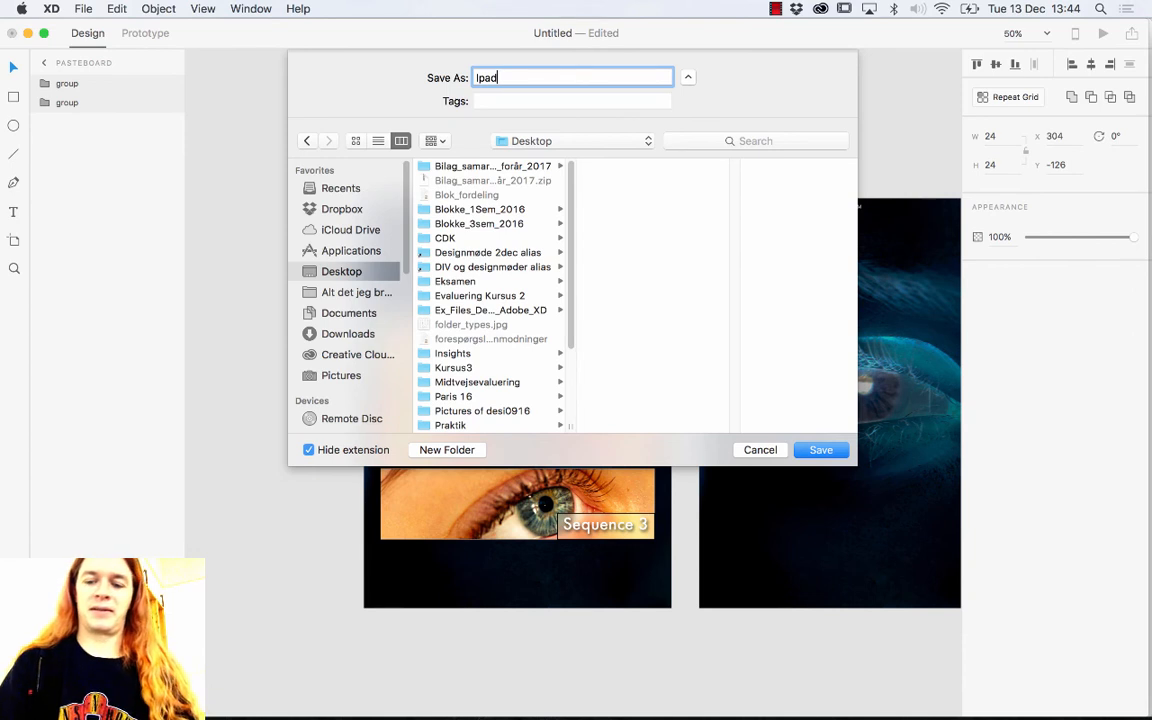
text(_sample)
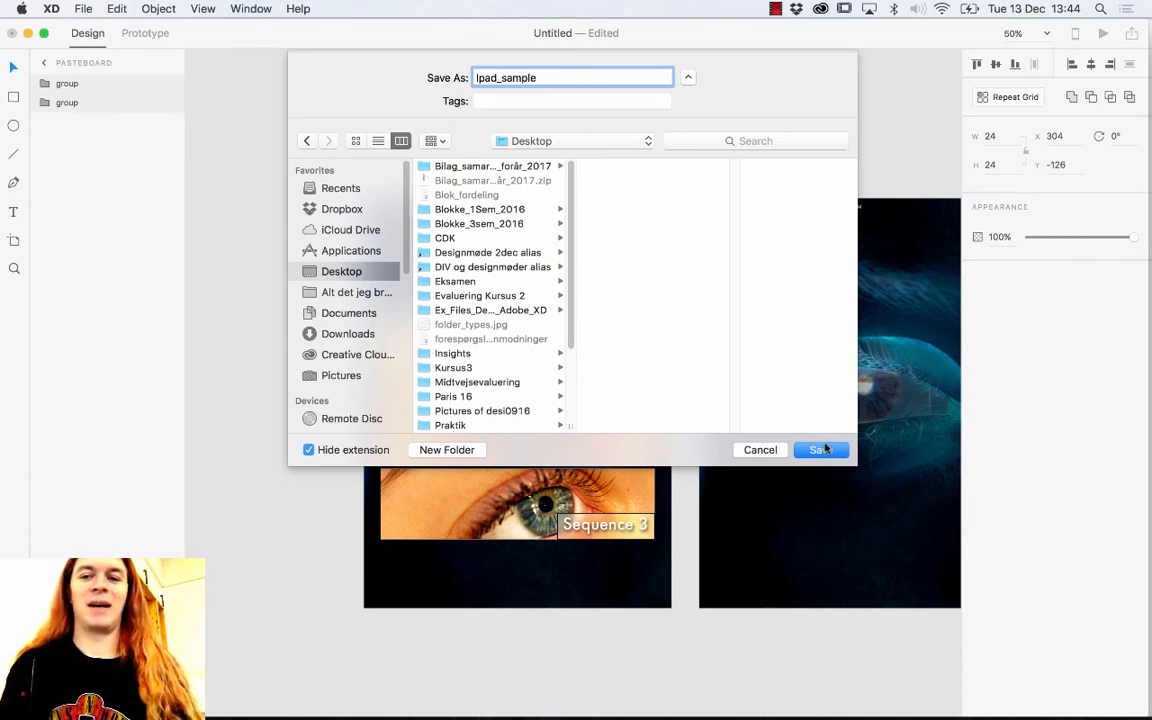
double_click(484, 77)
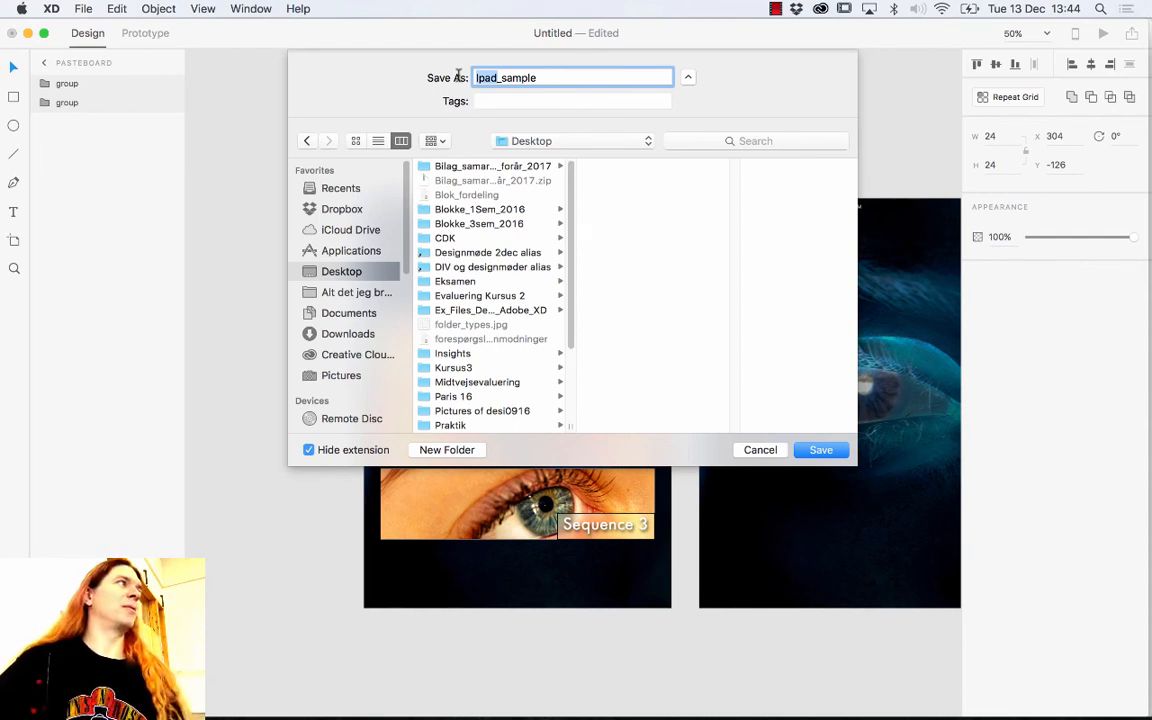
key(BackSpace)
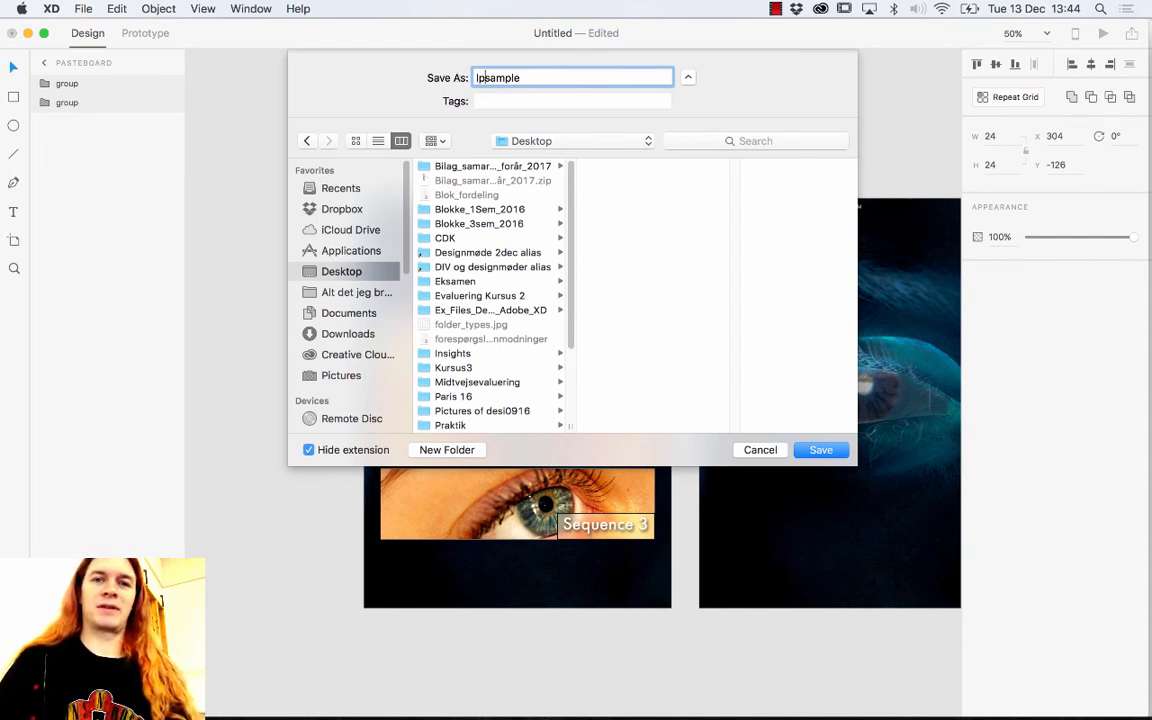
key(BackSpace)
text(Eye_con_)
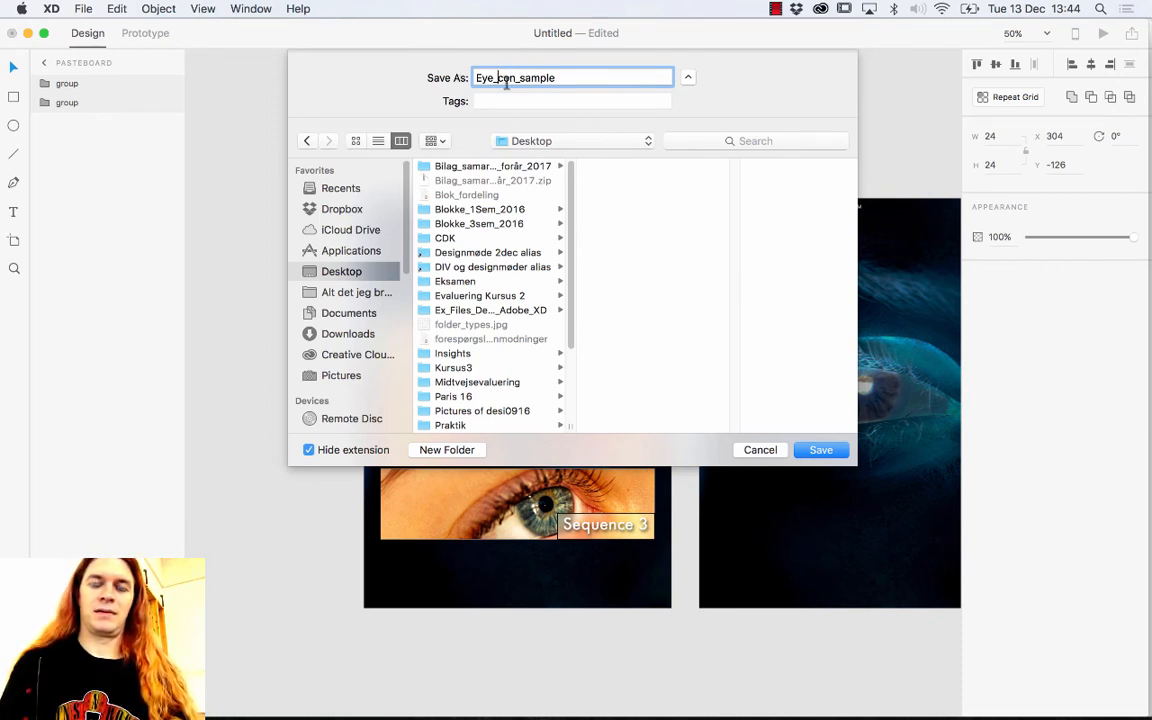
key(BackSpace)
key(Delete)
text(C)
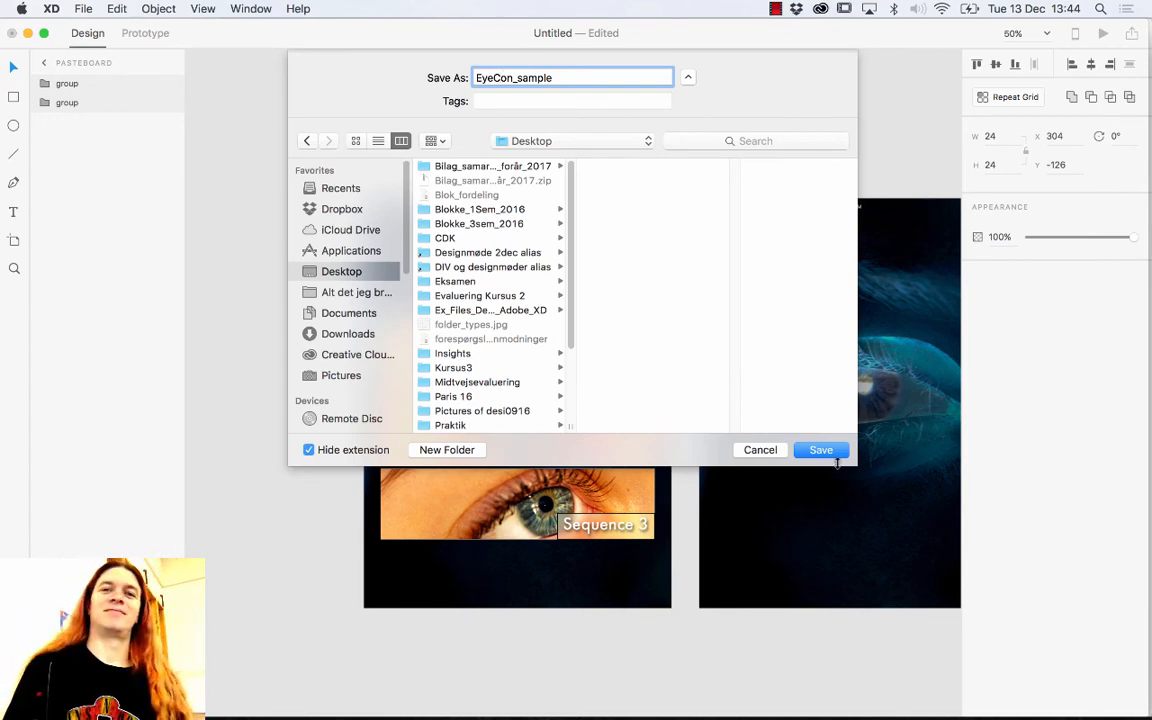
key(Return)
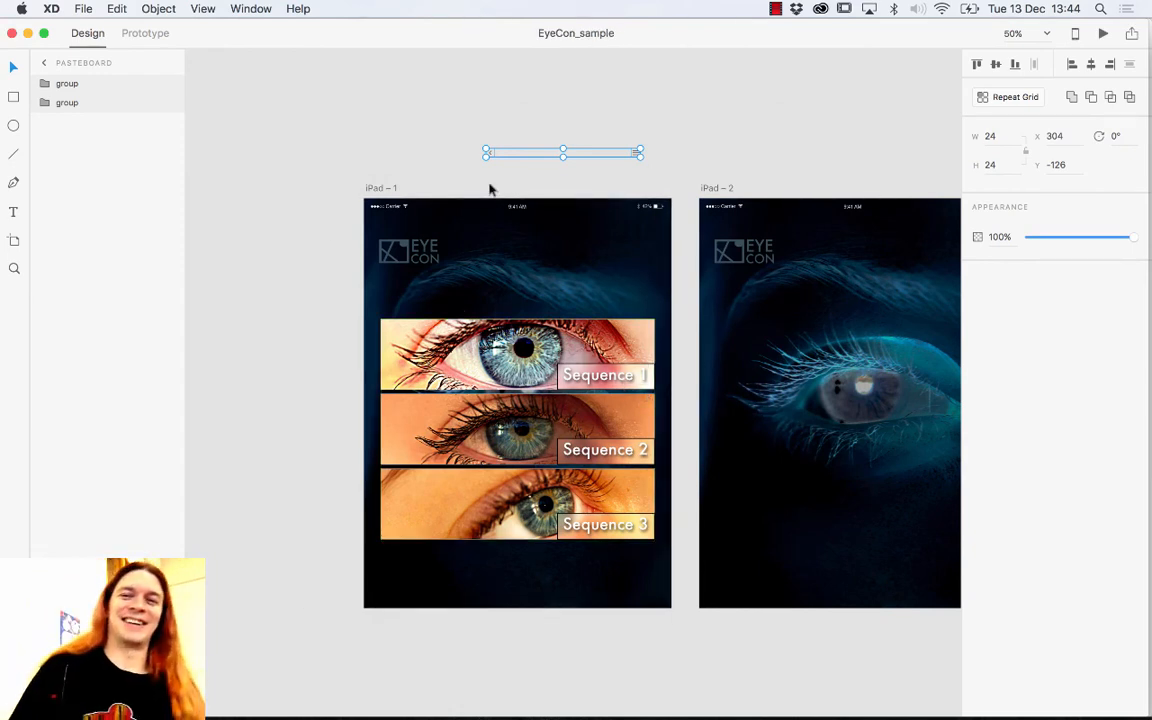
Step: Place the hamburger menu icon in the upper-right area of iPad – 1 and enlarge it to about 110 × 94
click(622, 142)
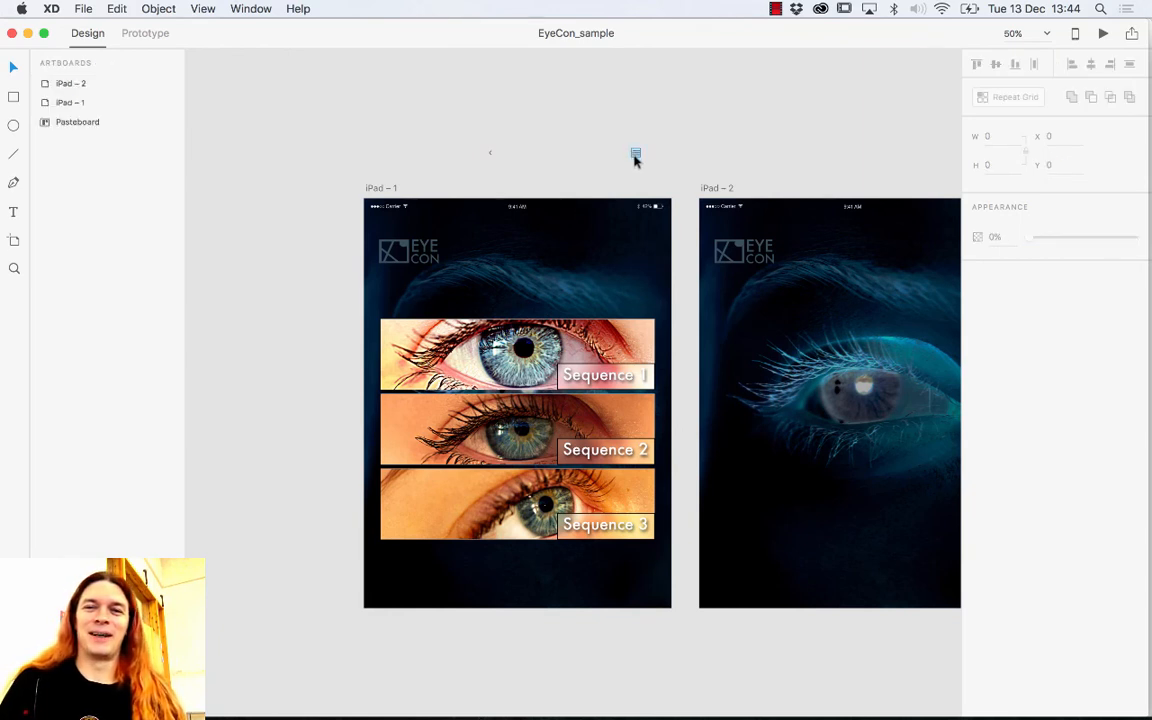
click(636, 155)
drag(636, 155, 642, 255)
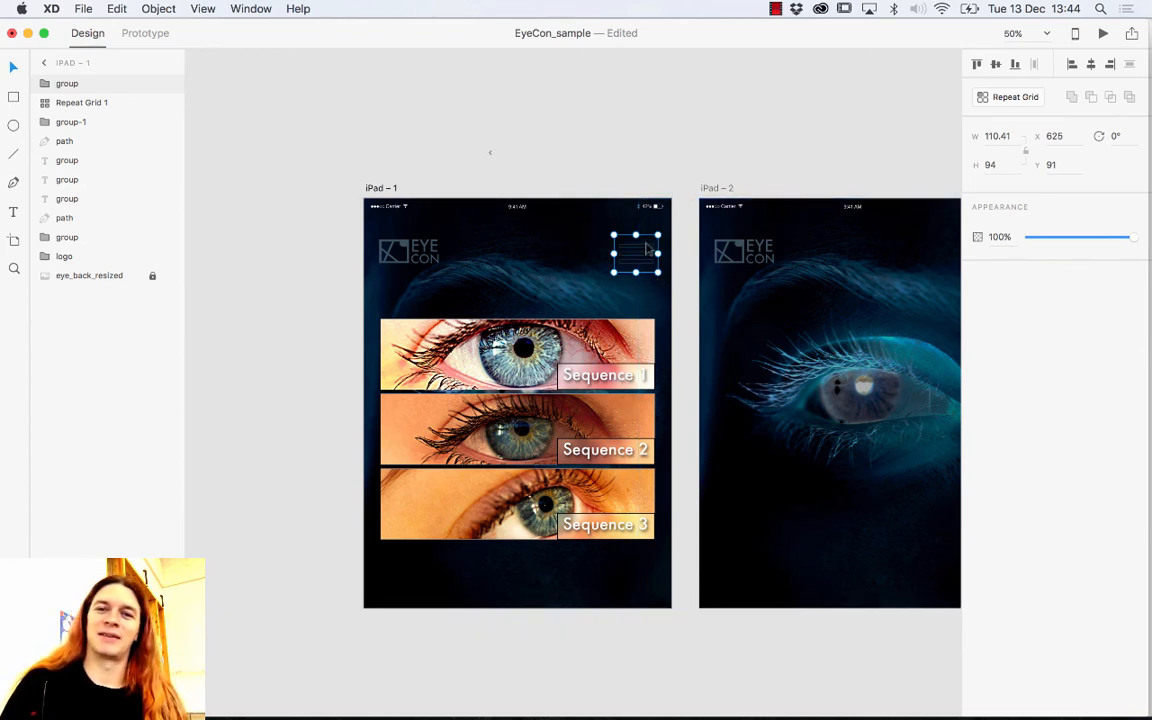
Step: Change the fill of the menu icon's bars from black to a light neutral colour
double_click(648, 250)
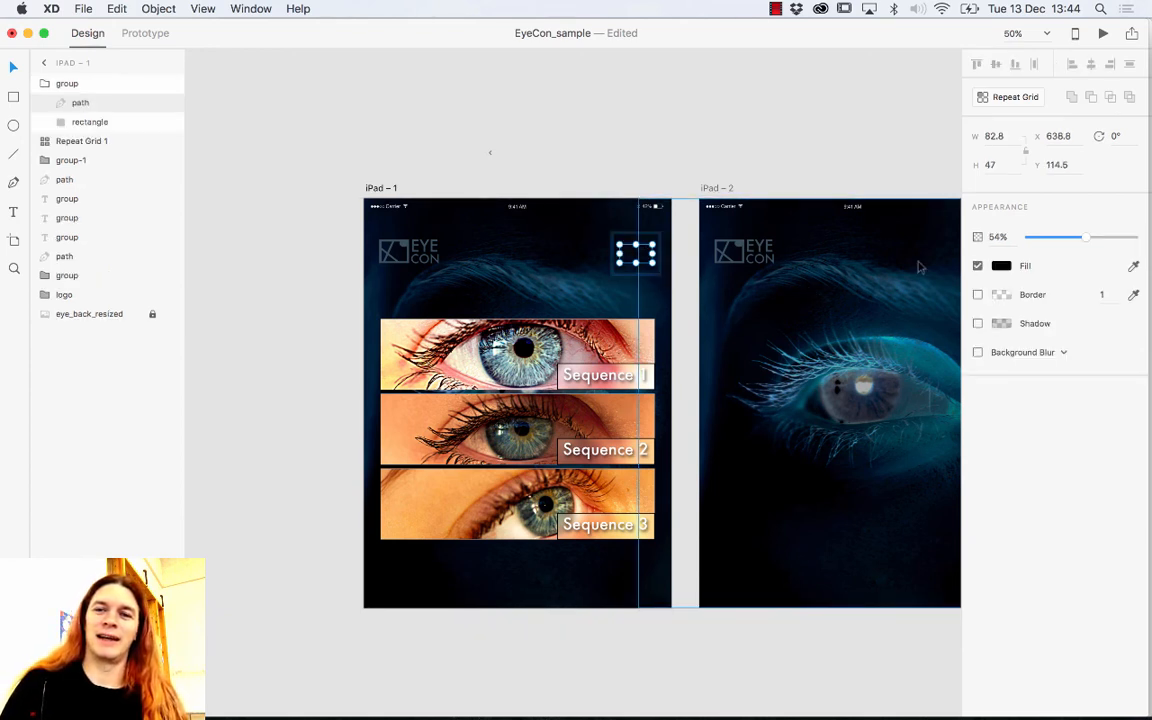
click(1001, 265)
drag(843, 271, 807, 183)
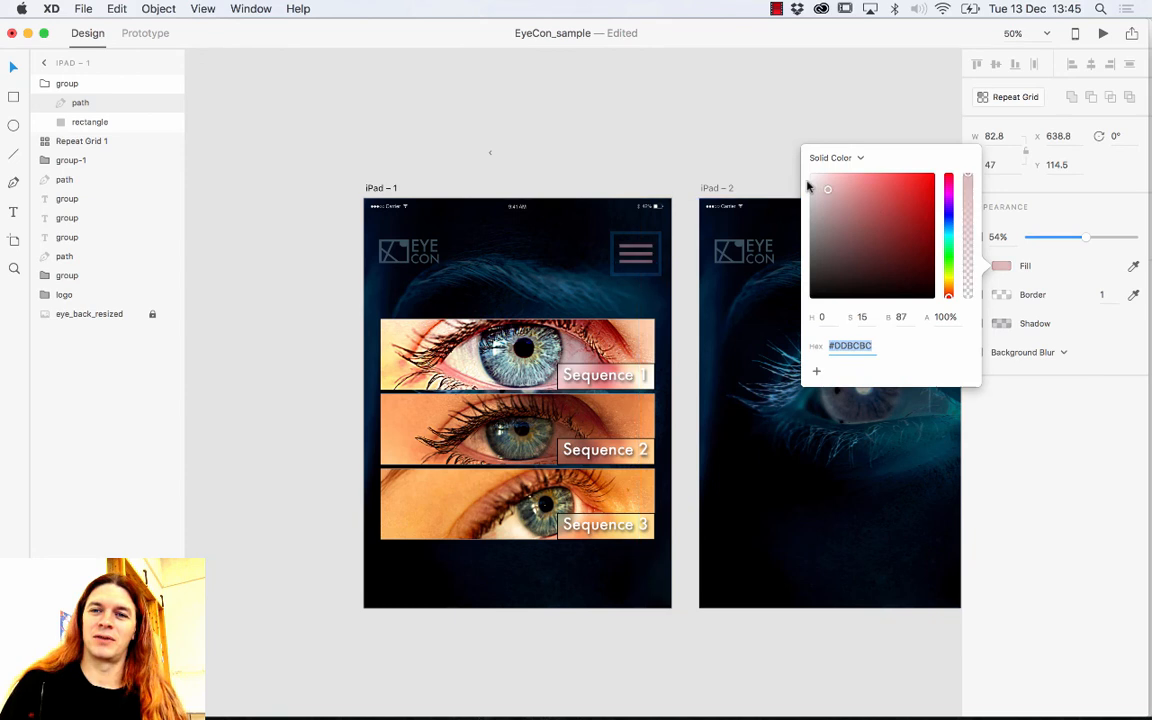
click(688, 150)
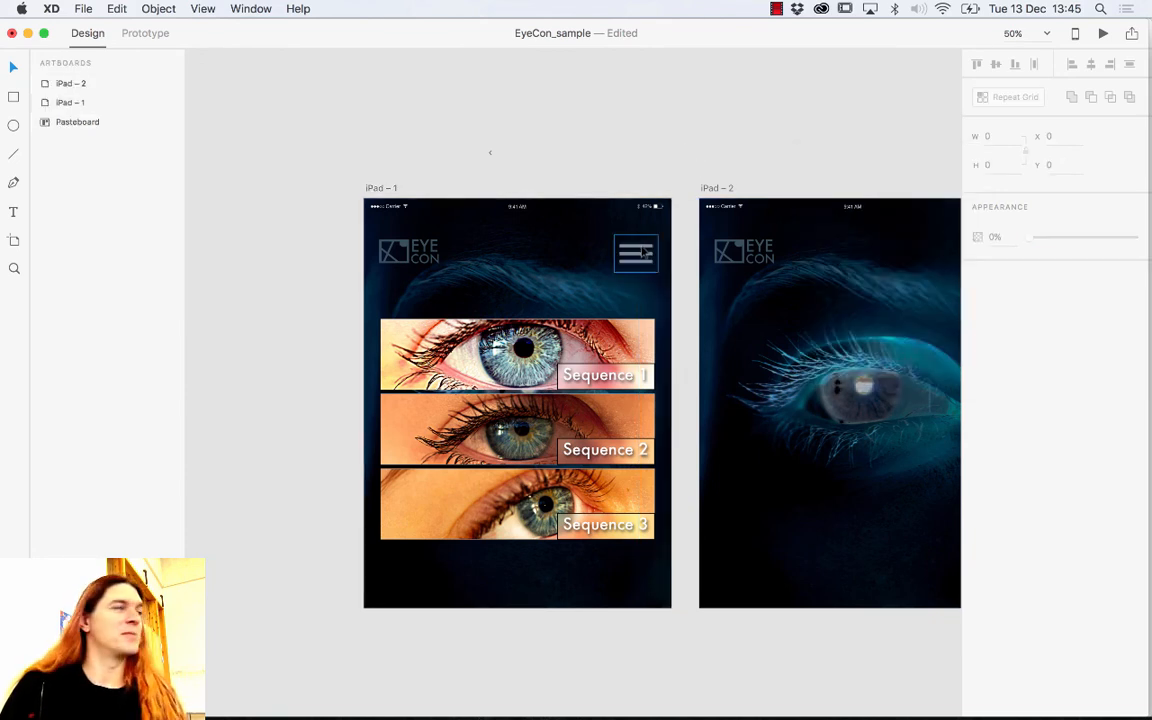
Step: Set the menu icon group's opacity to 60% and move it closer to the upper-right corner of iPad – 1
click(638, 254)
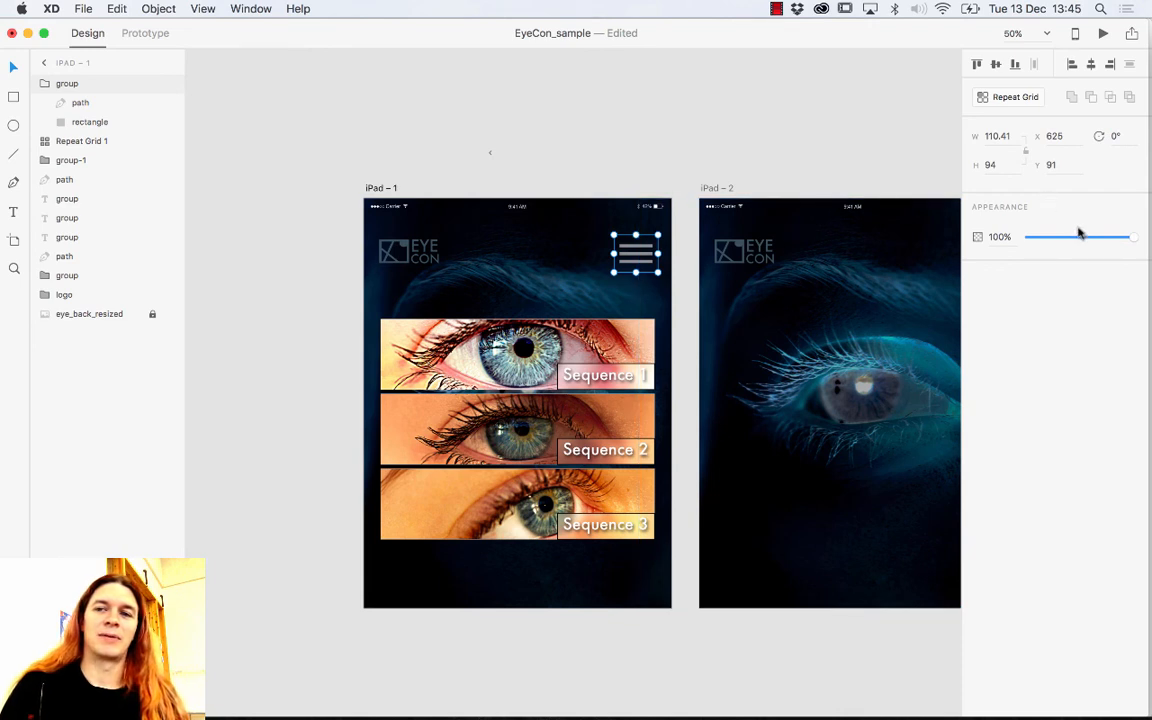
drag(1065, 244, 1098, 243)
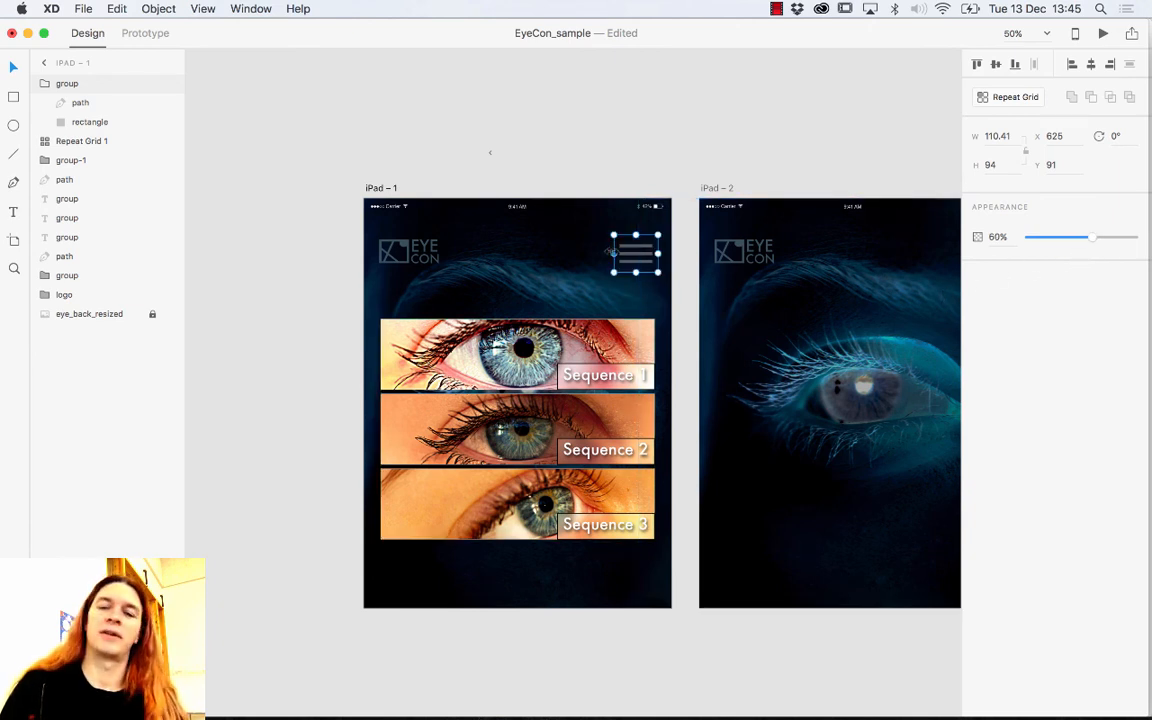
drag(636, 255, 642, 235)
click(679, 162)
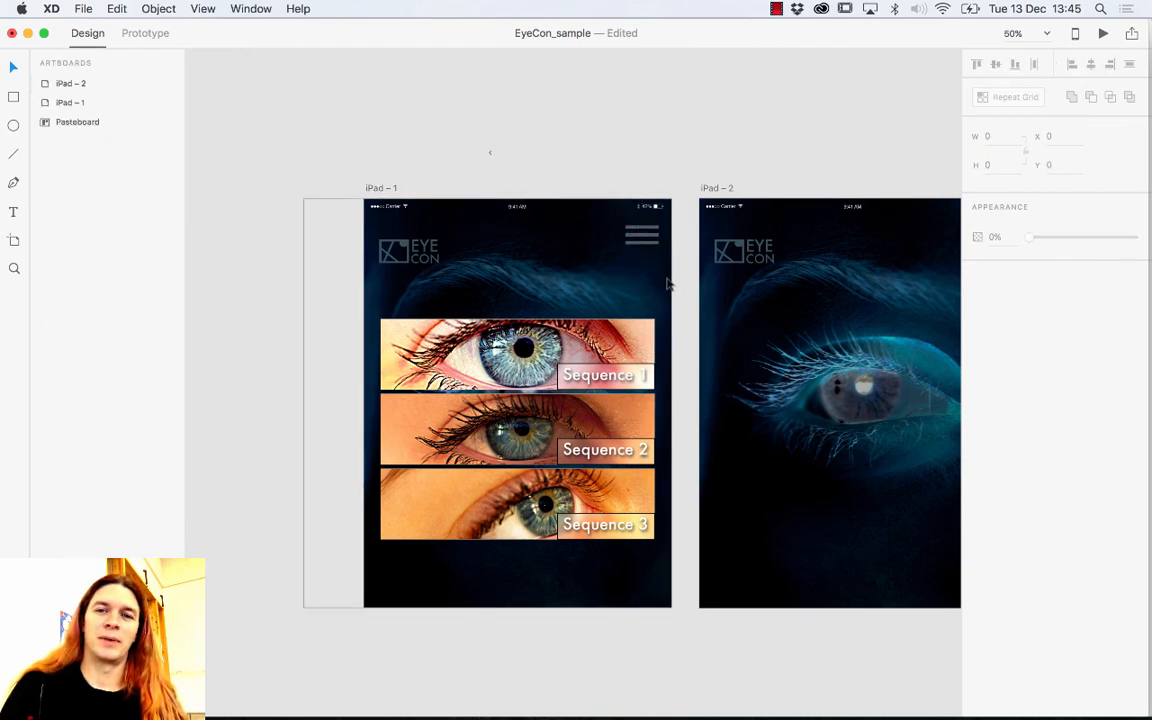
Step: Move the Eye Con logo on iPad – 1 up into line with the menu icon, and select the pasteboard's left chevron
click(420, 250)
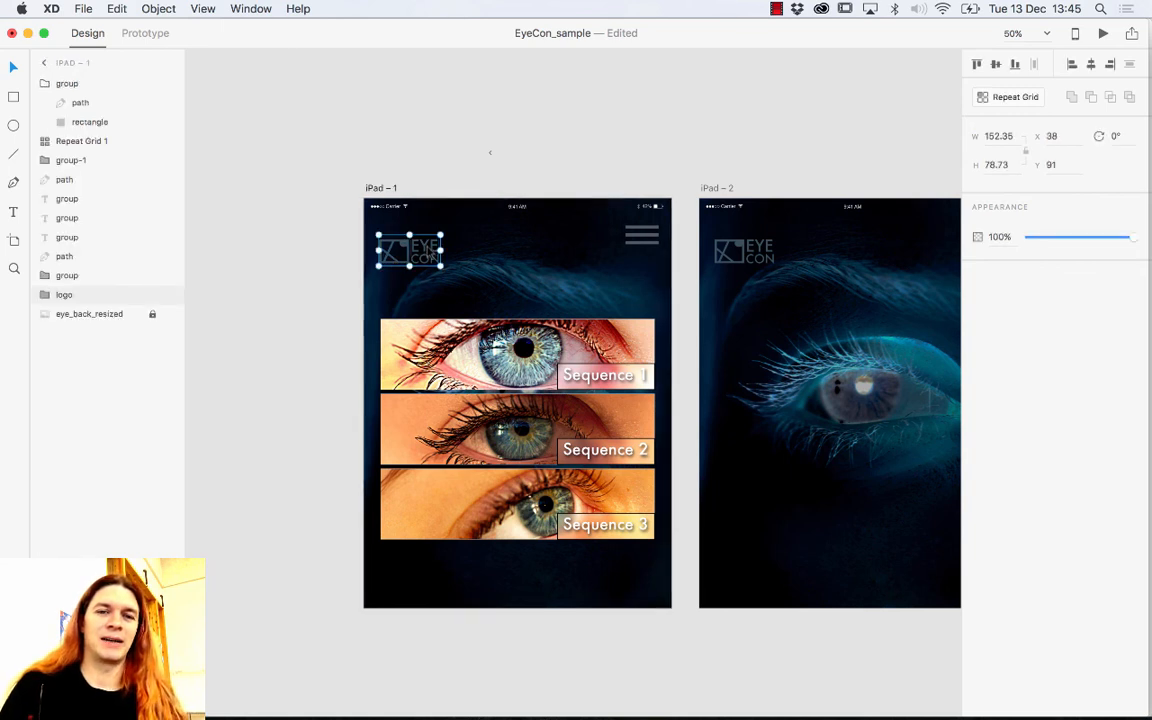
drag(433, 256, 425, 240)
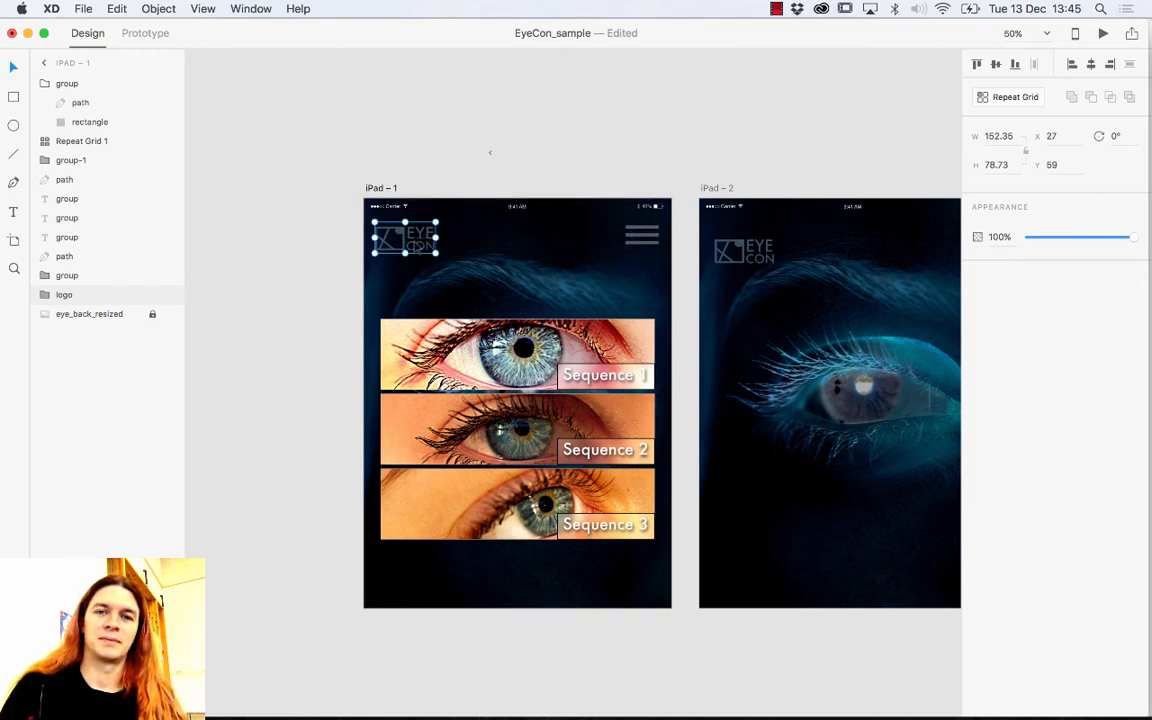
drag(418, 237, 421, 234)
click(490, 153)
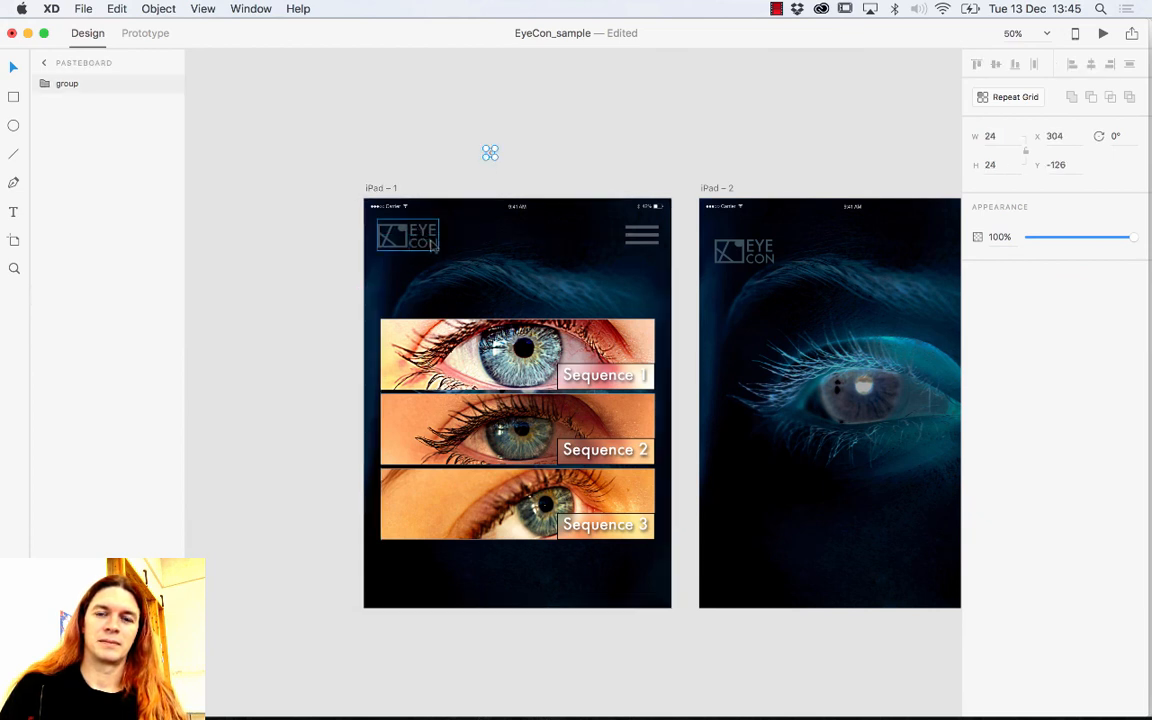
Step: Move the repeat grid of eye panels on iPad – 1 up to just beneath the logo and menu icon, at Y 152
click(537, 172)
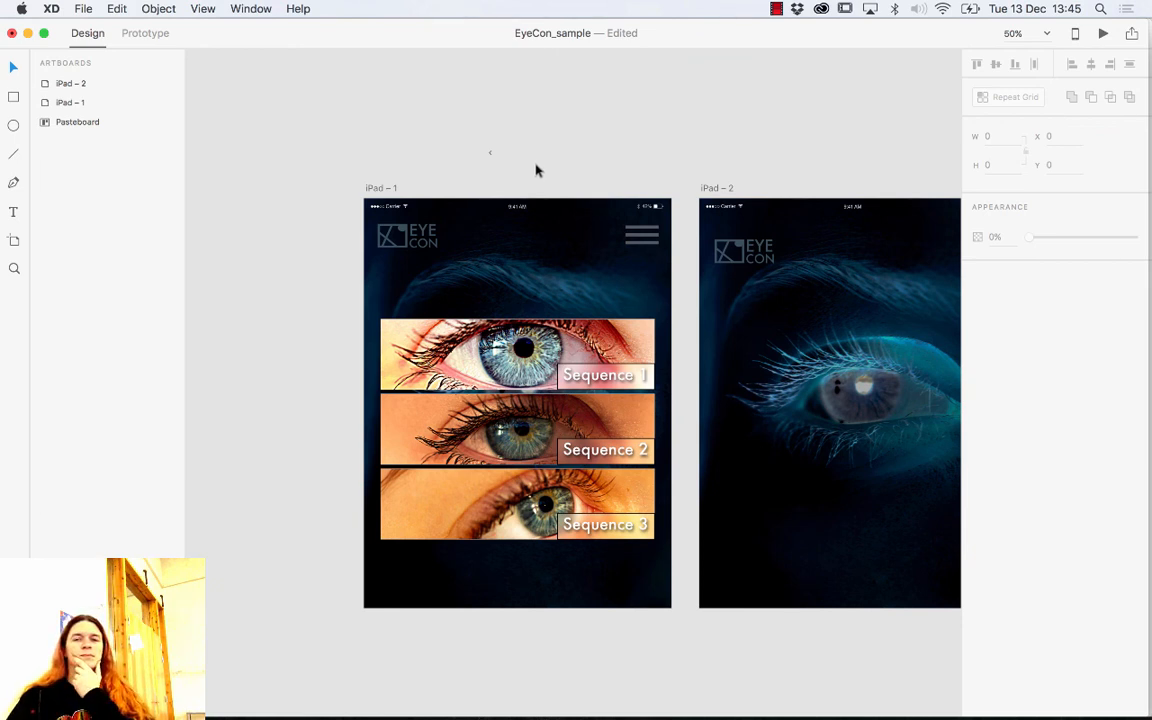
click(451, 351)
drag(452, 350, 450, 298)
drag(648, 371, 657, 370)
key(super+z)
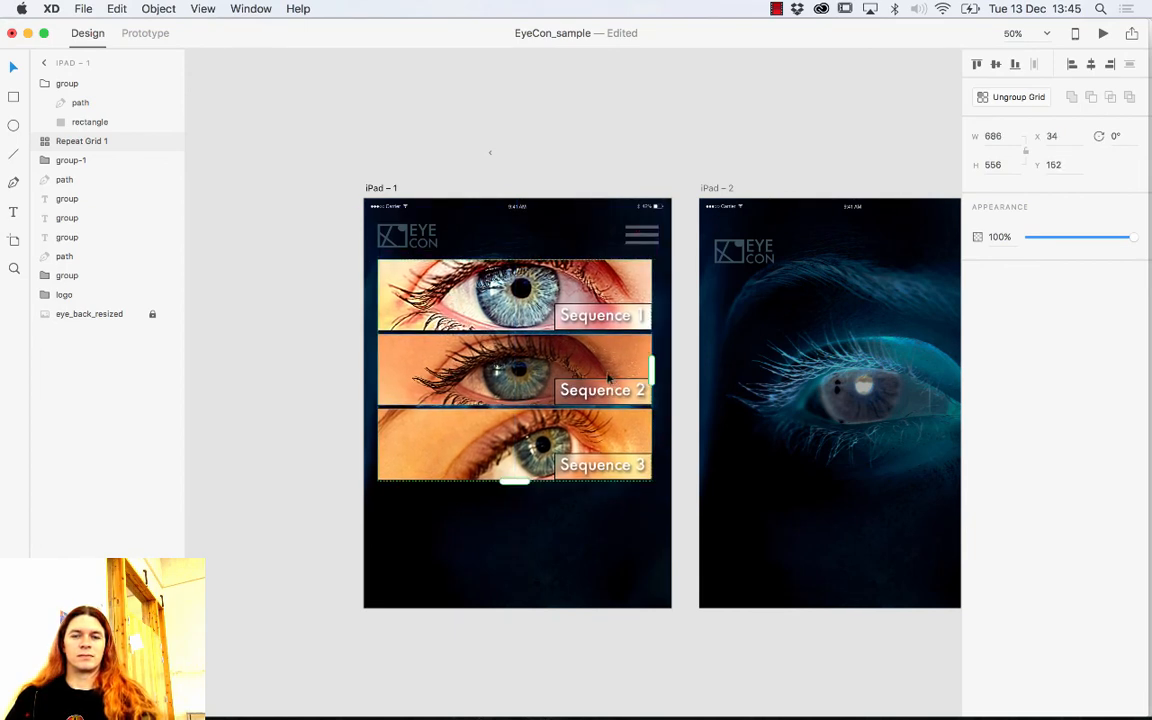
mouse_move(651, 371)
mouse_down()
mouse_move(683, 369)
mouse_move(655, 371)
mouse_up()
key(super+z)
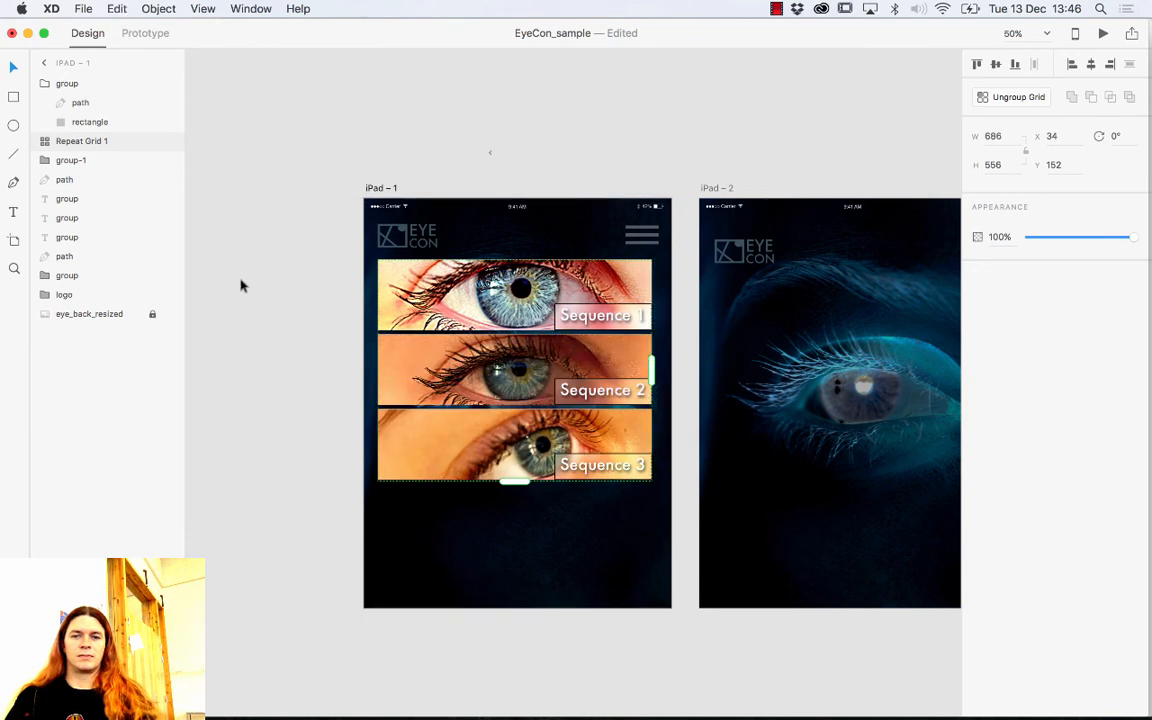
Step: Shift the repeat grid of eye panels slightly right to centre it on iPad – 1, and select the menu icon
drag(411, 297, 414, 297)
click(490, 153)
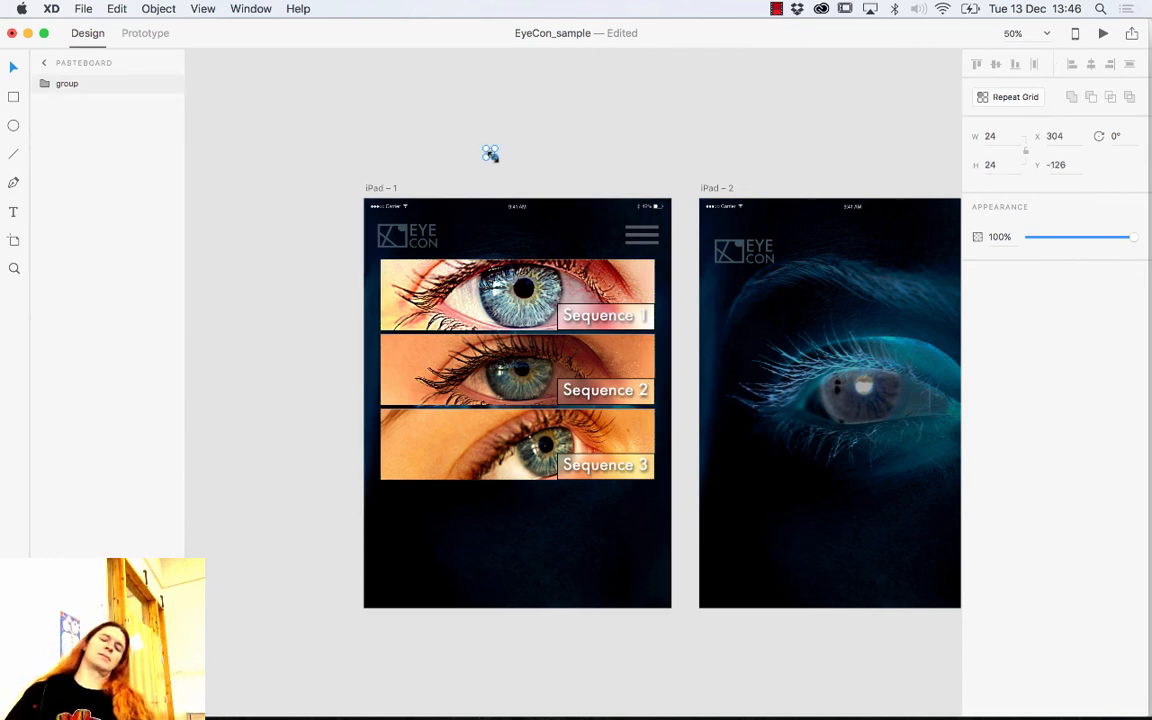
drag(490, 153, 649, 244)
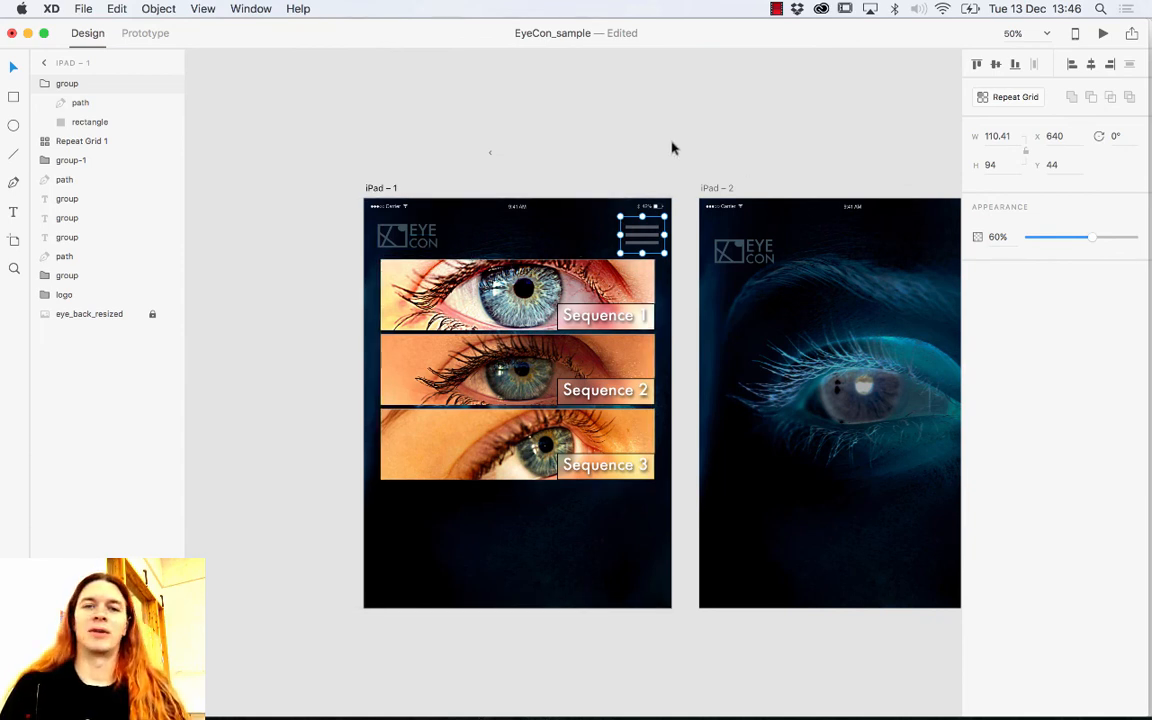
Step: Show the size 8 square grid on iPad – 1 and use it to place the Eye Con logo at X 40, Y 61
click(372, 189)
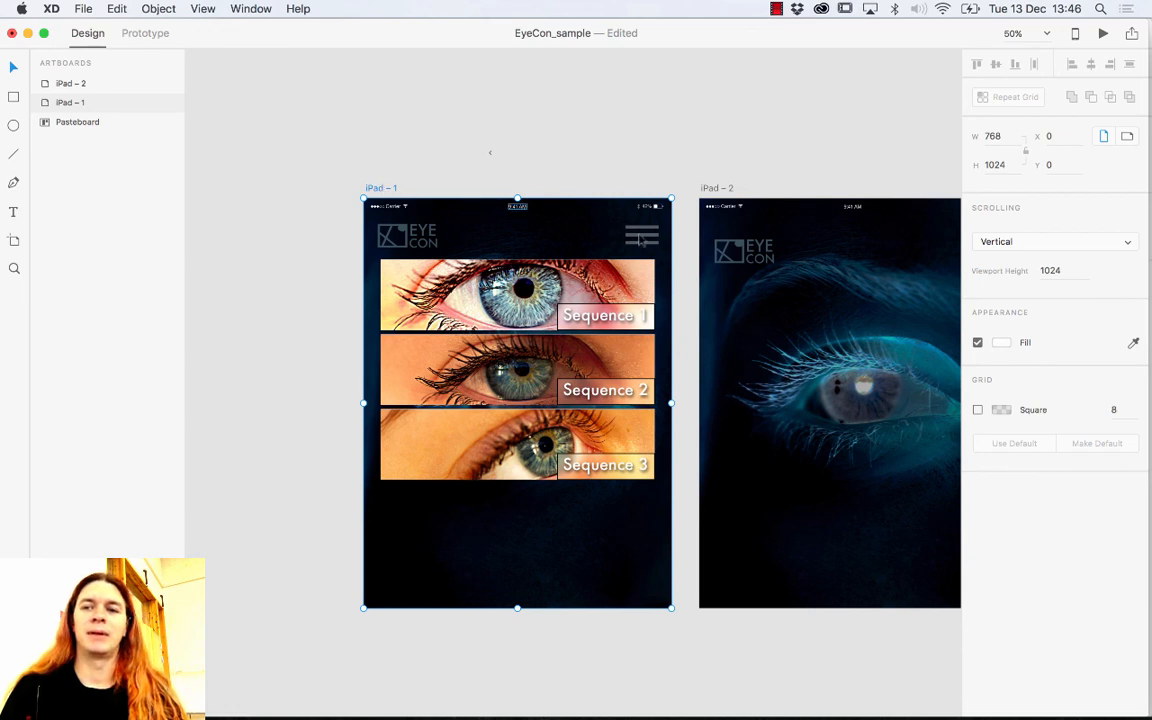
click(978, 410)
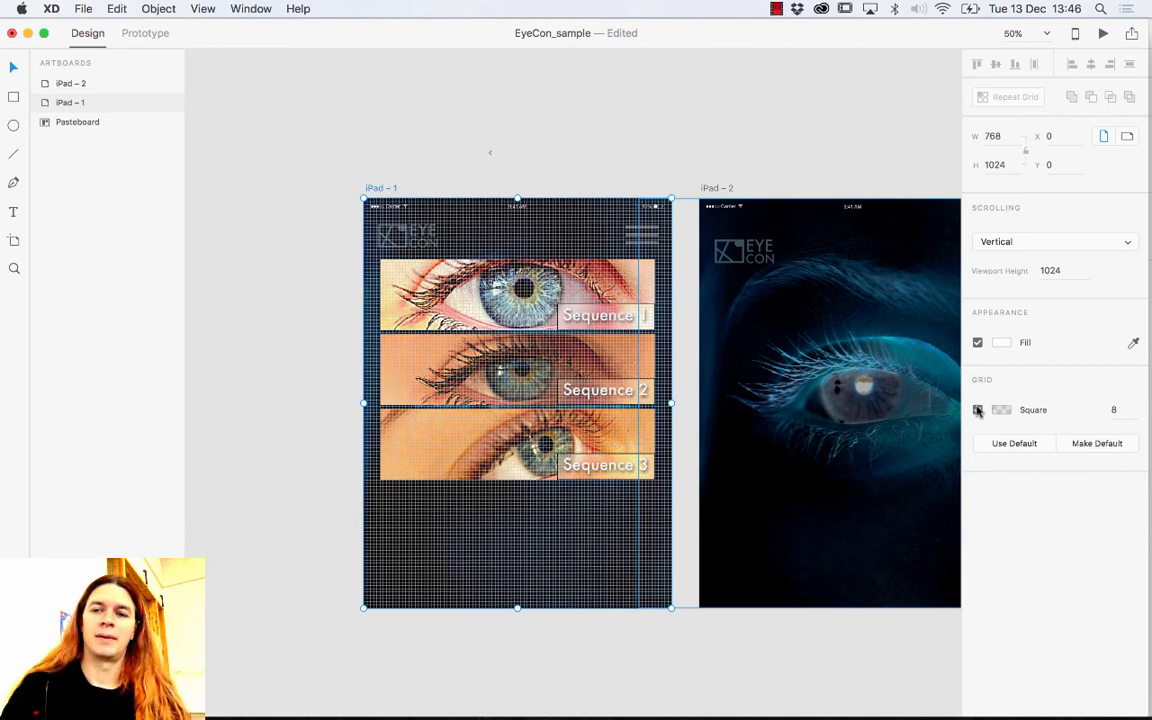
click(14, 269)
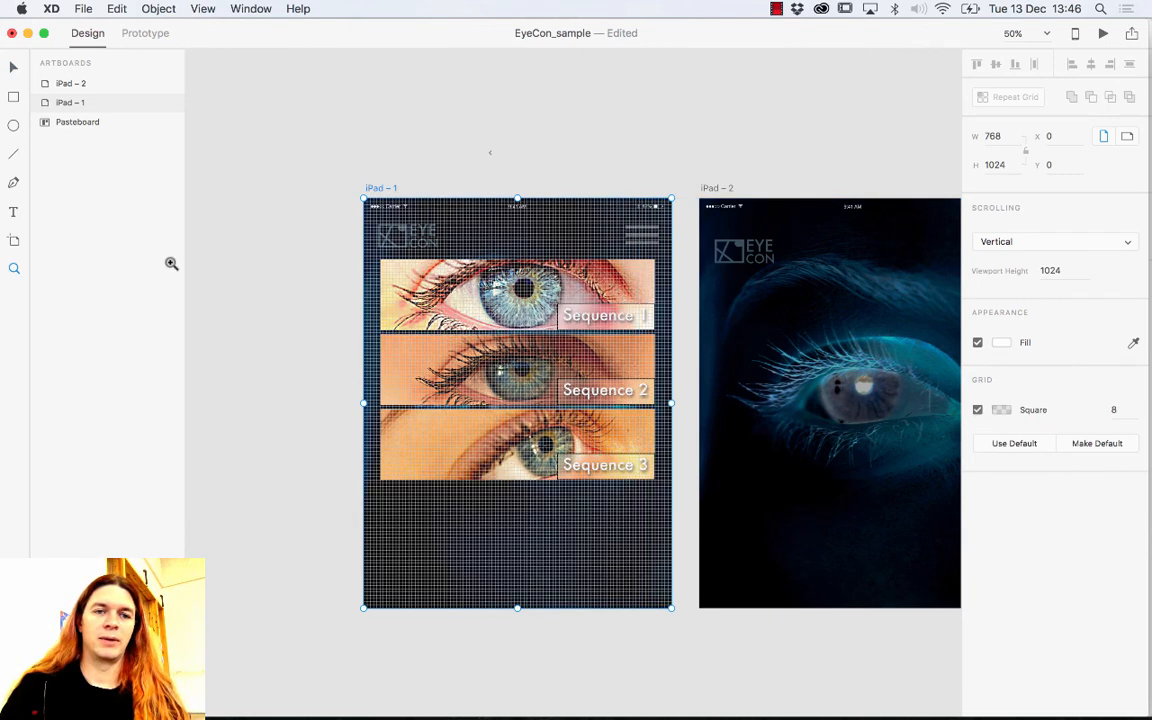
drag(330, 206, 672, 385)
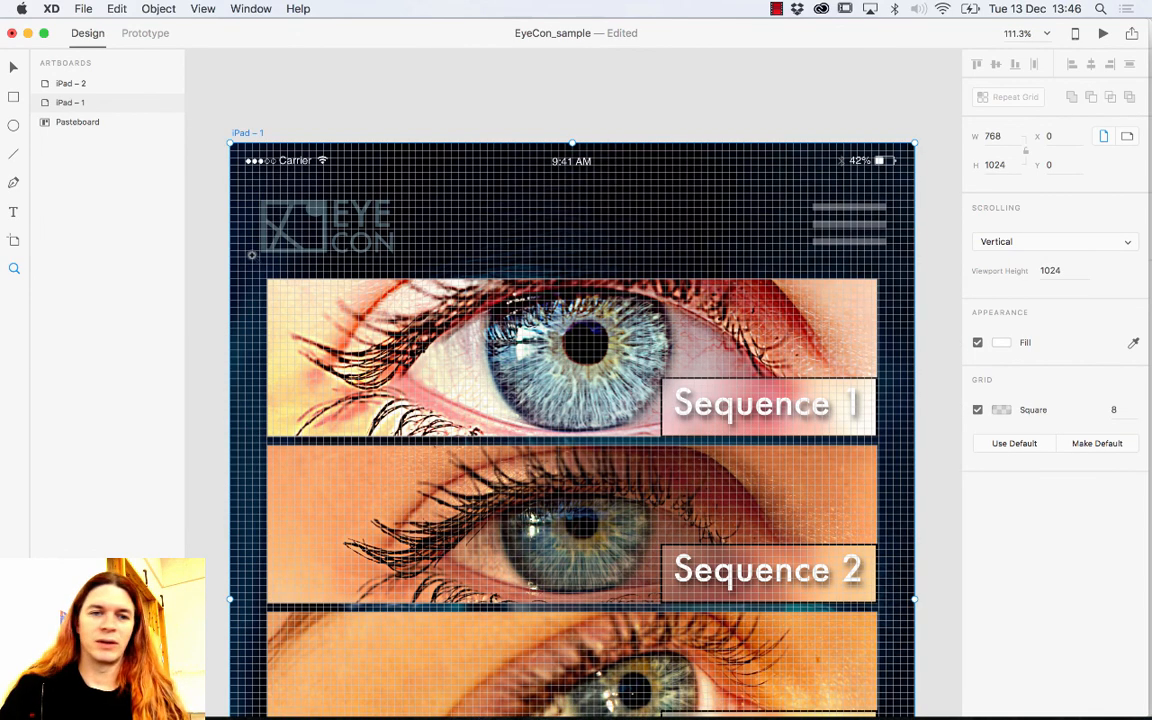
click(13, 67)
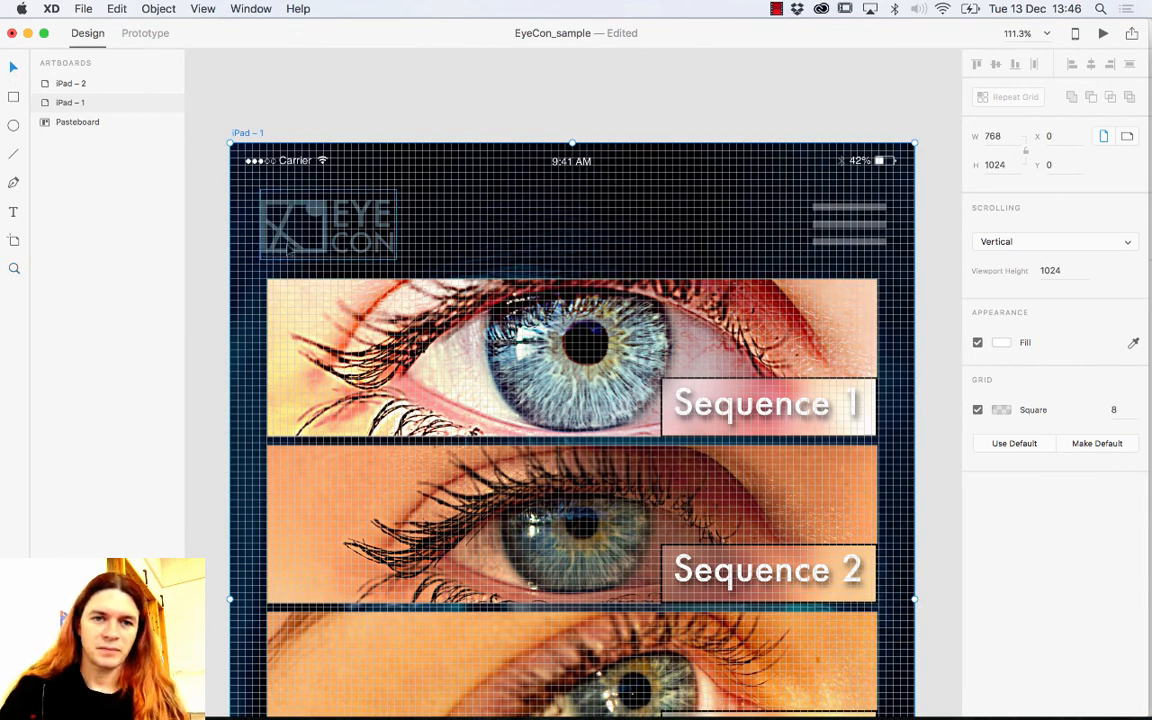
click(265, 226)
mouse_move(265, 226)
mouse_down()
mouse_move(270, 250)
mouse_move(270, 238)
mouse_up()
key(Down)
key(Down)
key(Down)
key(Down)
key(Down)
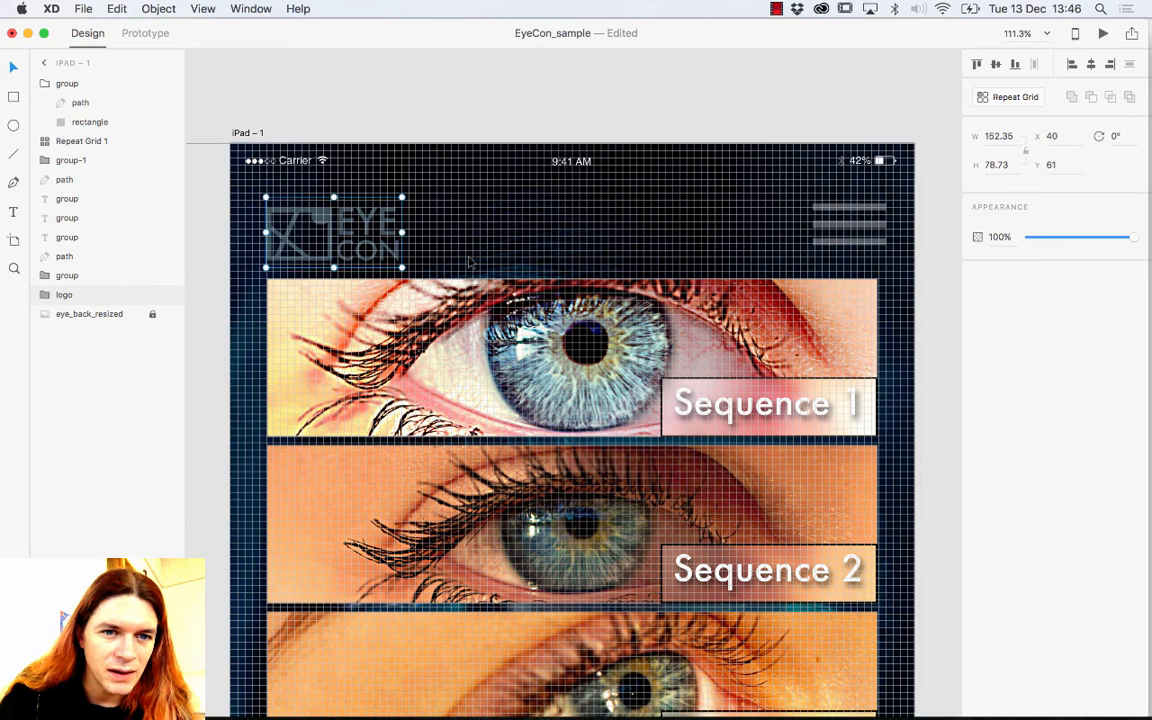
Step: Align the menu icon on iPad – 1 with the logo and the panels' right edge by moving it to X 632, Y 49
click(838, 229)
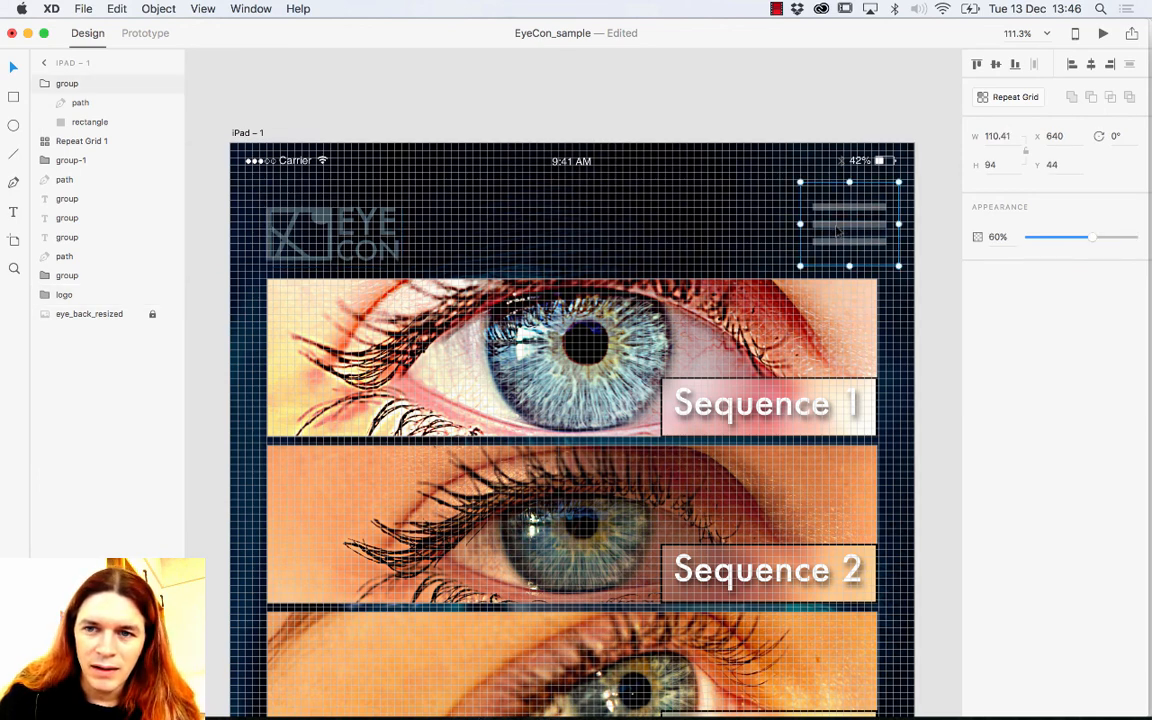
mouse_move(838, 229)
mouse_down()
mouse_move(828, 229)
mouse_move(838, 232)
mouse_up()
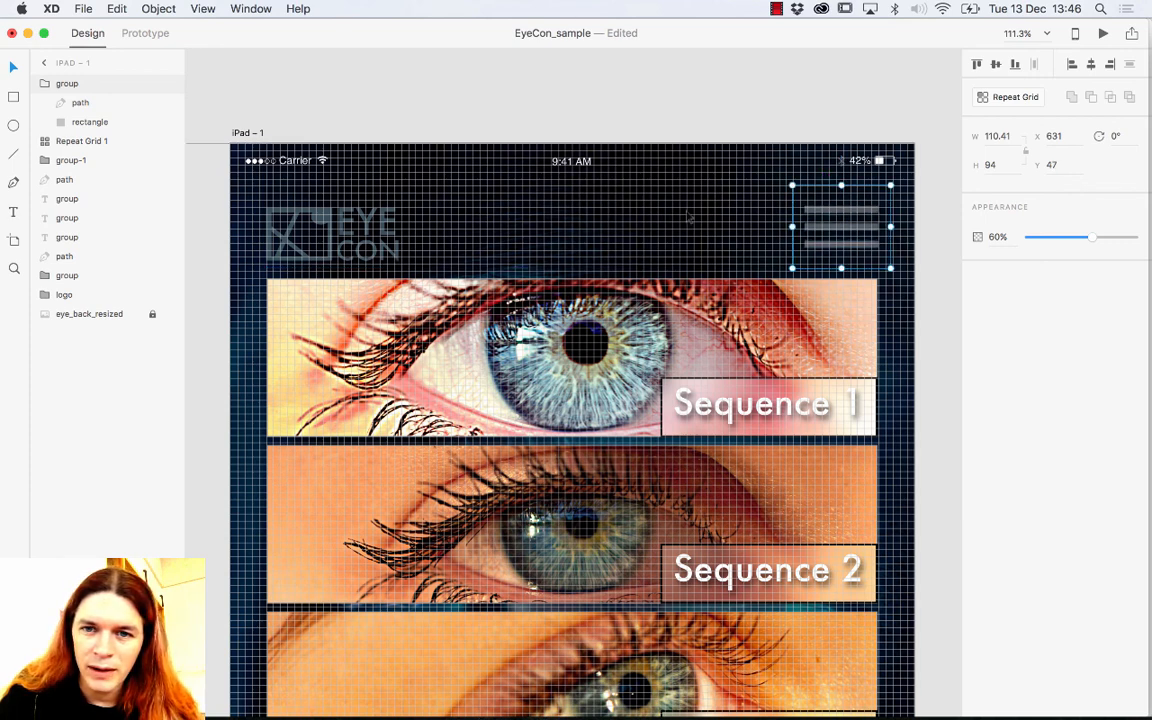
key(Down)
key(Down)
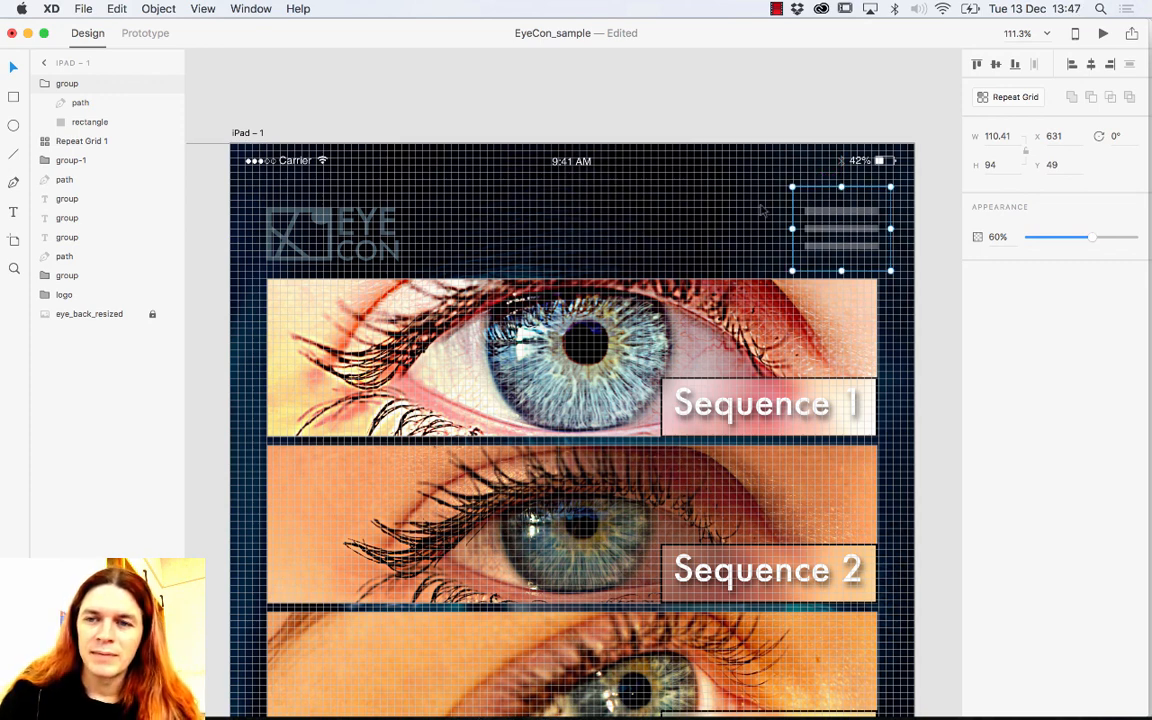
key(Right)
click(704, 127)
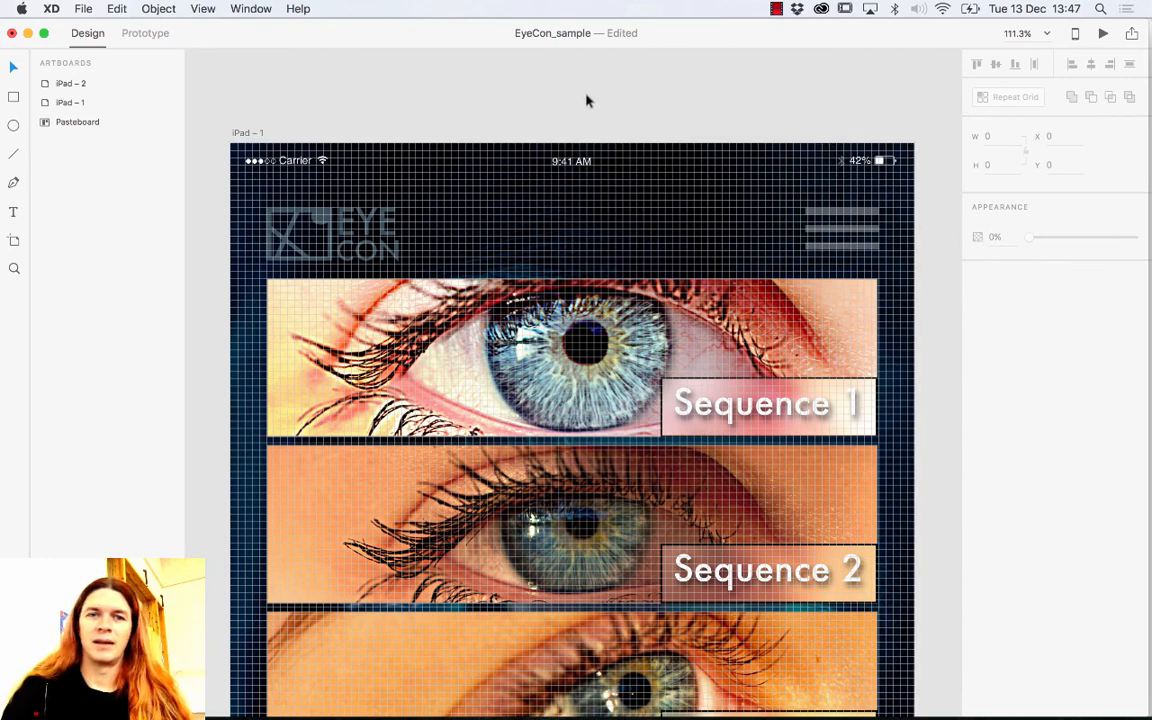
Step: Hide the square grid on the iPad – 1 artboard and clear the selection
click(245, 133)
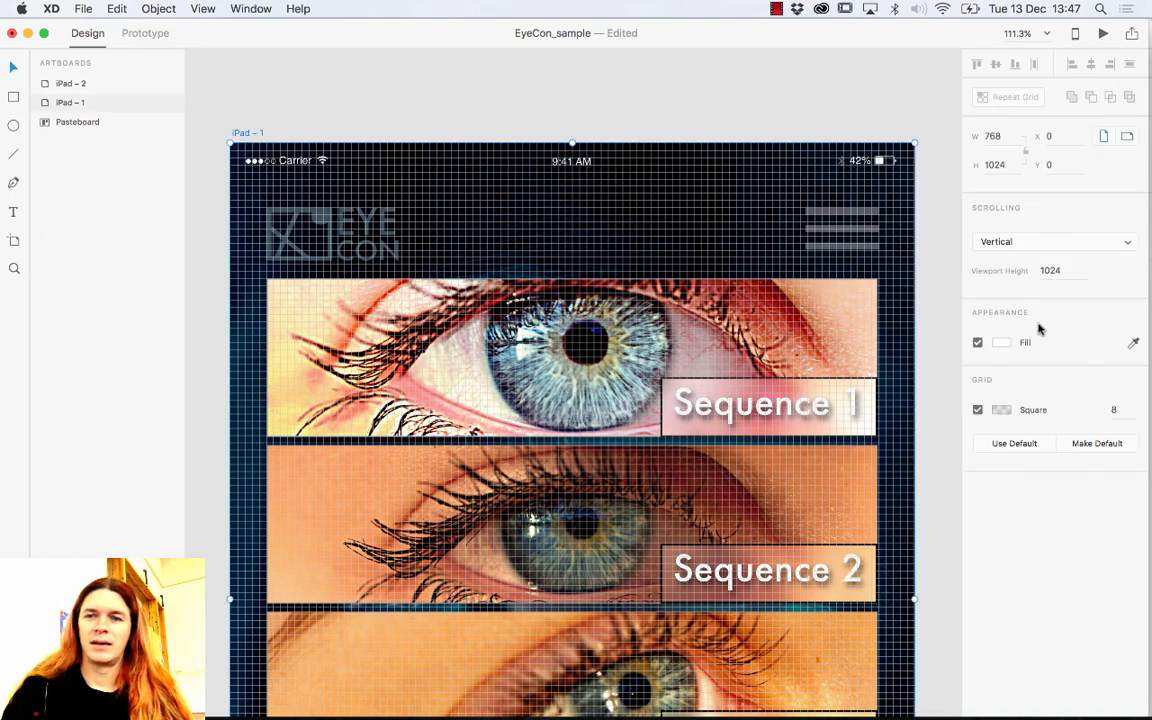
click(977, 409)
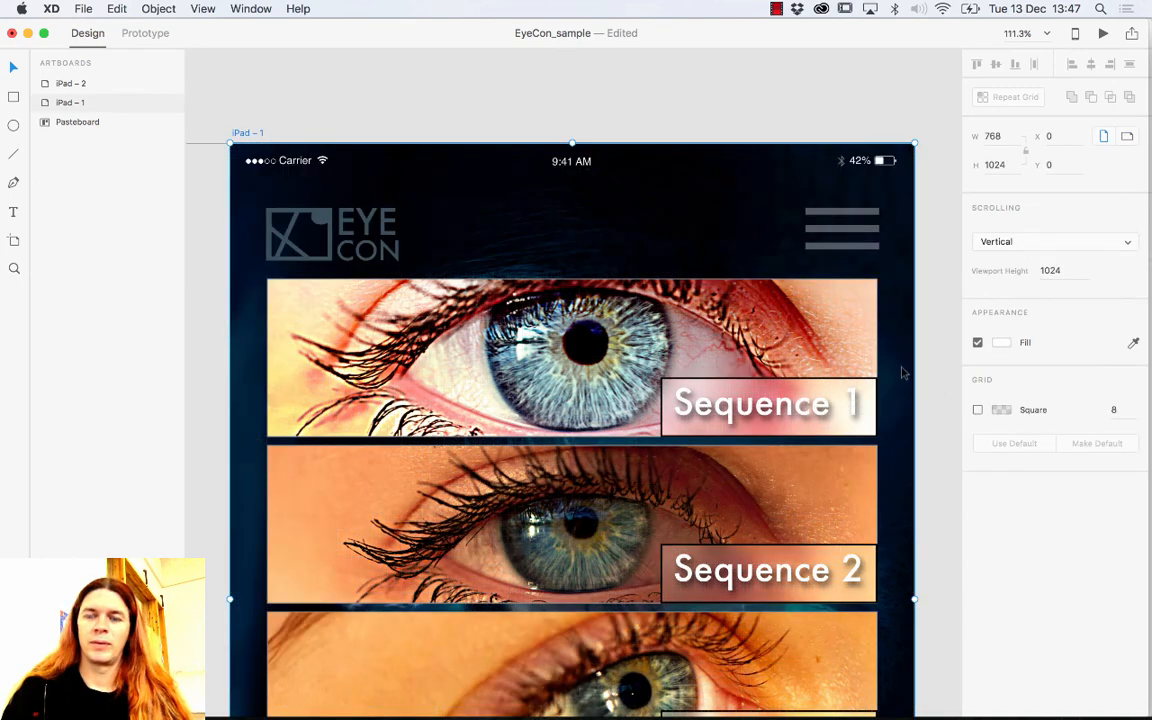
click(725, 112)
key(super+minus)
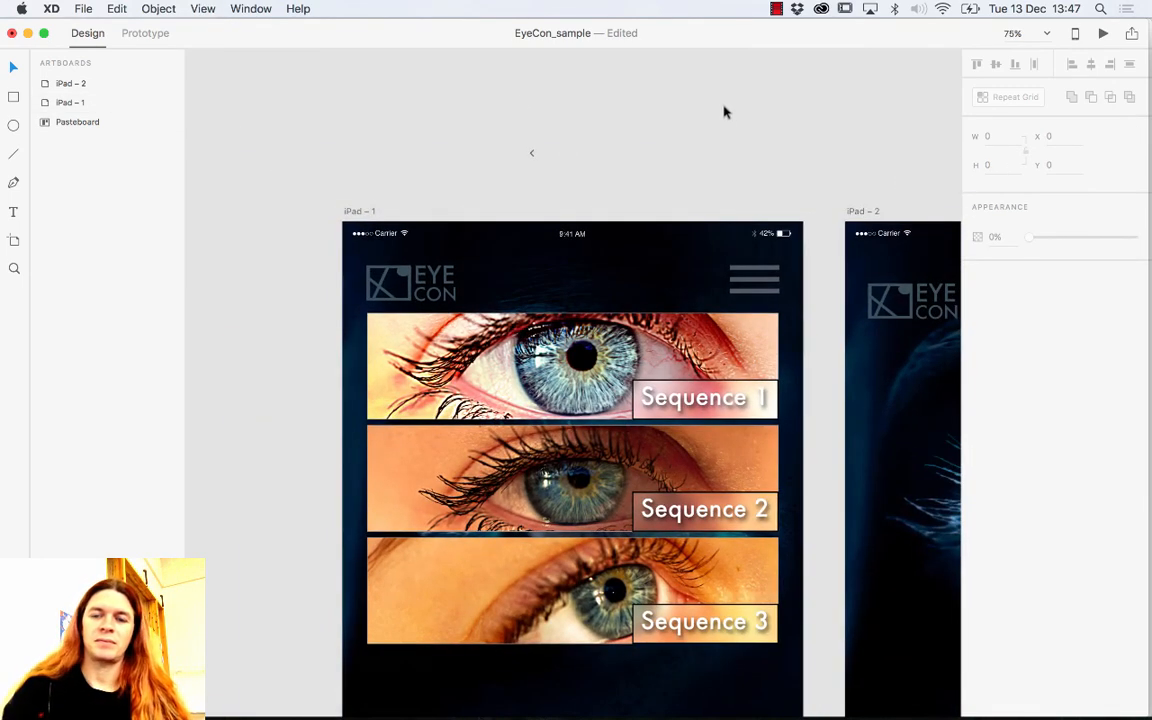
Step: Review the iPad – 1 layout and compare its header elements with those on iPad – 2
scroll(700, 250, down, 3)
scroll(681, 329, left, 2)
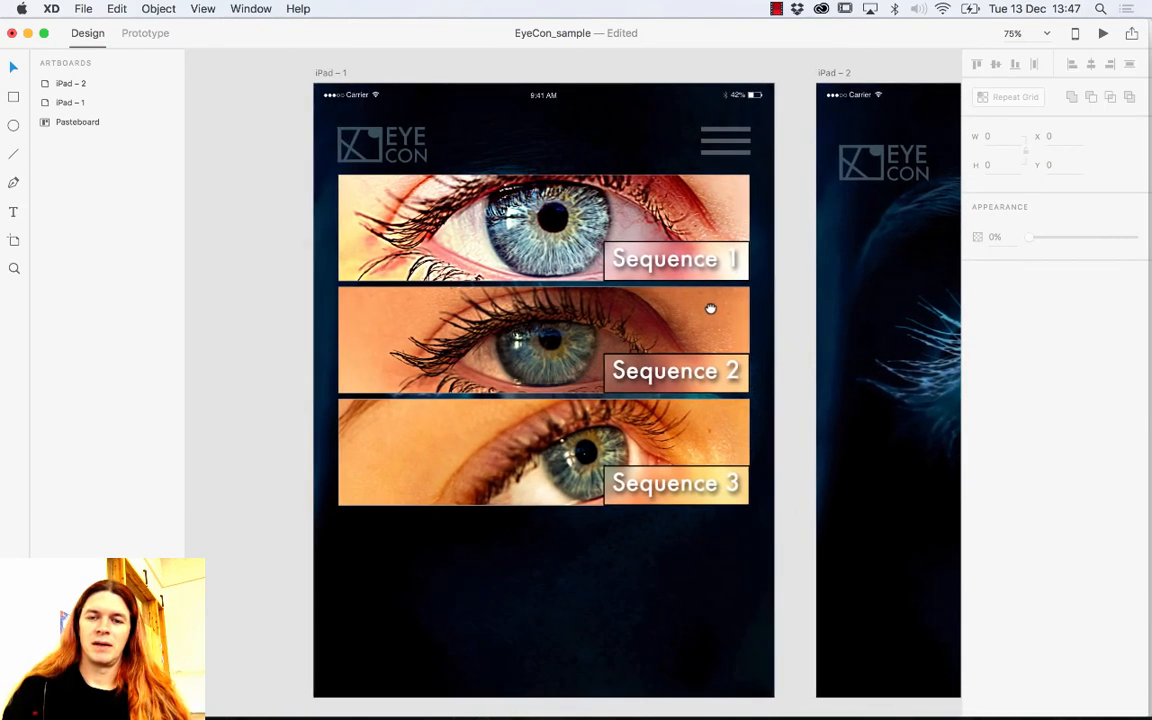
scroll(686, 357, down, 3)
scroll(686, 357, left, 2)
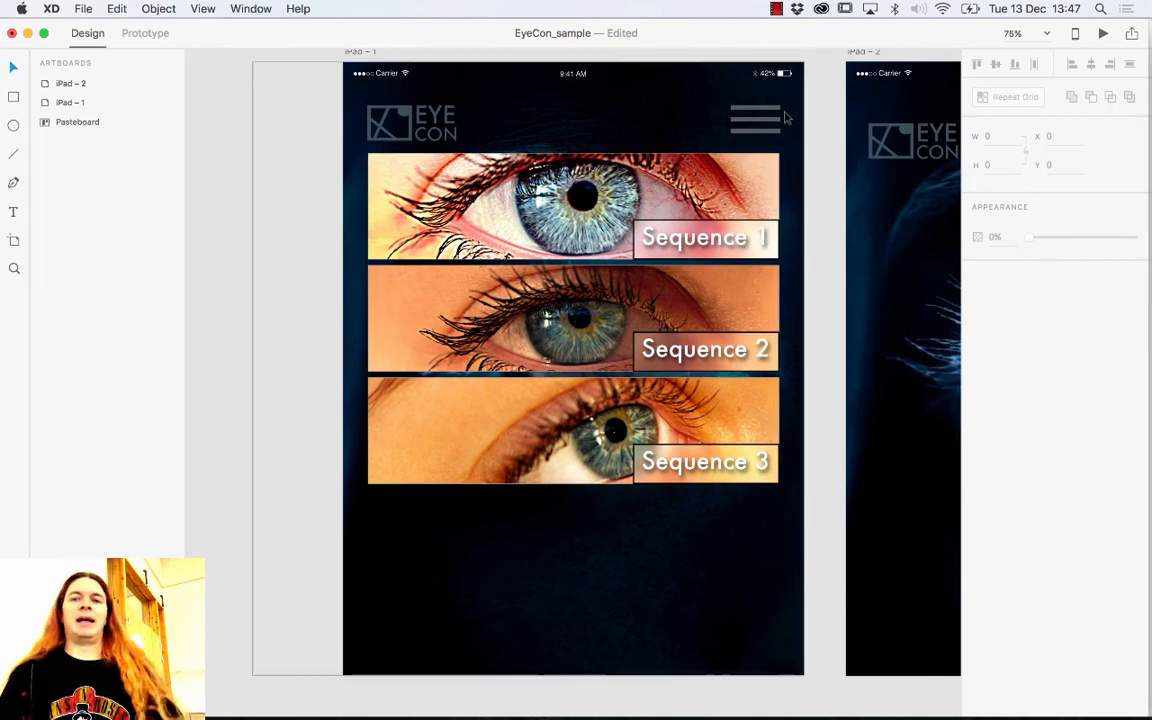
key(super+minus)
key(super+minus)
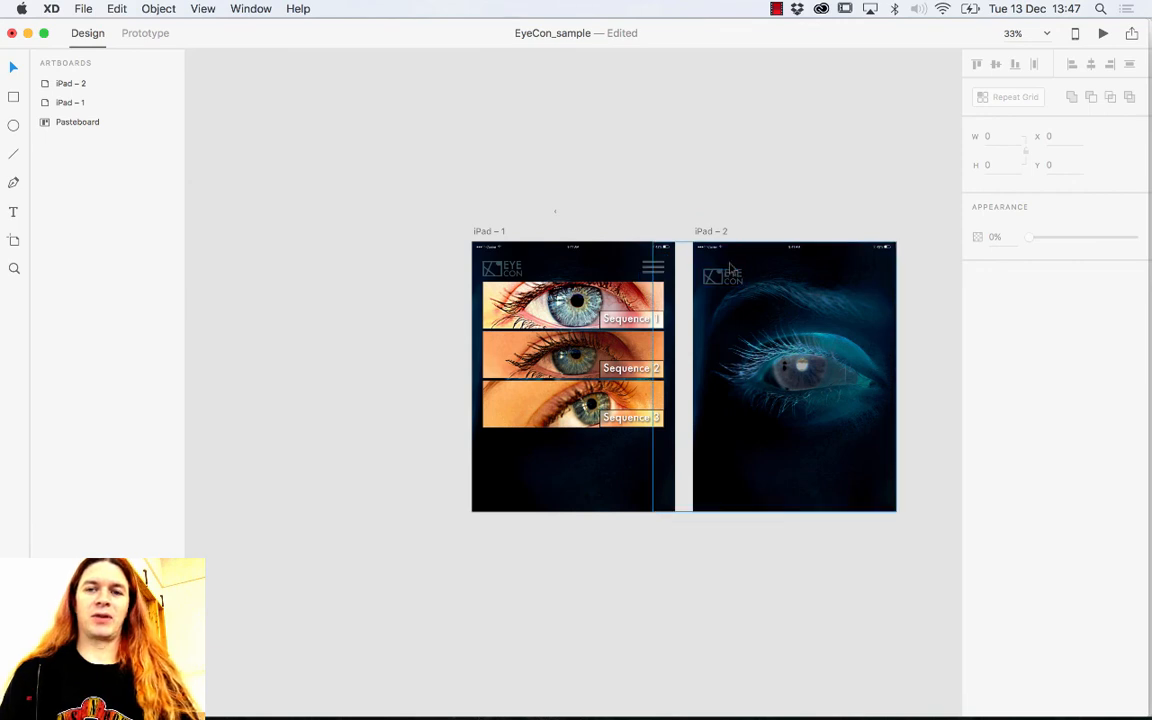
drag(689, 217, 767, 350)
drag(743, 293, 910, 535)
click(767, 228)
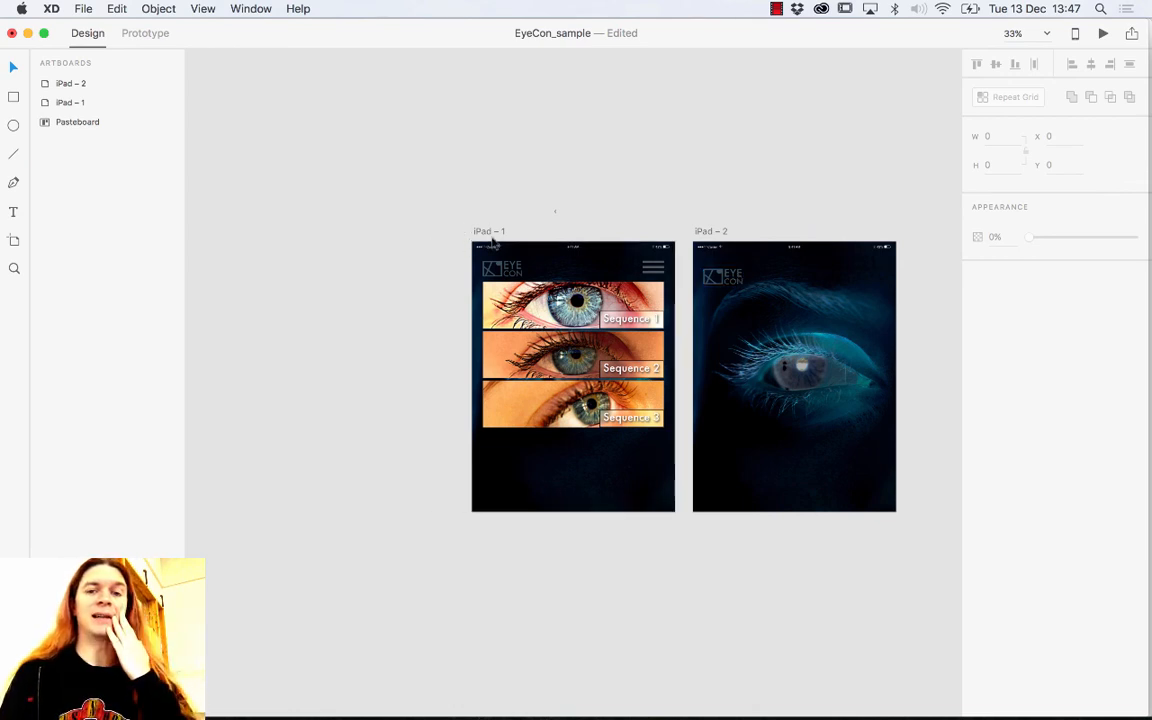
Step: Delete the old Eye Con logo on iPad – 2 and paste a copy of iPad – 1's logo there at X 40, Y 61
click(740, 278)
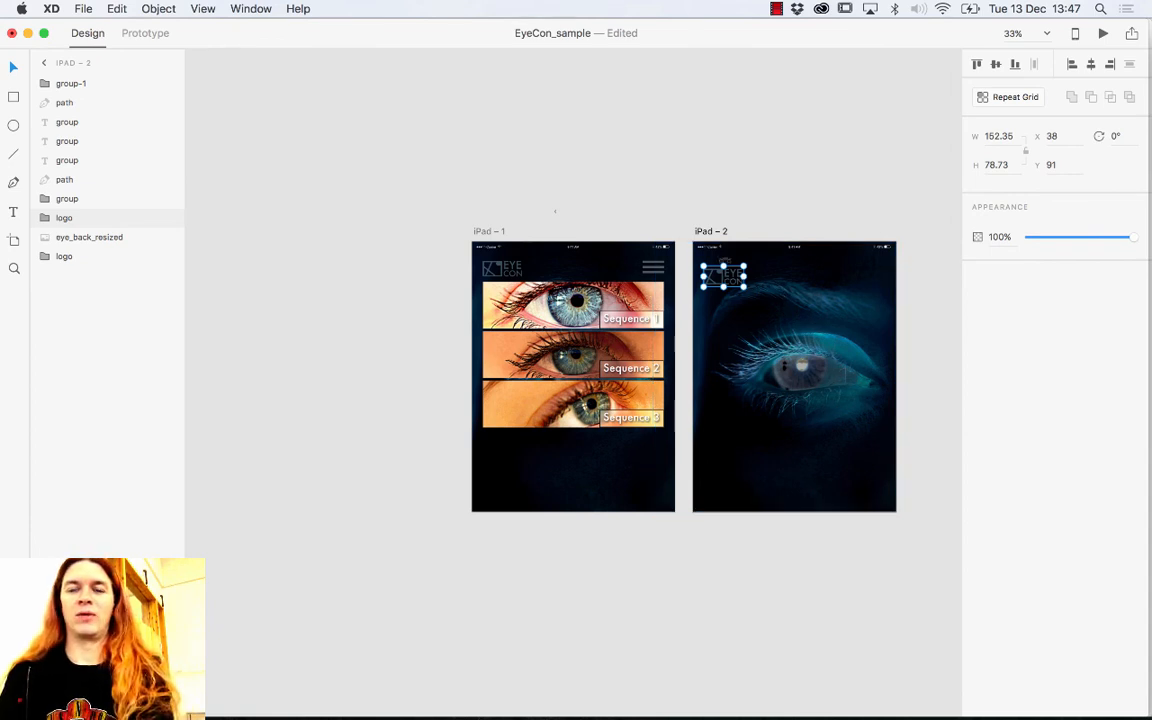
drag(738, 262, 468, 245)
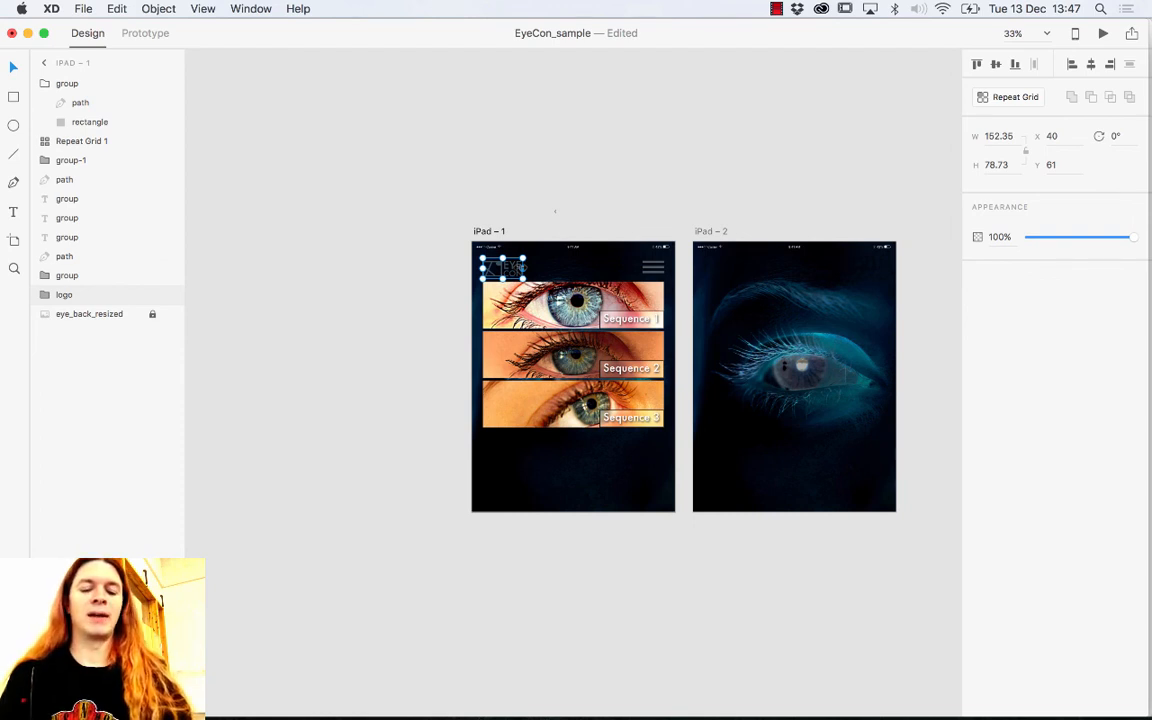
click(746, 276)
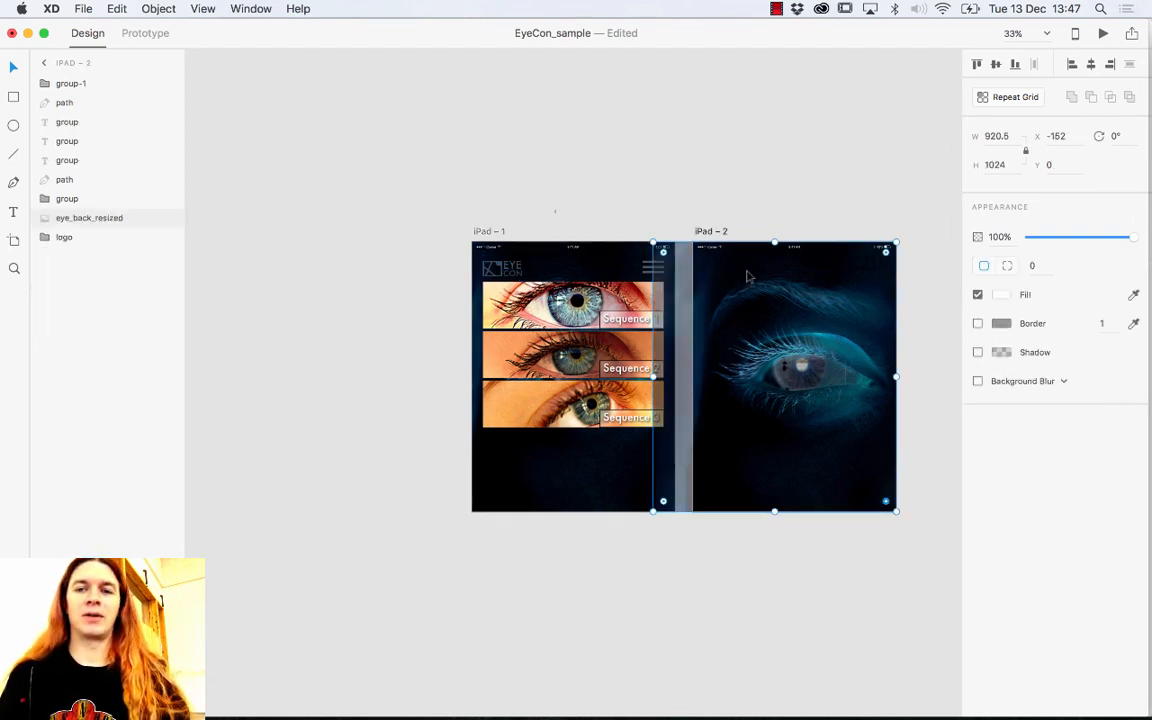
key(super+v)
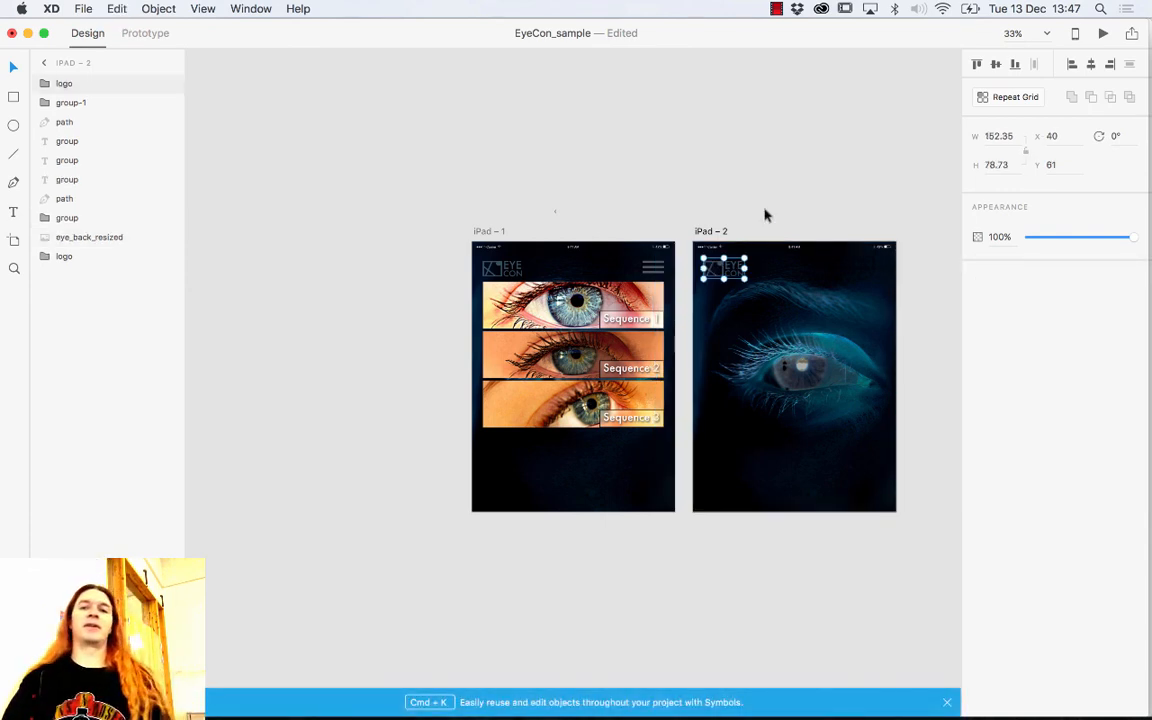
click(766, 212)
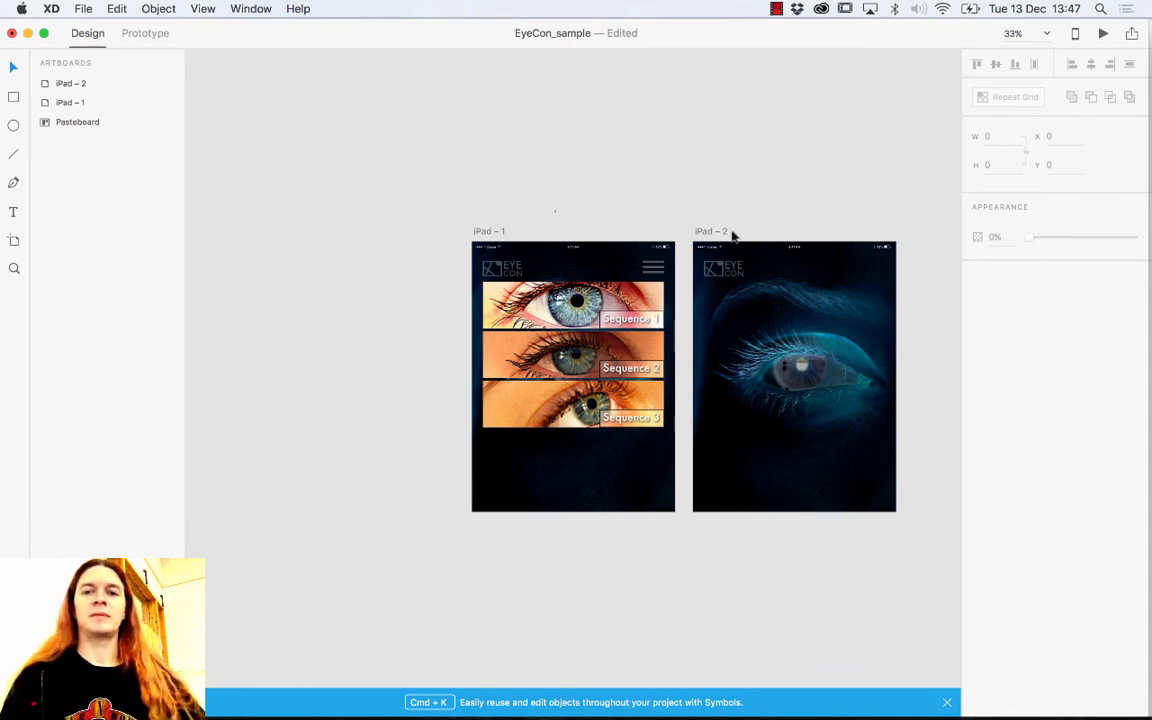
Step: Copy the menu icon from iPad – 1 and paste it at the same position on iPad – 2
click(666, 263)
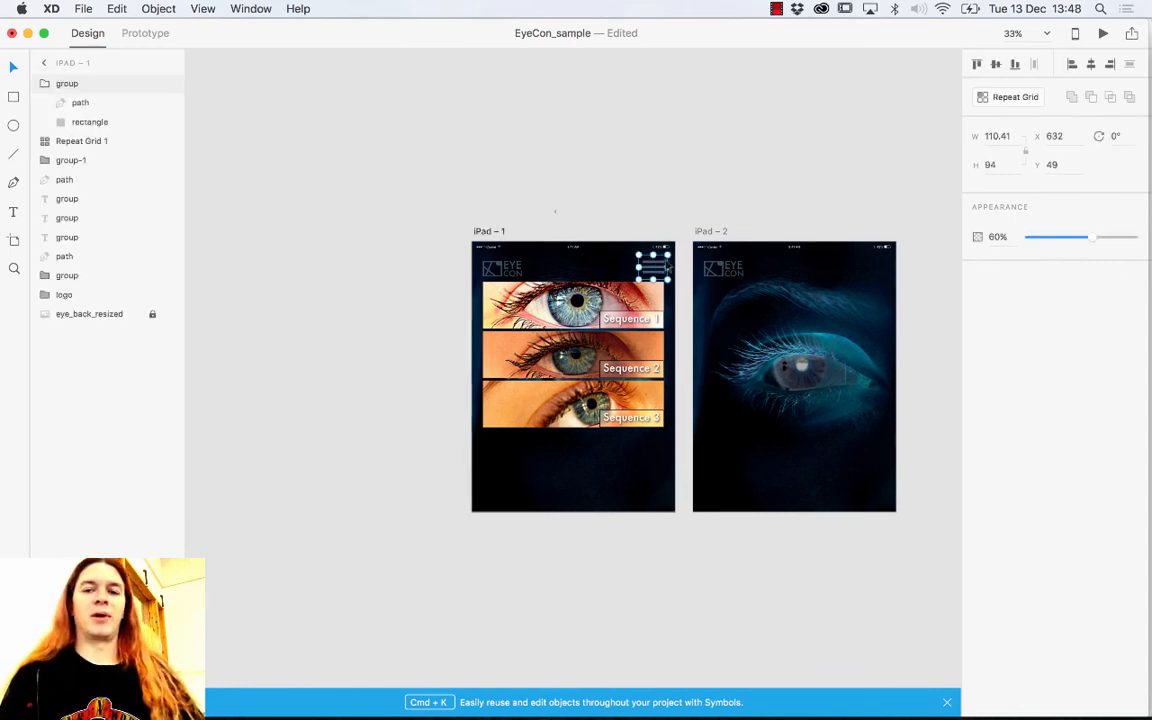
key(super+c)
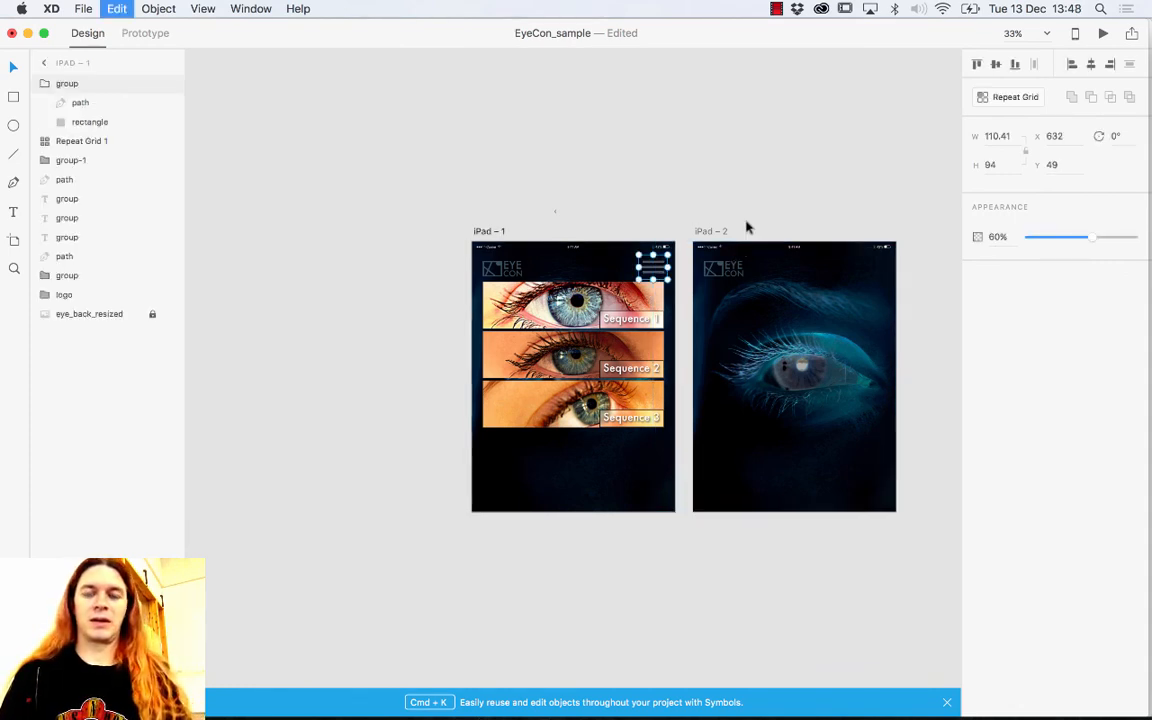
click(873, 277)
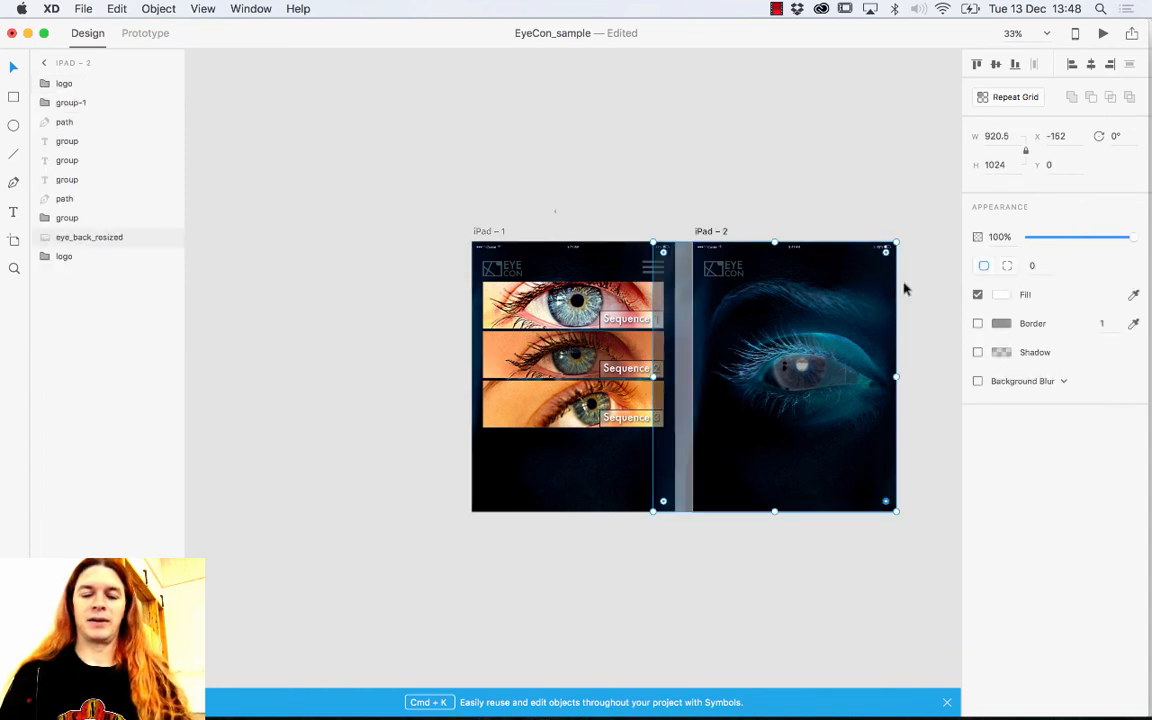
key(super+v)
click(890, 201)
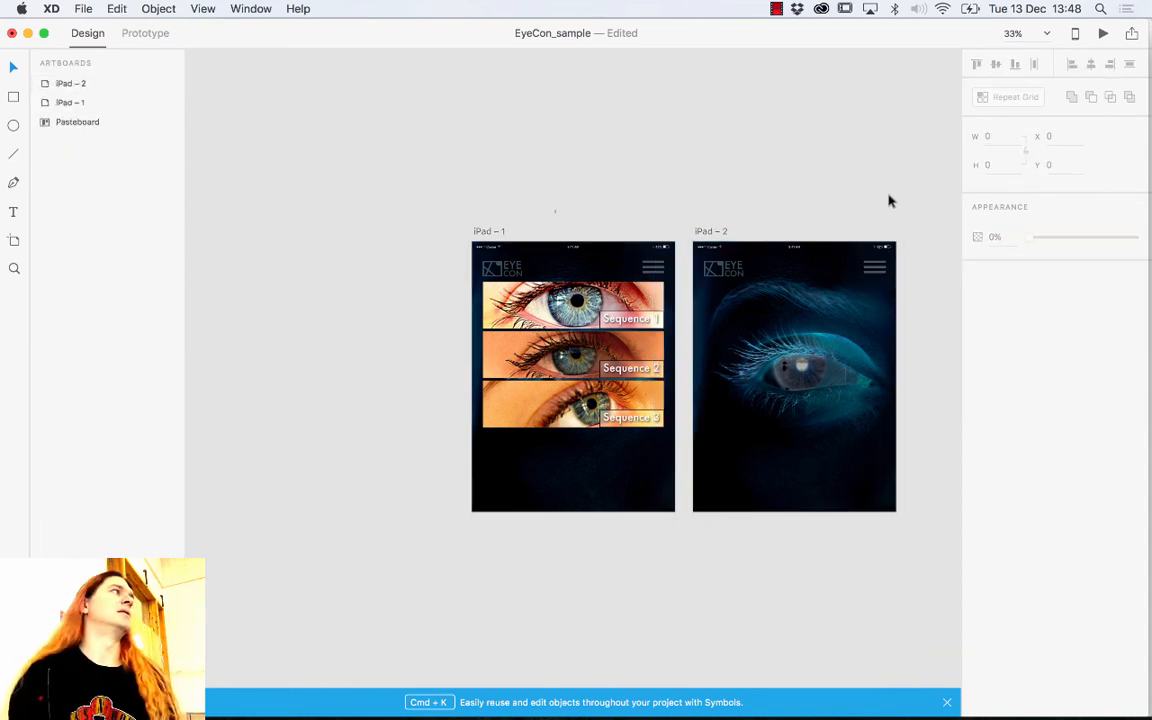